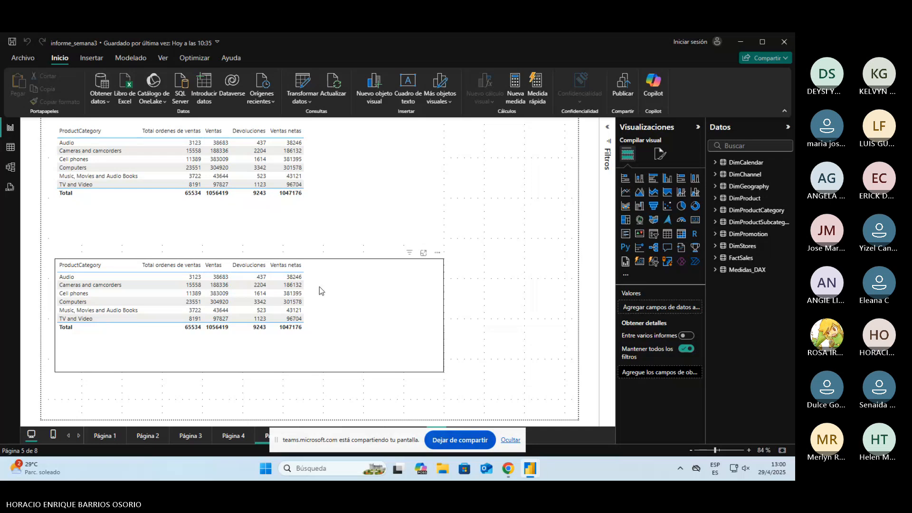
Step: Examine the formula of the Total ordenes de ventas measure used in the upper table
click(335, 240)
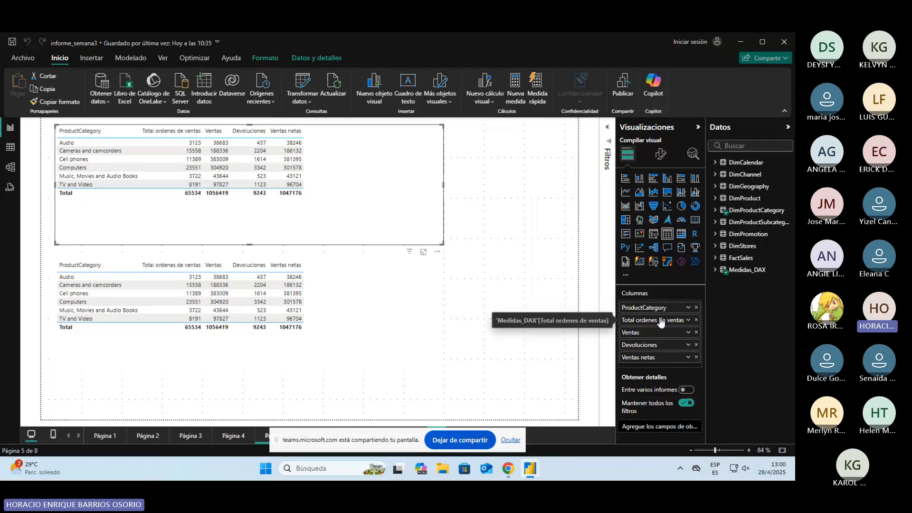
click(722, 274)
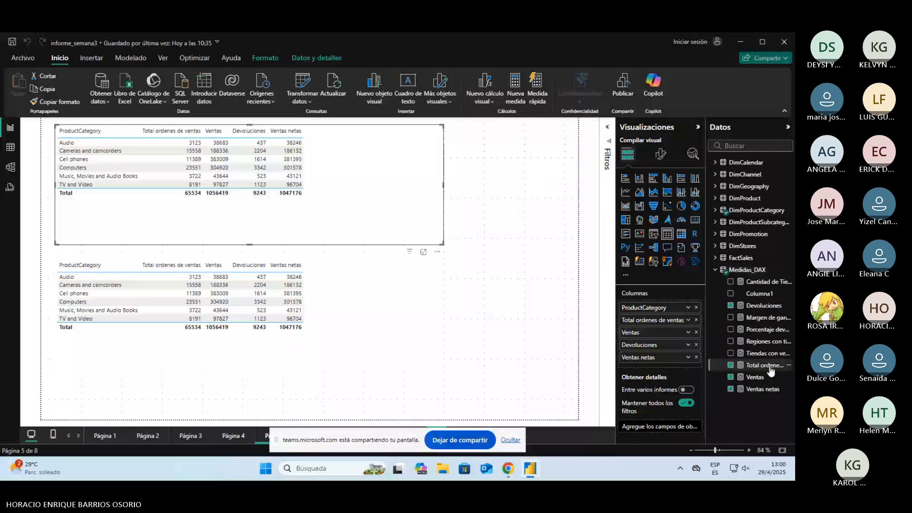
click(764, 366)
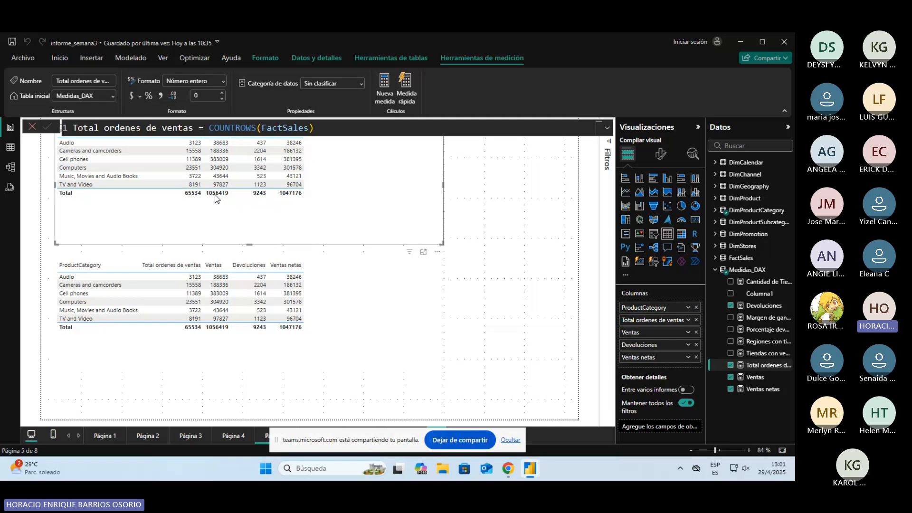
click(517, 211)
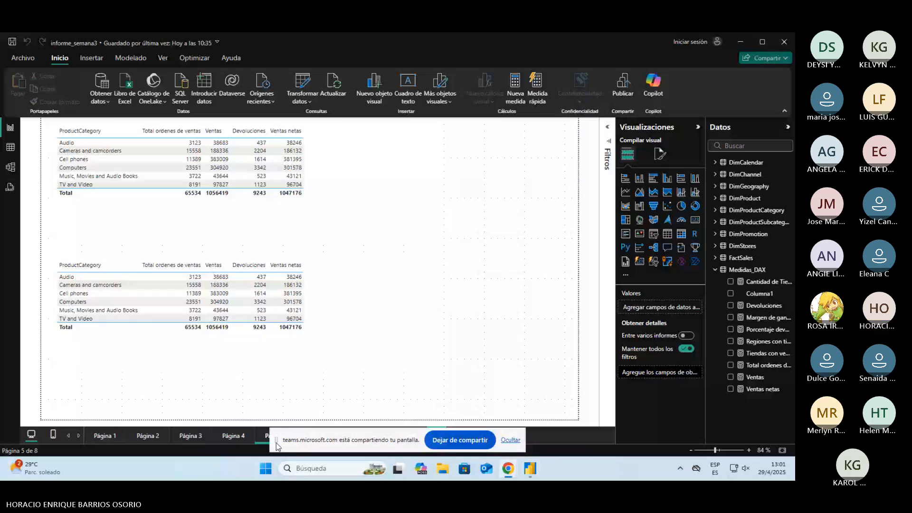
Step: Switch to the informe_semana3 [COMPLETO] report and open Página 5
drag(277, 447, 241, 366)
click(335, 179)
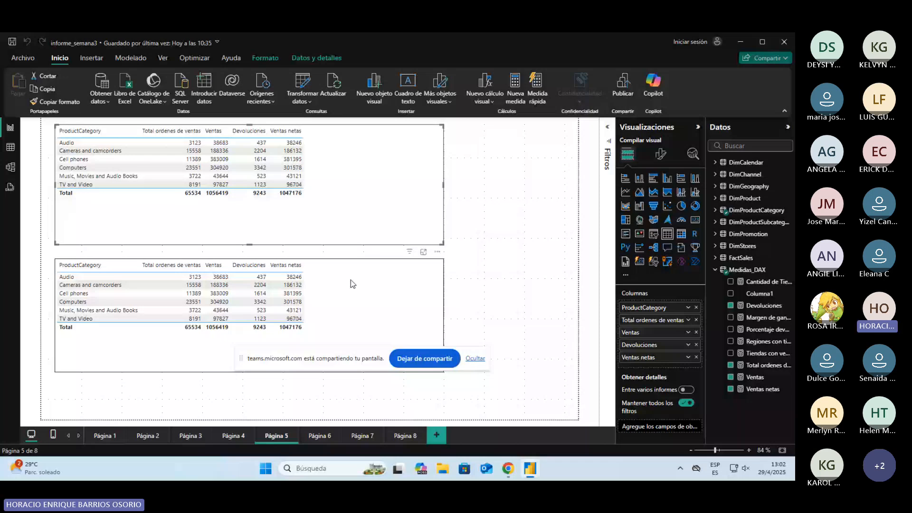
mouse_move(540, 467)
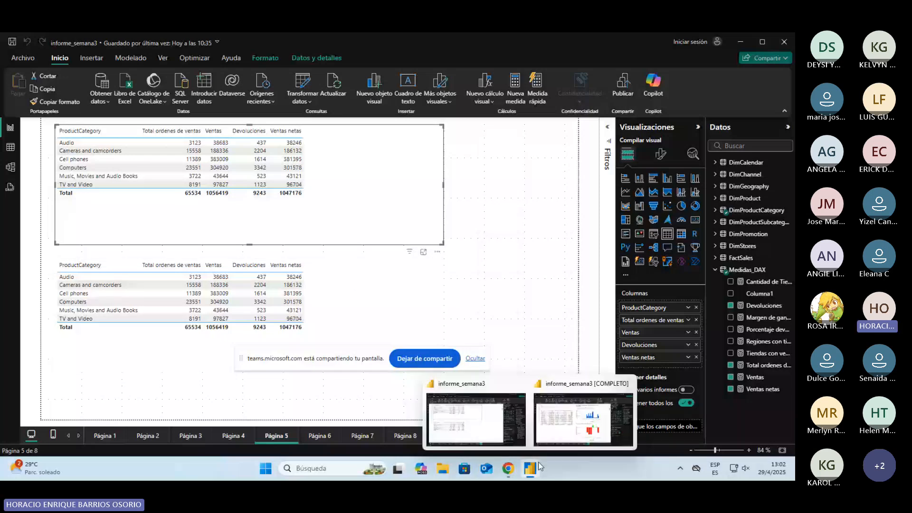
click(583, 419)
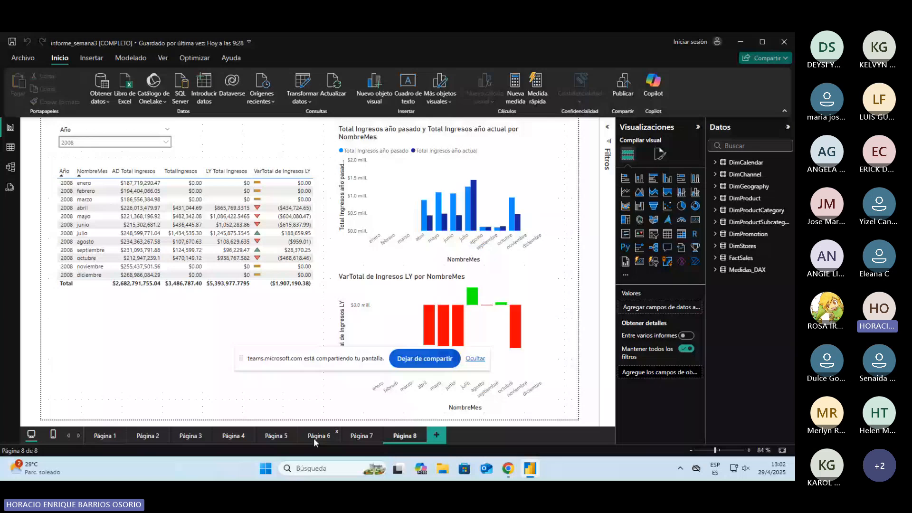
click(275, 435)
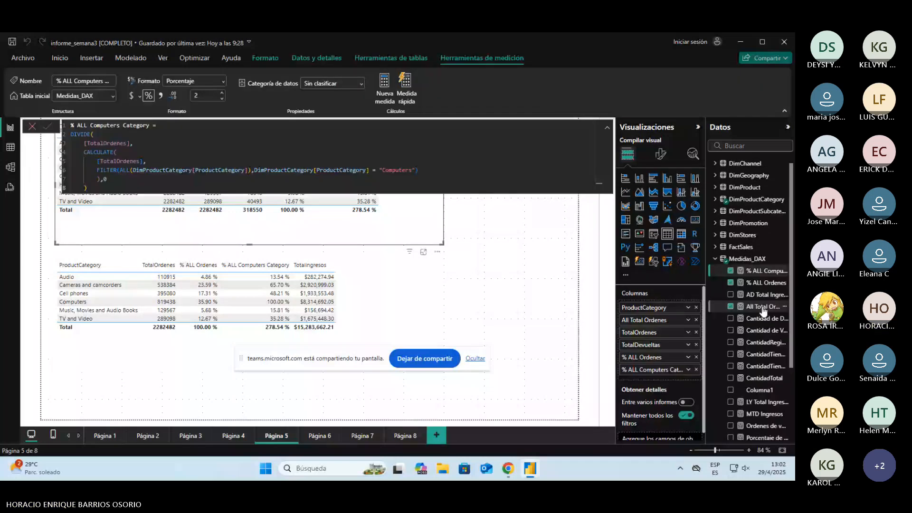
Step: Examine the All Total Ordenes and TotalOrdenes measure formulas, and return to the informe_semana3 report
click(763, 306)
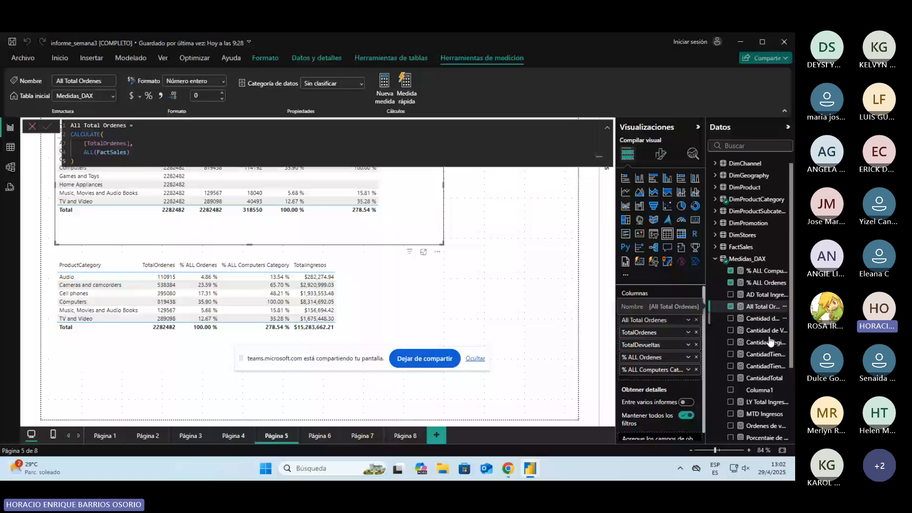
scroll(770, 342, down, 3)
click(765, 434)
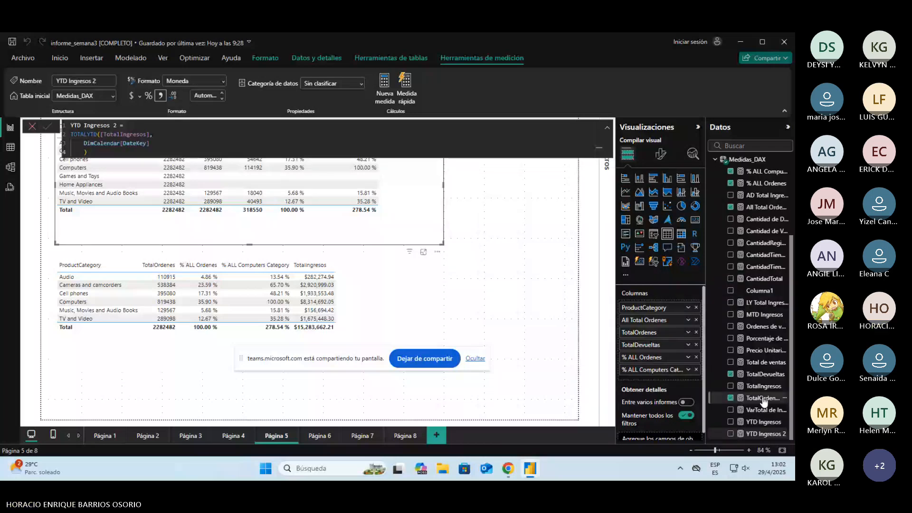
click(762, 399)
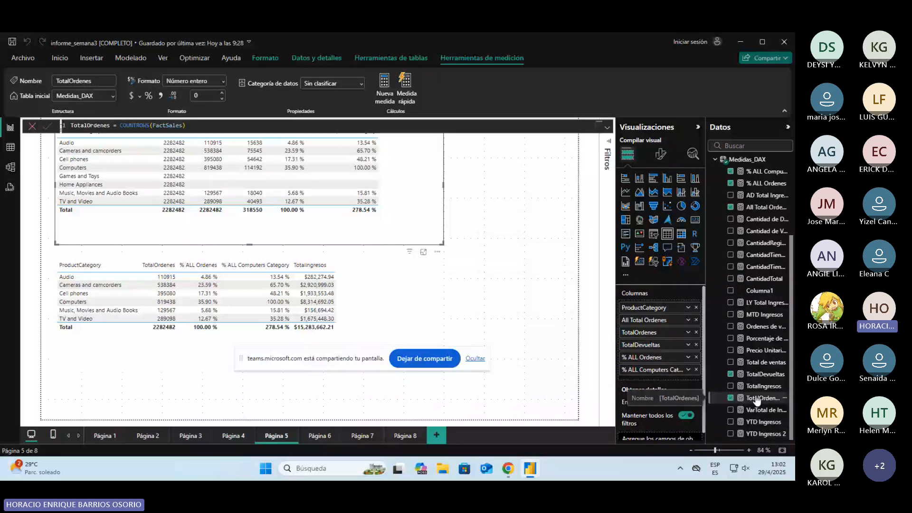
click(481, 426)
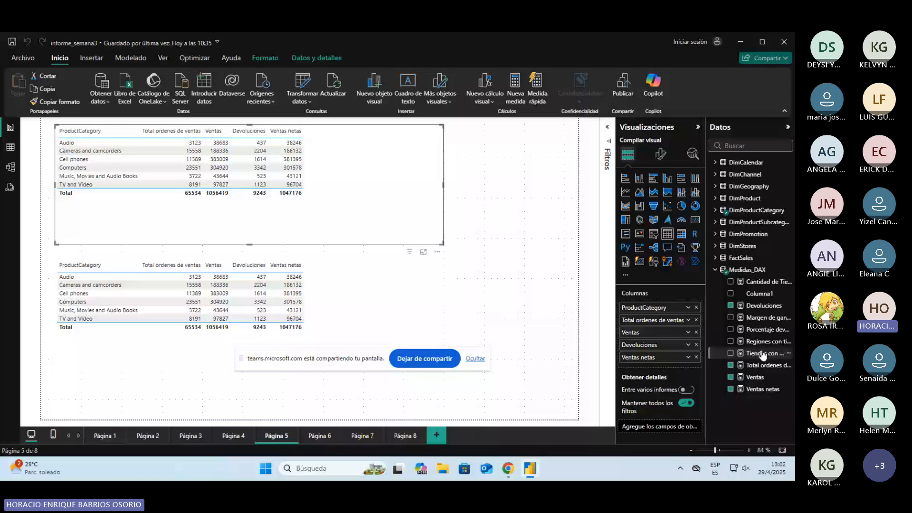
Step: Open the Porcentaje devolución measure's formula and select its whole division expression
click(765, 330)
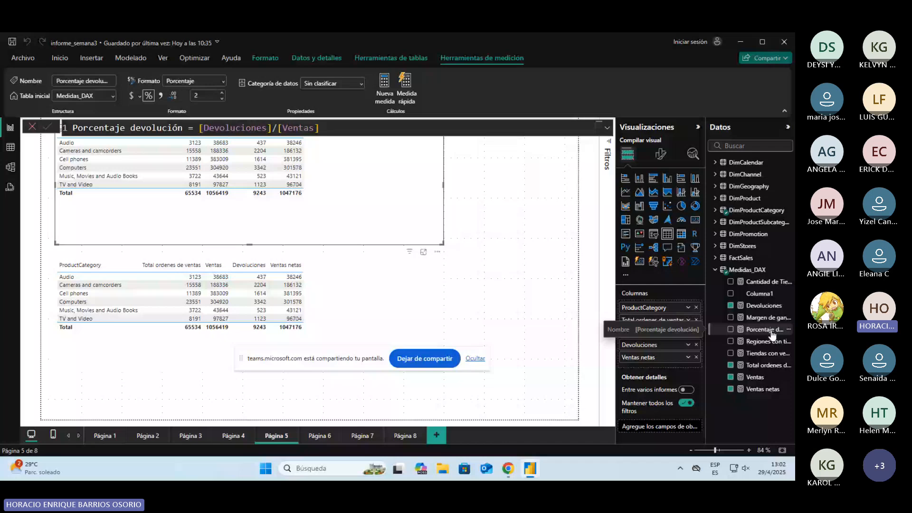
scroll(272, 128, up, 5)
click(272, 128)
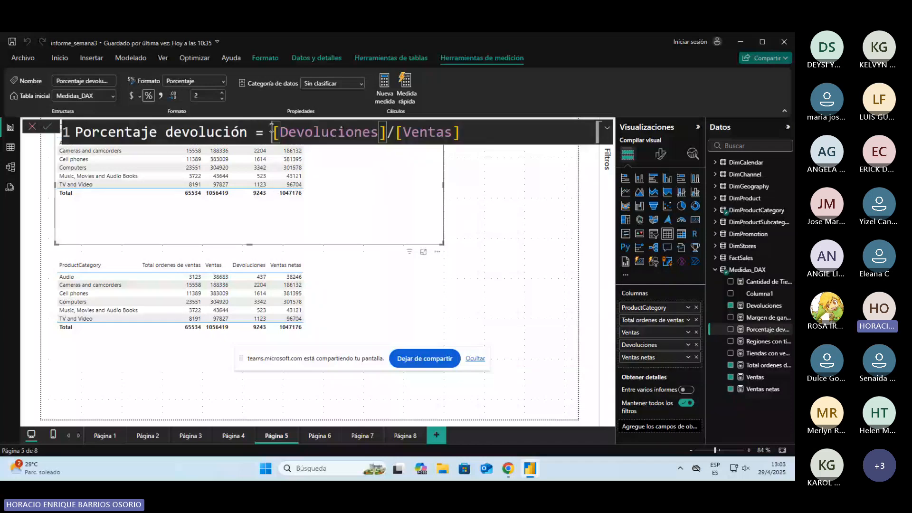
drag(272, 128, 500, 128)
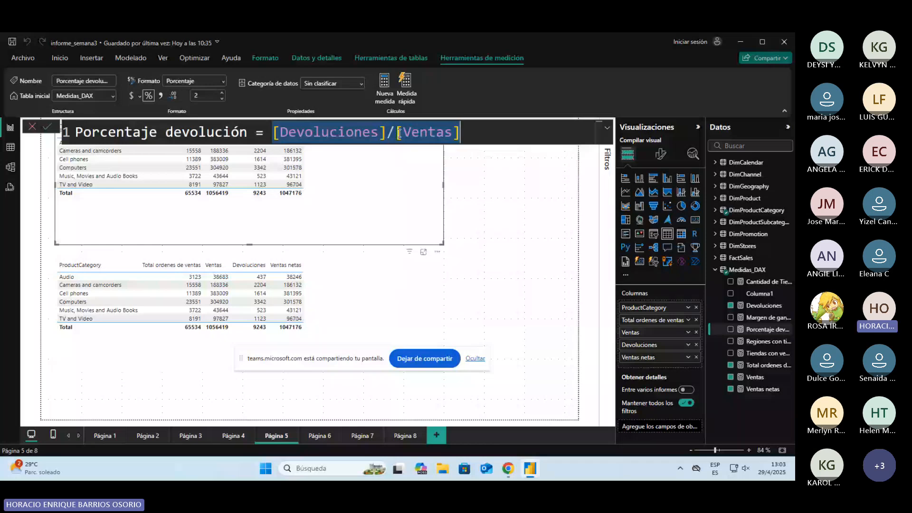
text(DIVIDE()
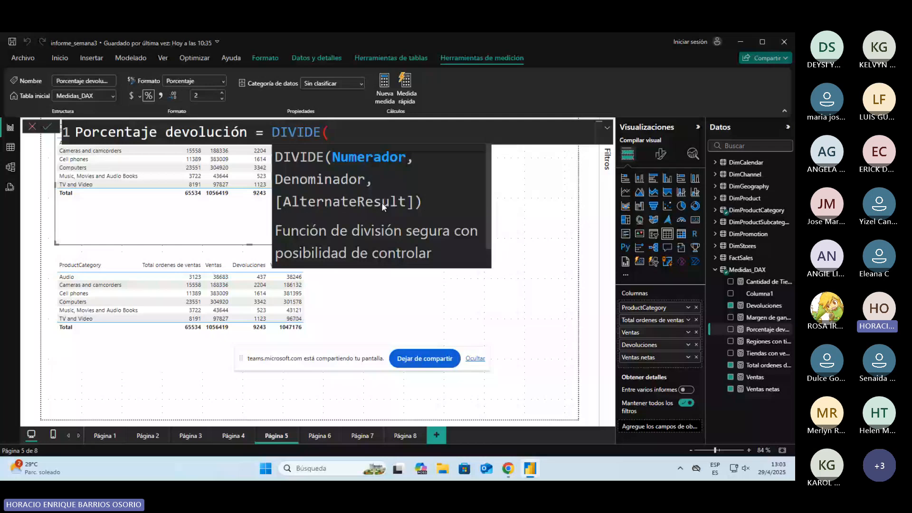
scroll(381, 202, down, 1)
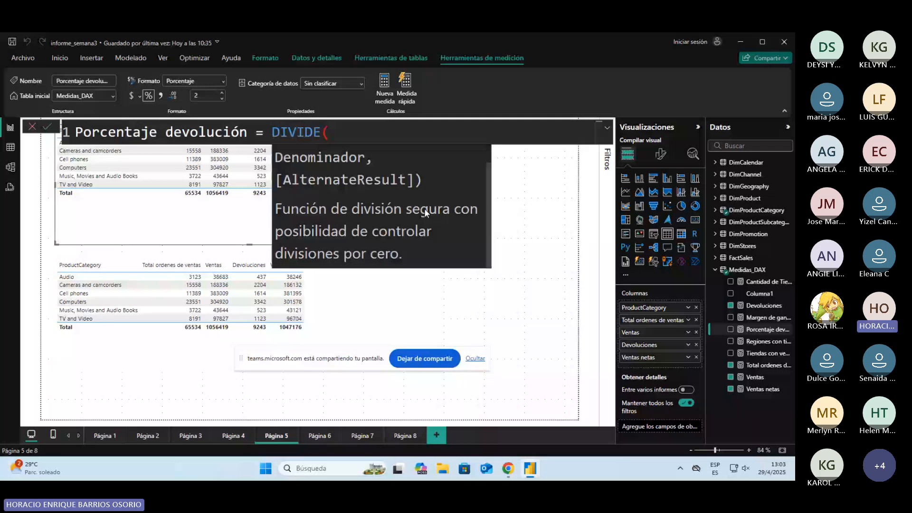
text([Ventas])
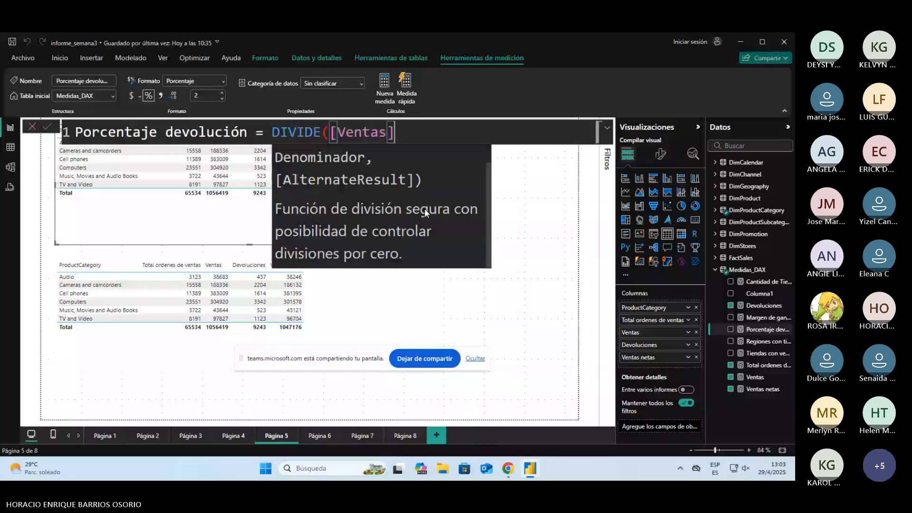
key(BackSpace)
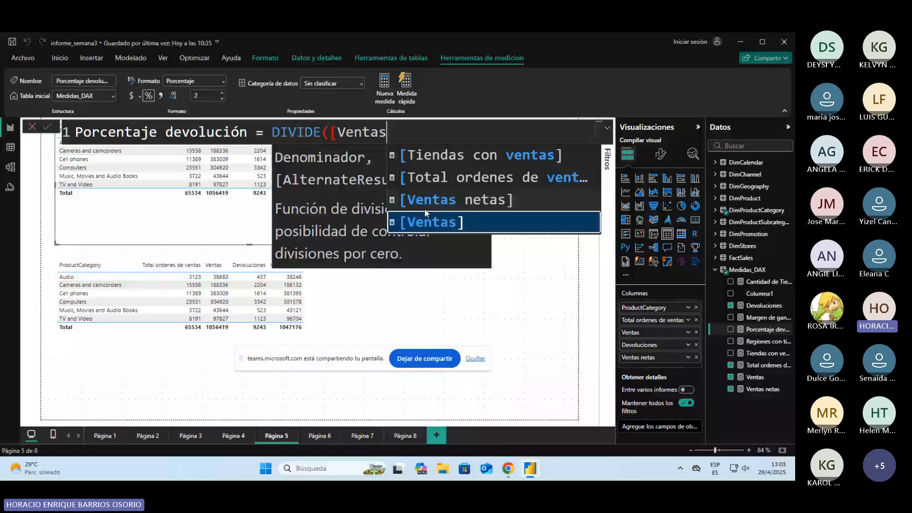
key(ctrl+z)
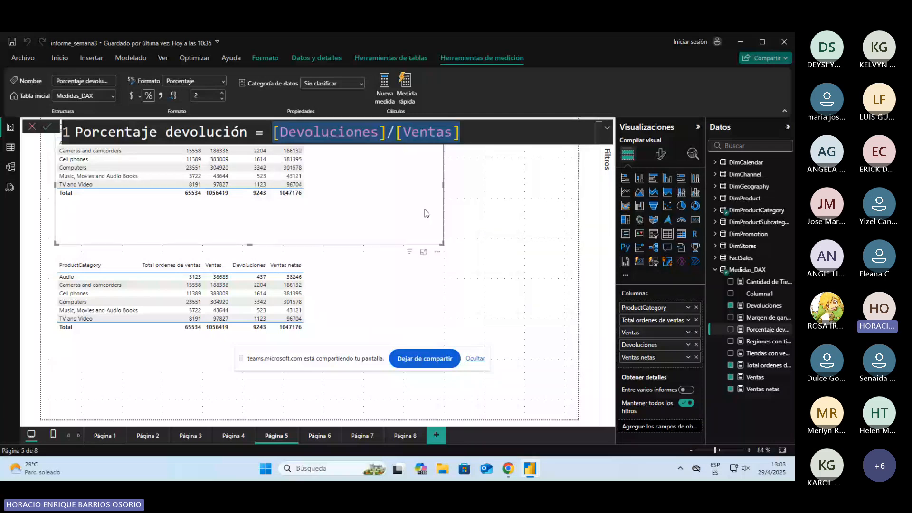
Step: Replace the Porcentaje devolución expression with DIVIDE([Devoluciones],[Ventas],0) and leave the formula
text(DIVIDE(dev)
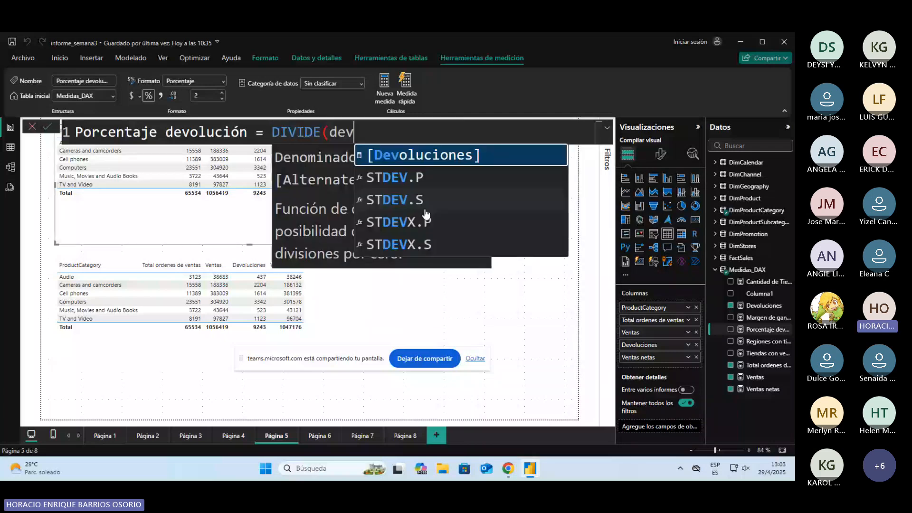
key(Tab)
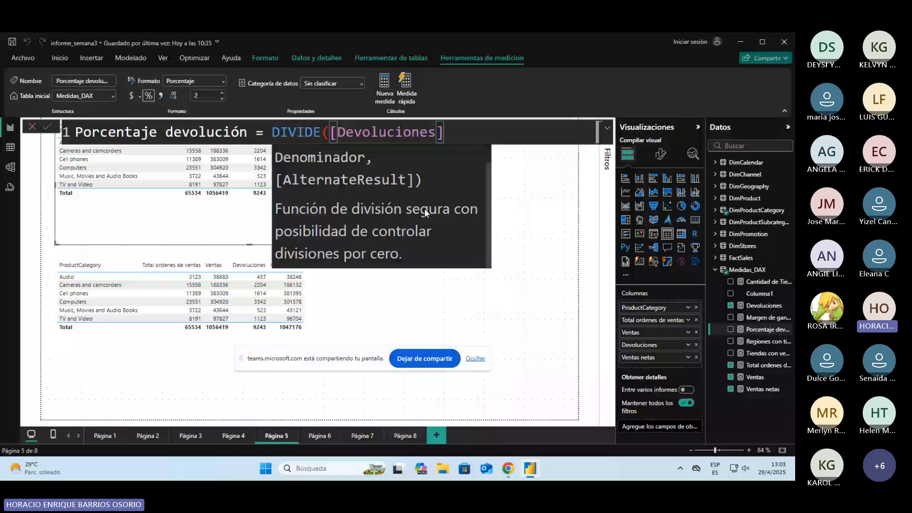
text(,)
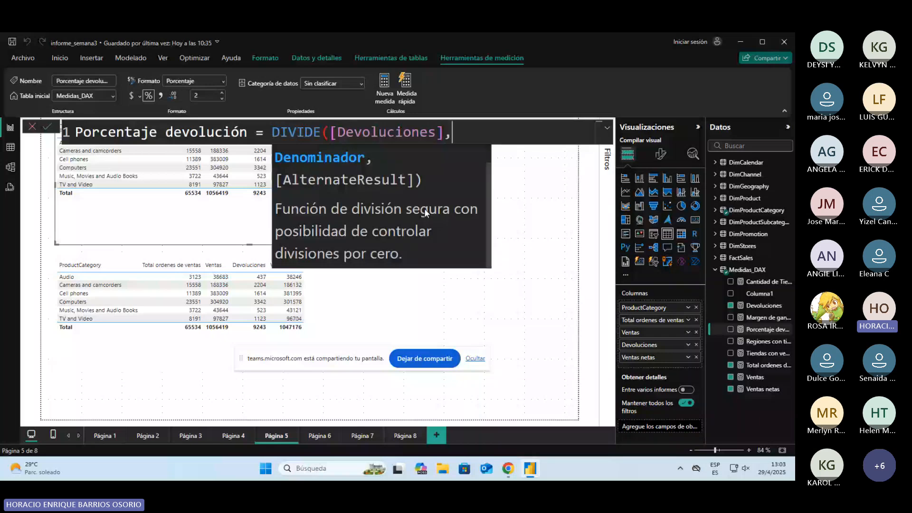
text([Ventas],)
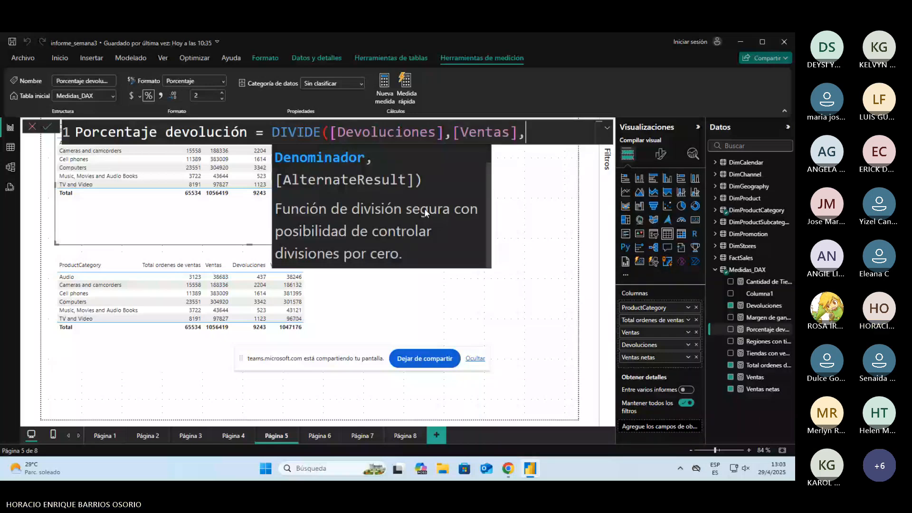
text(0))
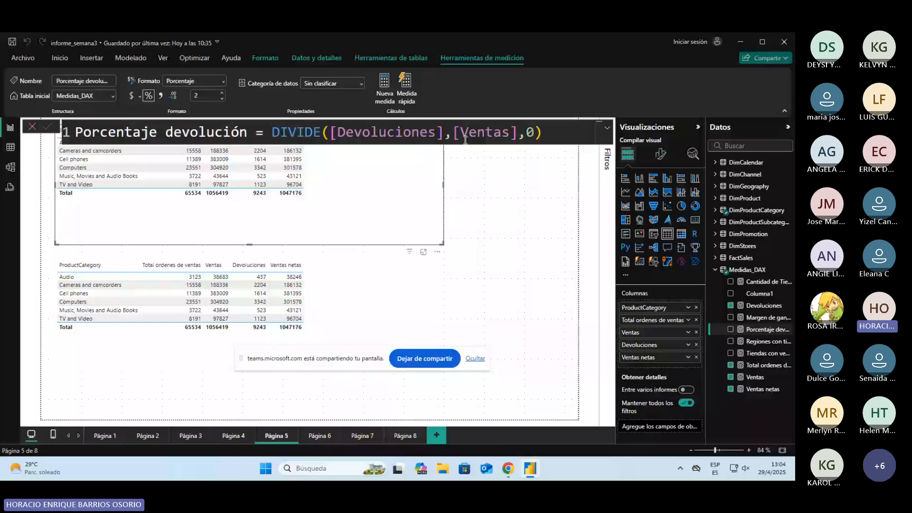
drag(273, 135, 568, 138)
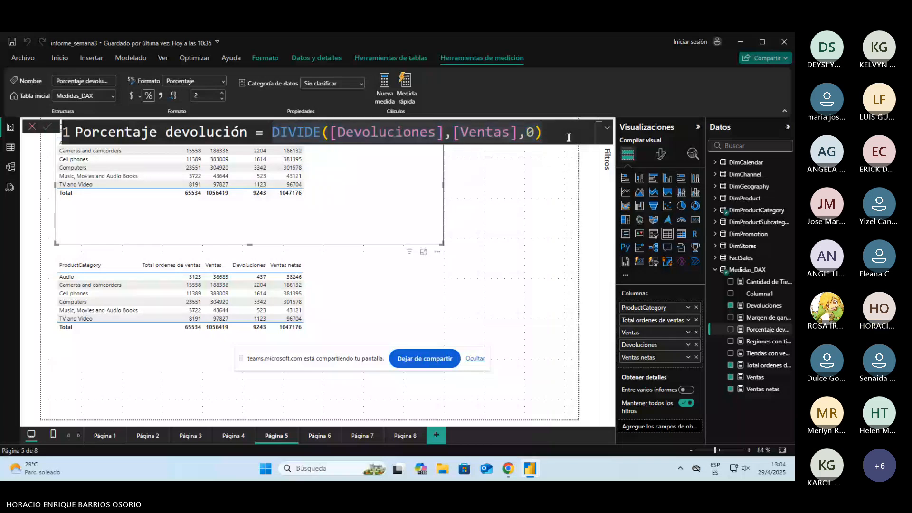
click(444, 185)
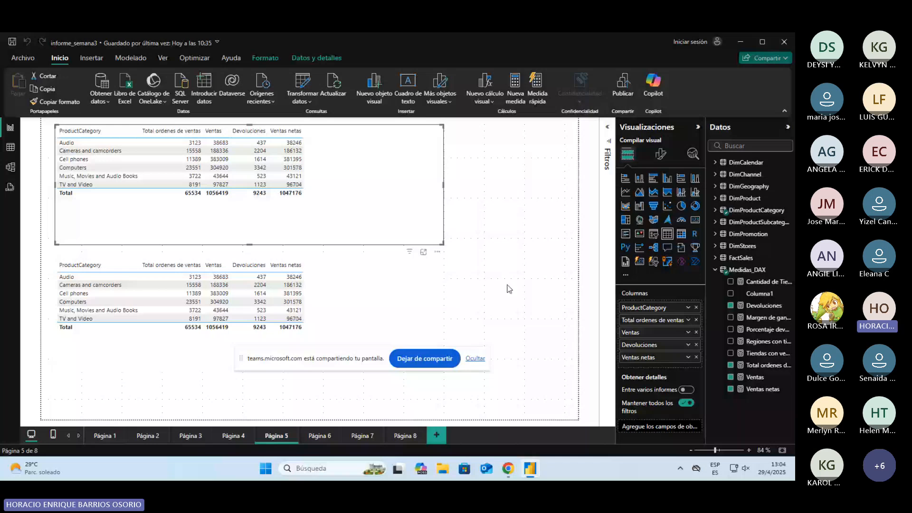
Step: Examine the TotalDevueltas formula in the informe_semana3 [COMPLETO] report, and return to informe_semana3
key(alt+Tab)
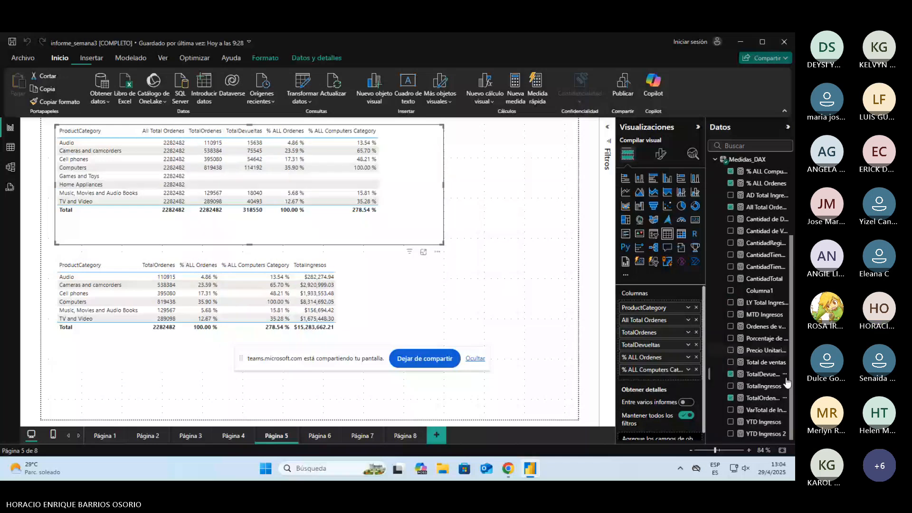
drag(769, 375, 753, 377)
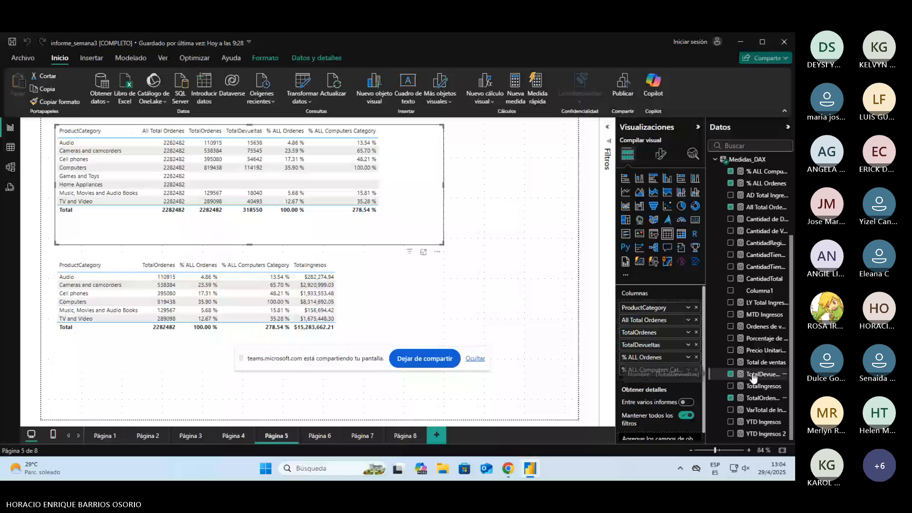
drag(753, 376, 754, 375)
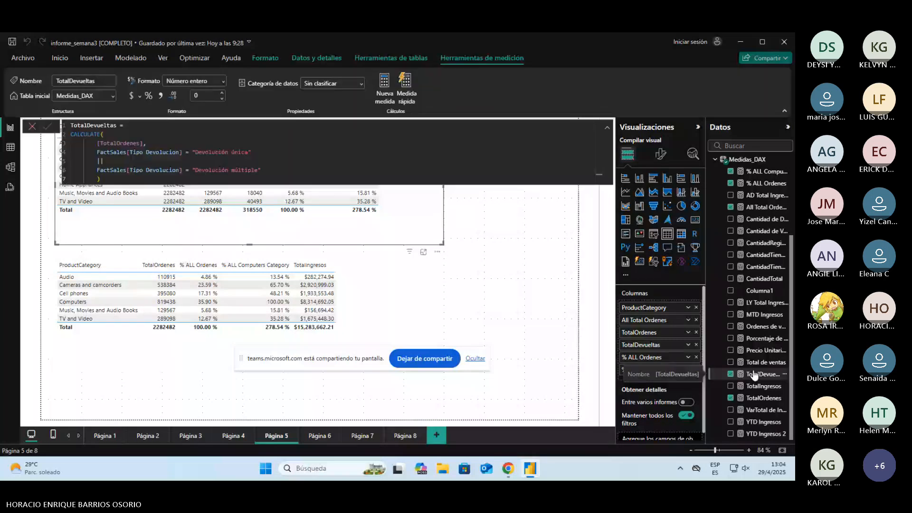
key(Escape)
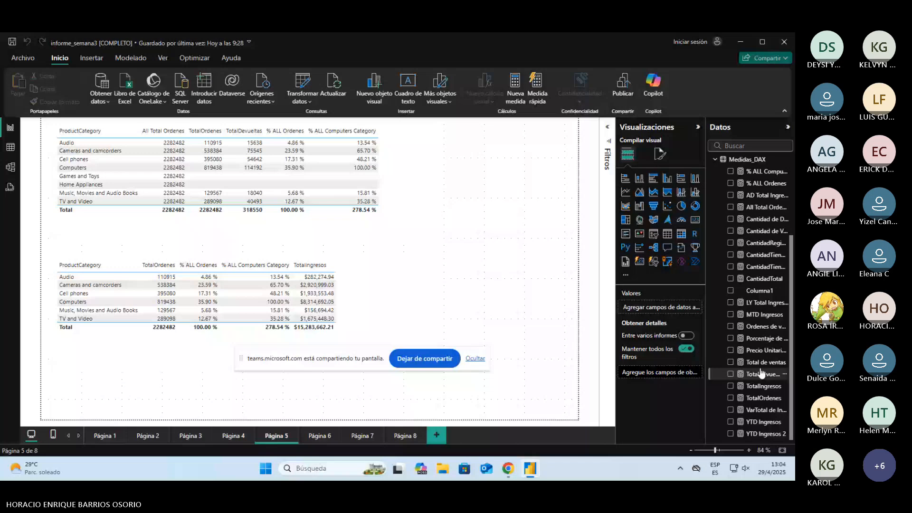
click(762, 374)
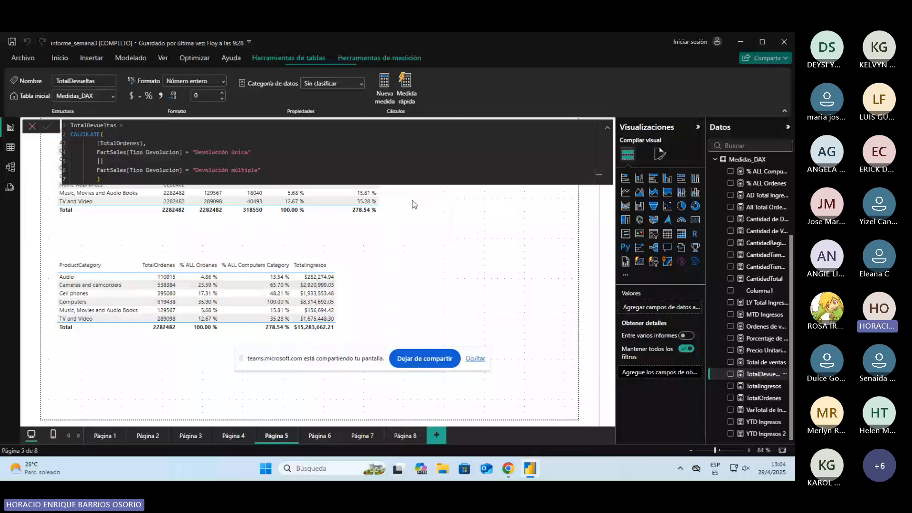
key(alt+Tab)
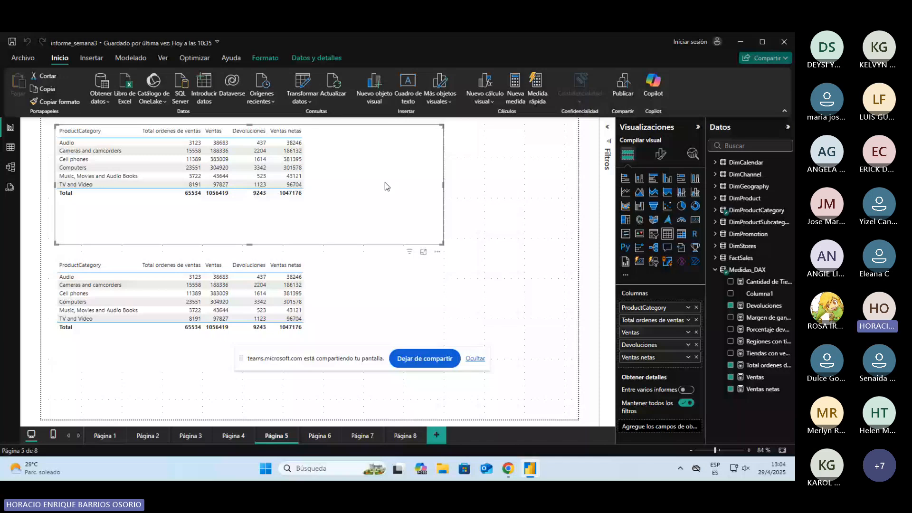
Step: Display the FactSales table's rows and columns in the table view
click(9, 148)
click(685, 259)
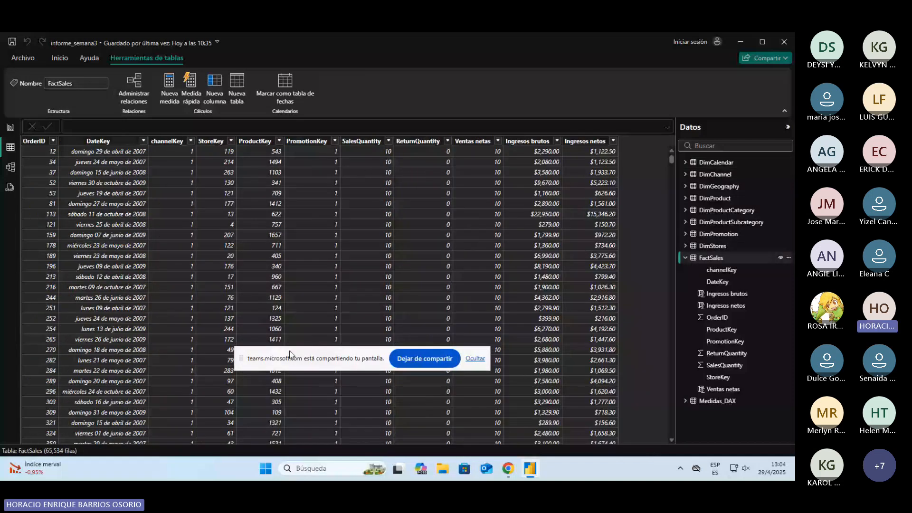
drag(289, 351, 301, 342)
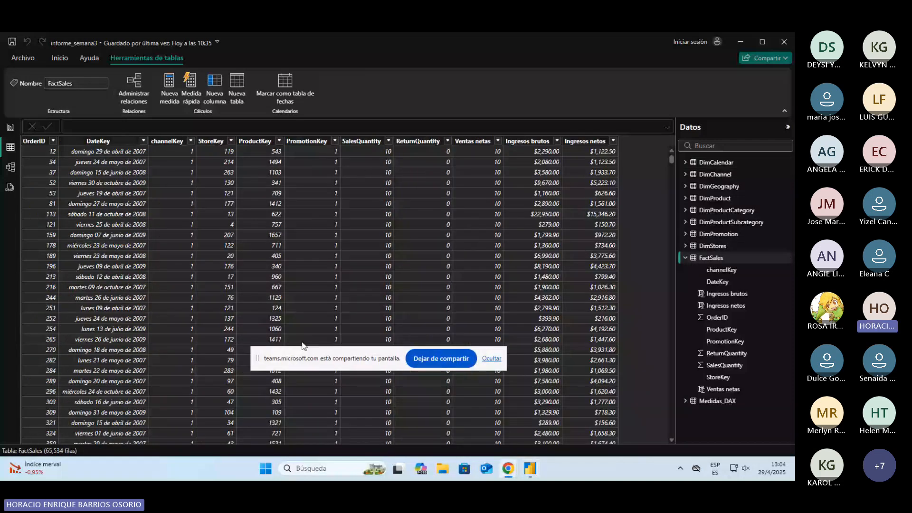
Step: Add a calculated column to the FactSales table and name it Tipo de devolución
click(215, 83)
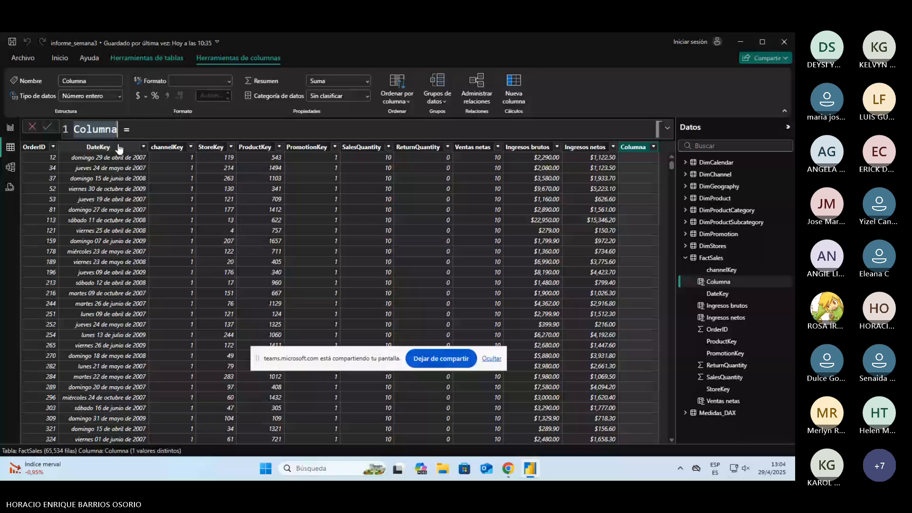
text(Tipo de devolcu)
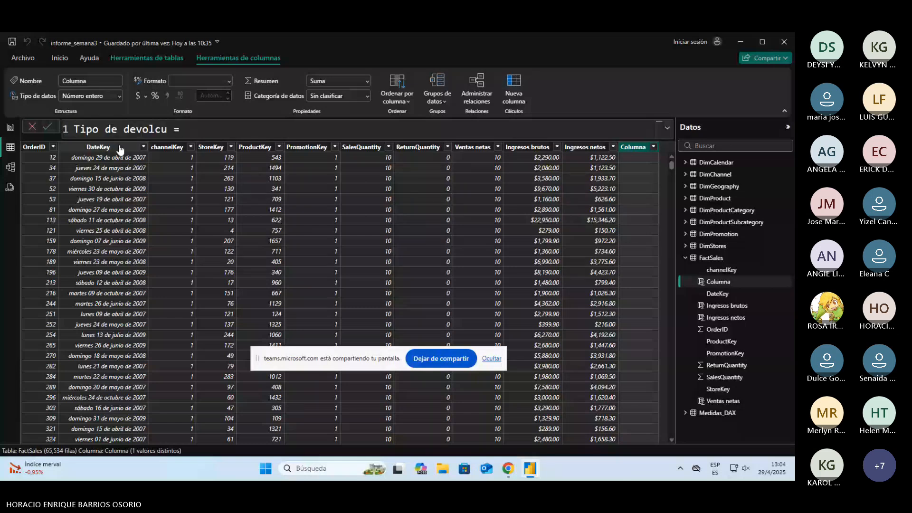
key(BackSpace)
key(BackSpace)
text(uciòn)
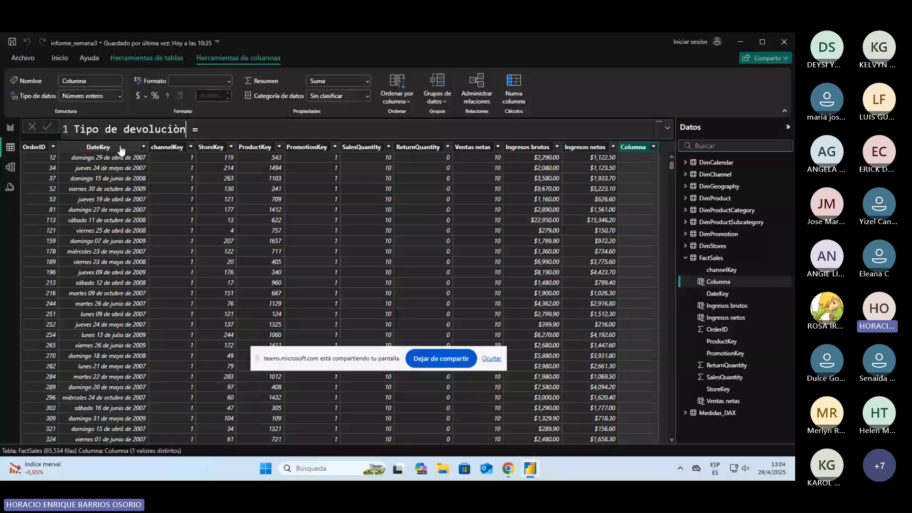
key(BackSpace)
key(BackSpace)
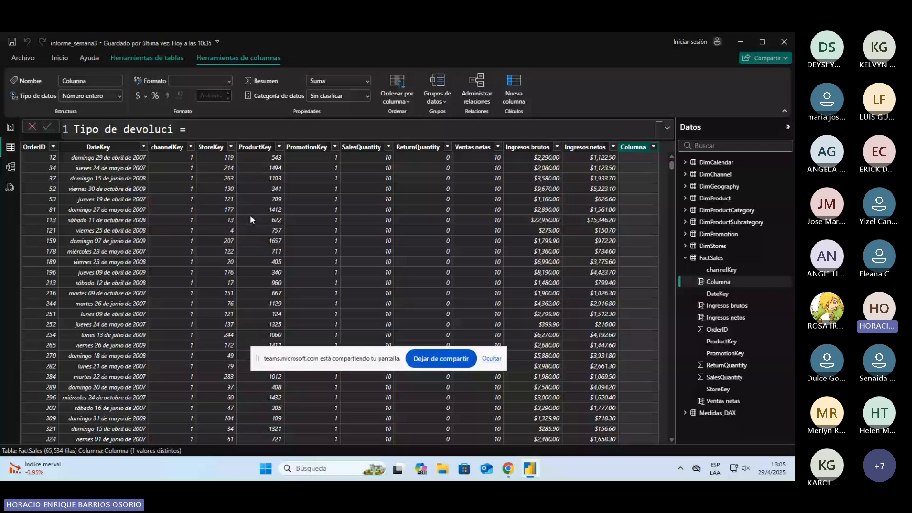
text(ón)
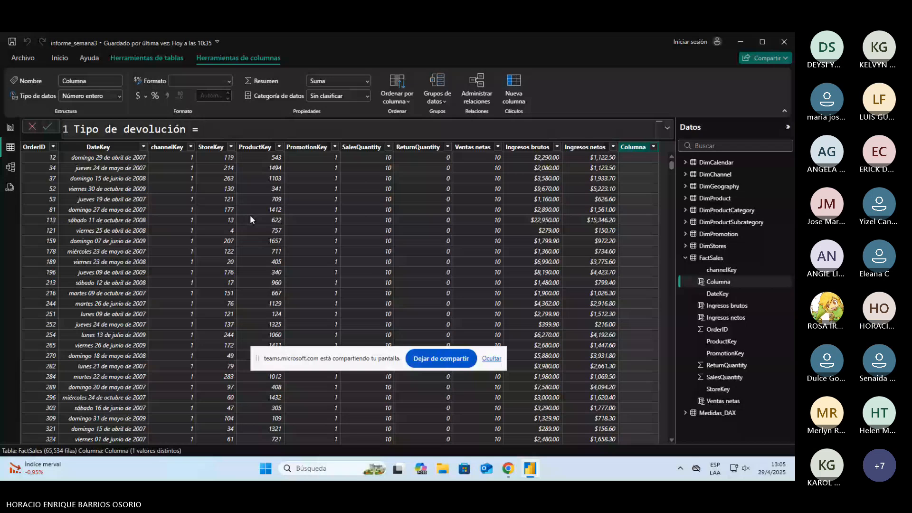
Step: Begin the Tipo de devolución expression with an IF function that tests FactSales[ReturnQuantity]
text(IF()
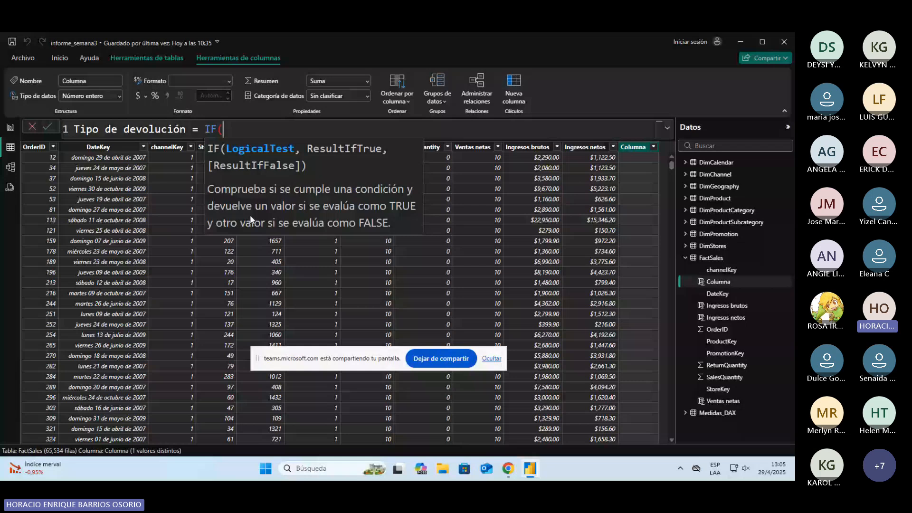
text(FactSales[ReturnQuantity])
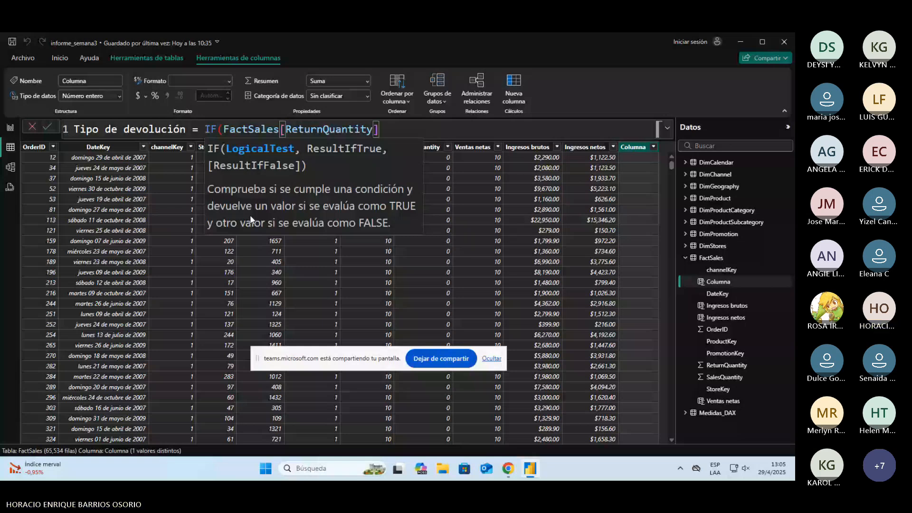
text(<)
Step: Examine the Tipo Devolucion column's formula in the informe_semana3 [COMPLETO] report's FactSales table, and return to informe_semana3
key(alt+Tab)
key(alt+Tab)
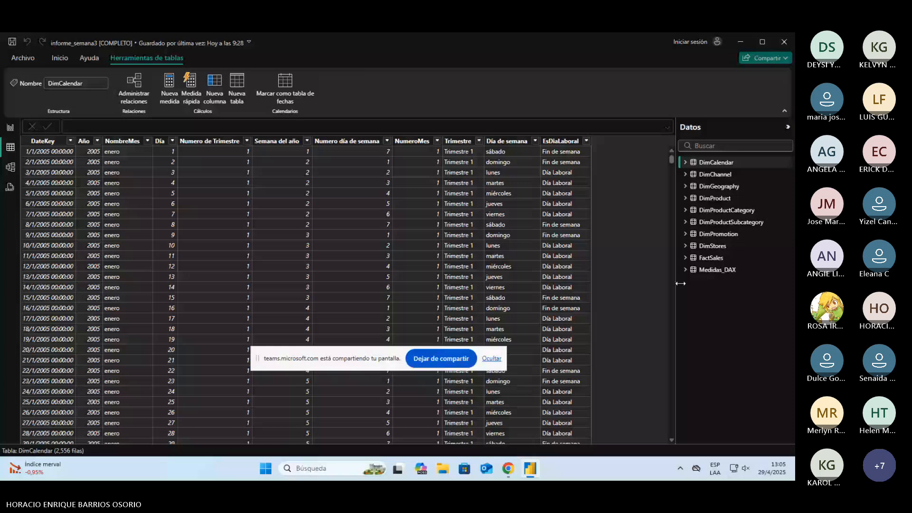
click(711, 258)
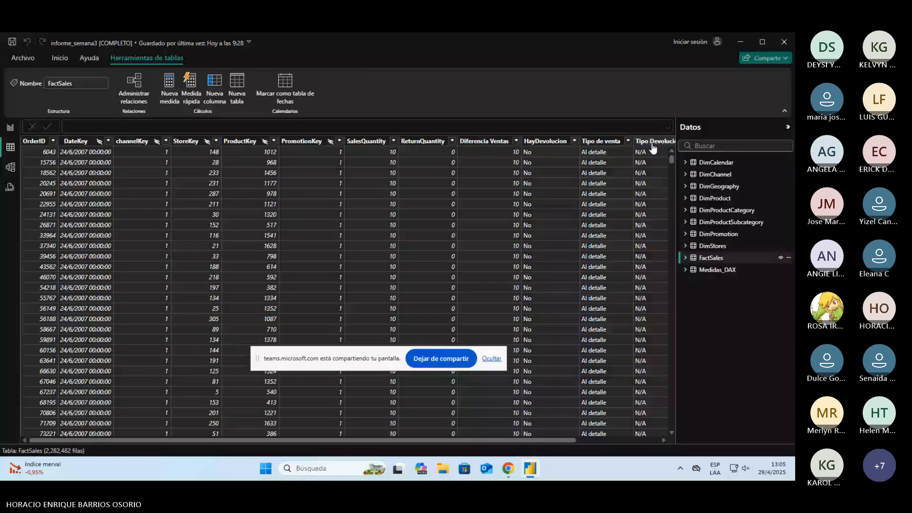
click(653, 142)
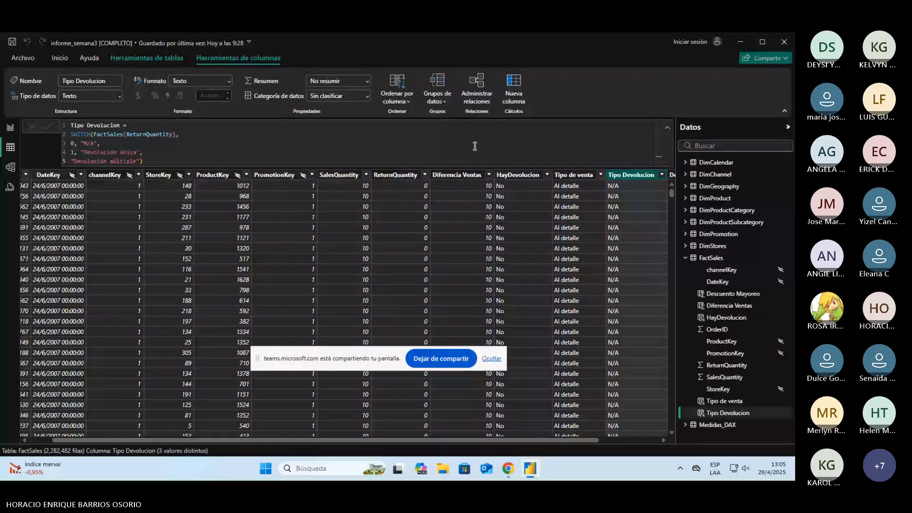
click(741, 41)
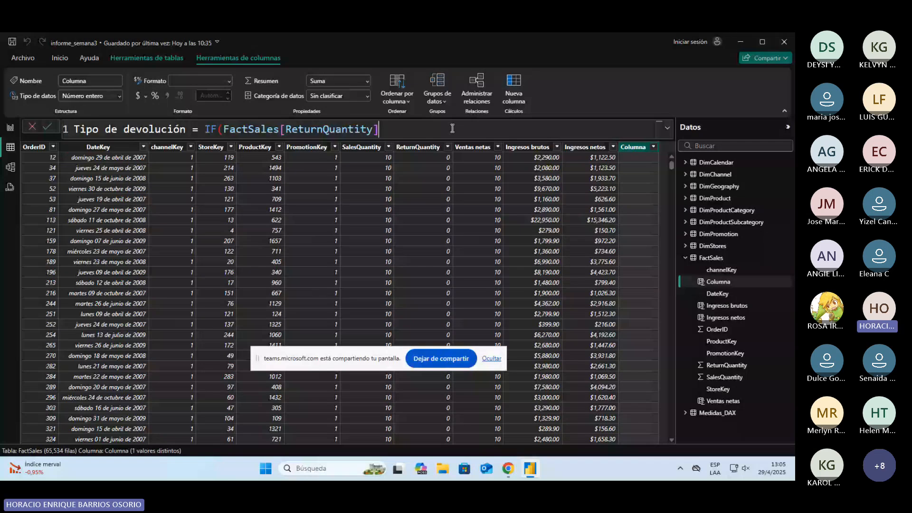
Step: Complete the IF condition with =1 and enter "Devolución única" as the result if true
text(=1)
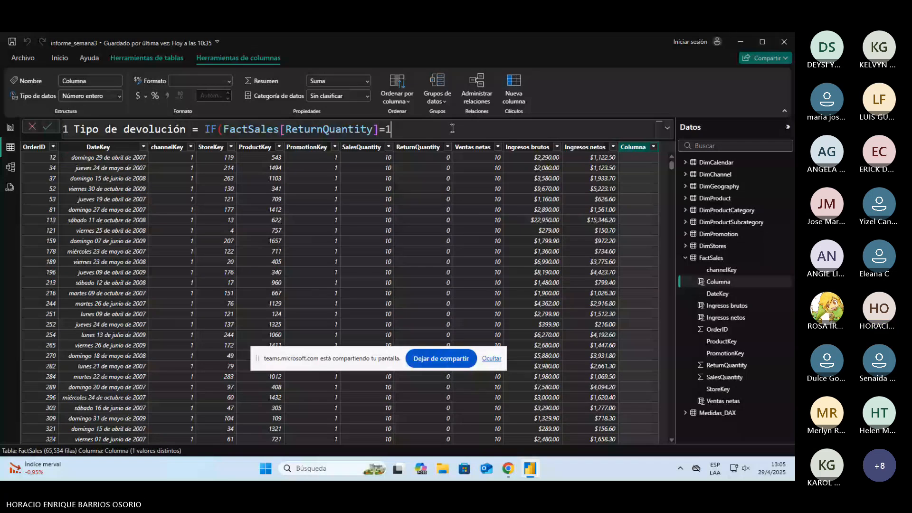
text(,")
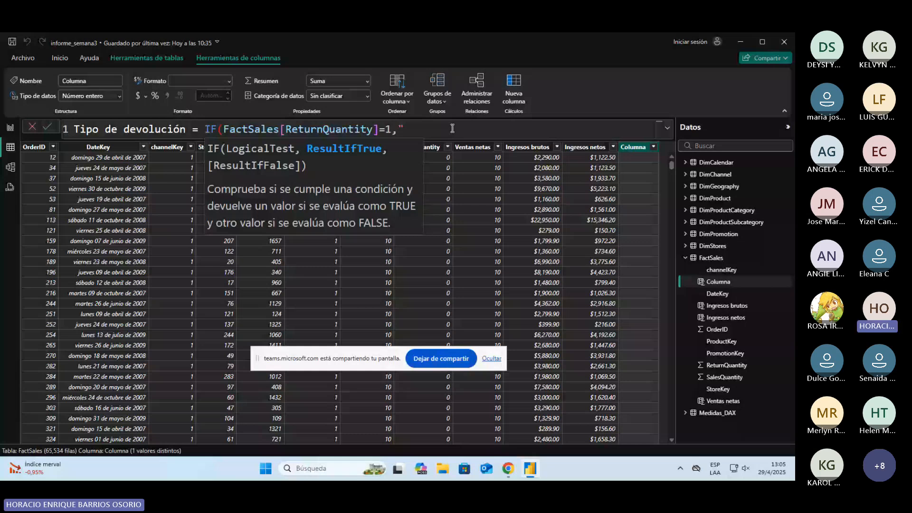
text(Devolución única",)
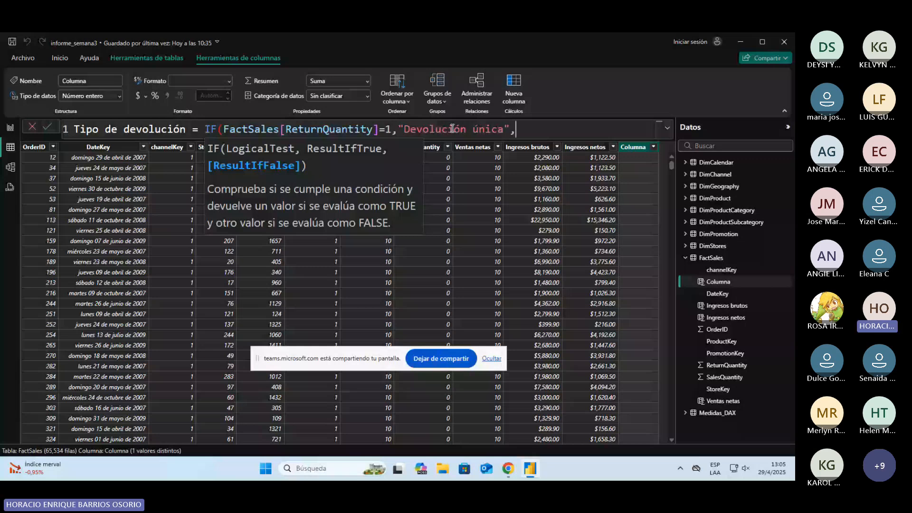
Step: Change the IF condition to FactSales[ReturnQuantity]>1
key(Left)
key(Left)
key(Left)
key(Left)
key(Left)
key(Left)
key(Left)
key(Left)
key(Left)
key(Left)
key(Left)
key(Left)
key(Left)
key(Left)
key(Left)
key(Left)
key(Left)
key(Left)
key(Left)
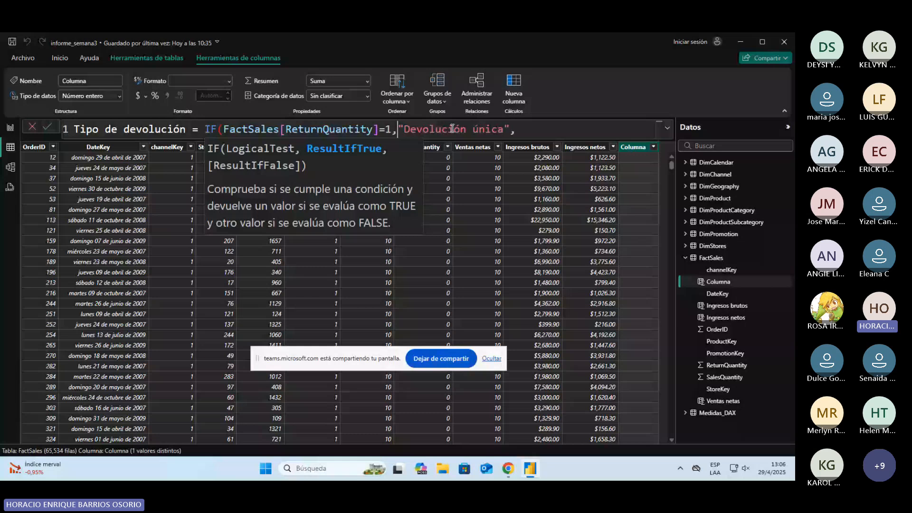
key(Left)
key(Left)
key(BackSpace)
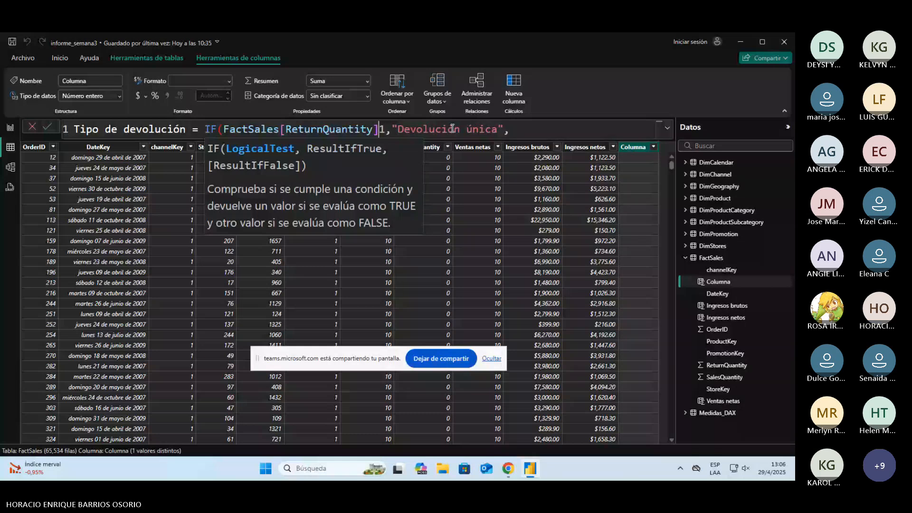
text(>)
key(End)
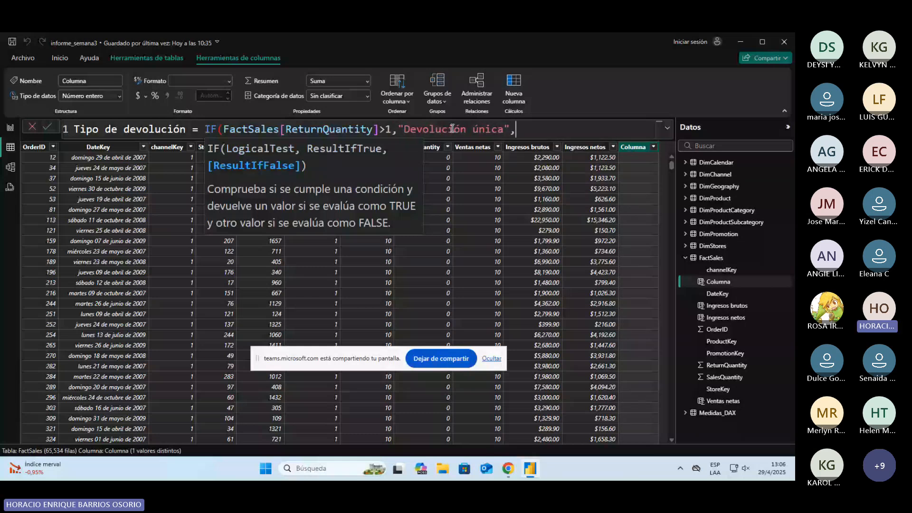
Step: Change the IF function's true result to "Devolución múltiple"
key(Left)
key(Left)
key(BackSpace)
key(BackSpace)
key(BackSpace)
key(BackSpace)
key(BackSpace)
key(BackSpace)
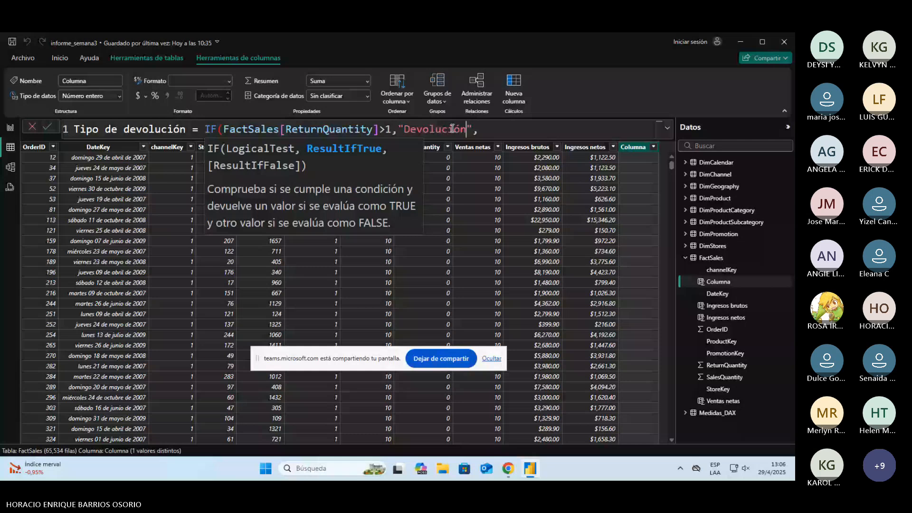
text(múl)
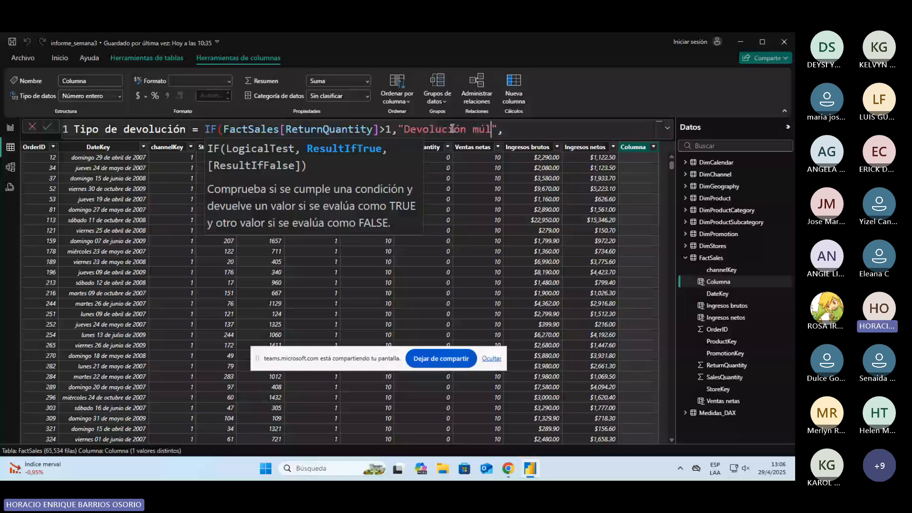
text(tiple)
key(End)
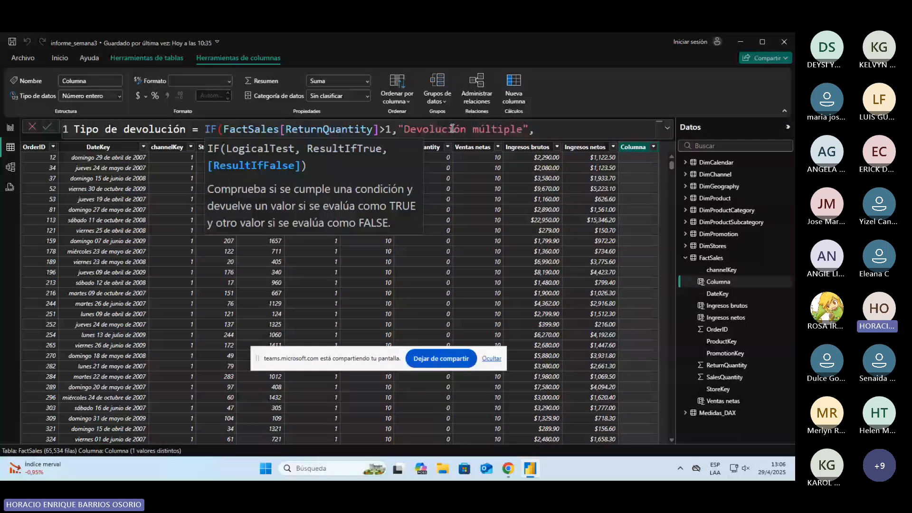
Step: Add "Devolución única" as the IF function's false result, close the expression and commit the column formula
text("De)
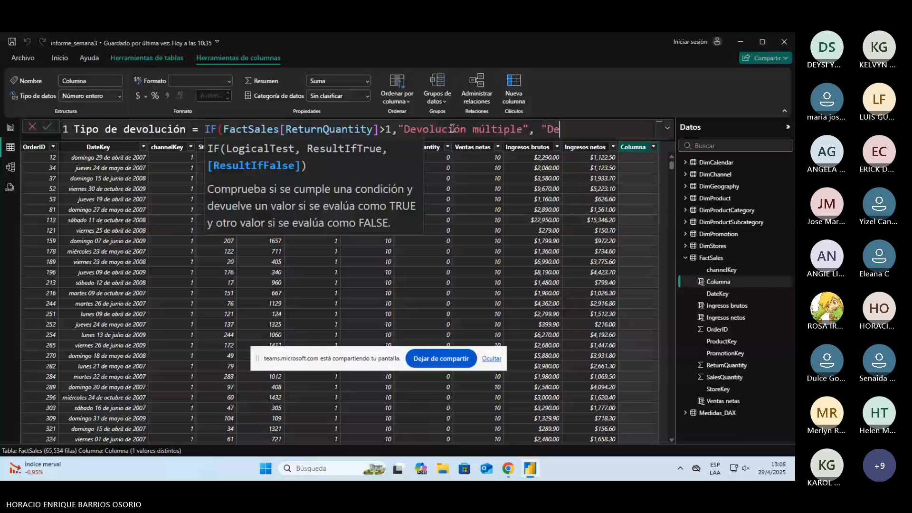
text(volución única"))
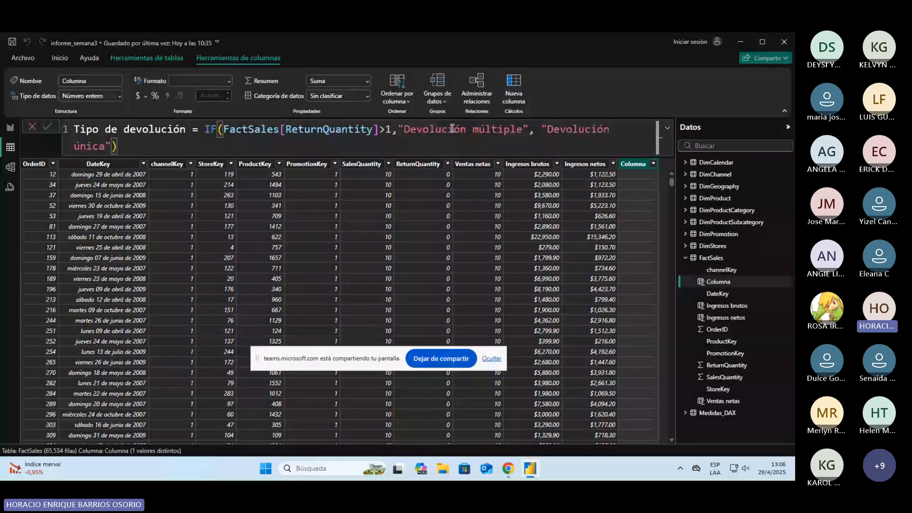
key(Return)
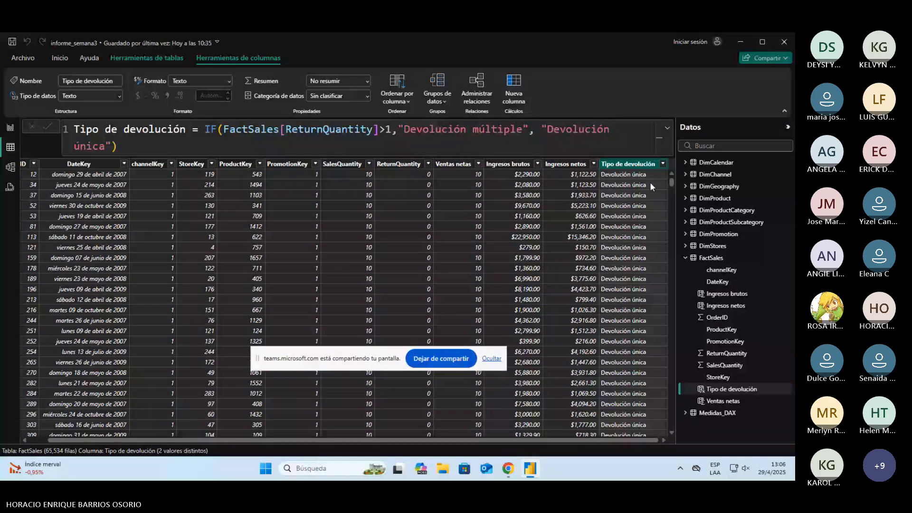
Step: Compare the distinct values of the Tipo de devolución and ReturnQuantity columns and review the column's formula
click(662, 163)
click(740, 296)
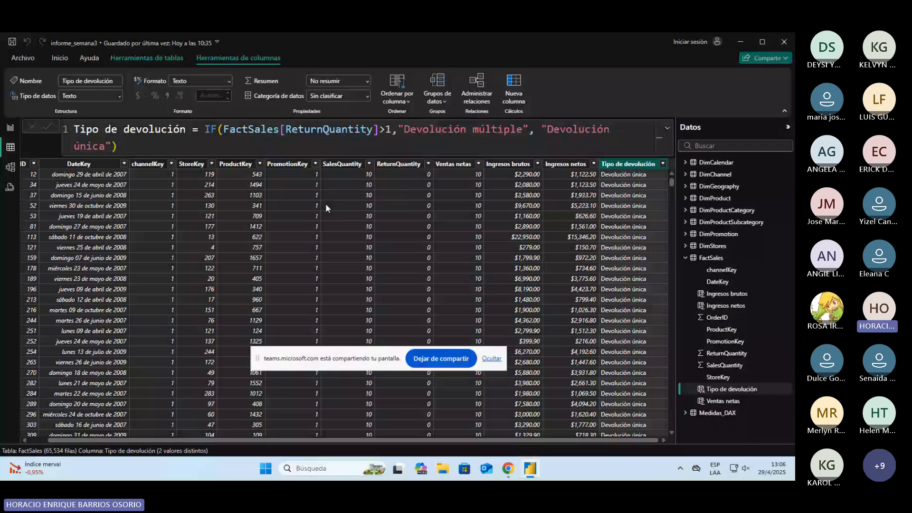
click(428, 163)
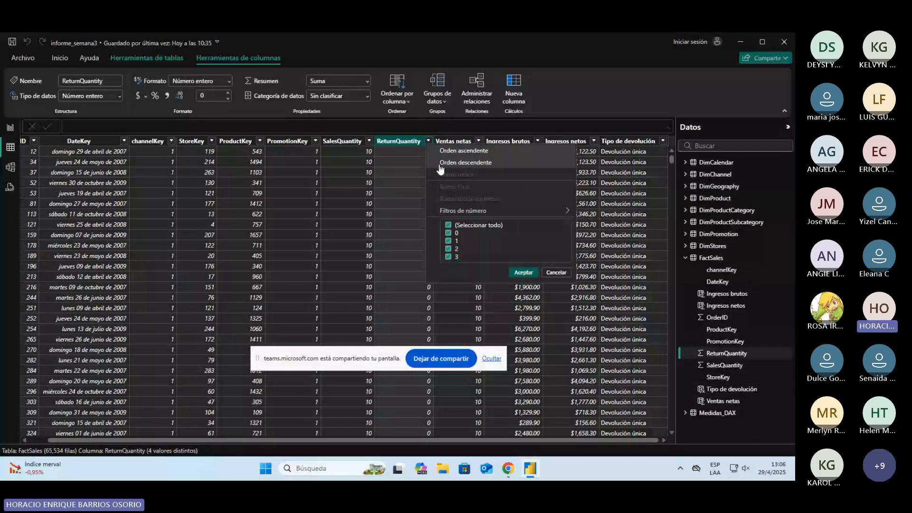
click(617, 149)
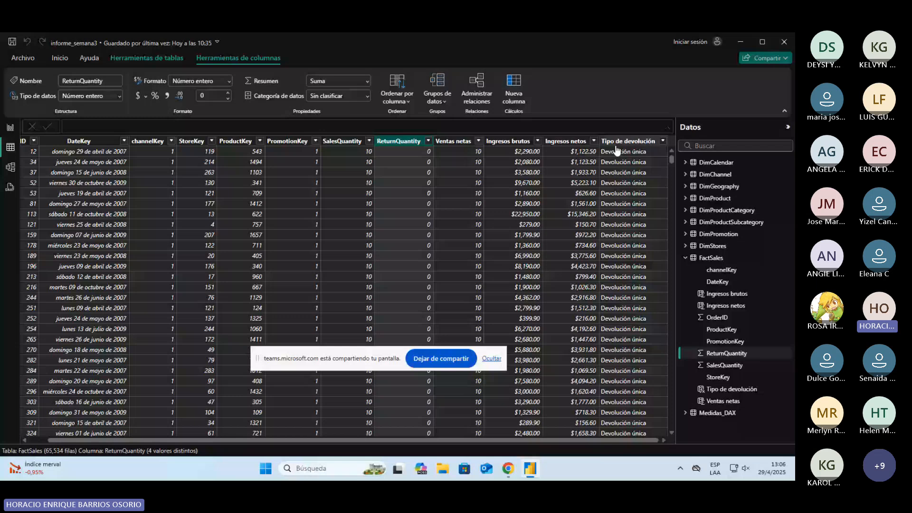
click(616, 147)
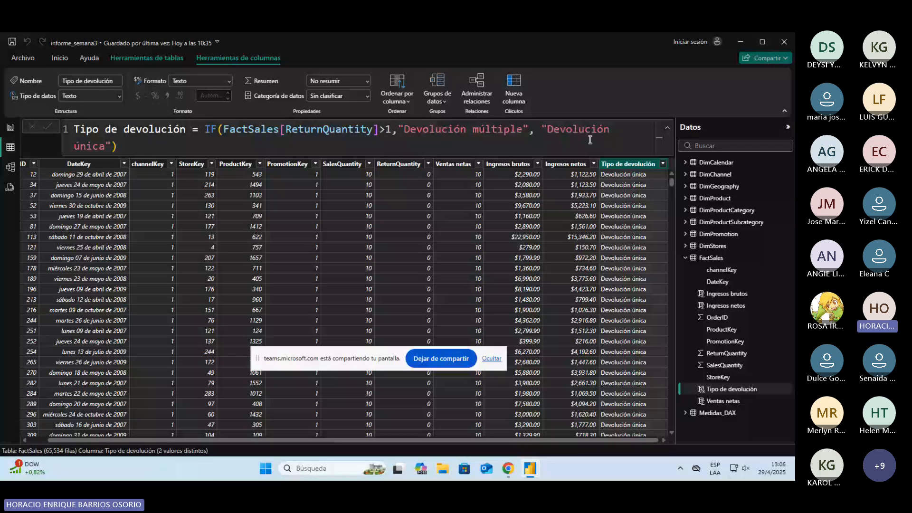
click(411, 163)
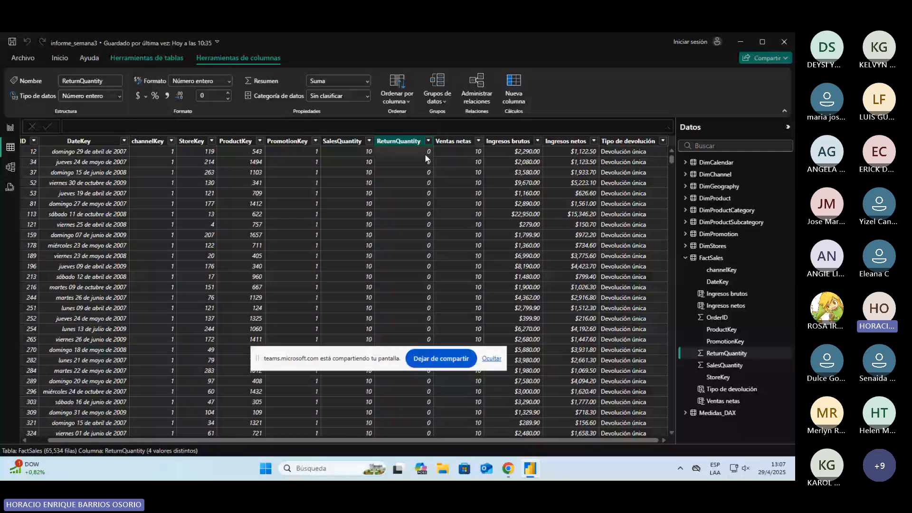
Step: Remove the "Devolución única" result from the Tipo de devolución formula, put the closing parenthesis on its own line and commit
click(633, 150)
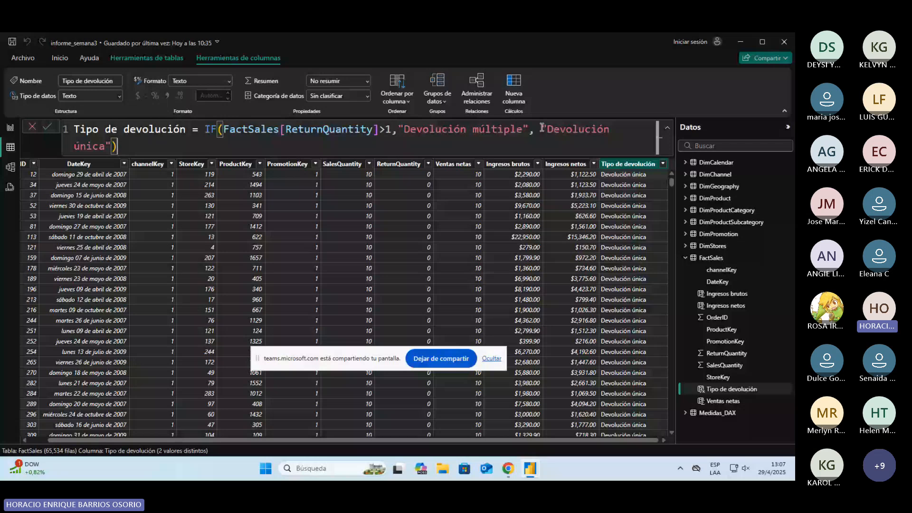
drag(542, 128, 552, 142)
key(ctrl+c)
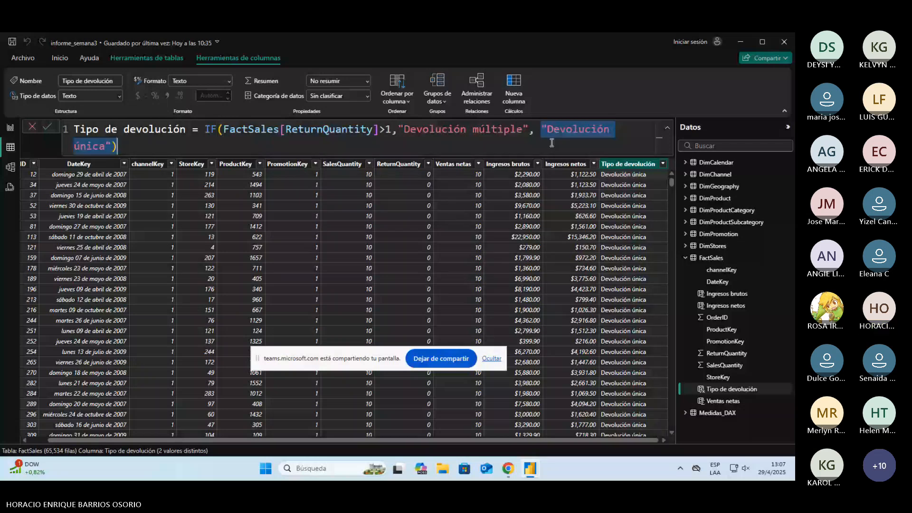
key(BackSpace)
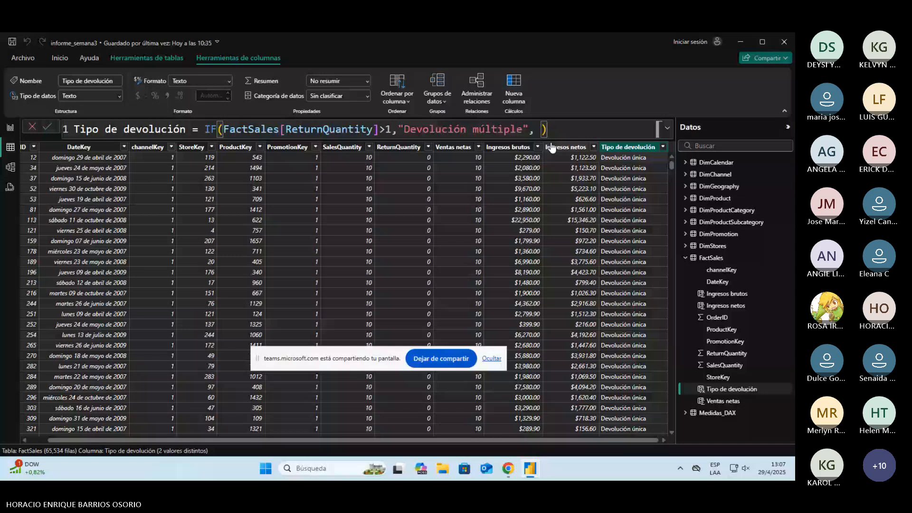
key(shift+Return)
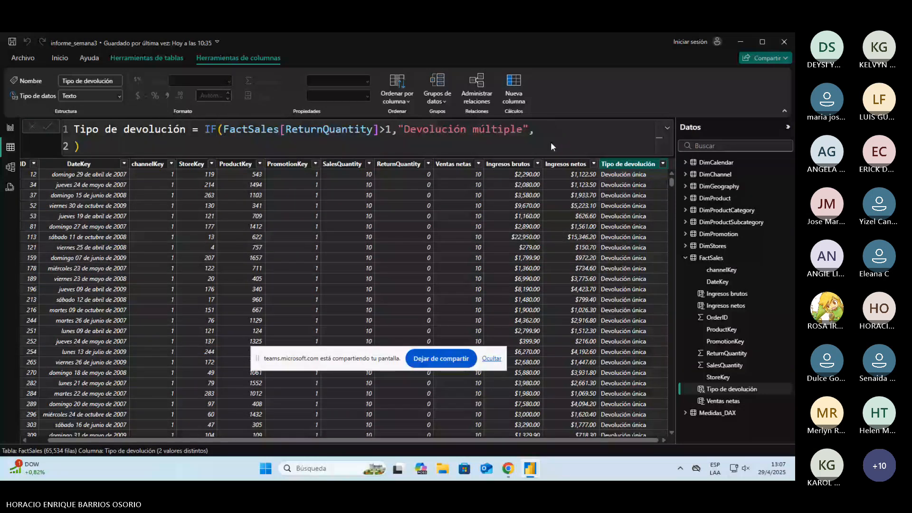
key(Return)
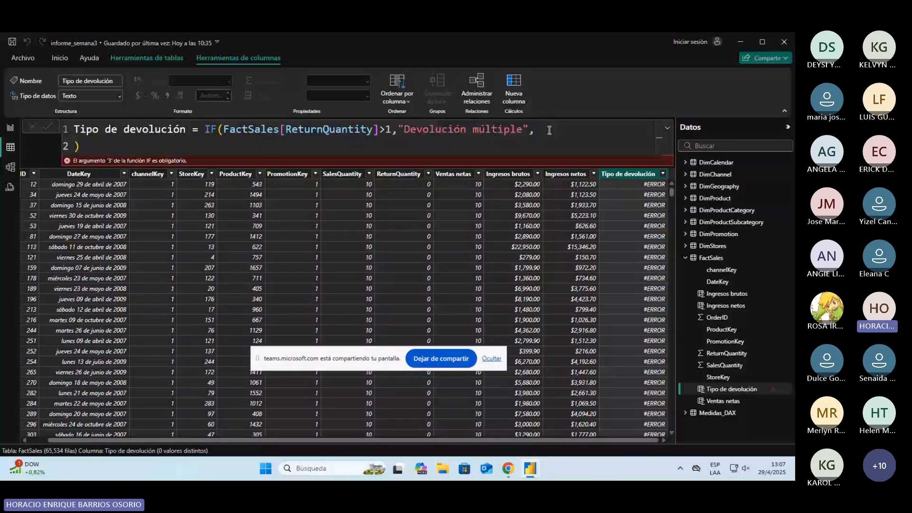
Step: Start a nested IF function on its own line as the false result of the Tipo de devolución formula
click(549, 130)
text(if)
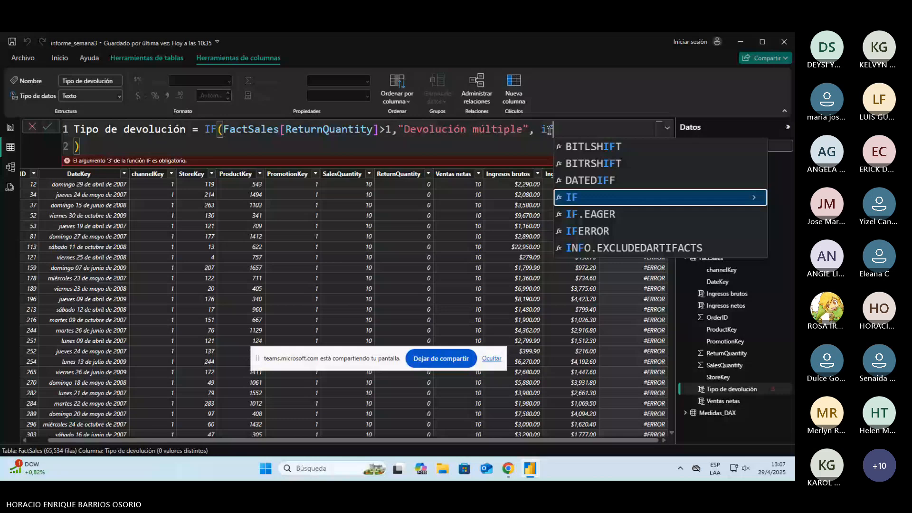
key(Tab)
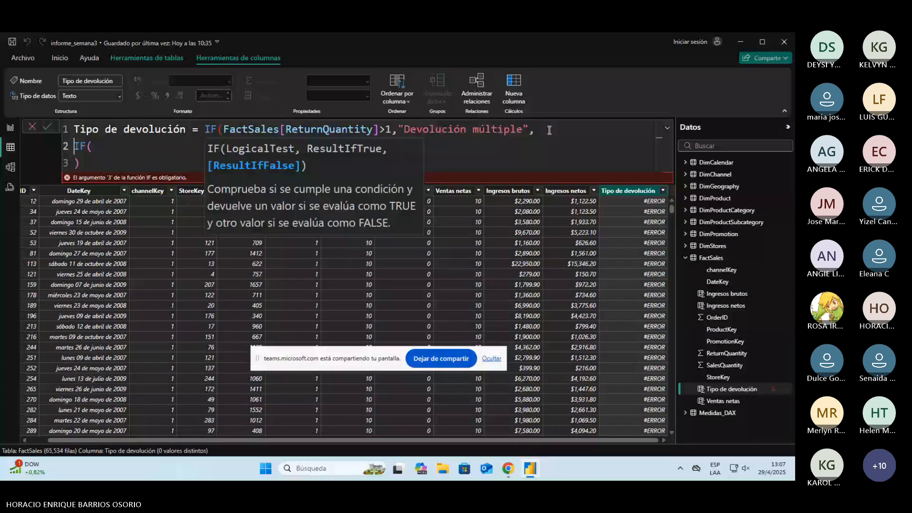
text())
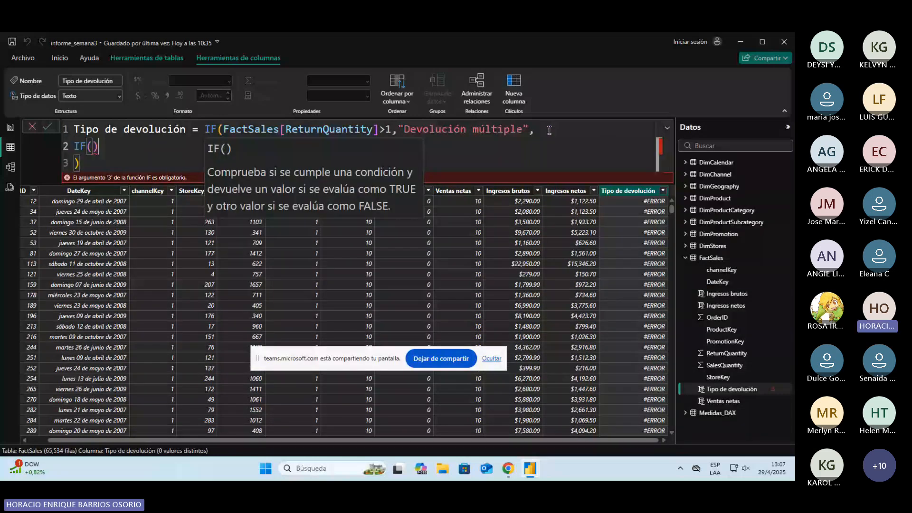
key(BackSpace)
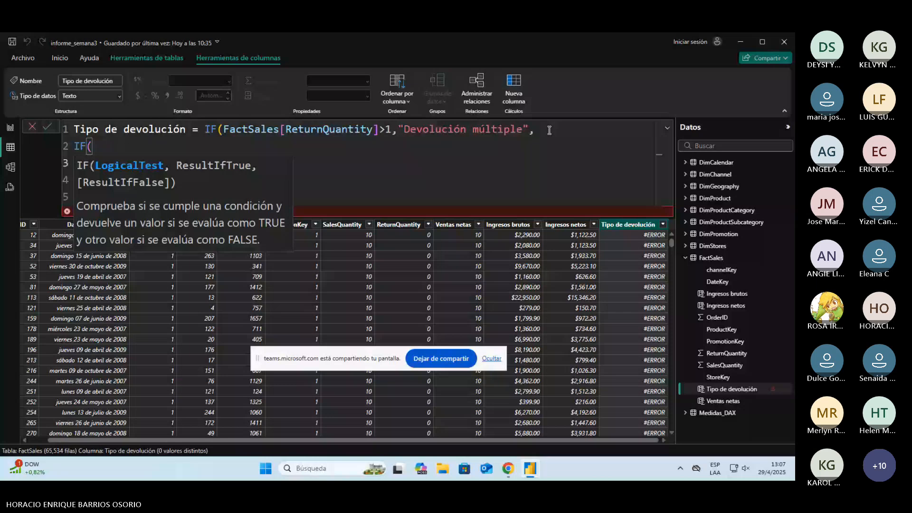
Step: Give the nested IF the condition FactSales[ReturnQuantity] = 1 and the true result "Devolución única"
key(ctrl+v)
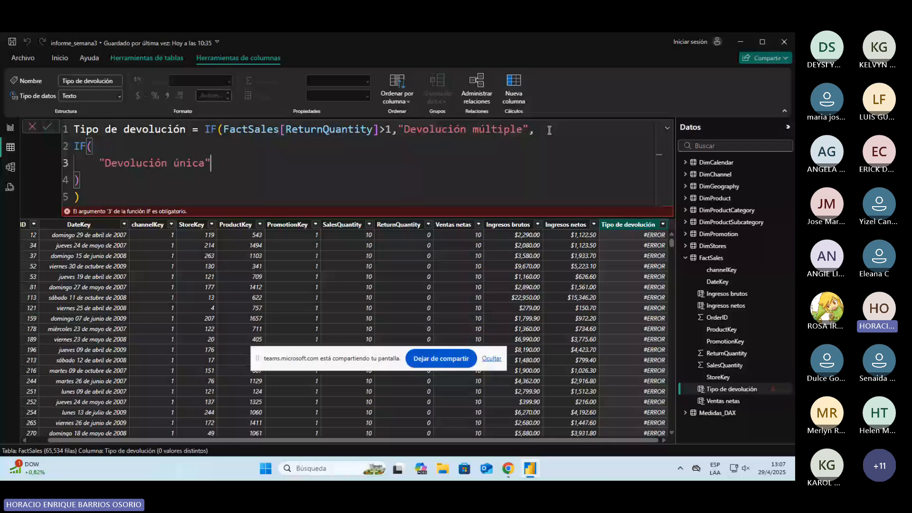
key(ctrl+z)
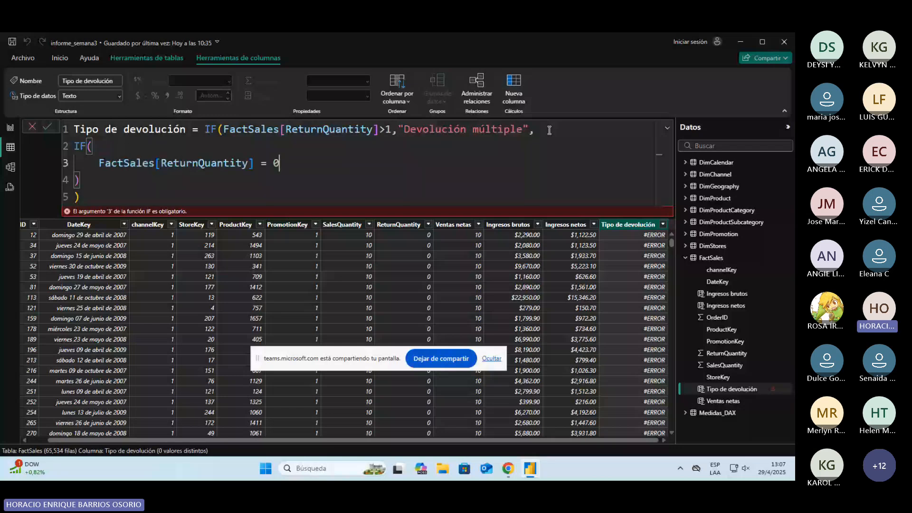
key(BackSpace)
text(1, "Devolución única")
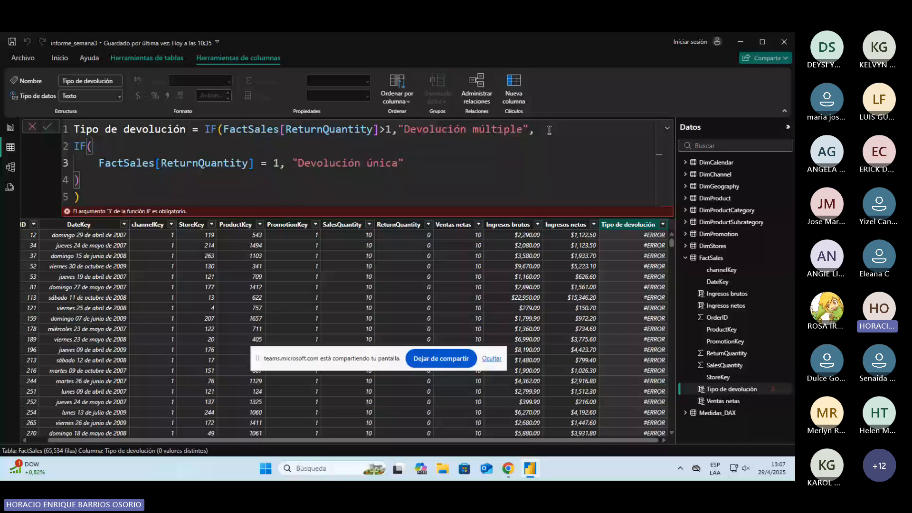
text(,)
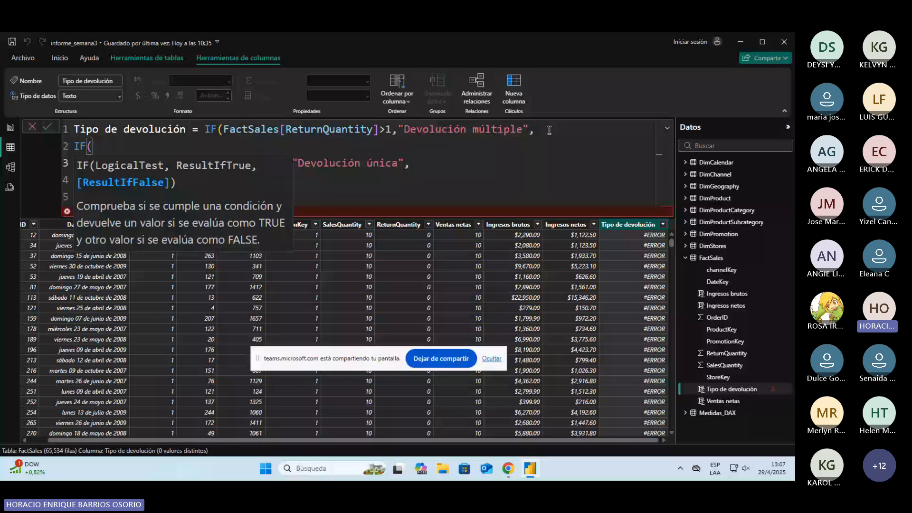
text( ")
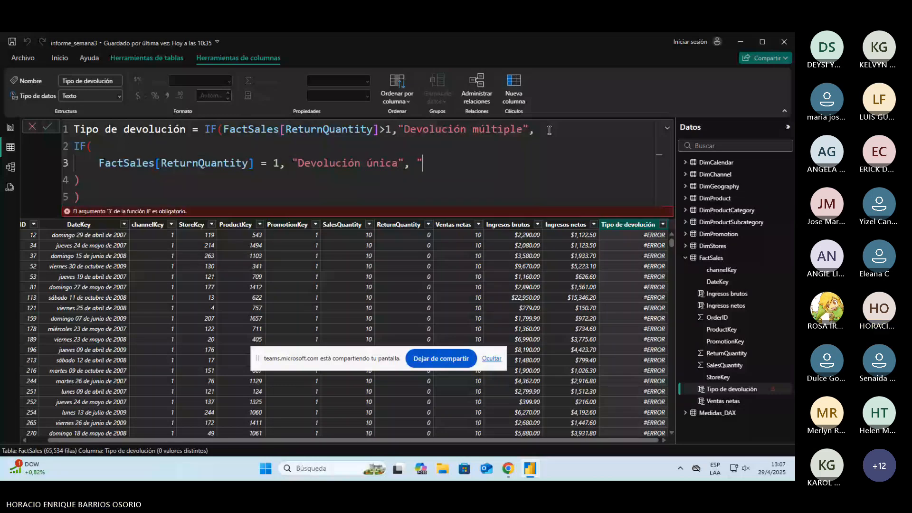
text(N/)
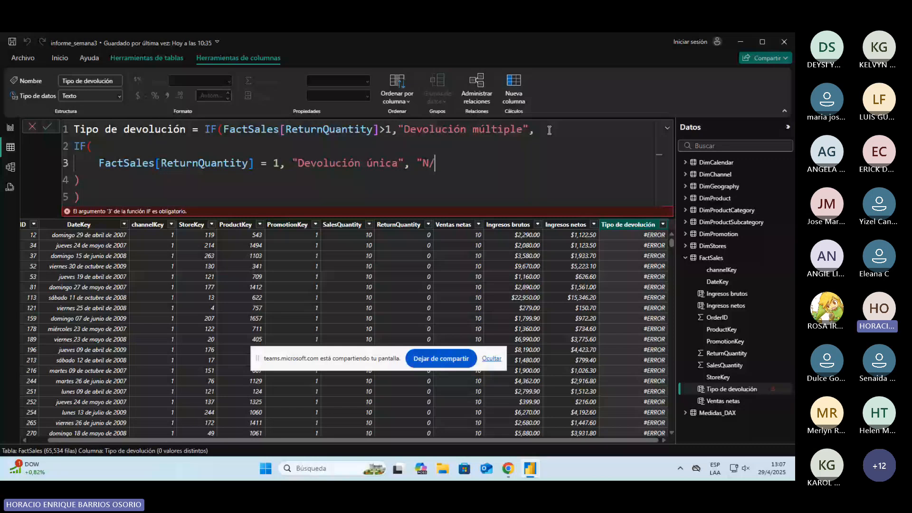
Step: Add "N/A" as the nested IF's false result and commit the Tipo de devolución formula
text(A")
key(Return)
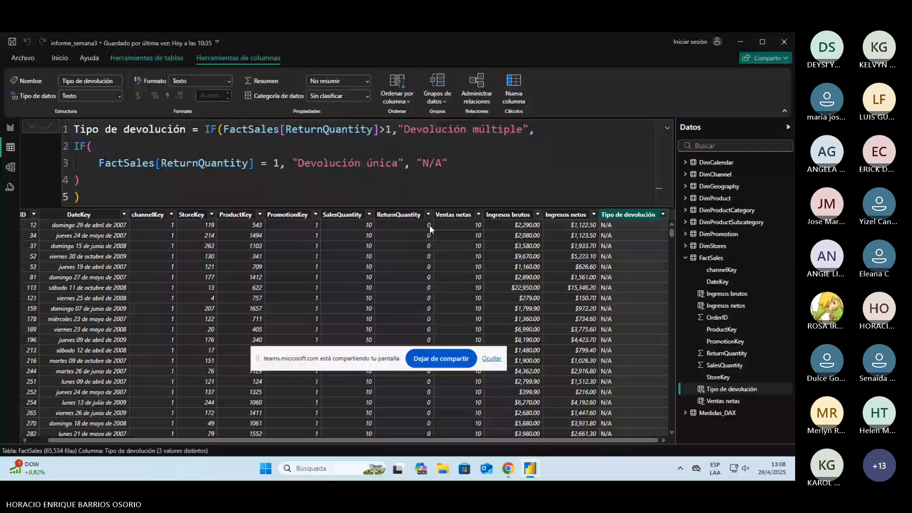
click(401, 223)
click(619, 156)
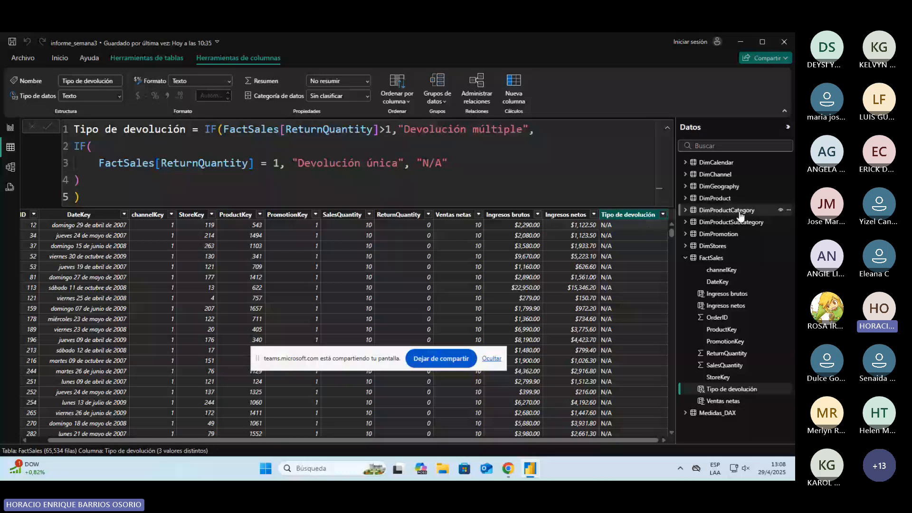
Step: Open the DimStores table and show the formulas of its Ubicación completa and Ubicación de tienda columns, moving the screen-sharing notice aside
click(724, 247)
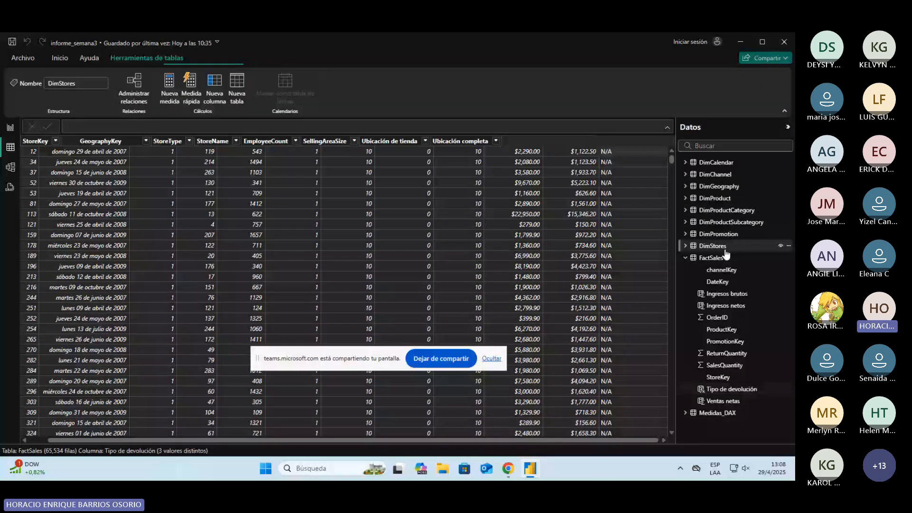
click(392, 142)
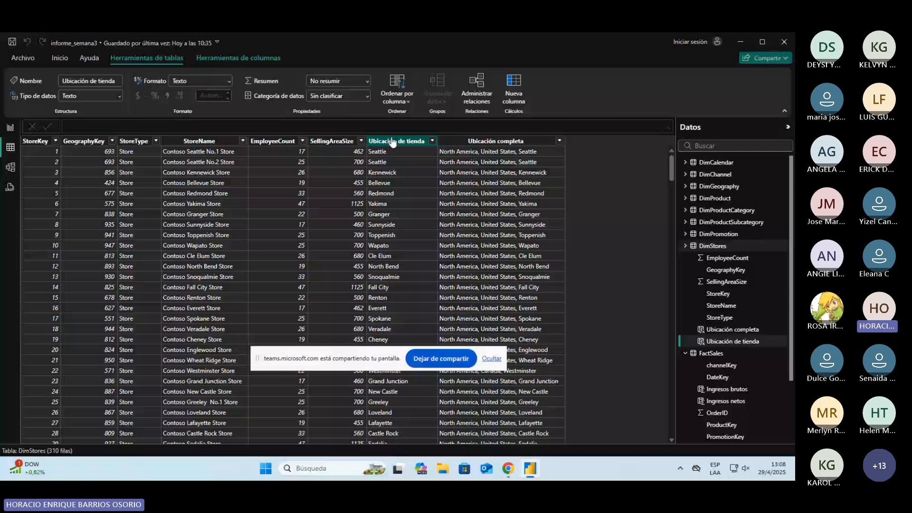
click(494, 141)
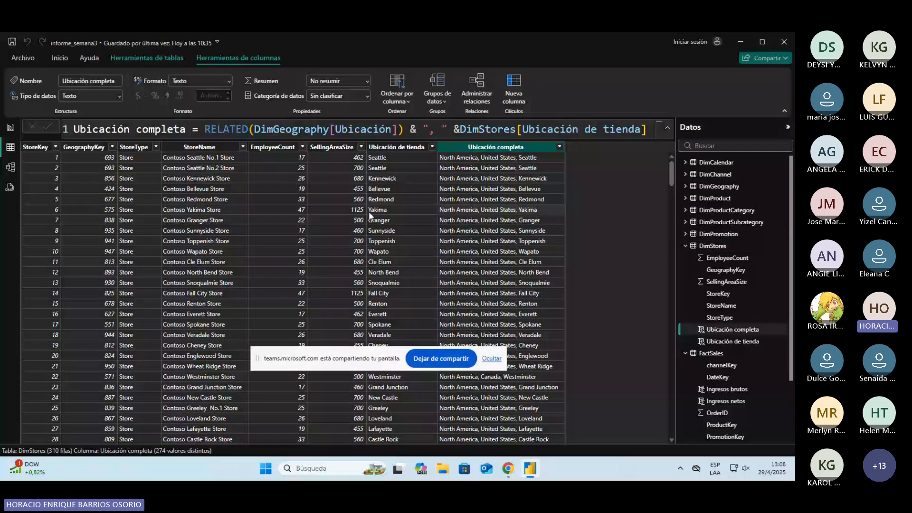
click(369, 212)
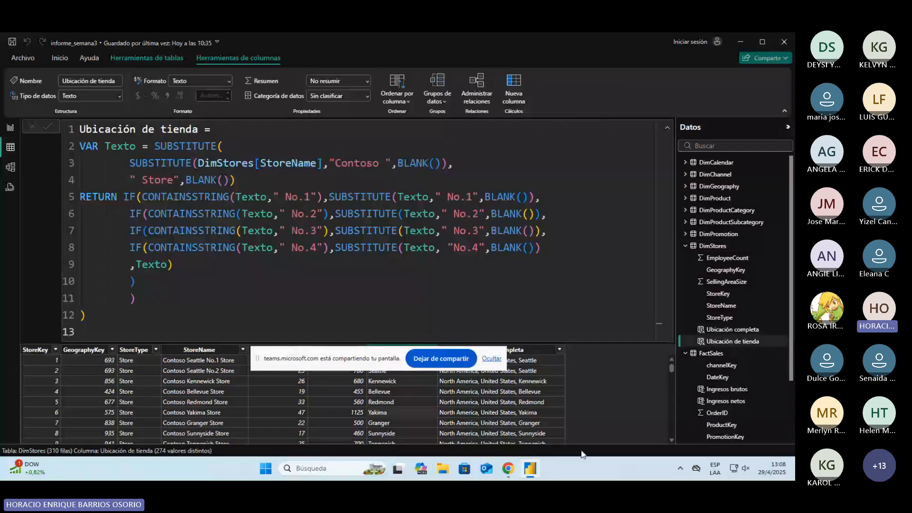
drag(266, 359, 570, 304)
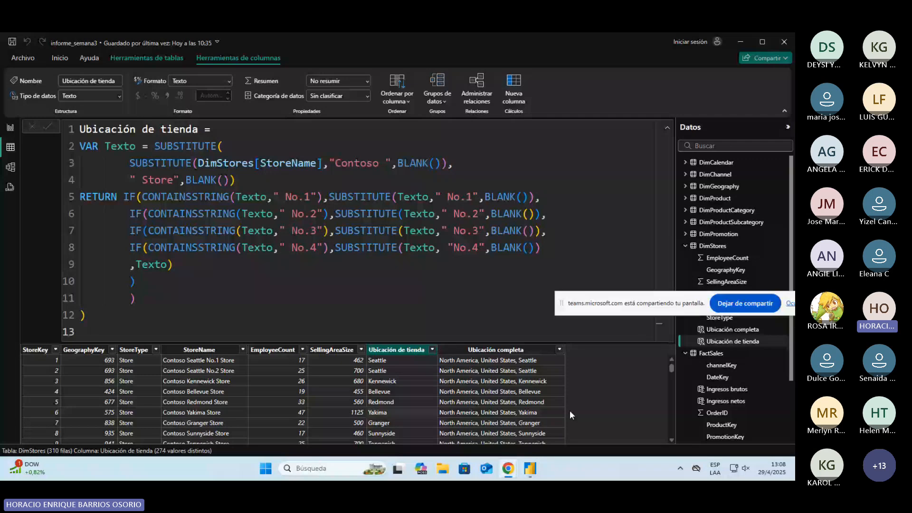
Step: Examine the VAR Texto part of the Ubicación de tienda formula, where nested SUBSTITUTE functions handle "Contoso " and " Store" in StoreName
click(166, 276)
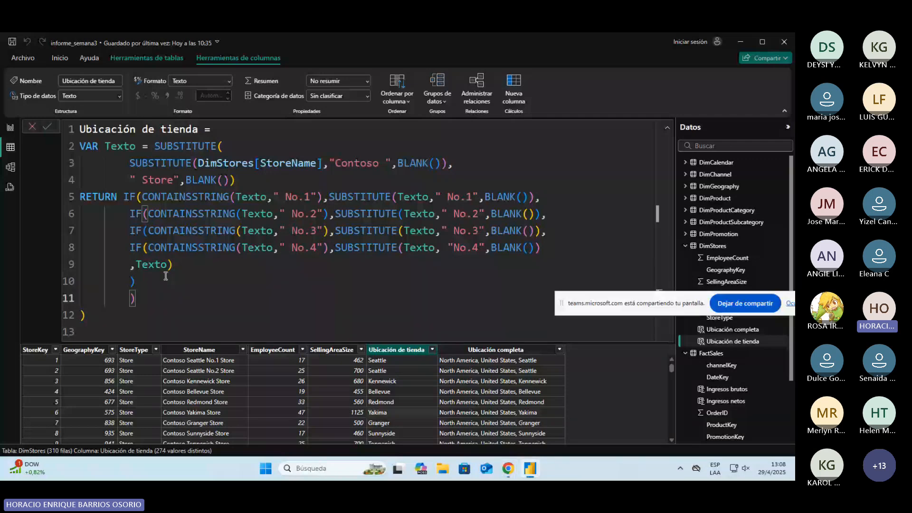
click(171, 282)
drag(171, 282, 78, 150)
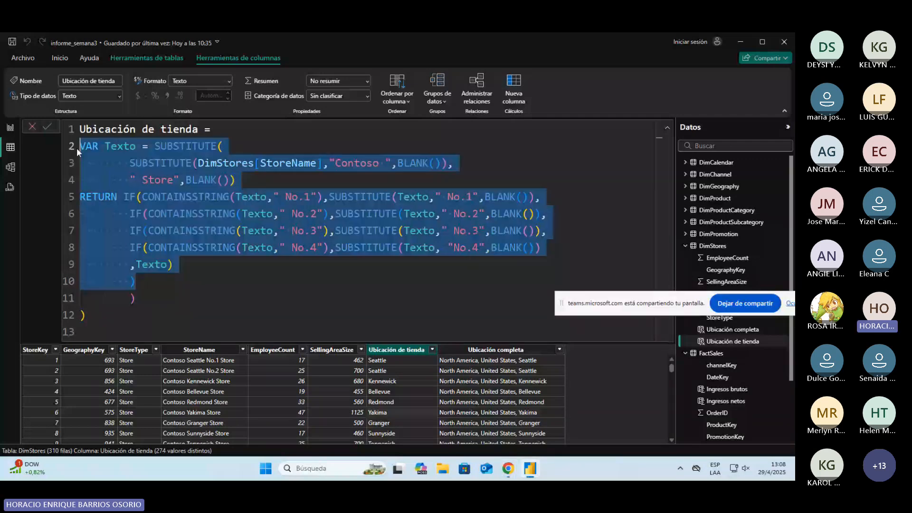
click(188, 164)
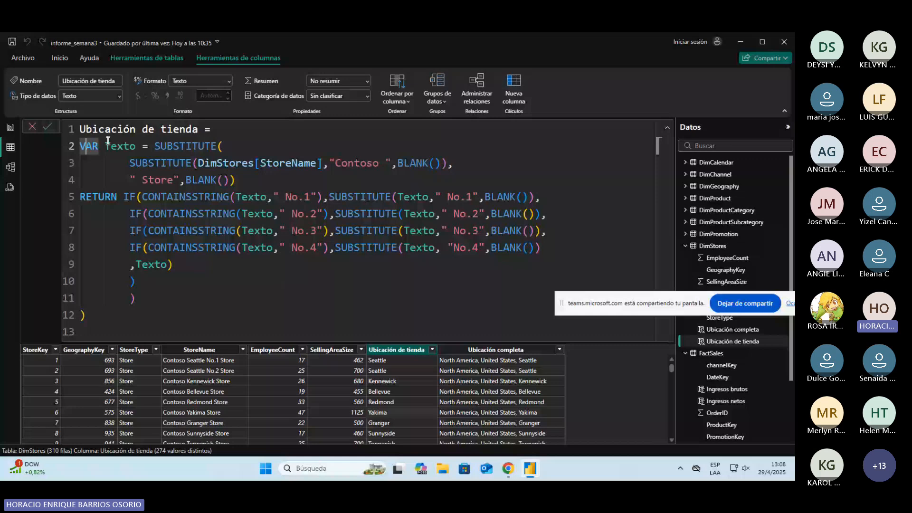
click(159, 146)
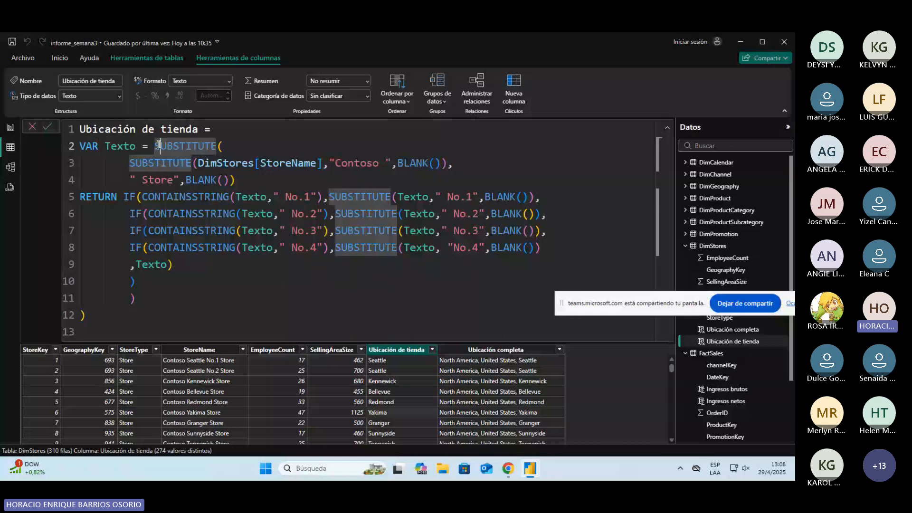
drag(160, 146, 263, 164)
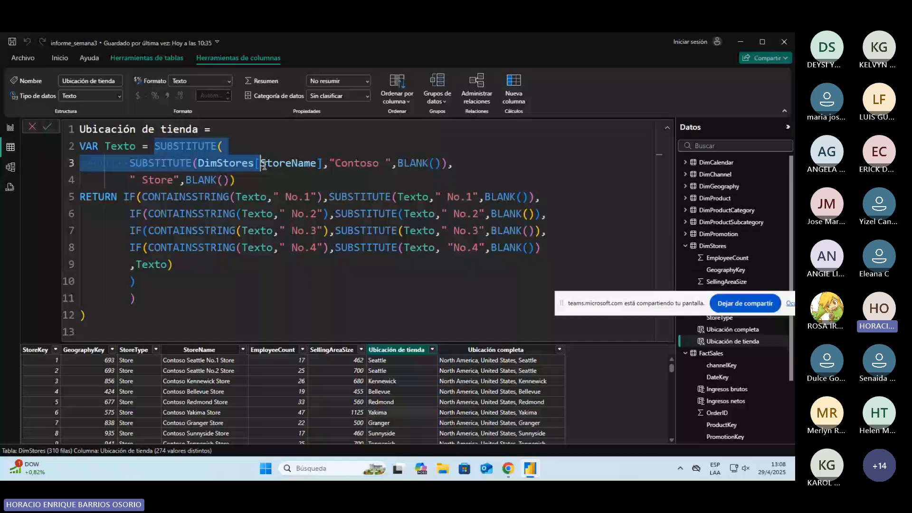
drag(336, 164, 386, 169)
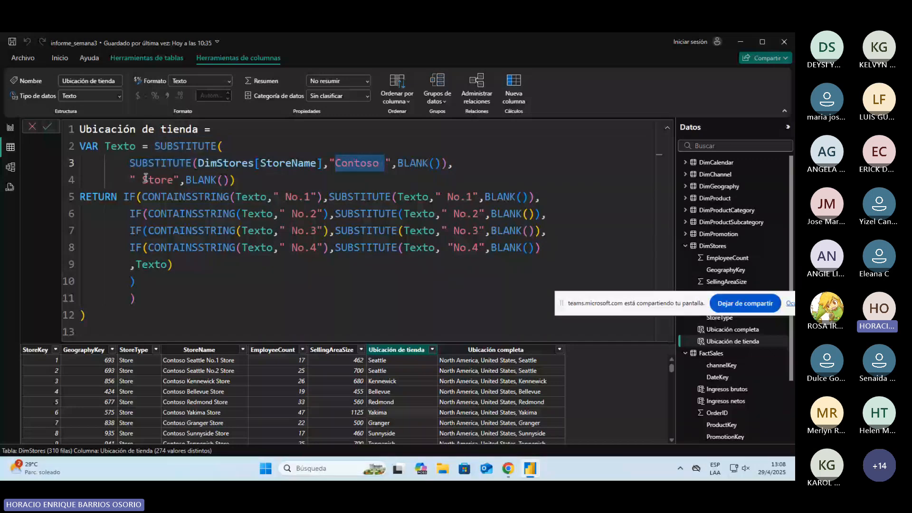
drag(136, 179, 168, 180)
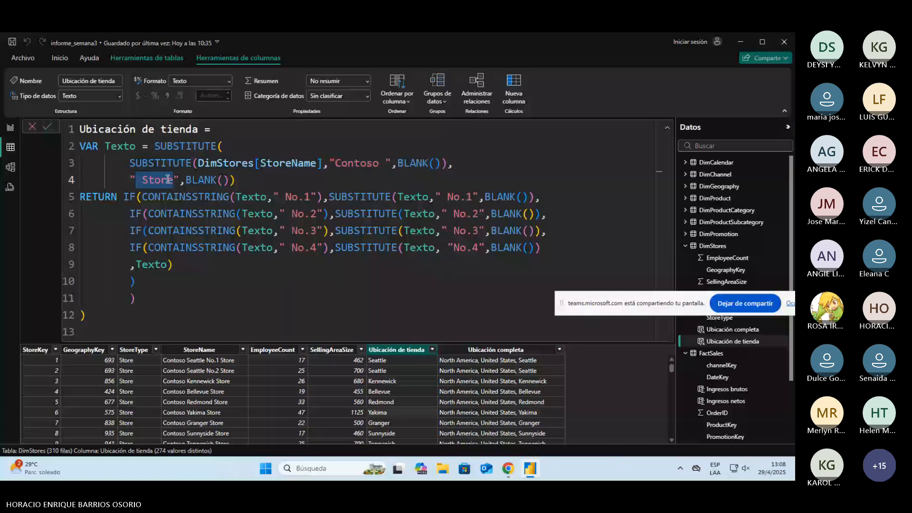
click(138, 176)
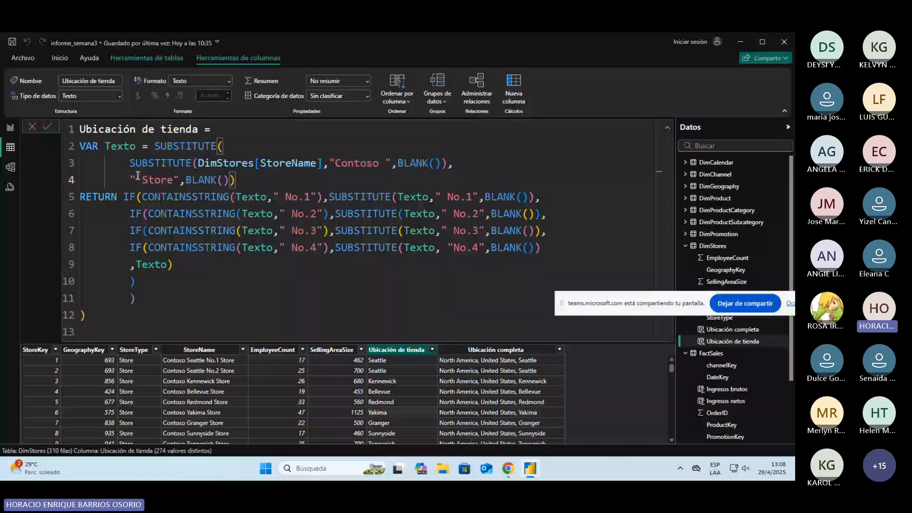
Step: Examine how the Ubicación de tienda formula's RETURN part nests IF, CONTAINSSTRING and SUBSTITUTE for the " No.1" to " No.4" suffixes
double_click(85, 142)
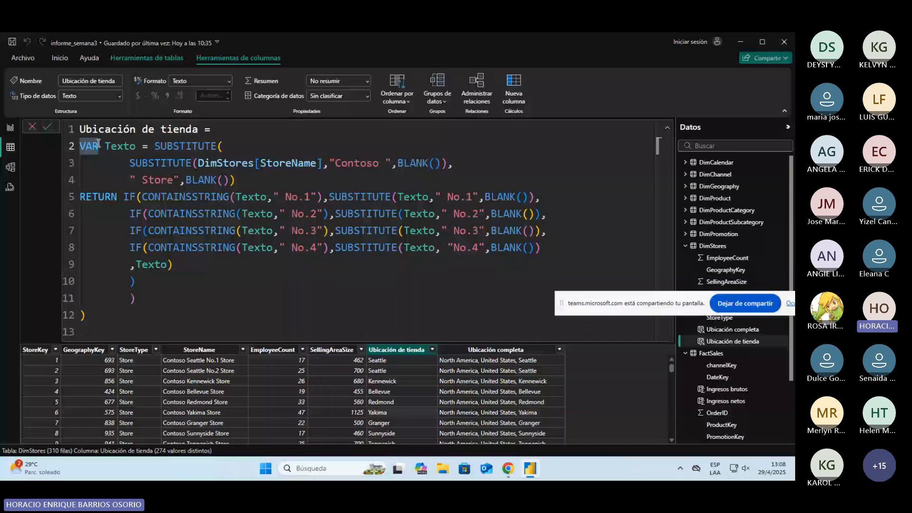
double_click(93, 196)
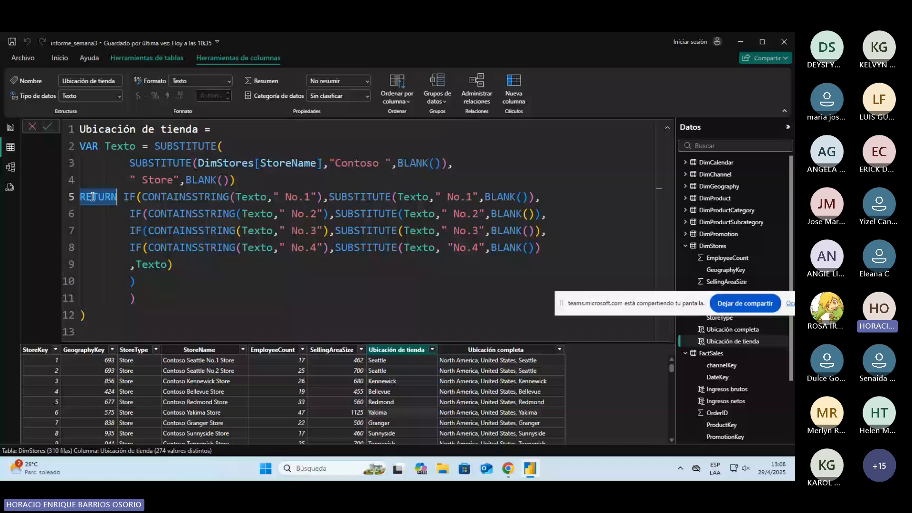
click(134, 196)
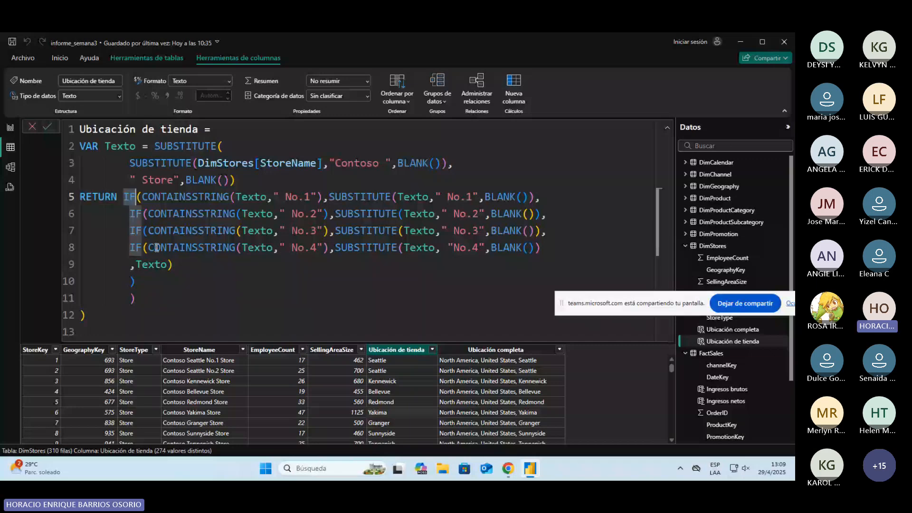
drag(142, 196, 306, 189)
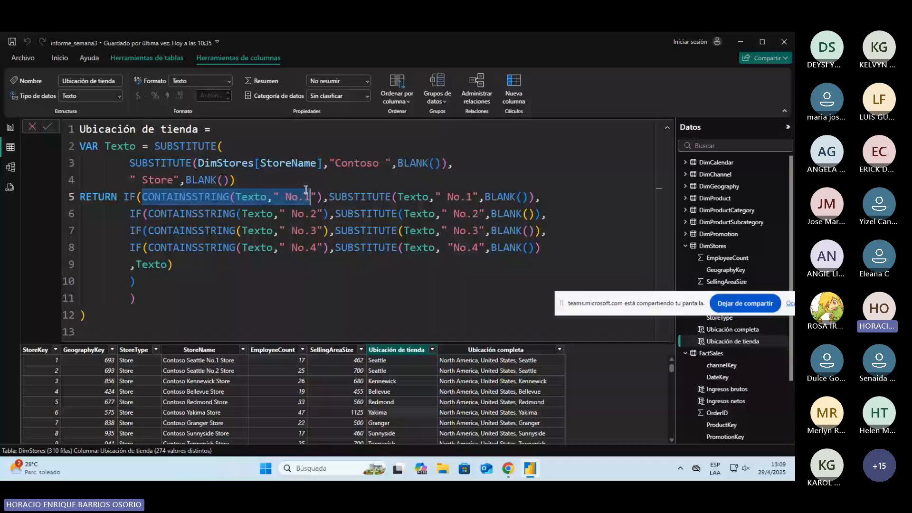
click(333, 195)
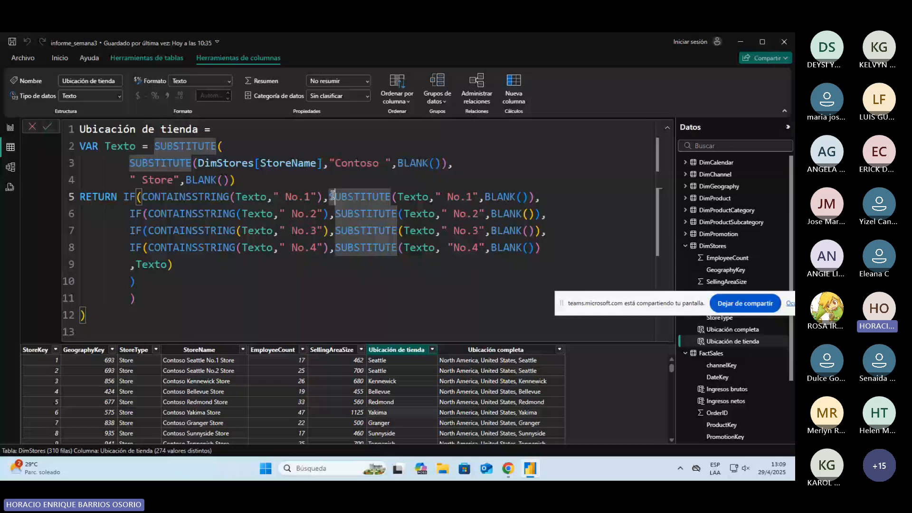
drag(333, 195, 528, 195)
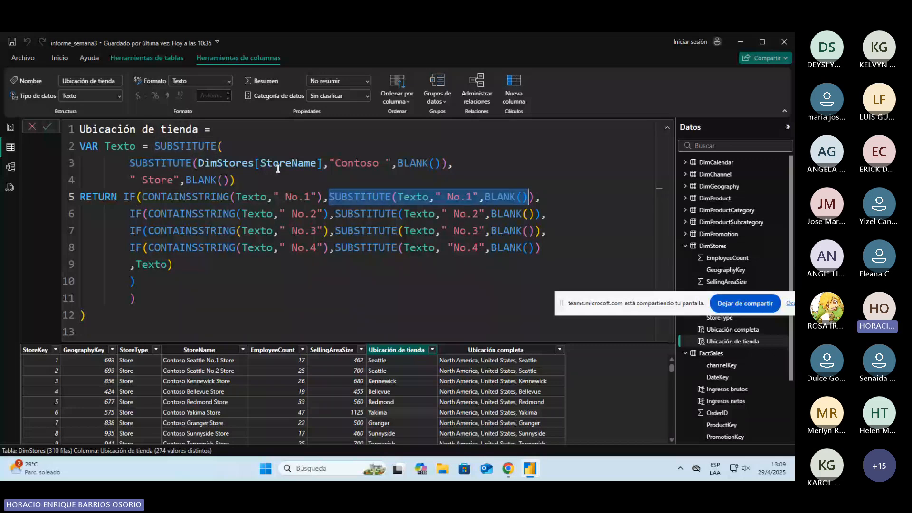
drag(129, 214, 289, 214)
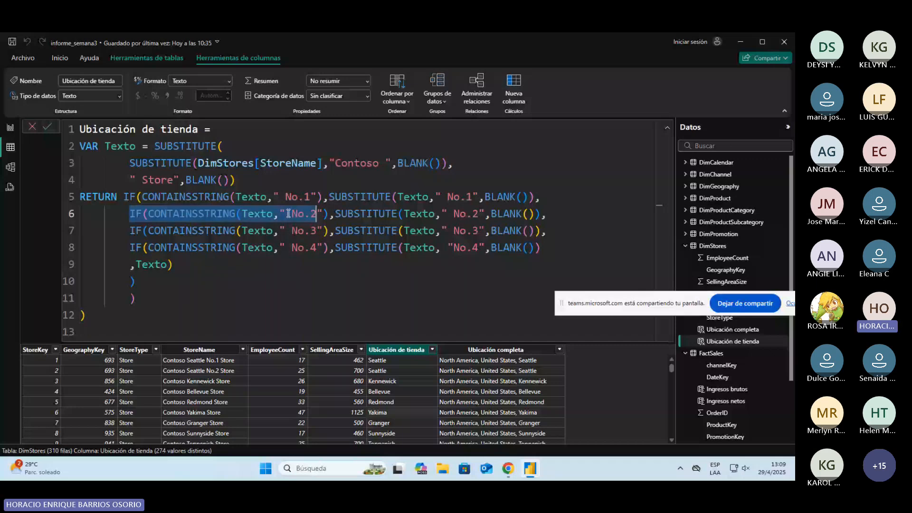
drag(336, 214, 535, 214)
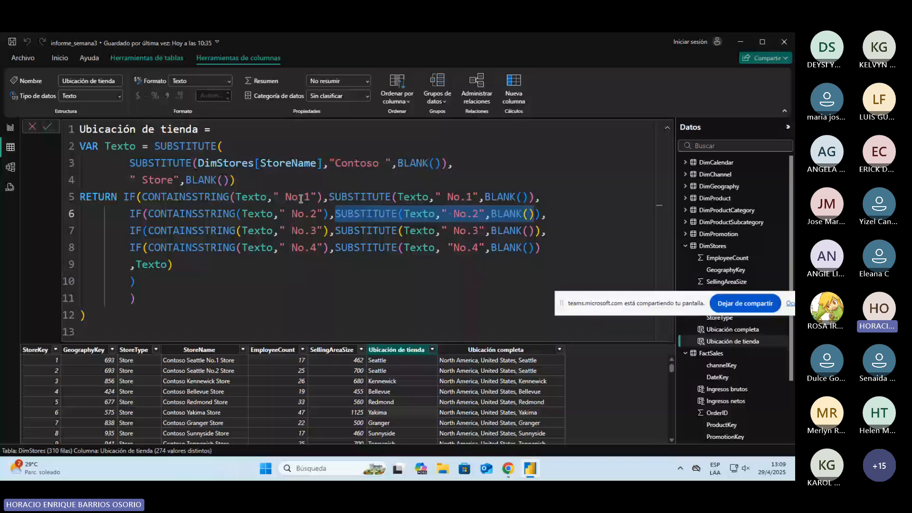
click(302, 248)
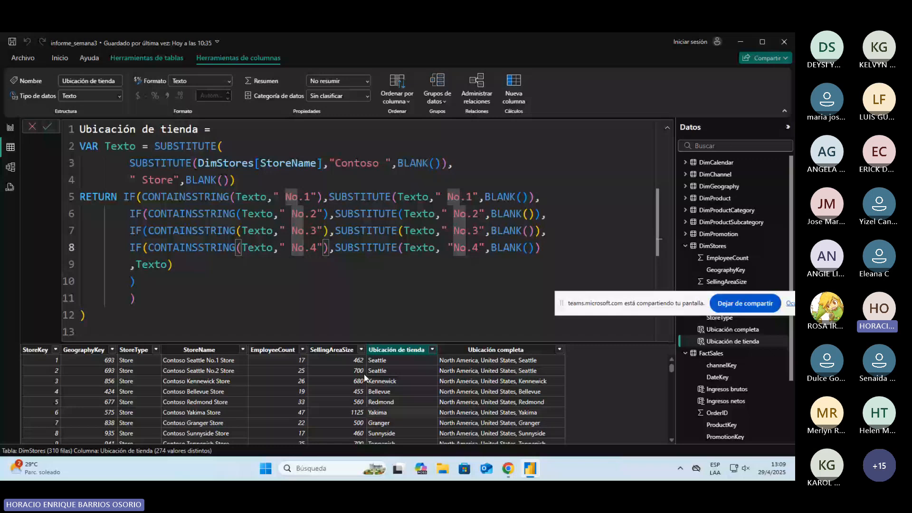
click(143, 298)
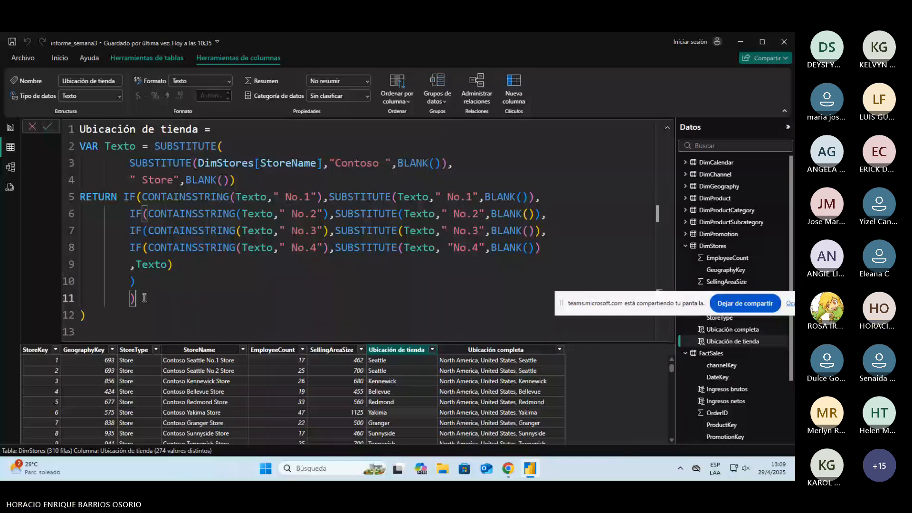
Step: Examine the whole nested IF block and its closing parentheses in the RETURN part of the Ubicación de tienda formula
click(149, 314)
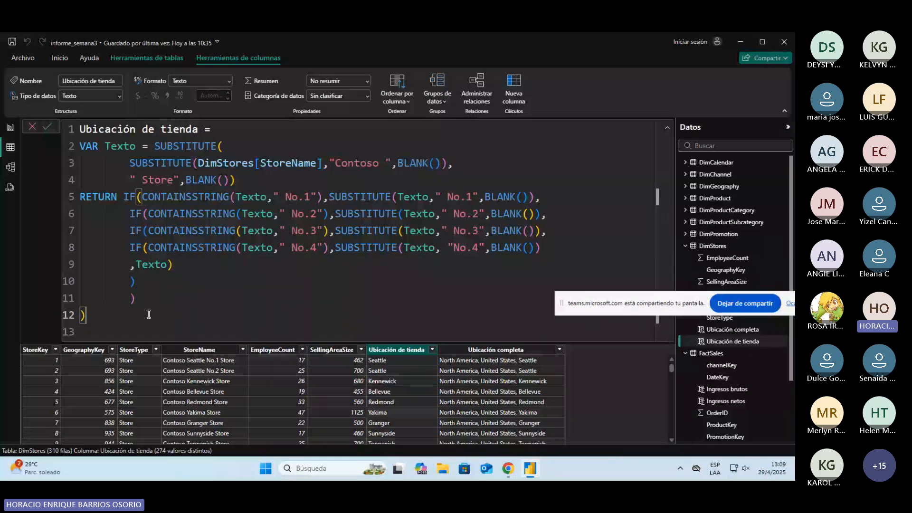
key(Return)
drag(124, 197, 177, 290)
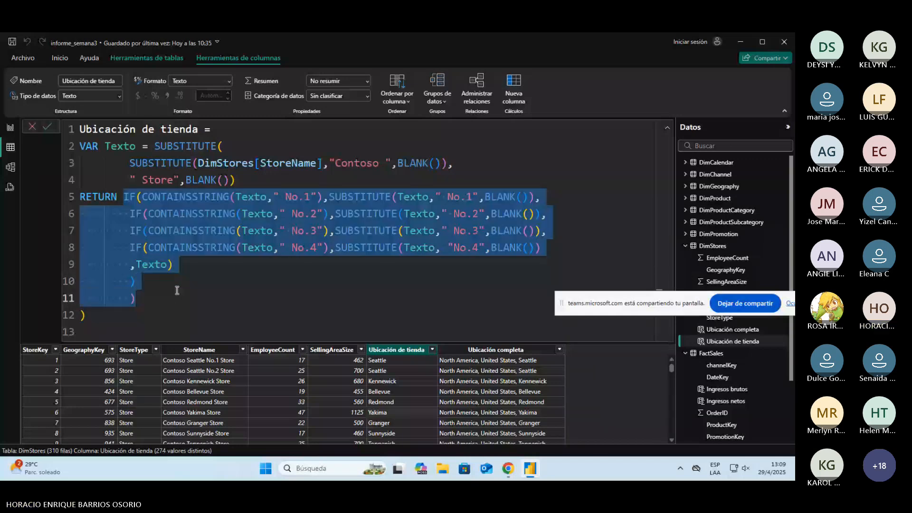
click(223, 319)
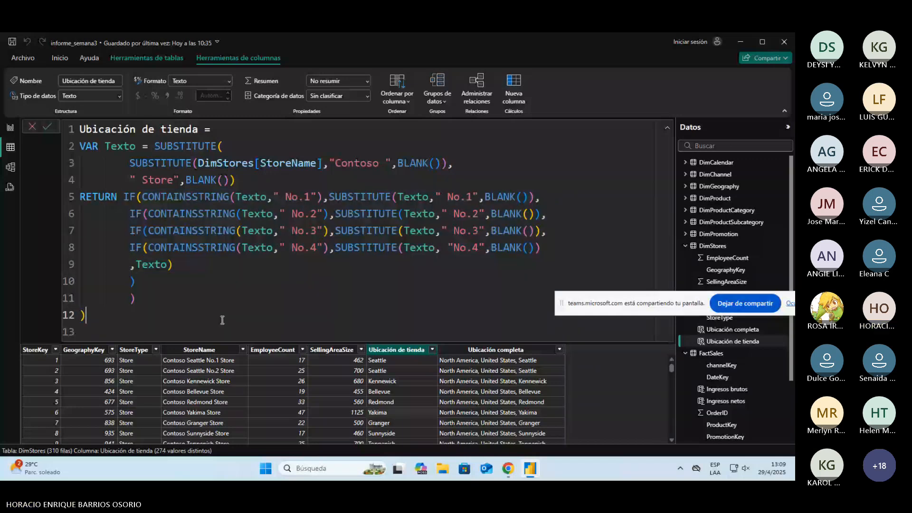
key(Down)
Step: Review the Tipo de devolución formula in FactSales and save informe_semana3 from the report view
scroll(752, 391, down, 3)
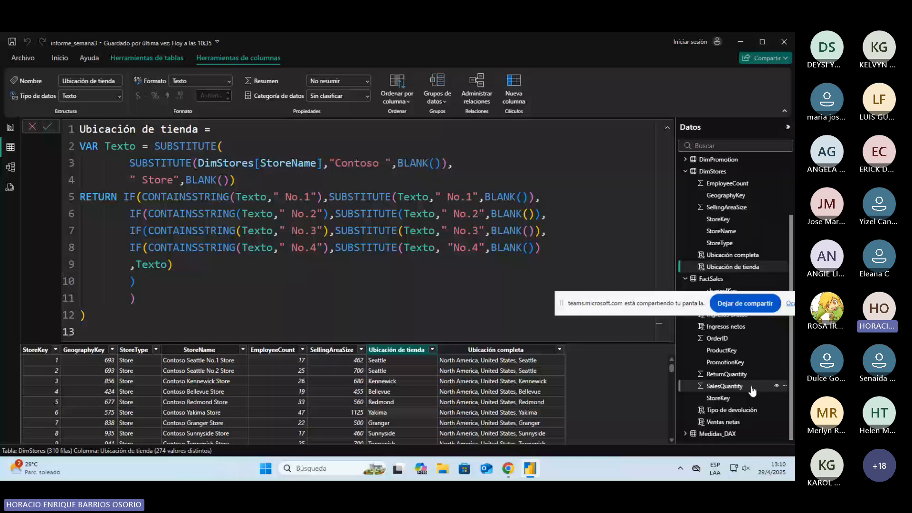
click(702, 434)
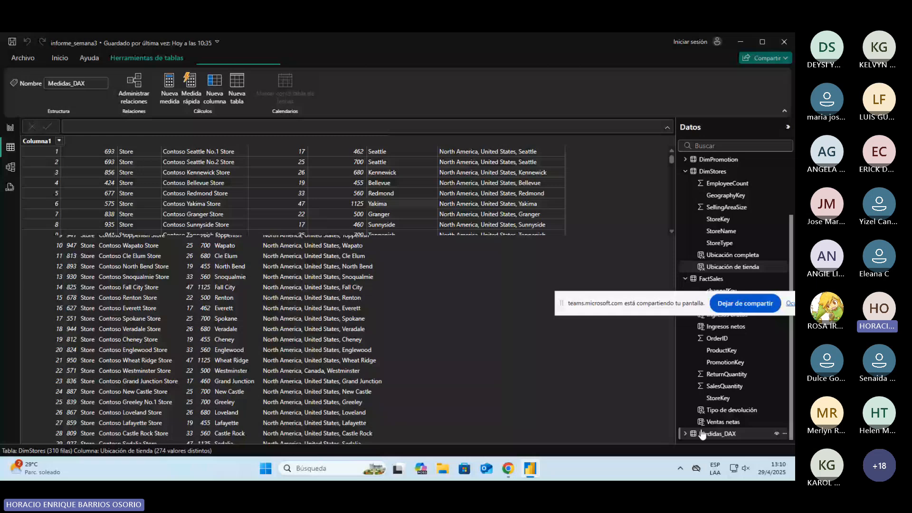
click(711, 279)
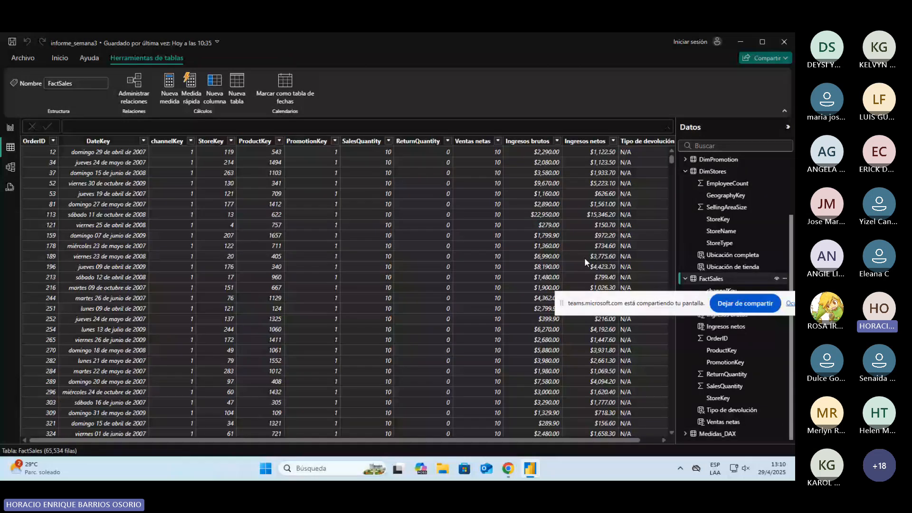
click(732, 410)
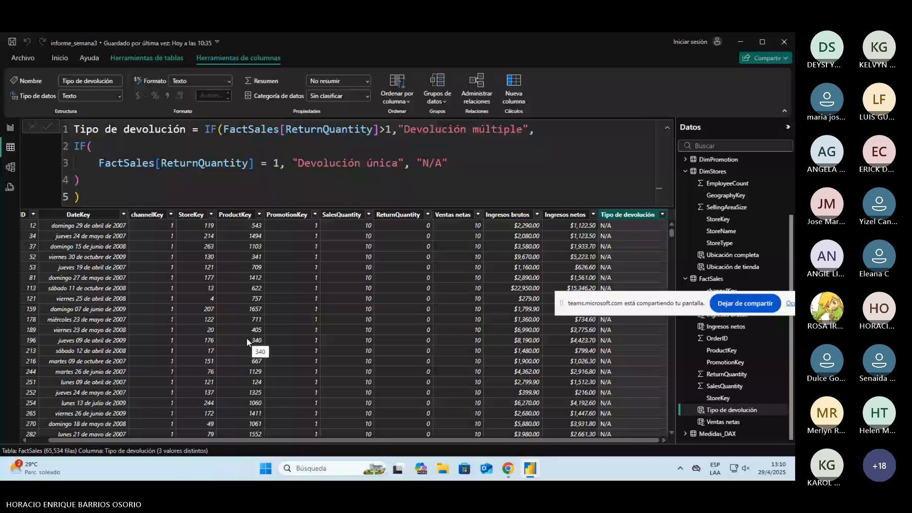
click(10, 129)
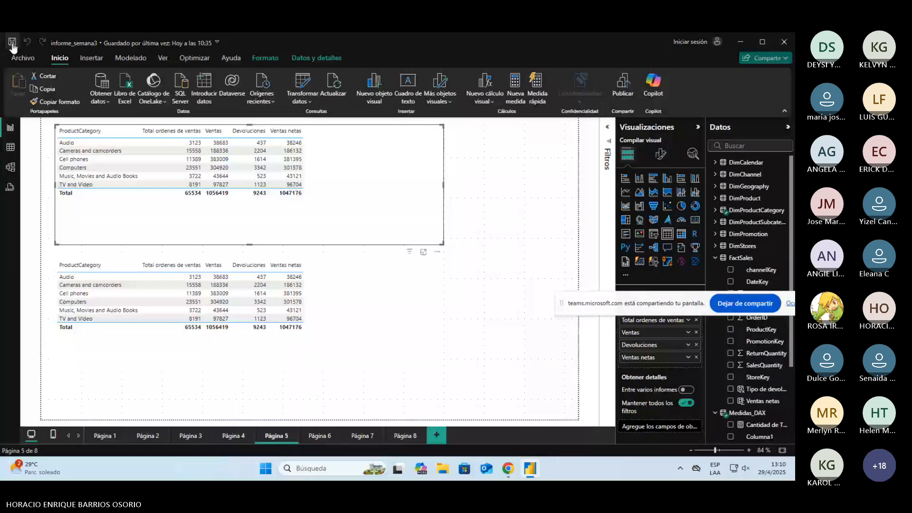
click(12, 44)
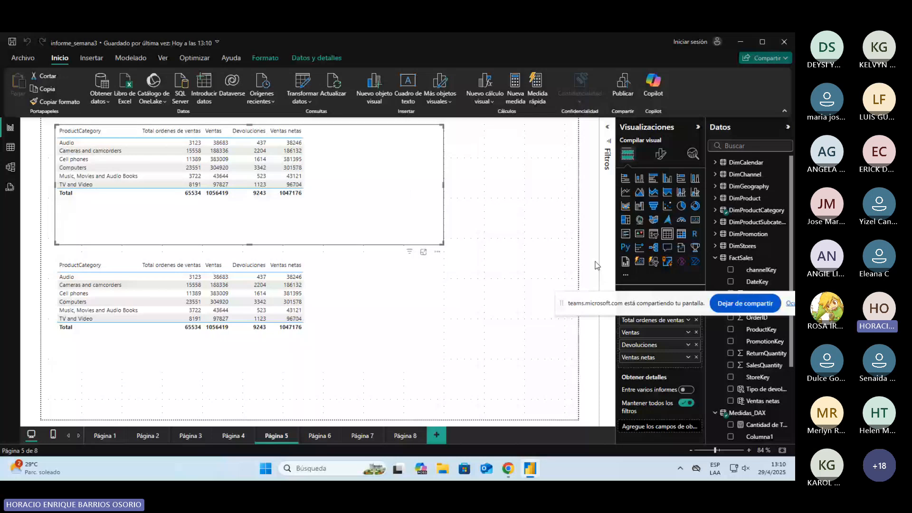
Step: Look over the Medidas_DAX measures in the informe_semana3 [COMPLETO] report and return to informe_semana3
key(alt+Tab)
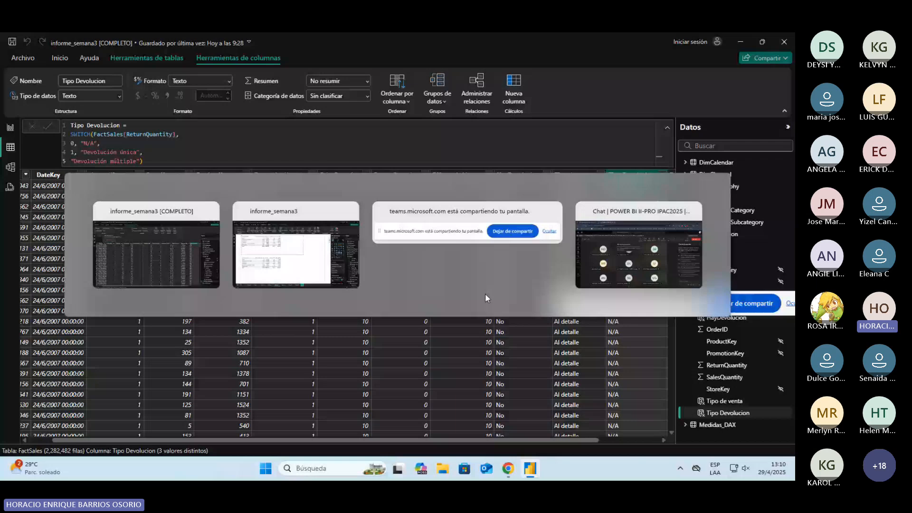
key(alt+Tab)
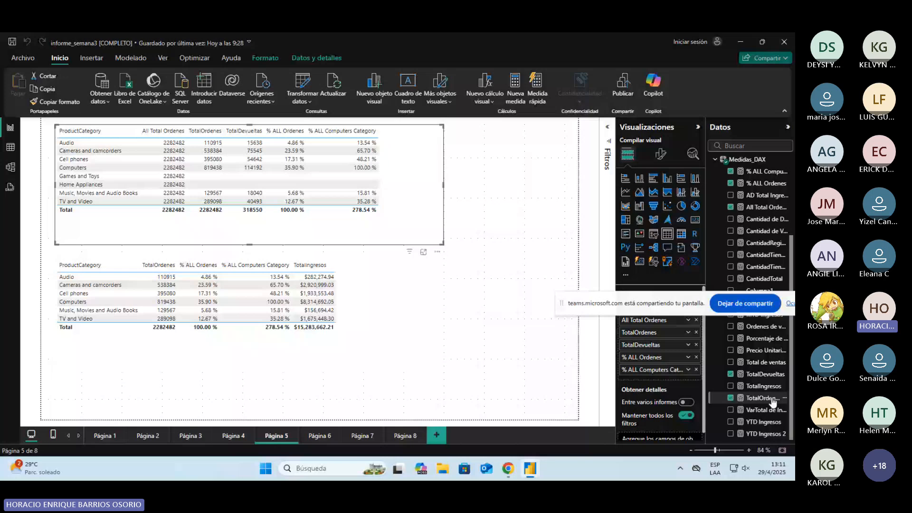
key(alt+Tab)
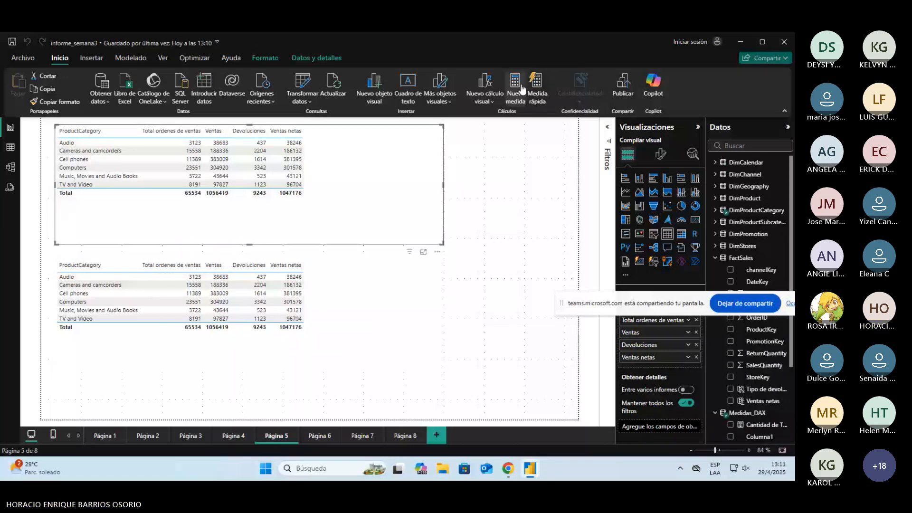
Step: Create a new measure in the Medidas_DAX table and name it Total devoluciones
right_click(744, 413)
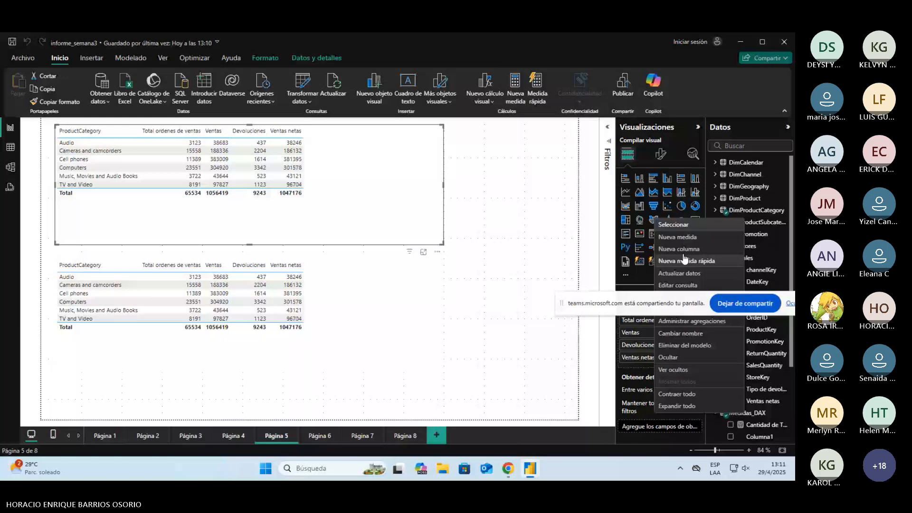
click(464, 251)
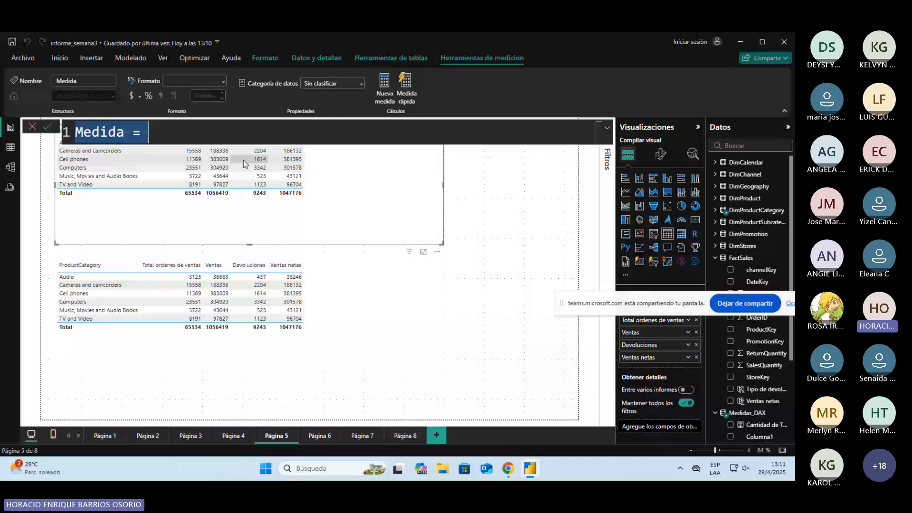
text(Tot)
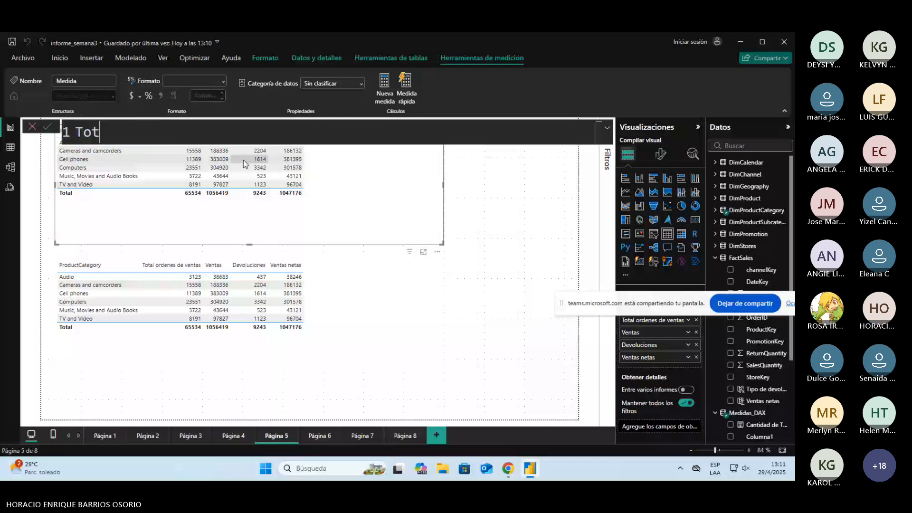
text(al devoluc)
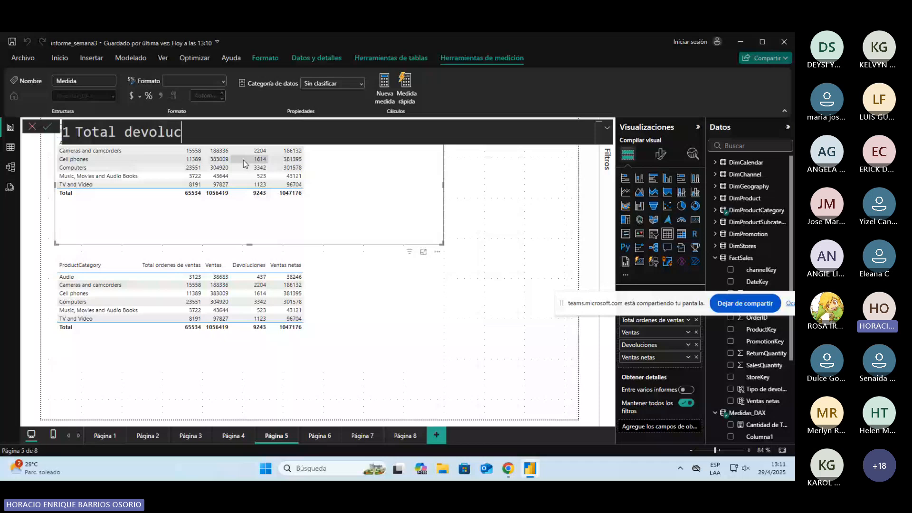
text(iones = )
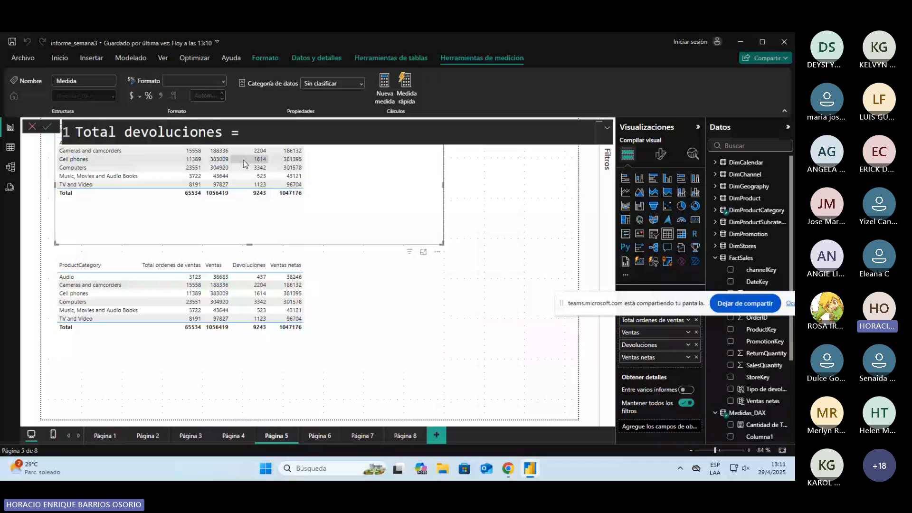
text(ca)
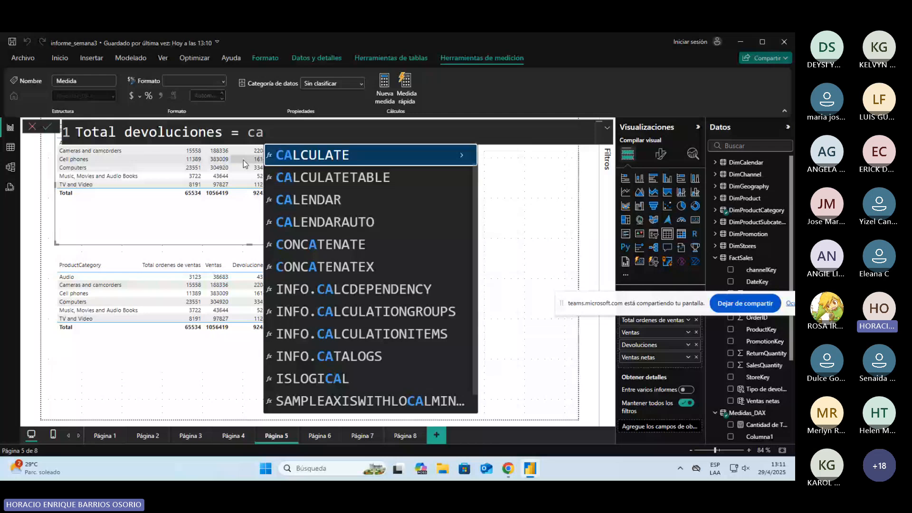
Step: Start the Total devoluciones formula with CALCULATE, read the function's description, and use [Total ordenes de ventas] as its expression
click(462, 155)
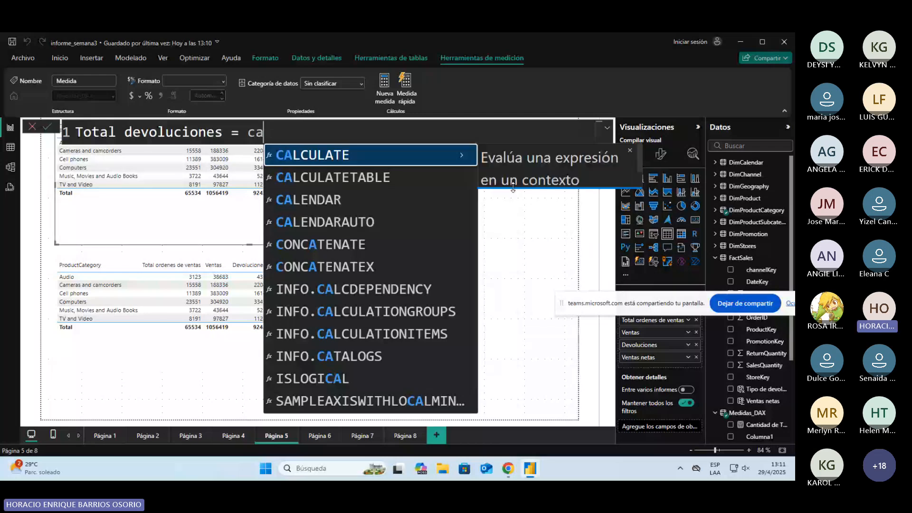
drag(518, 193, 518, 238)
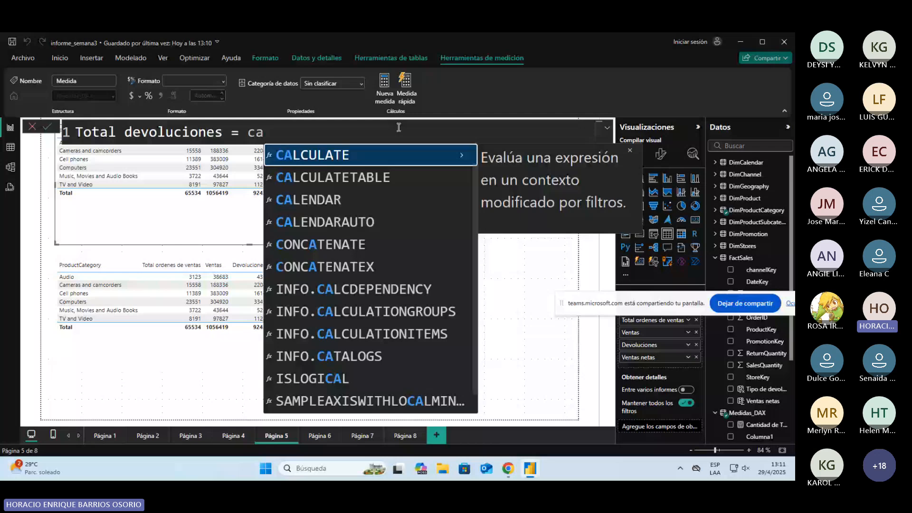
key(Tab)
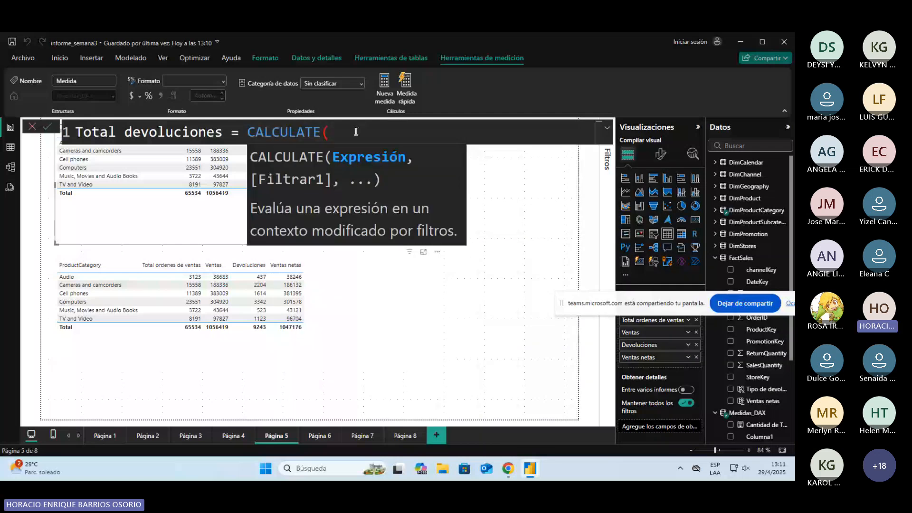
scroll(764, 399, down, 3)
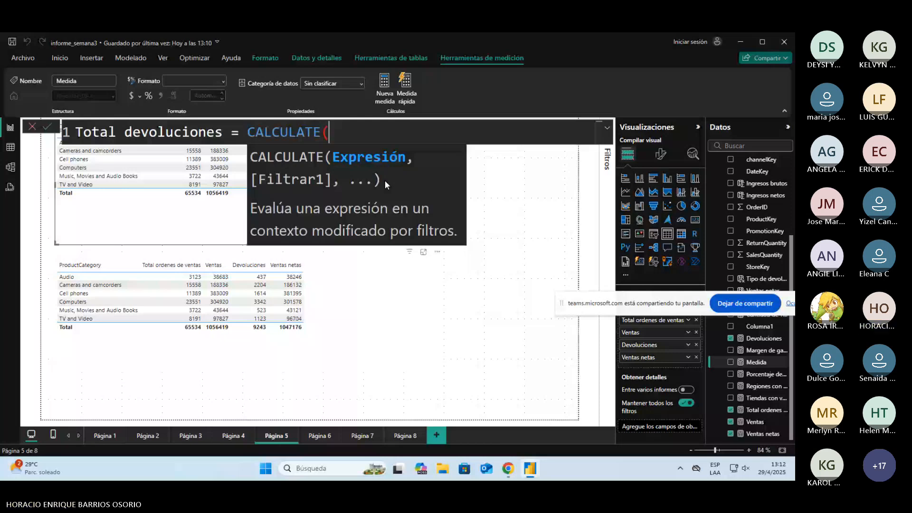
text([Total ordenes de ventas],)
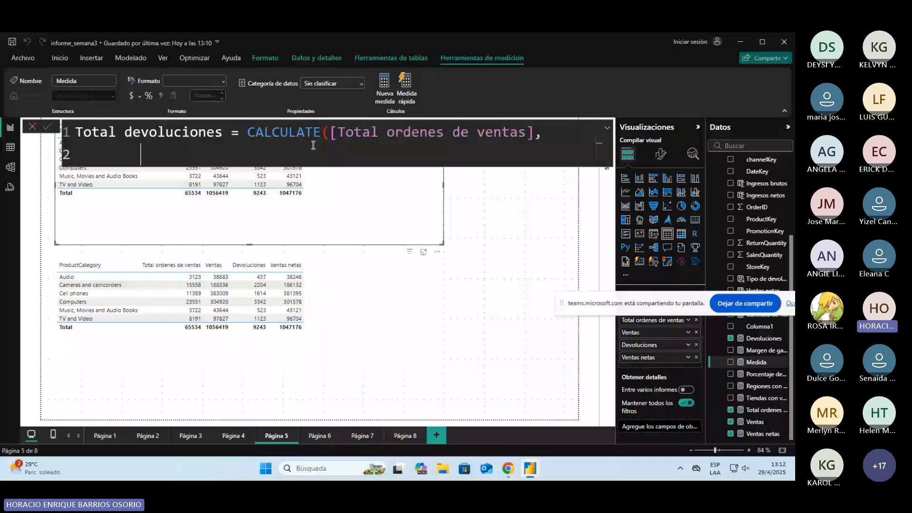
drag(331, 132, 535, 132)
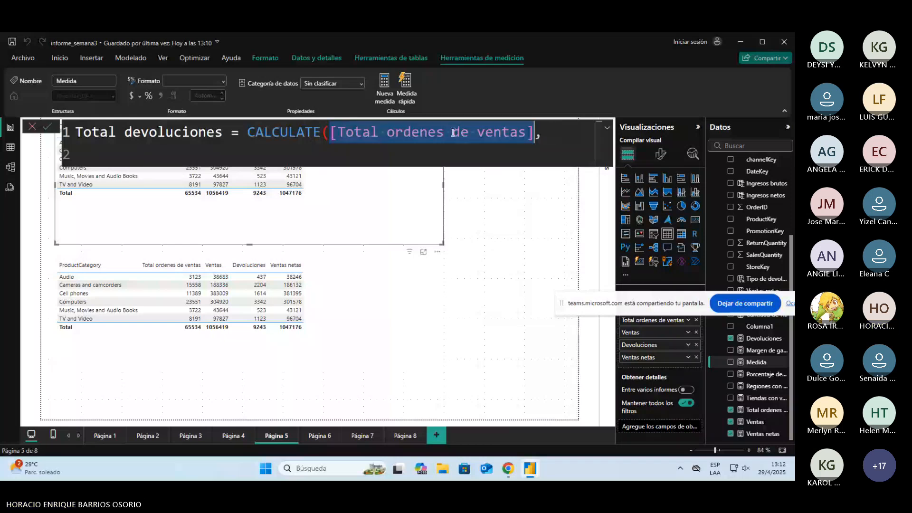
click(279, 153)
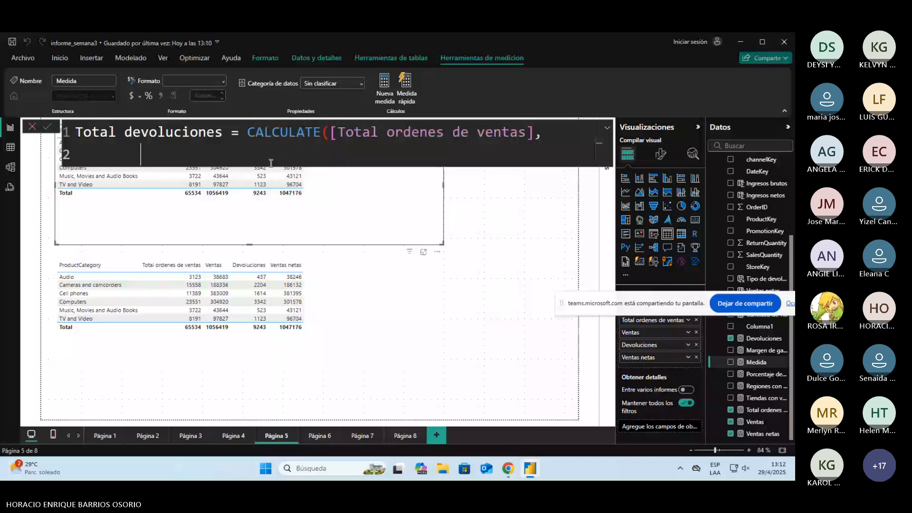
Step: Add the filter FactSales[Tipo de devolución] = "Devolución única" to the CALCULATE, close its parenthesis and commit the measure
key(BackSpace)
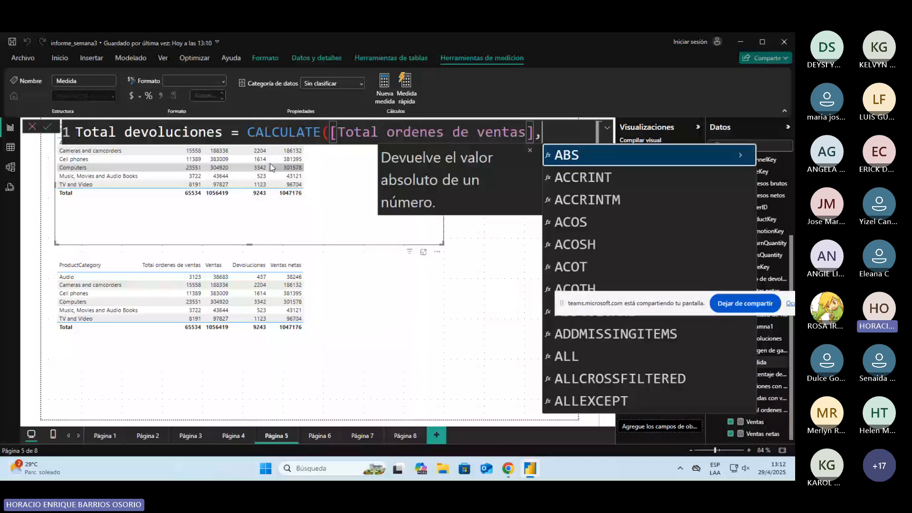
key(Escape)
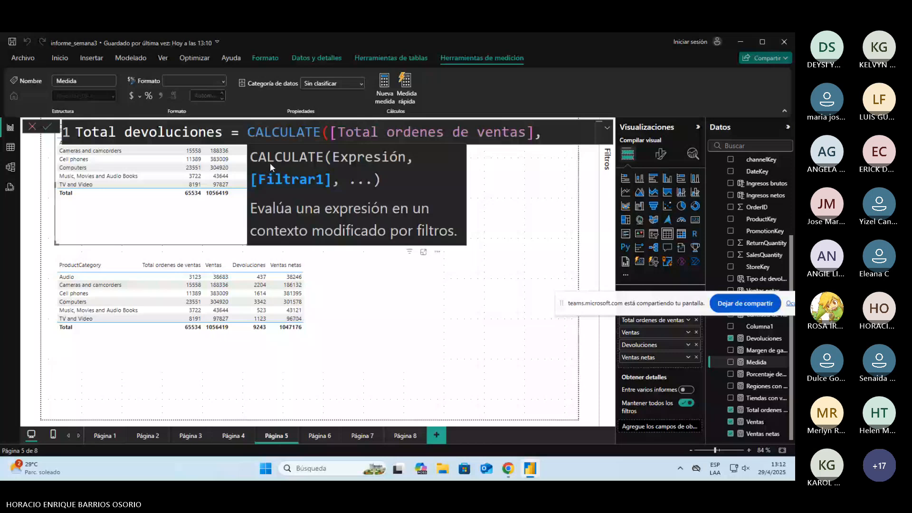
key(alt)
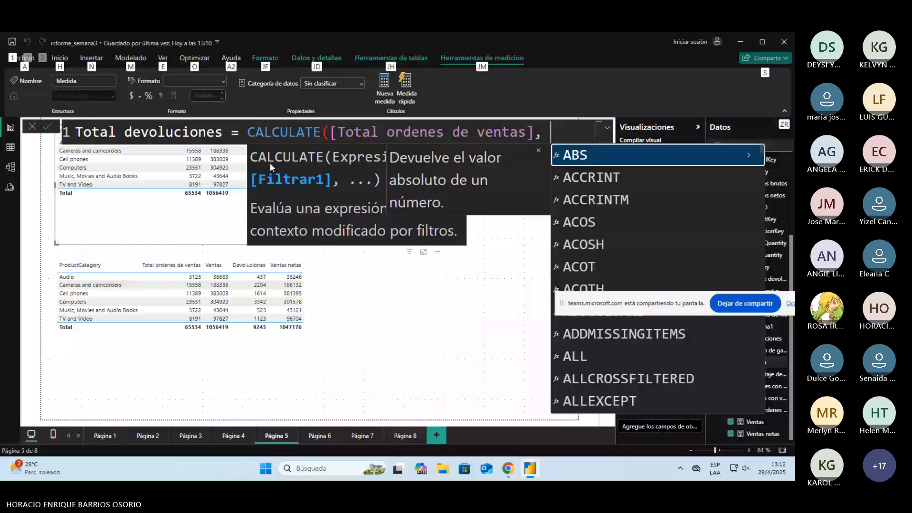
text(FactSales[Tipo de devolución])
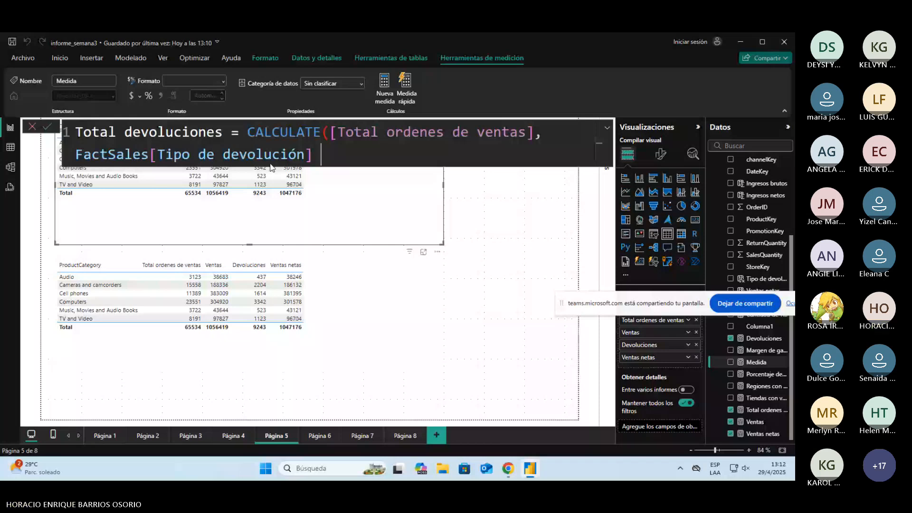
text(= "Devolución única)
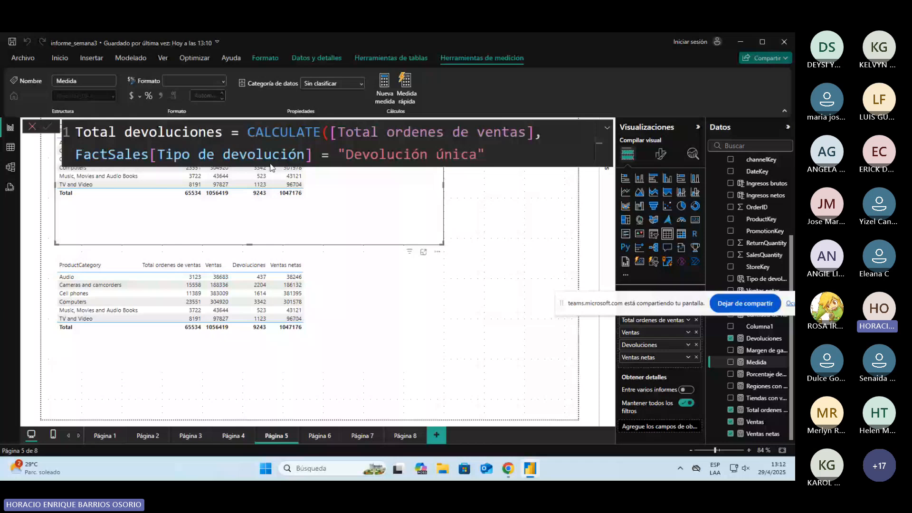
text())
key(Return)
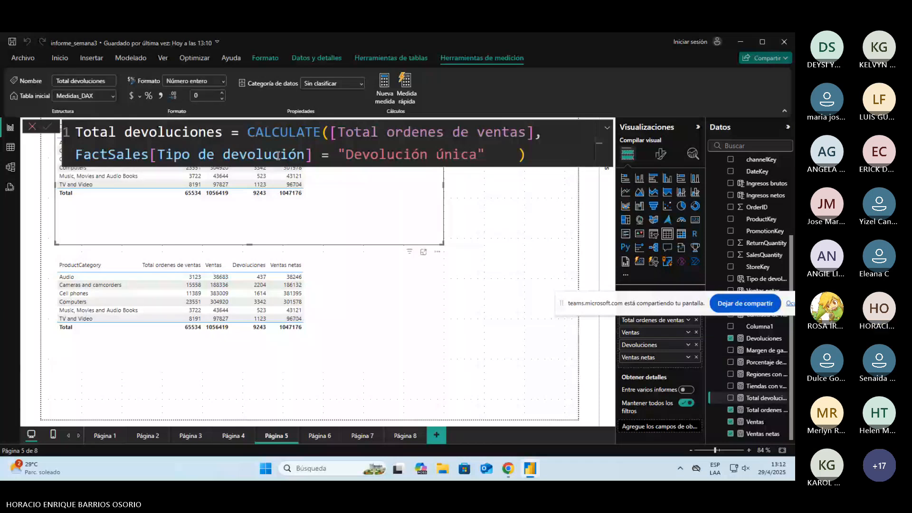
Step: Put the closing parenthesis on its own line and add the || operator on a new line after the "Devolución única" condition
click(519, 157)
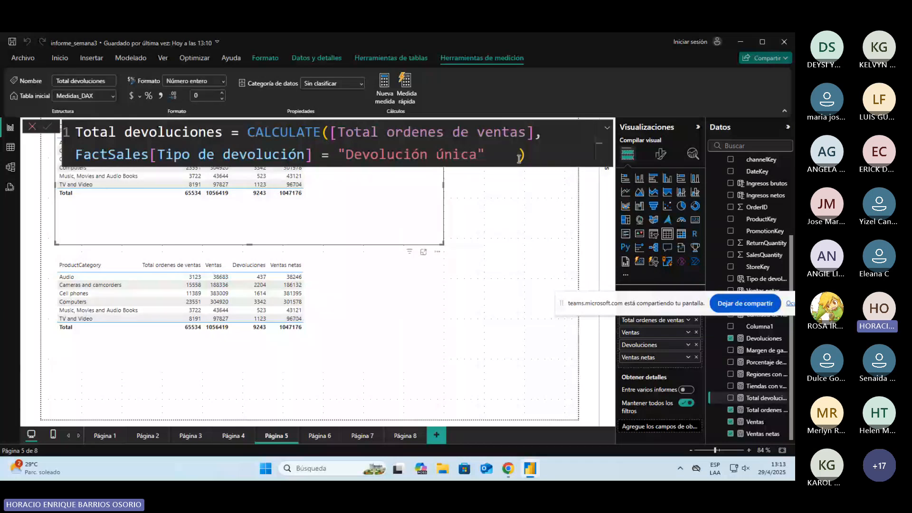
key(shift+Return)
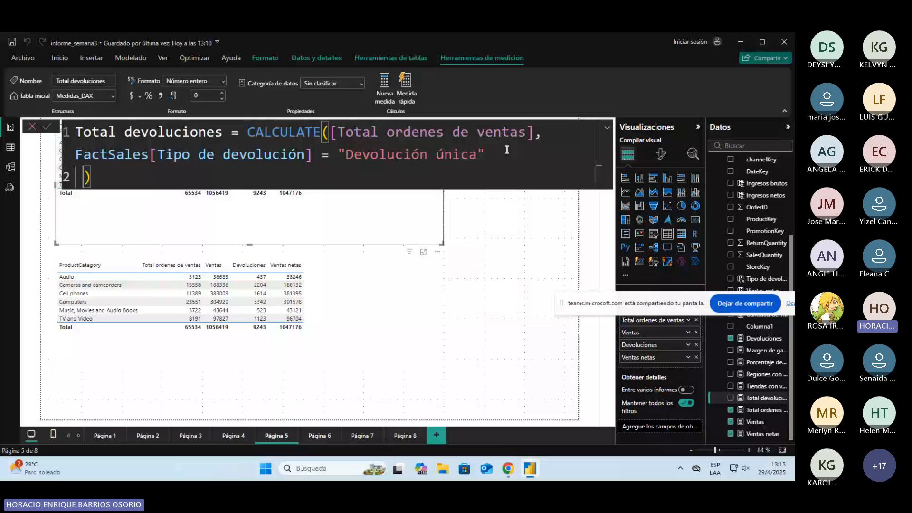
key(shift+Return)
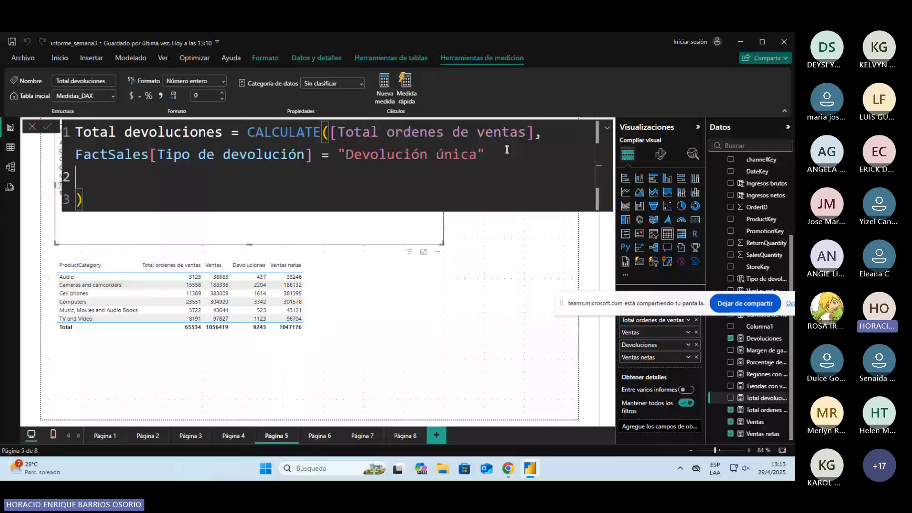
text(||)
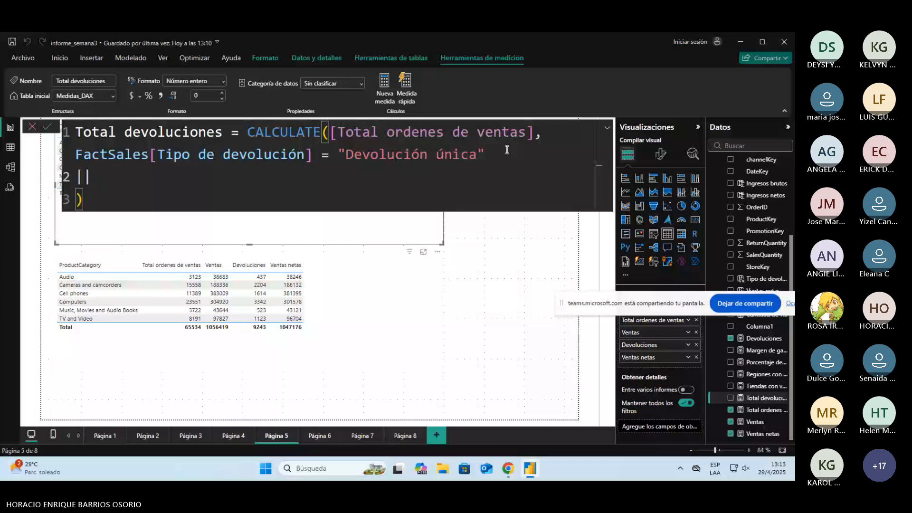
Step: On a new line below the || operator, add the second condition FactSales[Tipo de devolución] = "Devolución múltiple"
key(shift+Return)
text(fac)
key(Down)
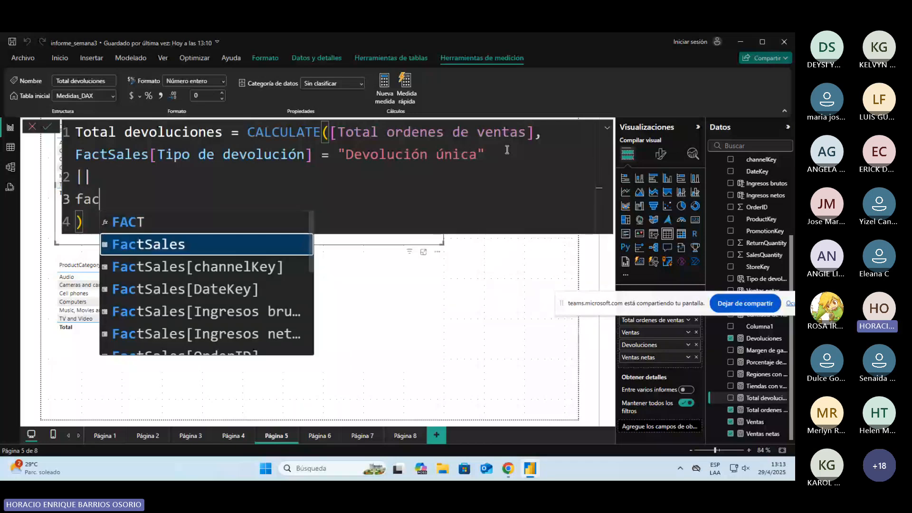
key(Down)
key(Down)
key(Down)
key(Down)
key(Down)
key(Down)
key(Down)
key(Down)
key(Down)
key(Down)
key(Down)
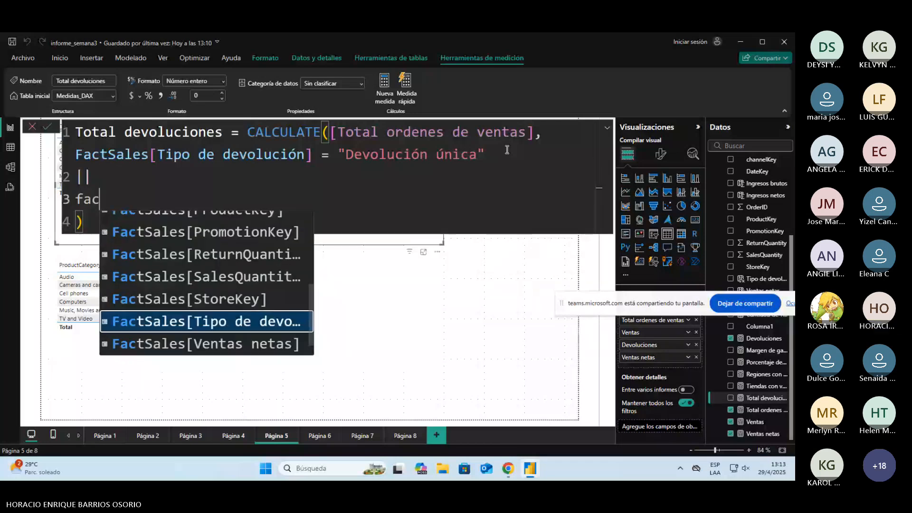
key(Tab)
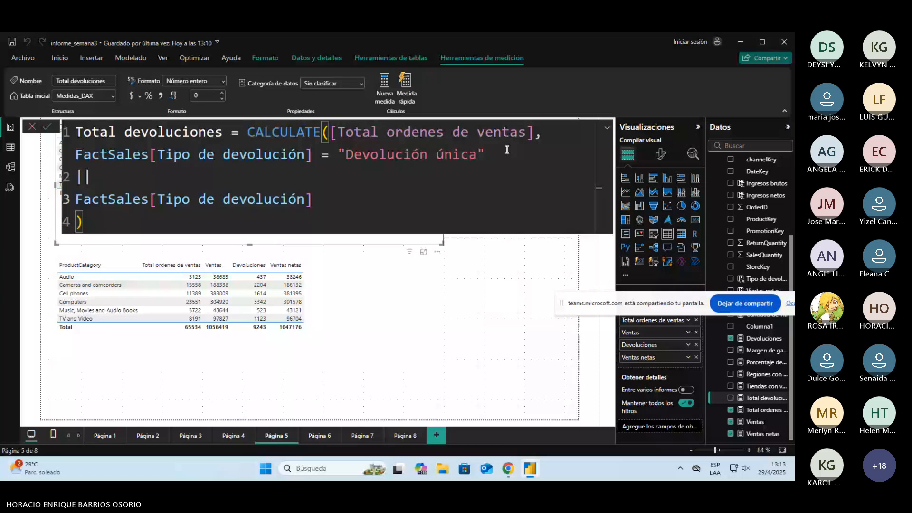
text(= "De)
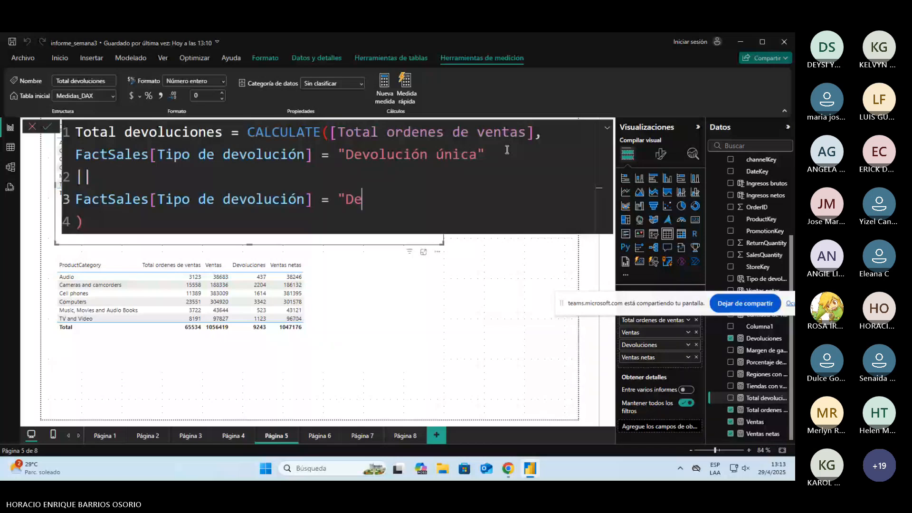
text(volución)
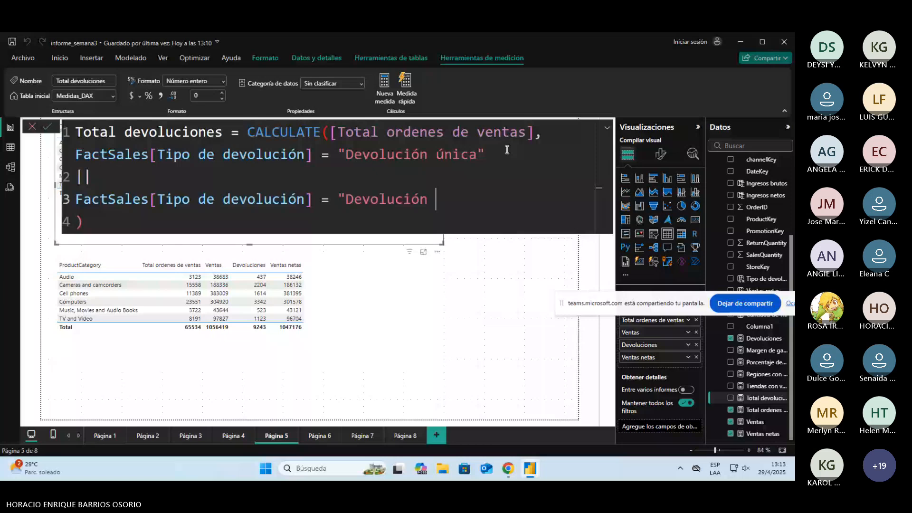
text(múltiple")
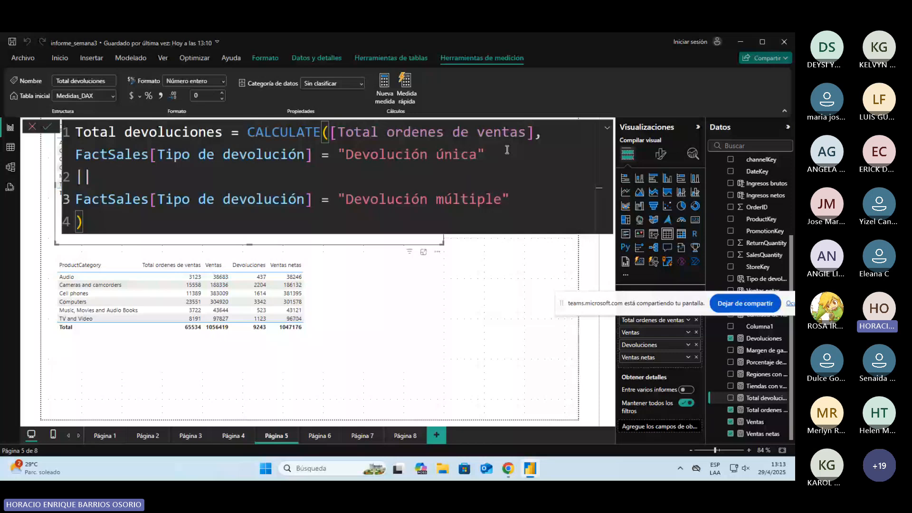
Step: Review the expression and both OR conditions of the Total devoluciones formula, and commit the measure
drag(332, 132, 537, 134)
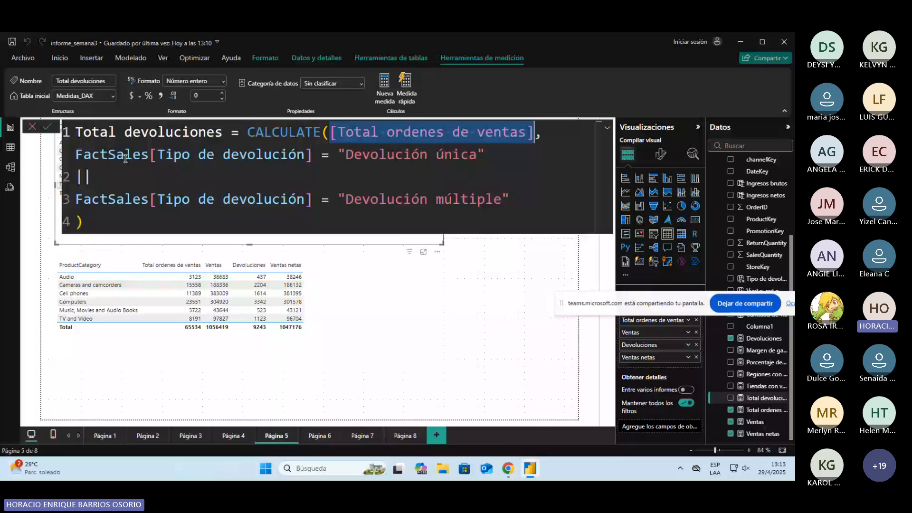
drag(76, 155, 469, 154)
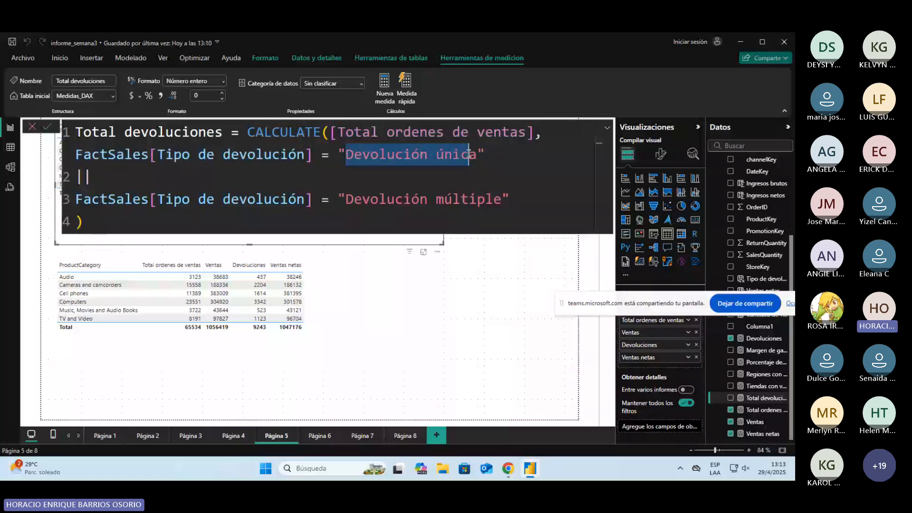
click(78, 200)
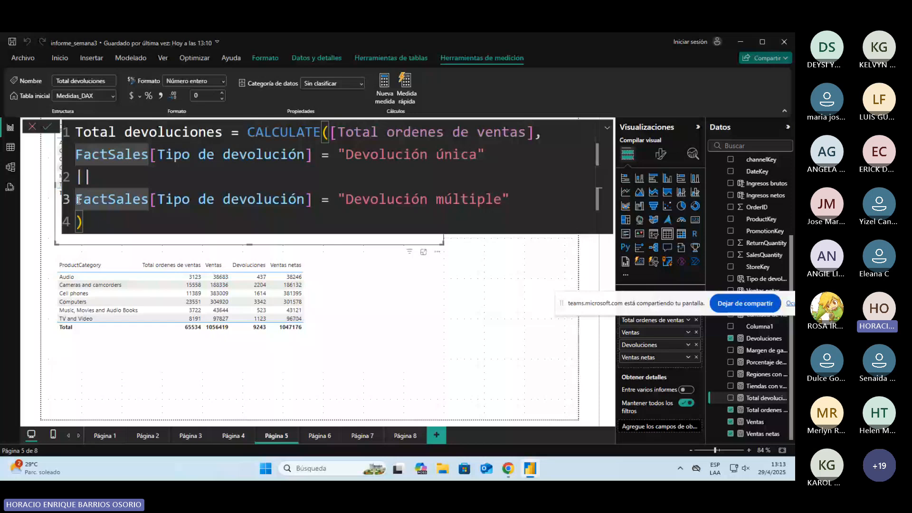
drag(78, 200, 304, 200)
click(68, 177)
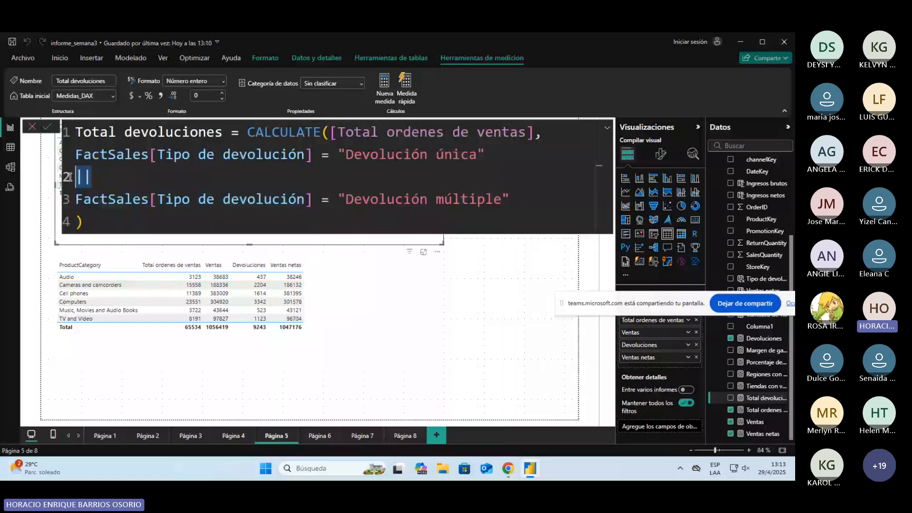
click(347, 154)
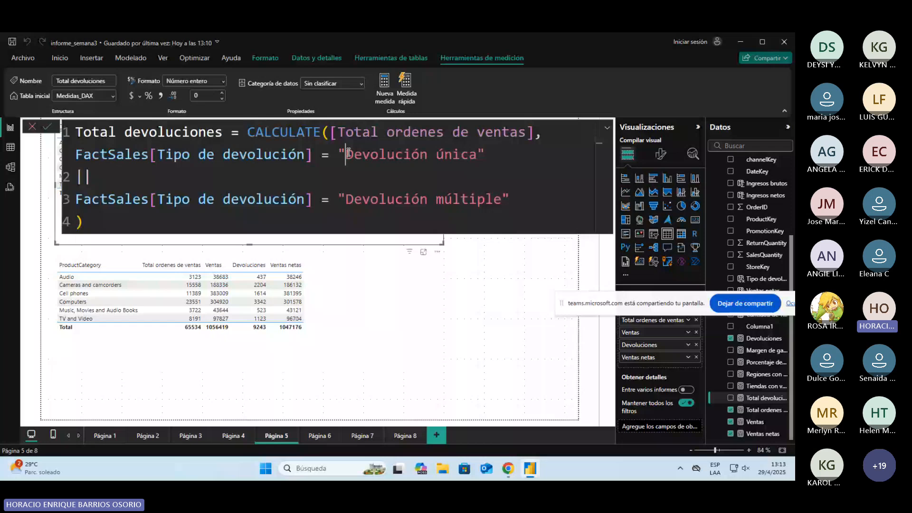
drag(346, 199, 506, 199)
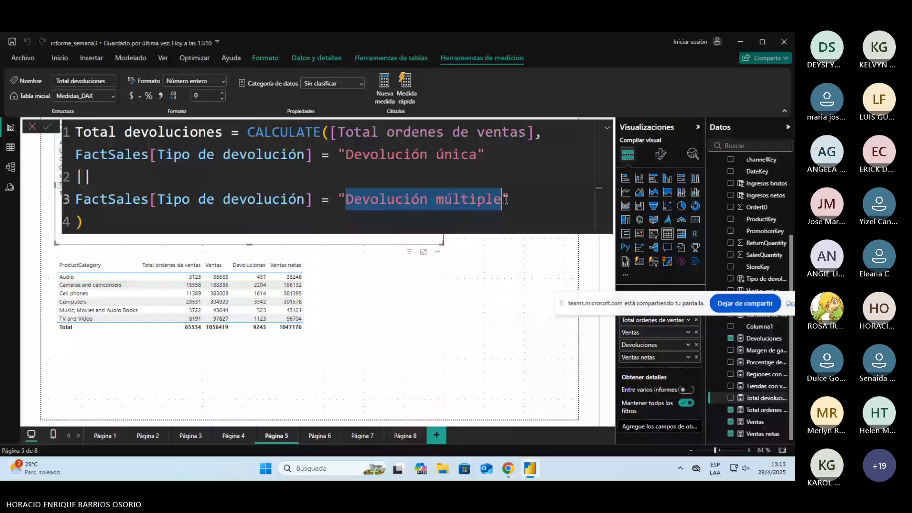
click(482, 172)
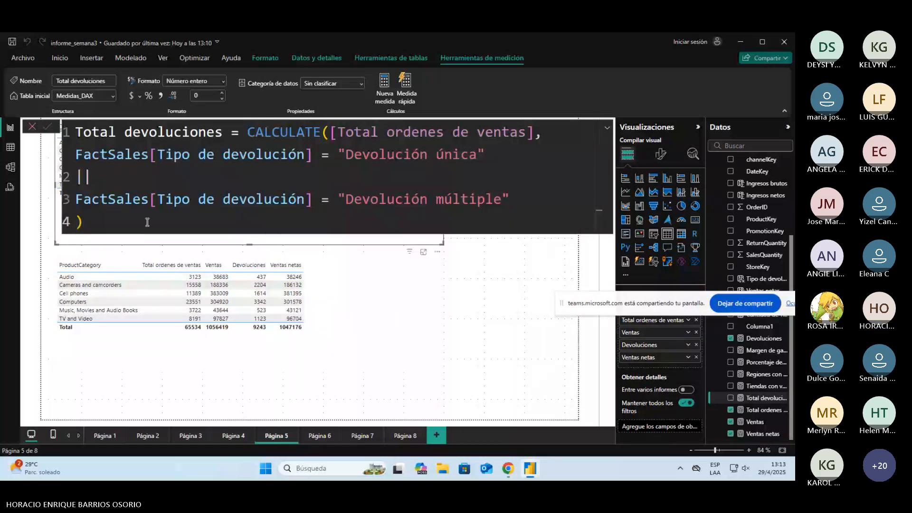
click(575, 238)
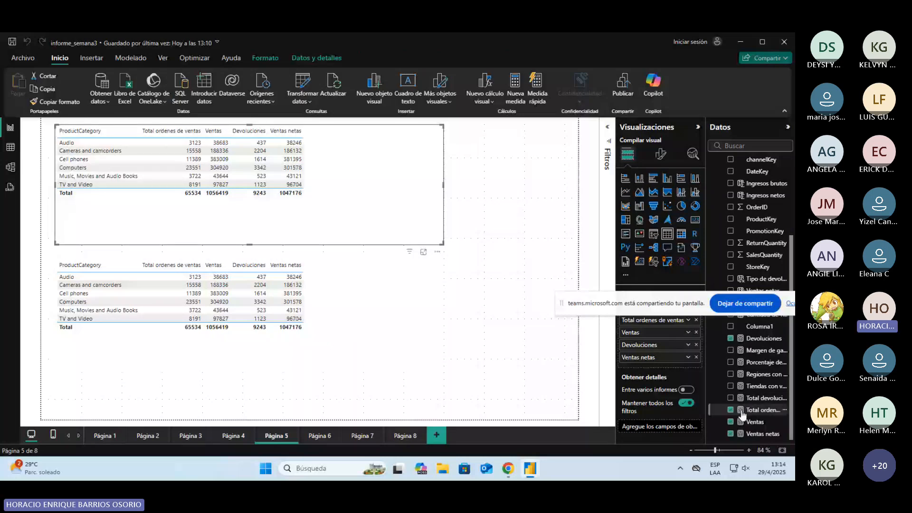
drag(742, 414, 632, 326)
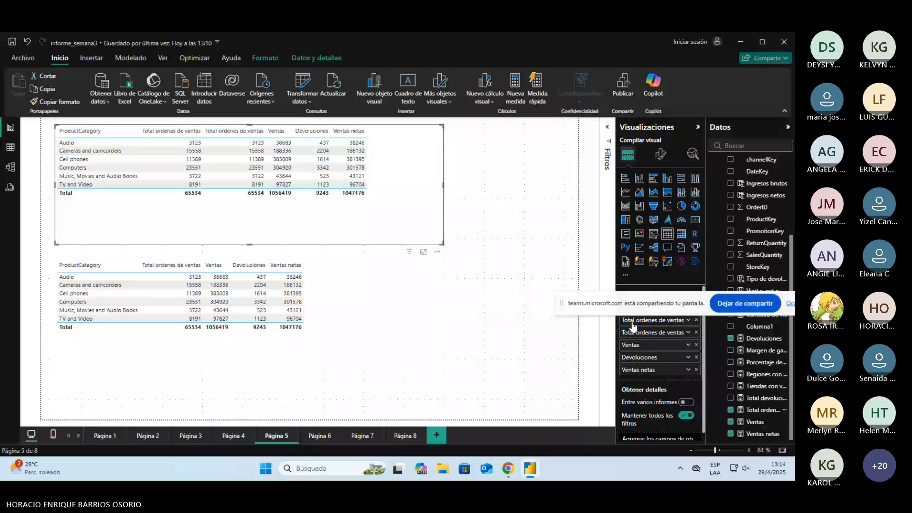
double_click(644, 335)
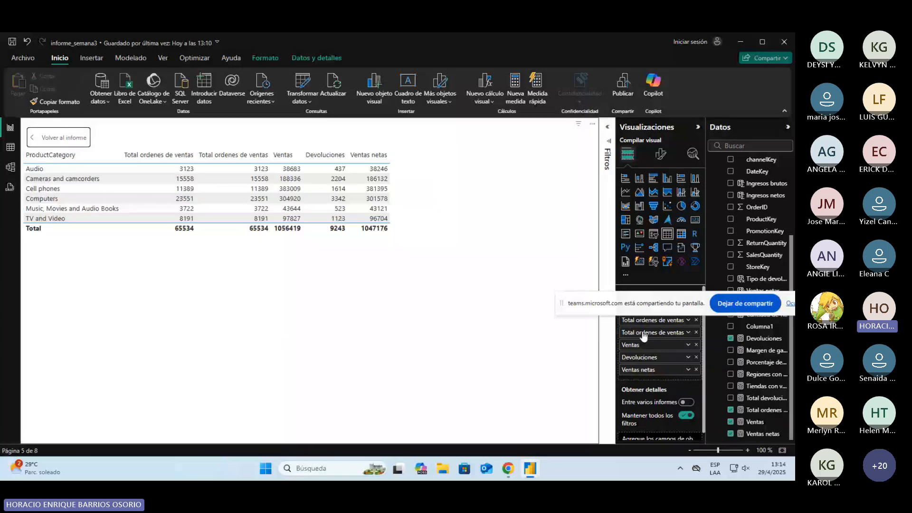
click(696, 320)
Step: Widen the data pane and add the Total devoluciones measure to the product category table, right after Total ordenes de ventas
drag(706, 333, 663, 332)
drag(754, 399, 629, 329)
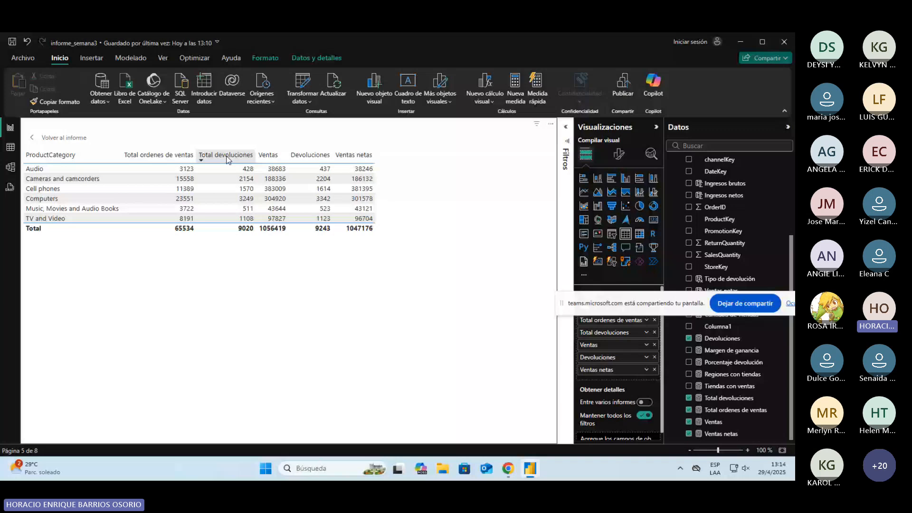
Step: Compare the Total devoluciones and Devoluciones columns, and inspect the formula of the Devoluciones measure
click(308, 157)
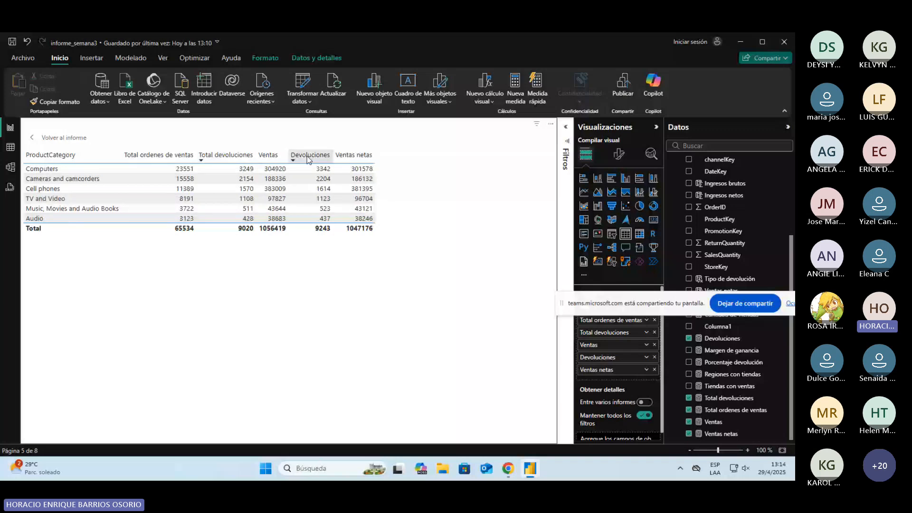
click(321, 157)
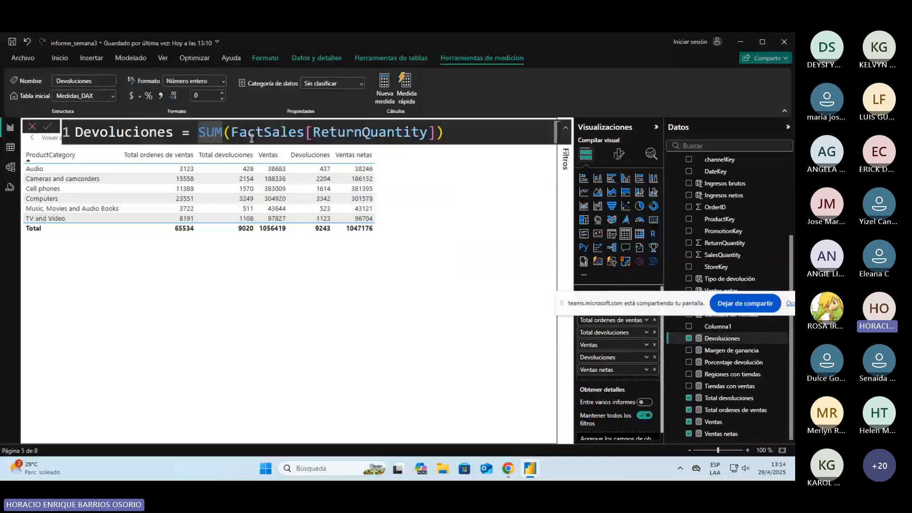
double_click(251, 135)
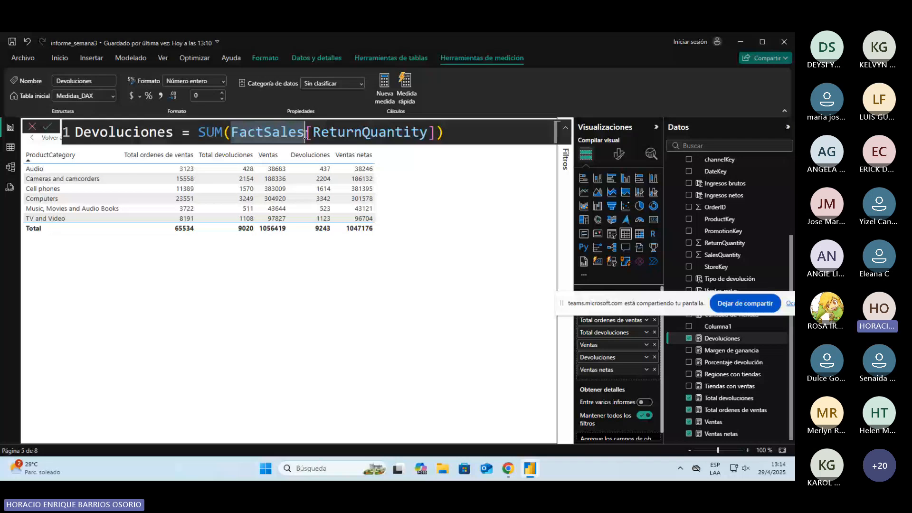
Step: Examine the ReturnQuantity column in the FactSales data and its distinct values in the filter list, leaving the filter unchanged
click(721, 409)
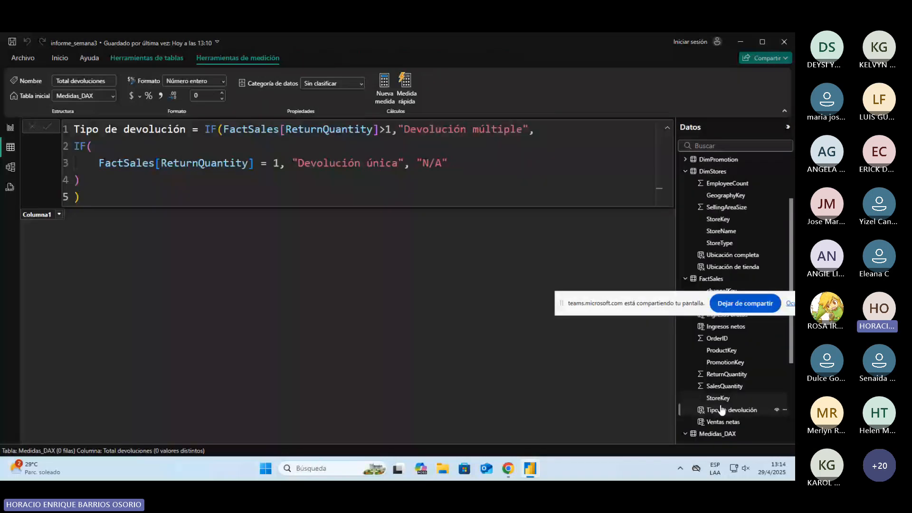
click(723, 375)
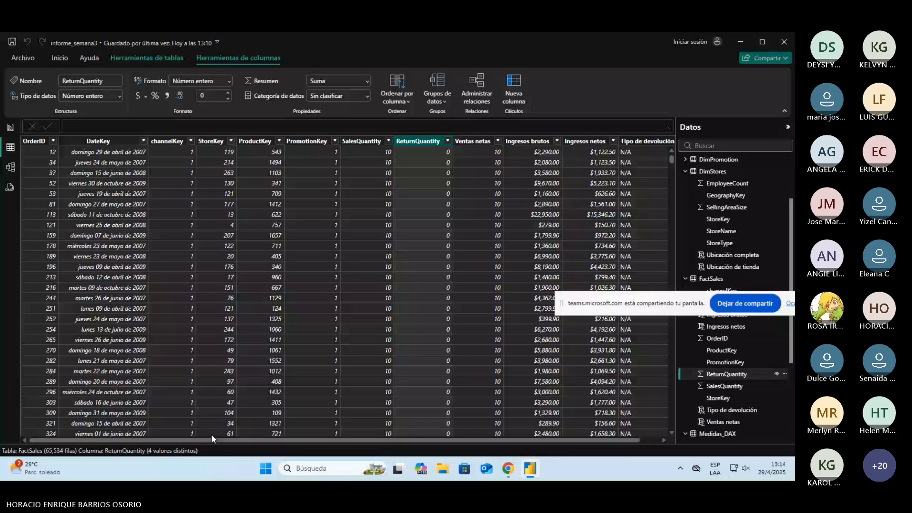
click(448, 141)
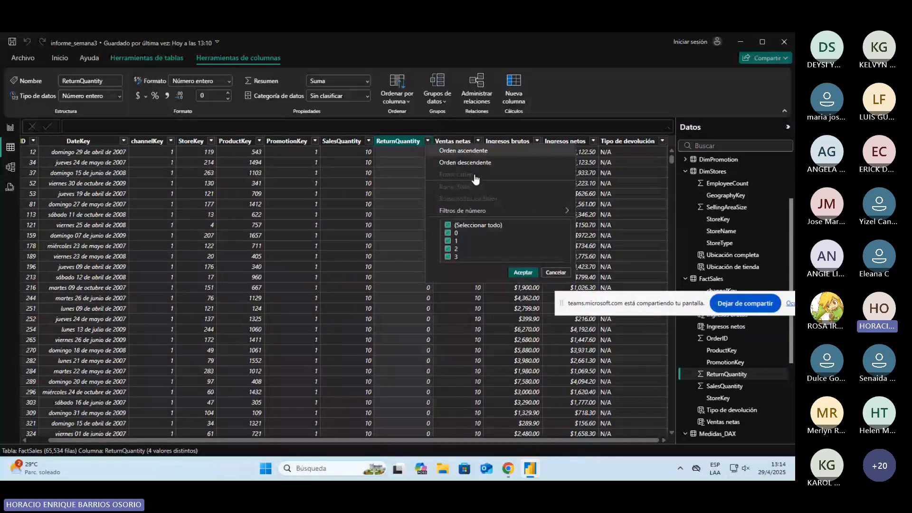
click(153, 458)
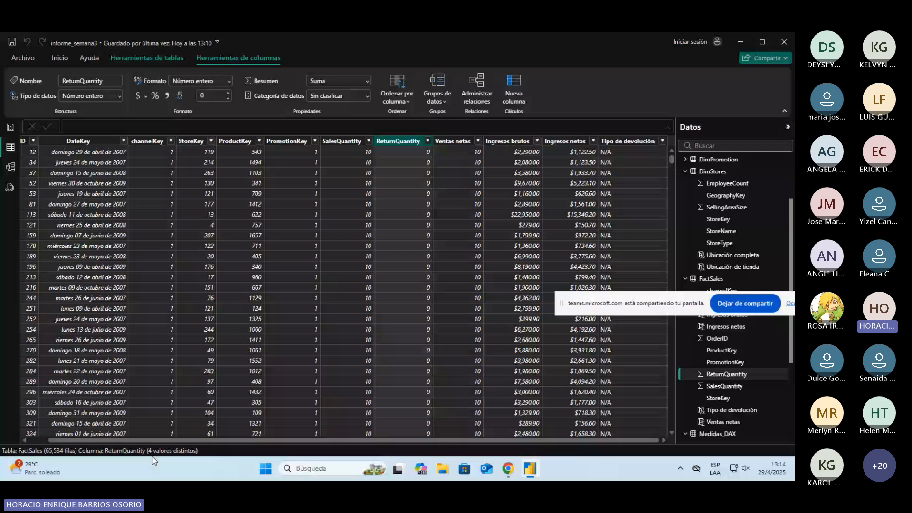
scroll(417, 231, down, 10)
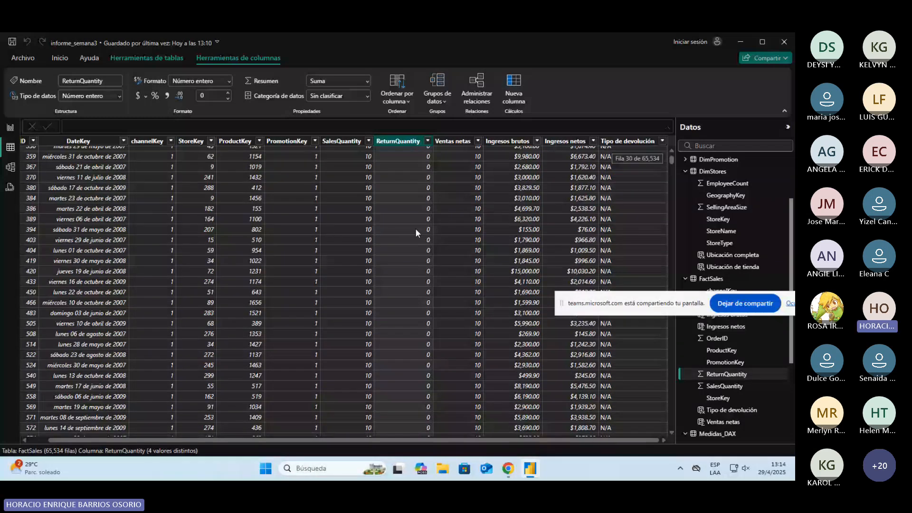
scroll(415, 228, up, 10)
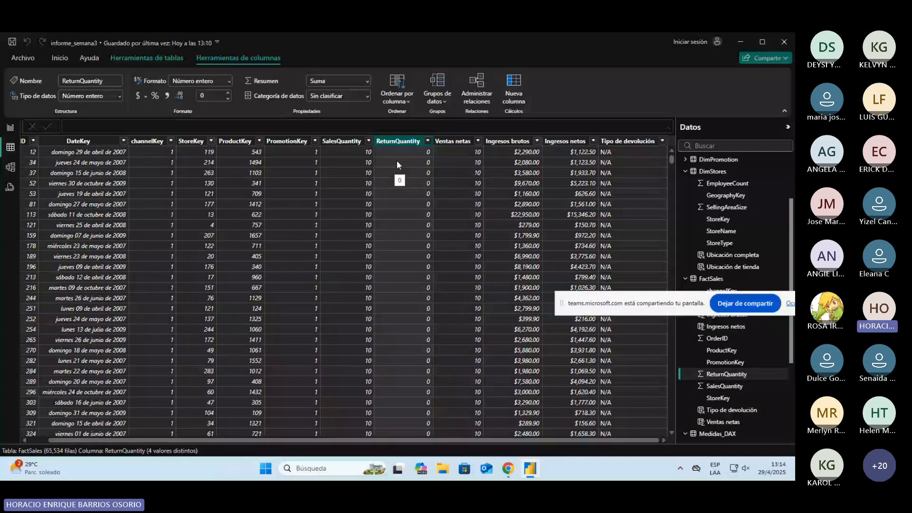
scroll(408, 148, up, 2)
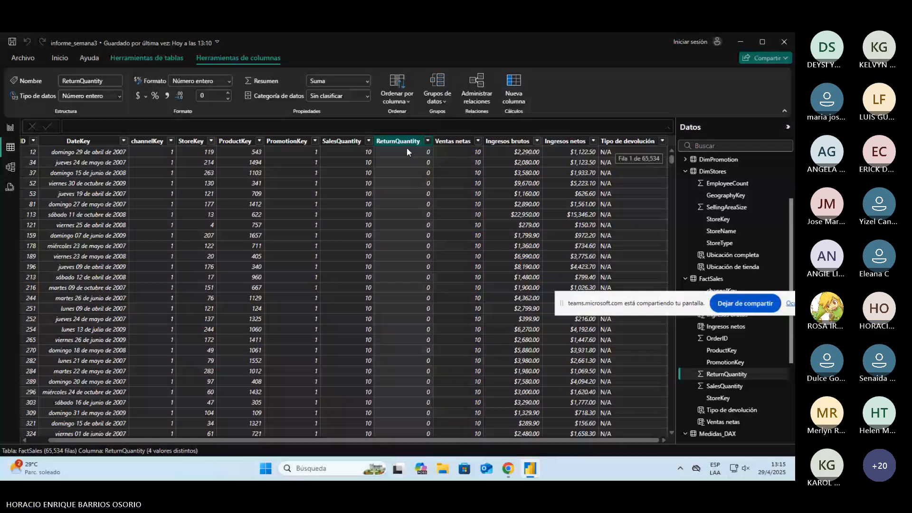
click(427, 141)
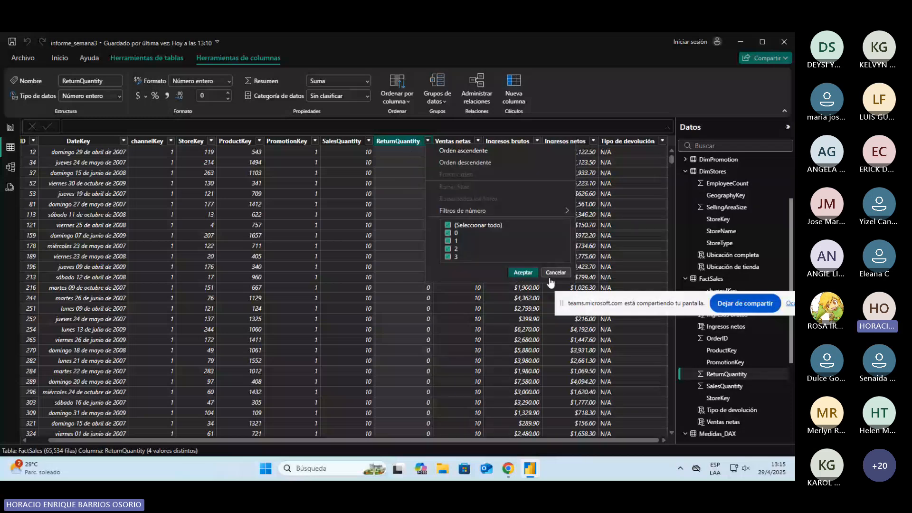
click(551, 278)
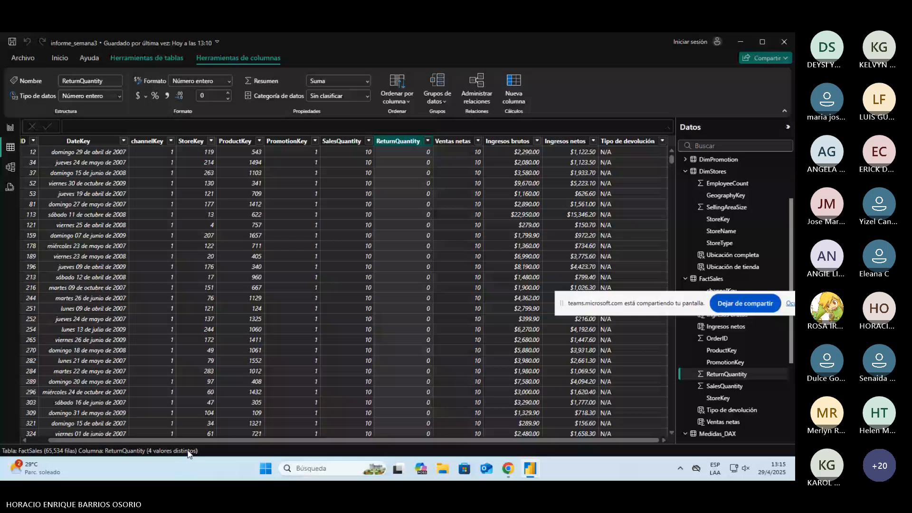
Step: Return to the report view, leave the table's focus mode to show Página 5, and deselect the tables
click(10, 127)
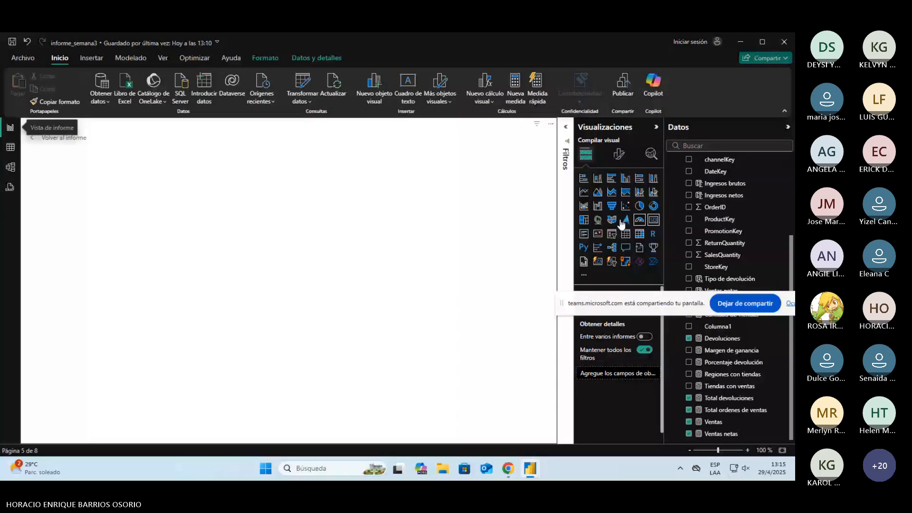
click(332, 231)
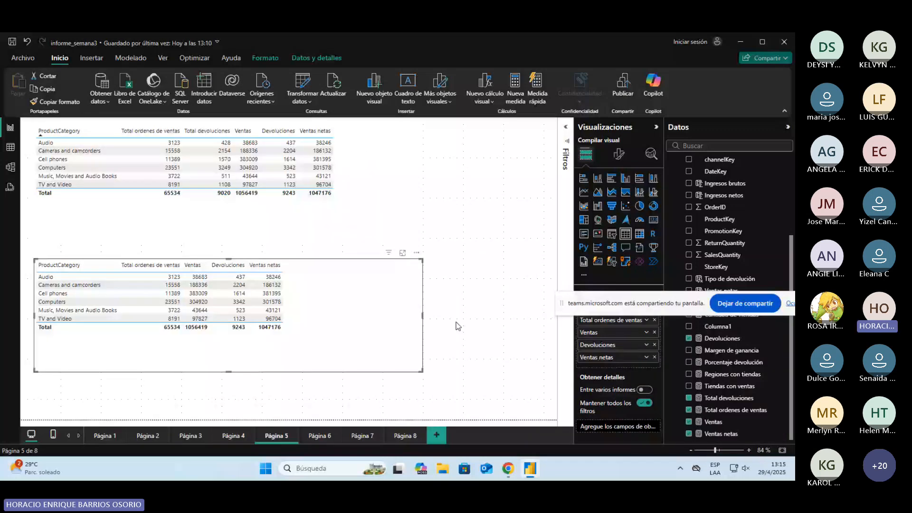
click(458, 326)
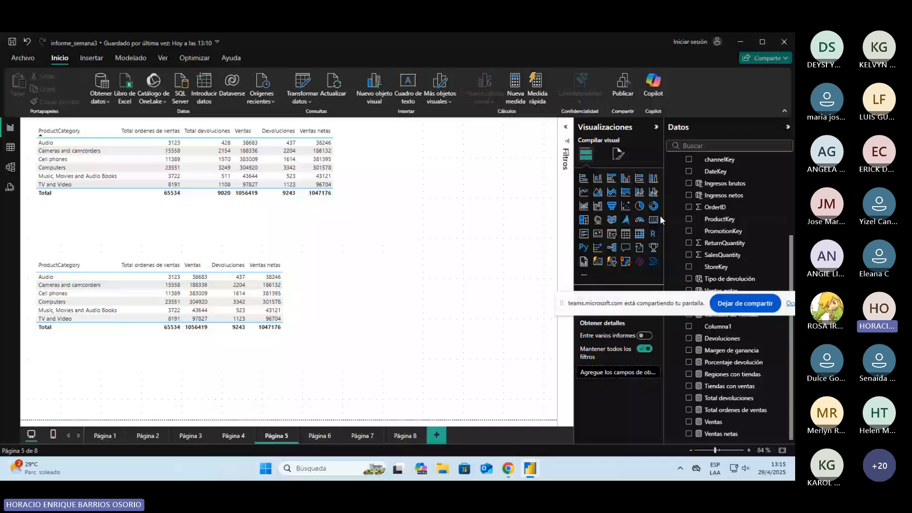
Step: Add a card showing Total devoluciones beside the upper table, and a second card below it showing Total ordenes de ventas
click(654, 220)
click(688, 398)
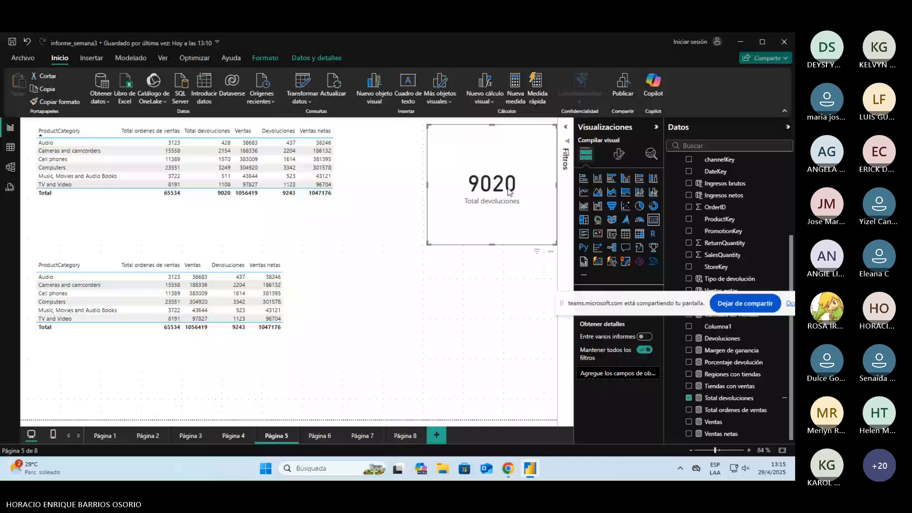
click(505, 283)
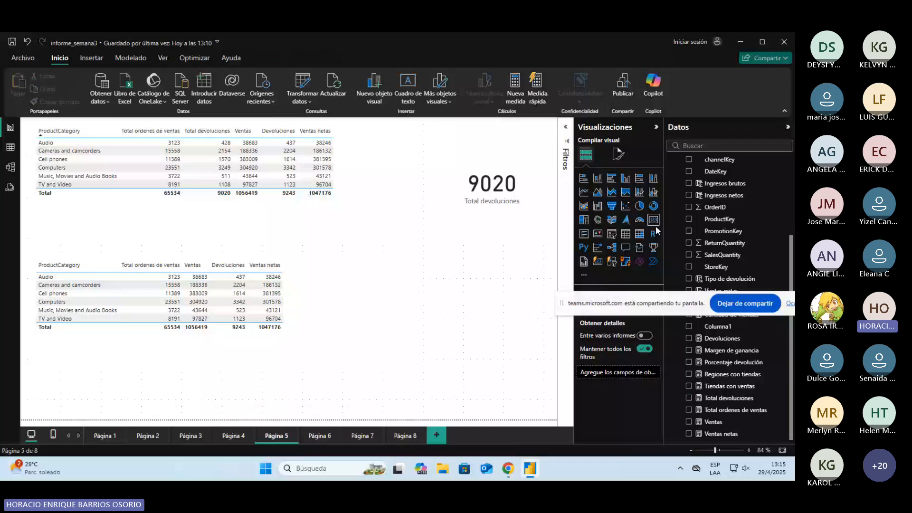
click(655, 223)
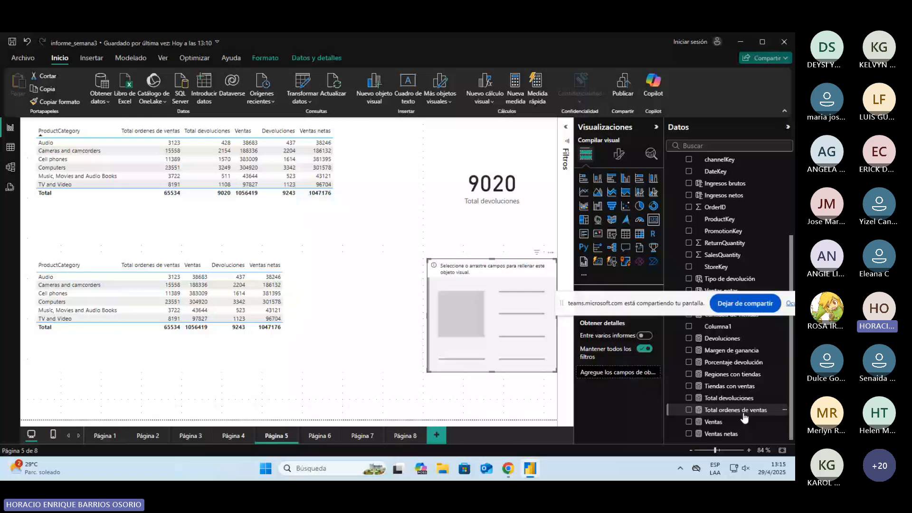
drag(744, 411, 477, 325)
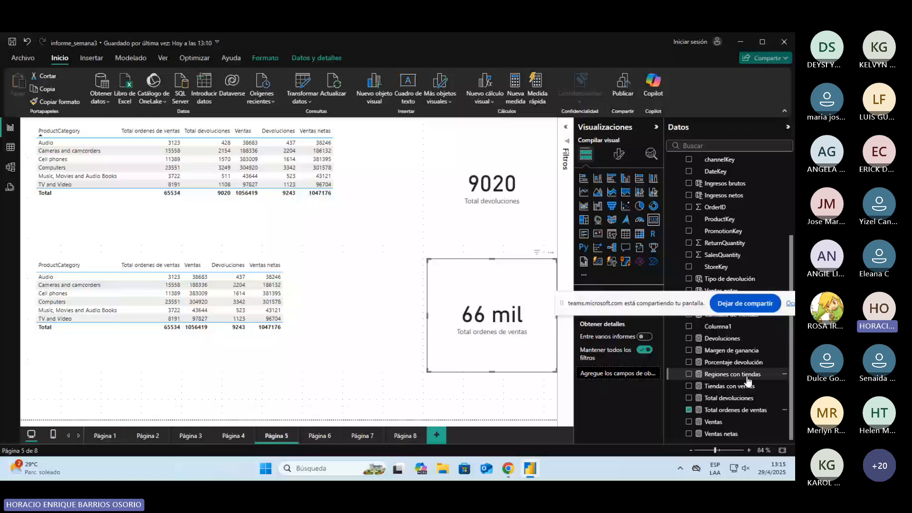
Step: Replace Total ordenes de ventas with the Ventas measure in the lower card
drag(562, 304, 592, 252)
click(655, 308)
drag(714, 422, 497, 327)
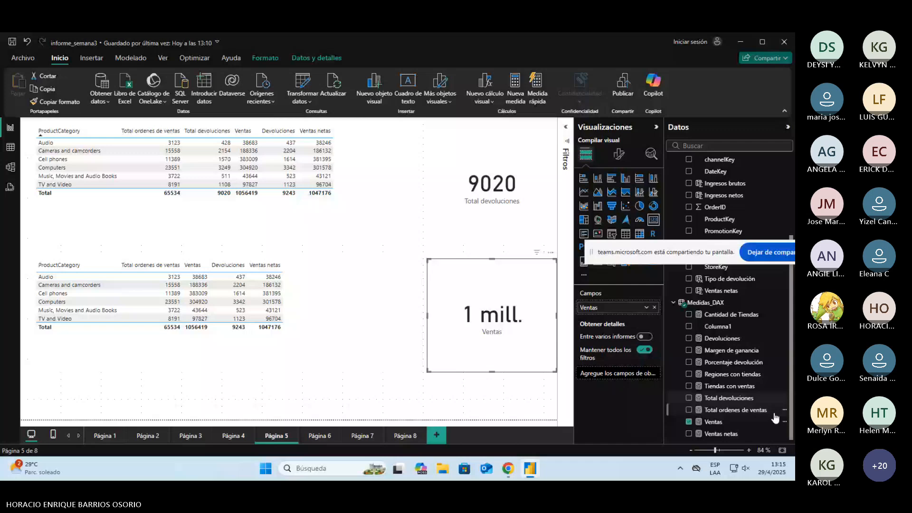
Step: Delete the Ventas card and the Total devoluciones card from Página 5
key(Delete)
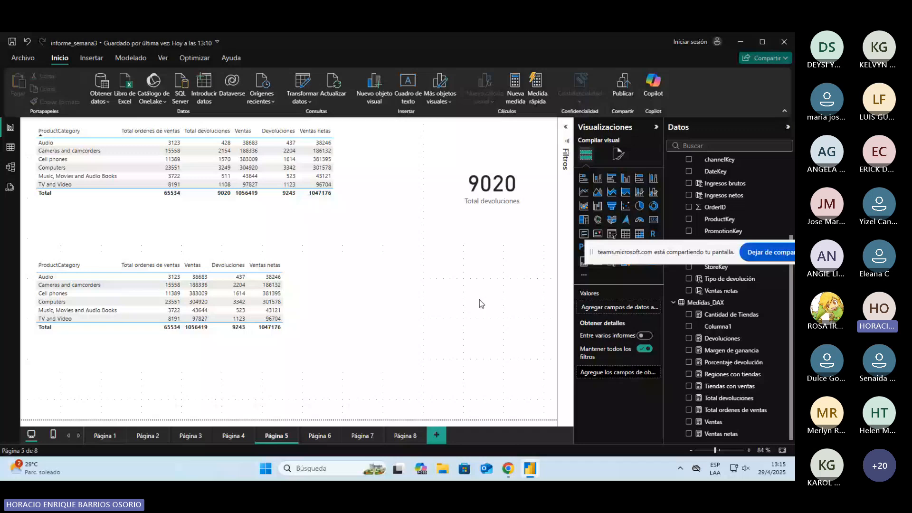
click(492, 190)
key(Delete)
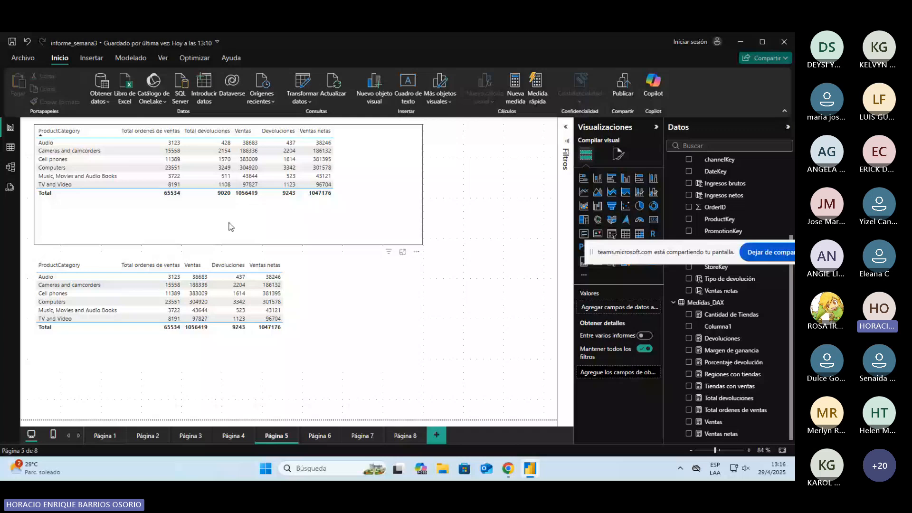
Step: Insert a new card beside the upper table and try the Total devoluciones measure in it
click(654, 220)
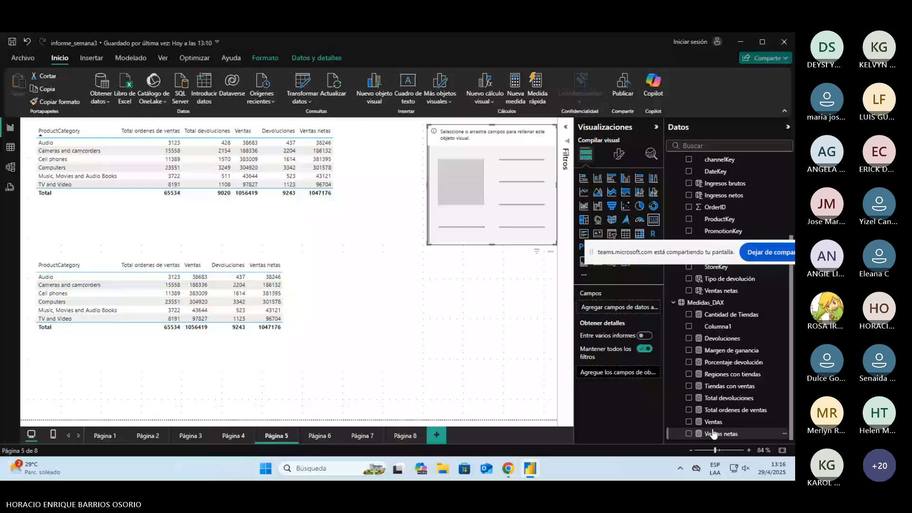
click(688, 398)
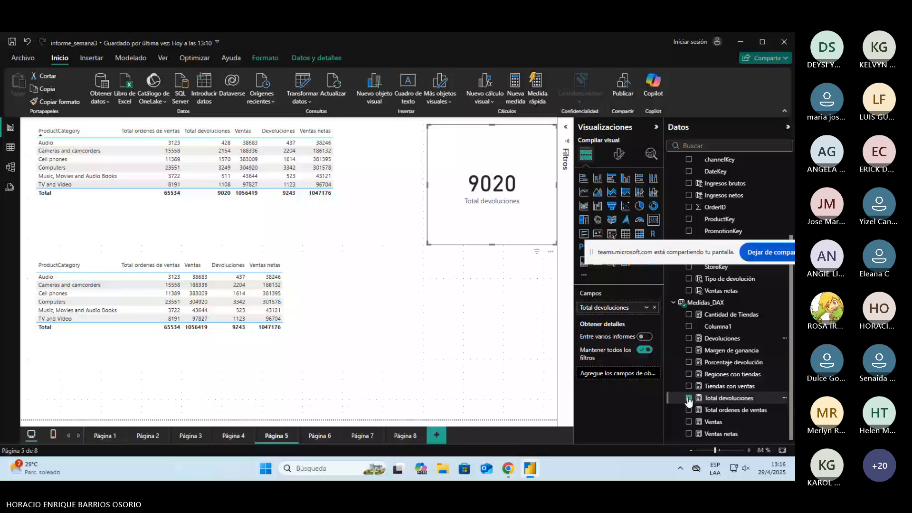
Step: Inspect the formula of the Total ordenes de ventas measure
click(727, 410)
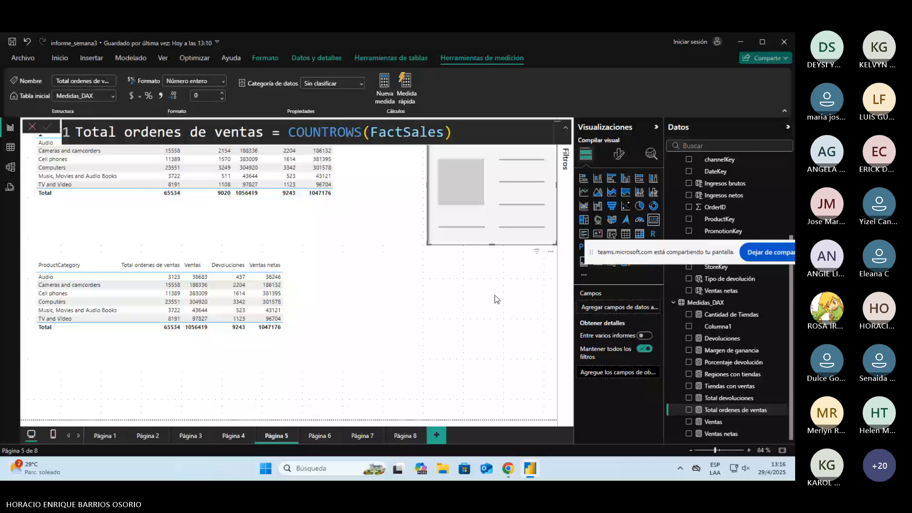
click(479, 127)
click(10, 147)
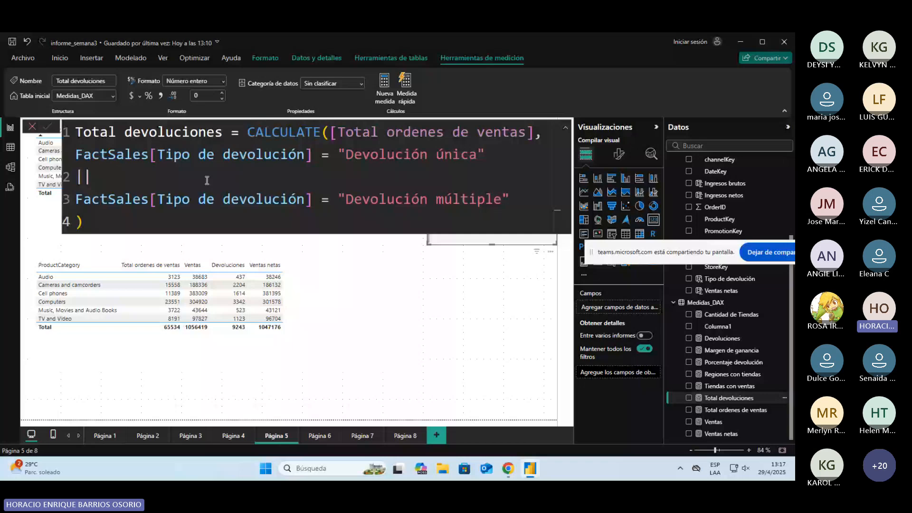
Step: Examine the Total devoluciones formula: the CALCULATE function, its [Total ordenes de ventas] expression and the two Tipo de devolución conditions joined by OR
double_click(390, 133)
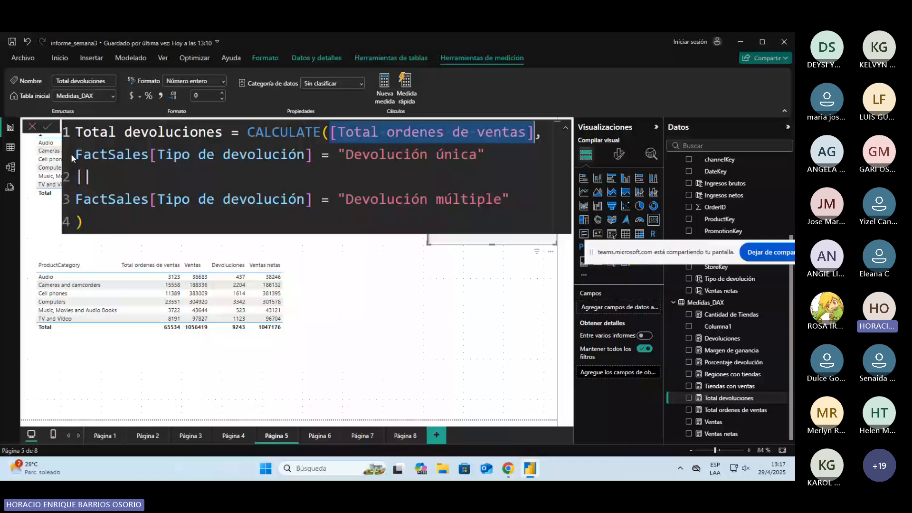
drag(72, 155, 509, 200)
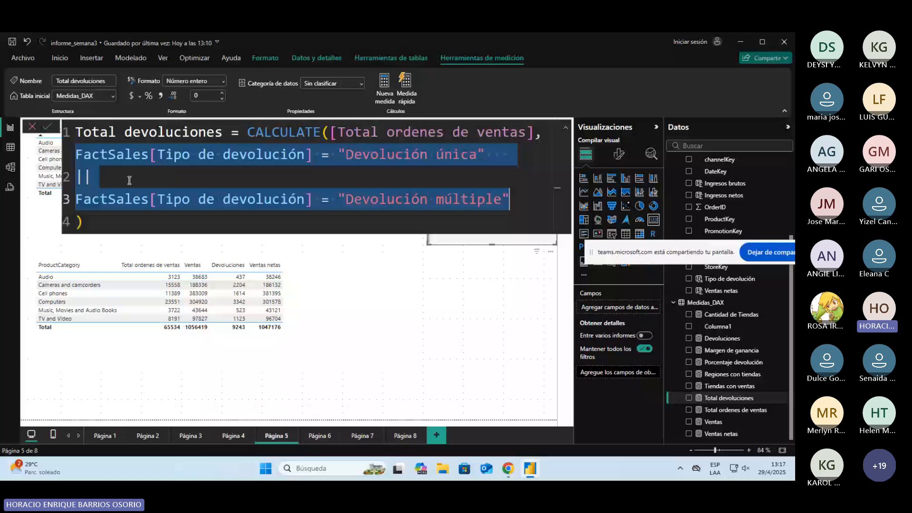
click(367, 159)
drag(345, 155, 470, 155)
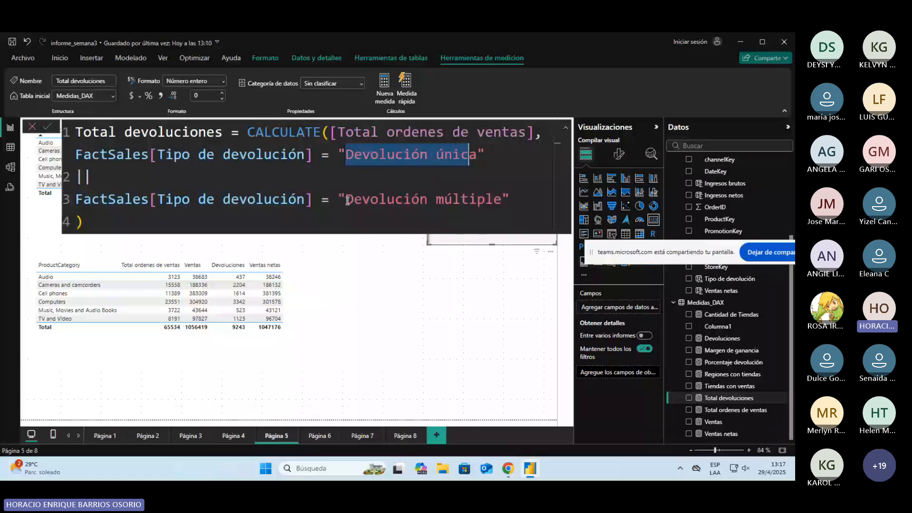
drag(345, 199, 509, 200)
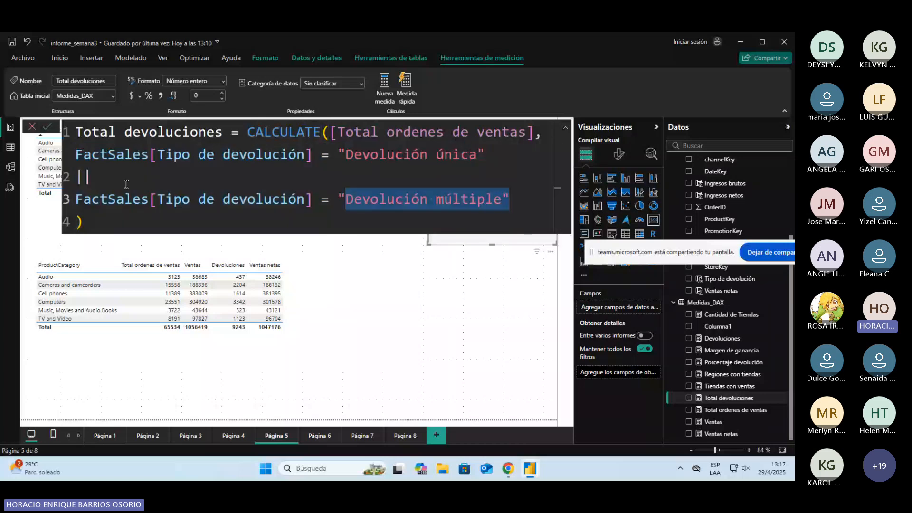
click(126, 184)
click(78, 155)
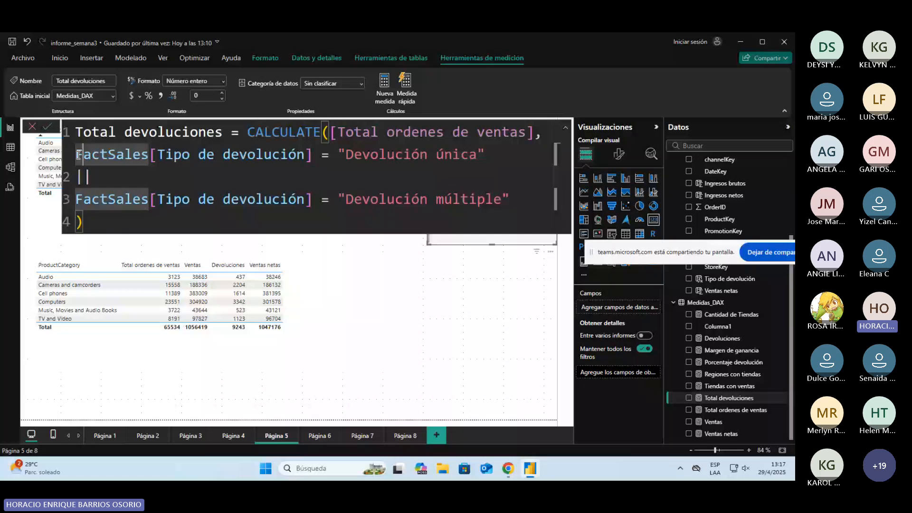
drag(78, 155, 510, 200)
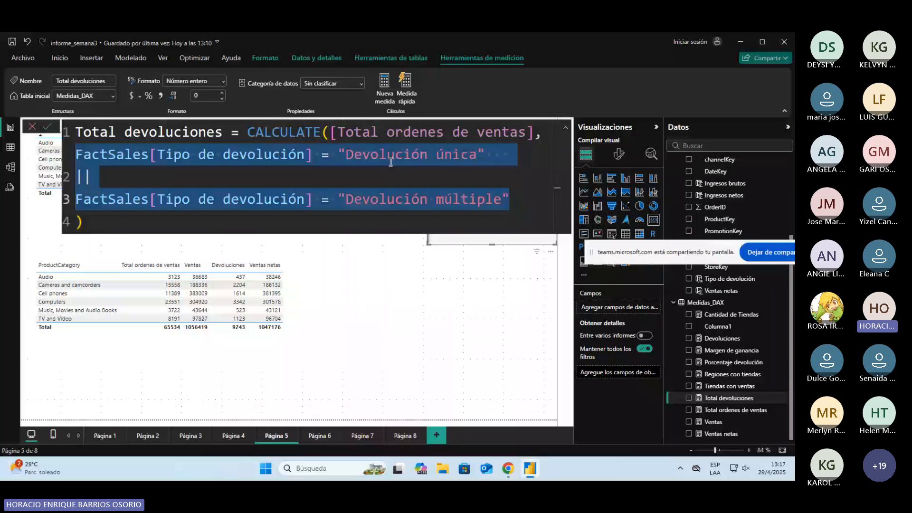
drag(331, 134, 530, 135)
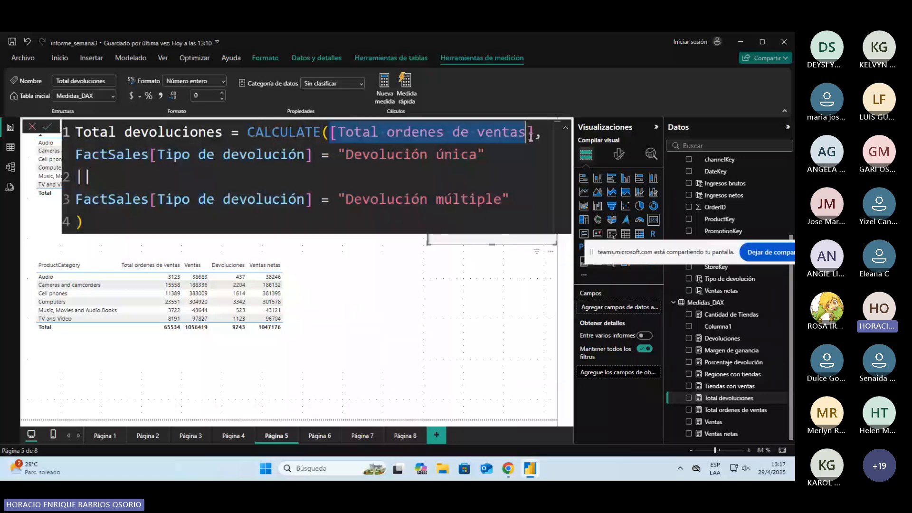
click(78, 154)
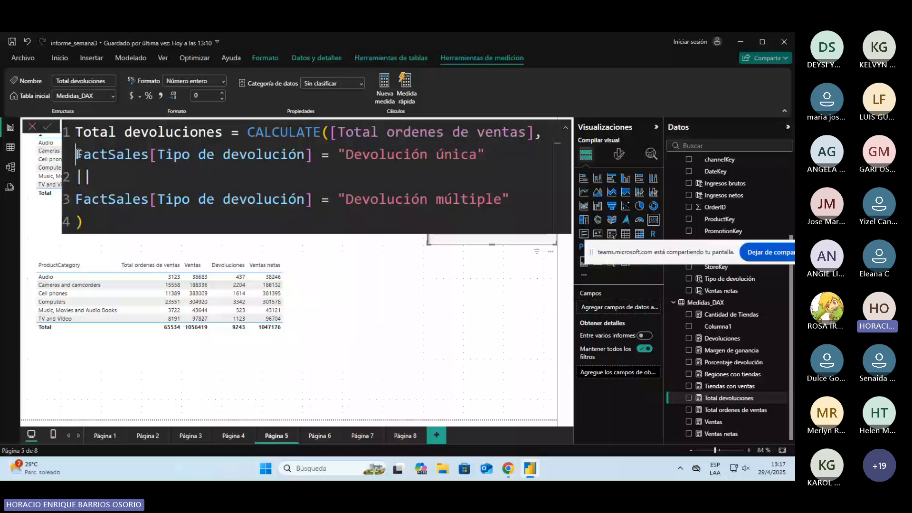
key(Down)
drag(340, 157, 471, 156)
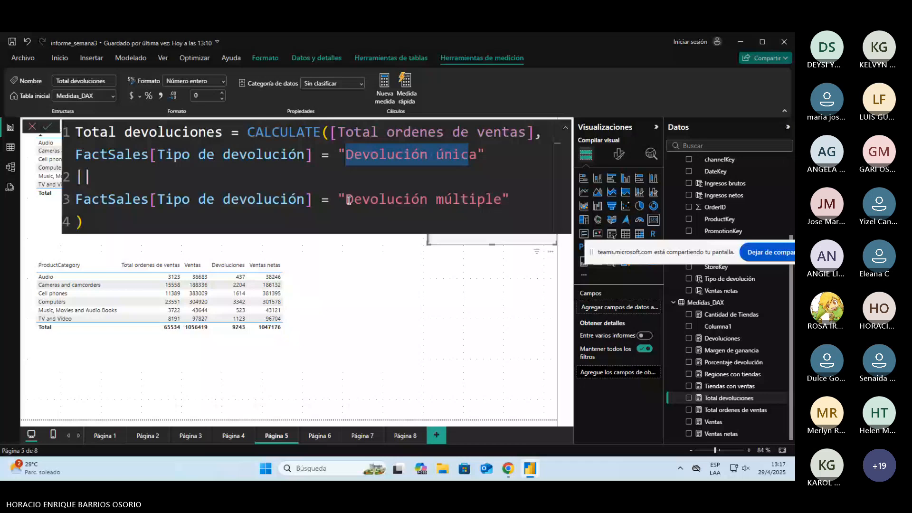
drag(349, 200, 501, 200)
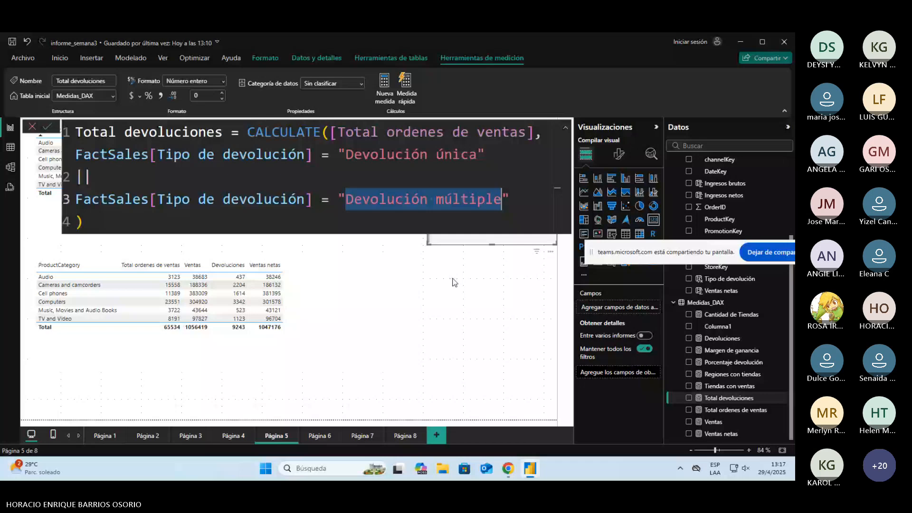
click(206, 219)
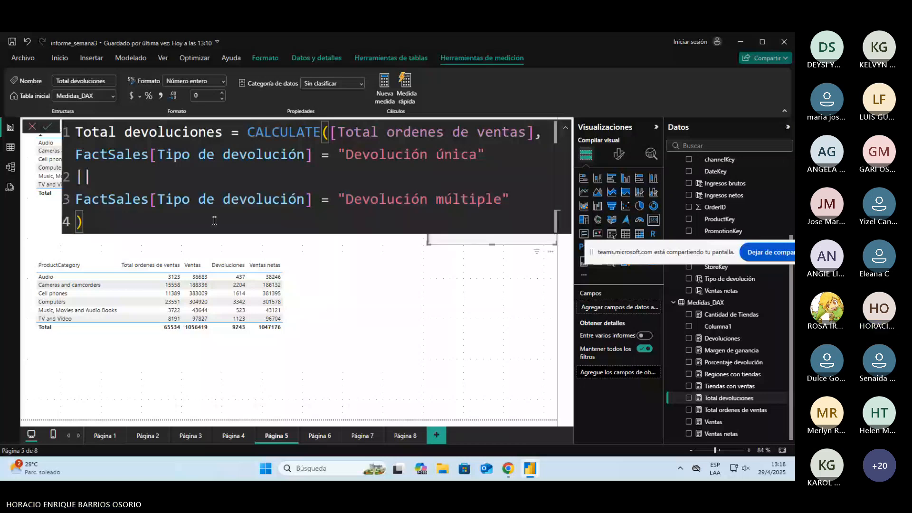
double_click(321, 137)
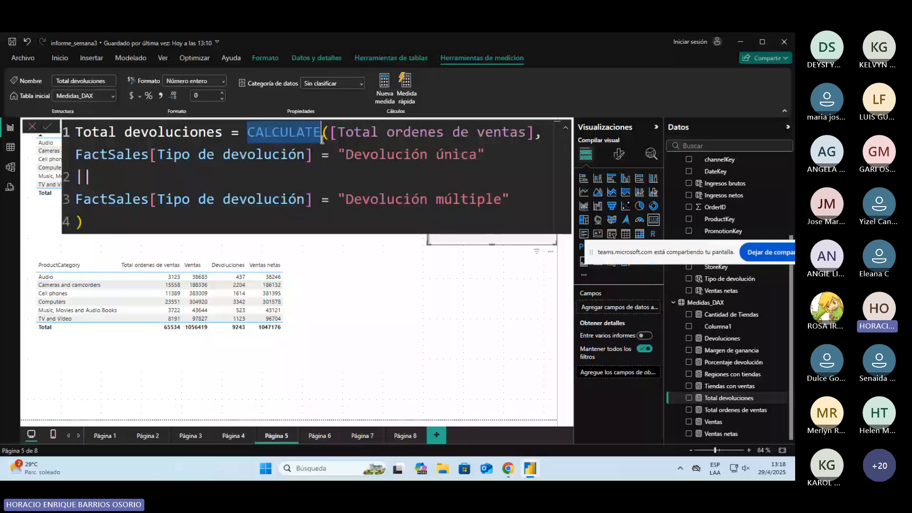
click(208, 222)
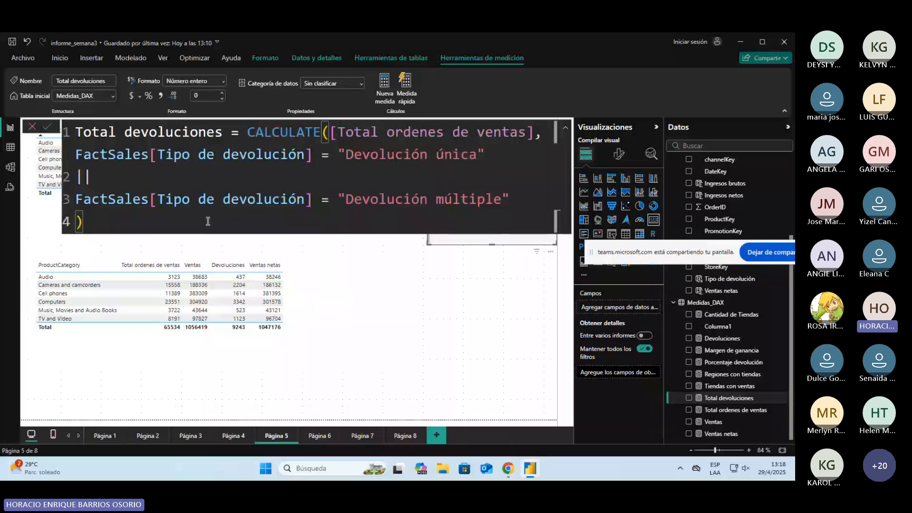
Step: Switch to the informe_semana3 [COMPLETO] report and inspect the All Total Ordenes measure's formula and its column in the upper table
drag(591, 251, 56, 391)
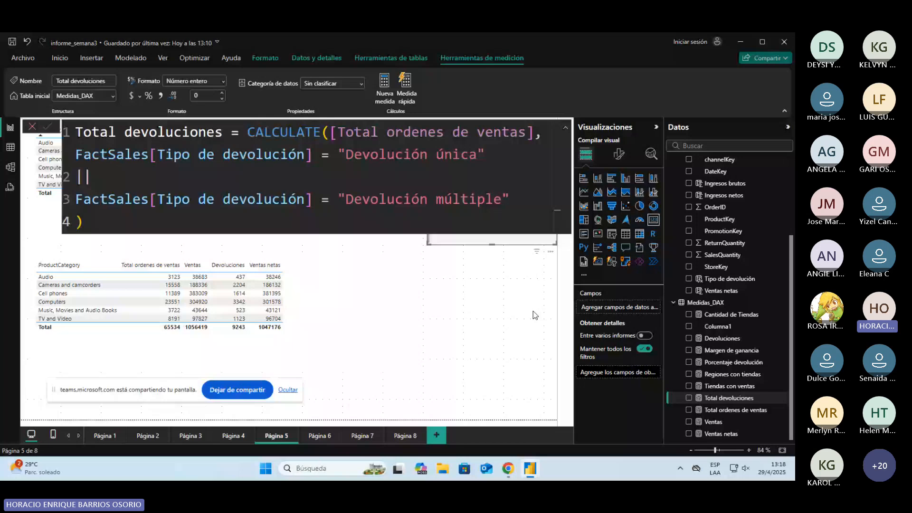
key(alt+Tab)
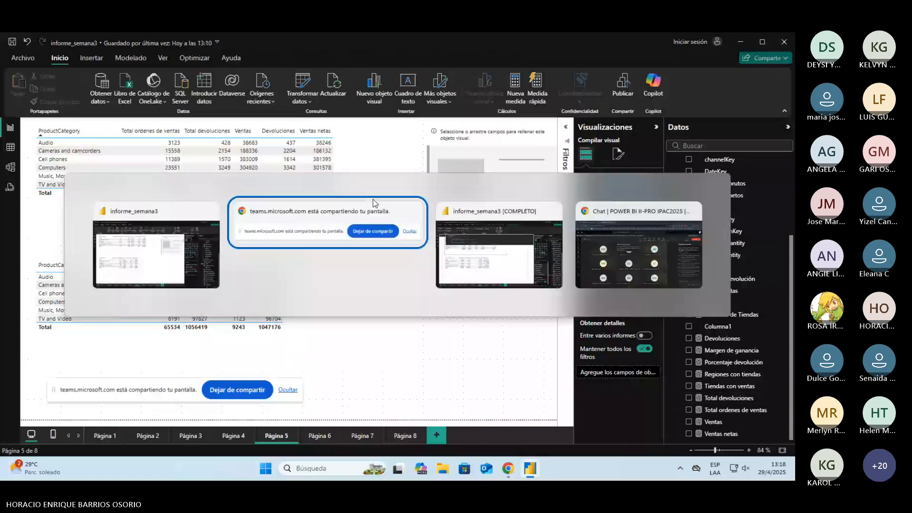
key(Tab)
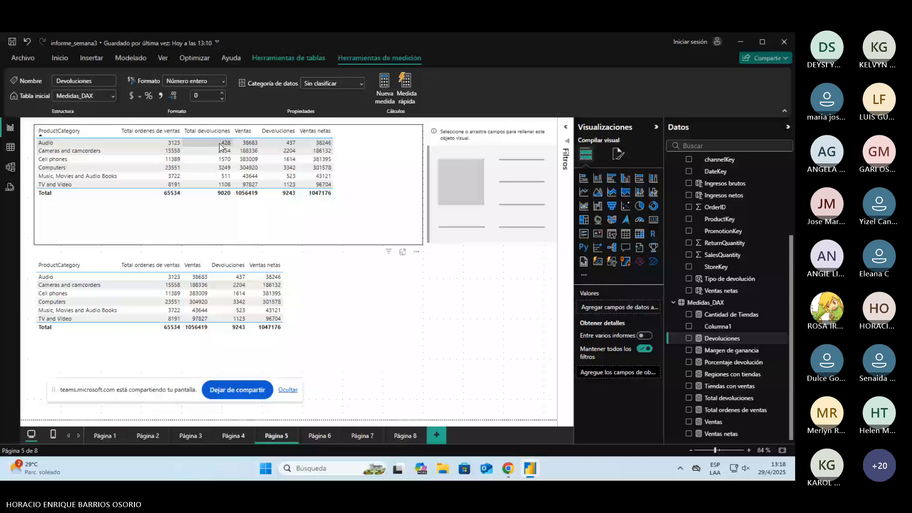
key(alt+Tab)
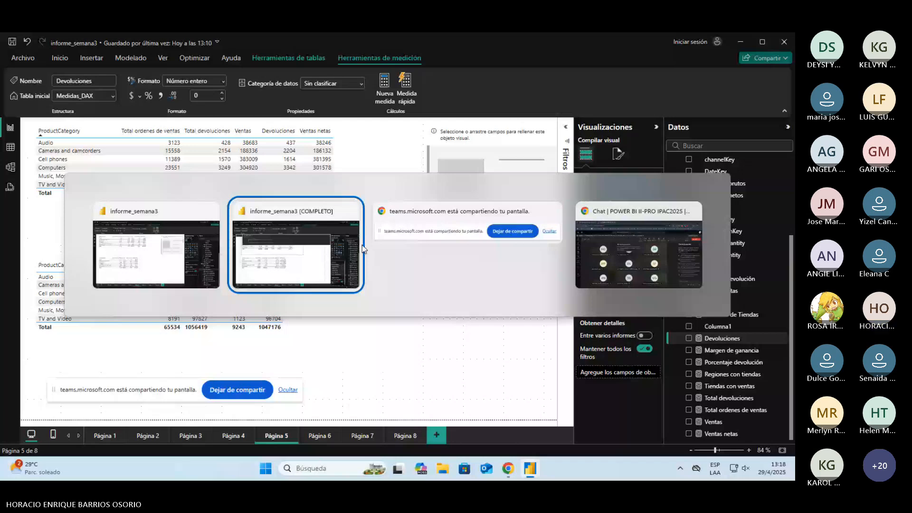
click(362, 244)
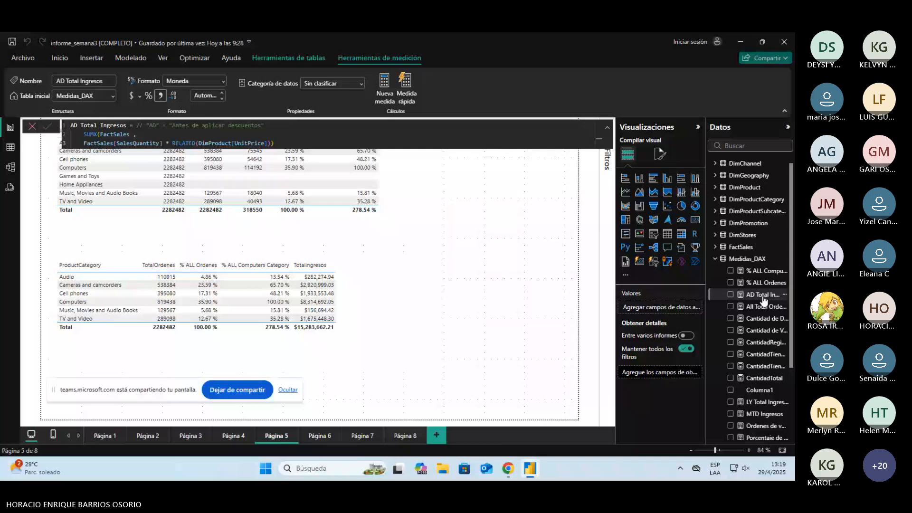
click(473, 235)
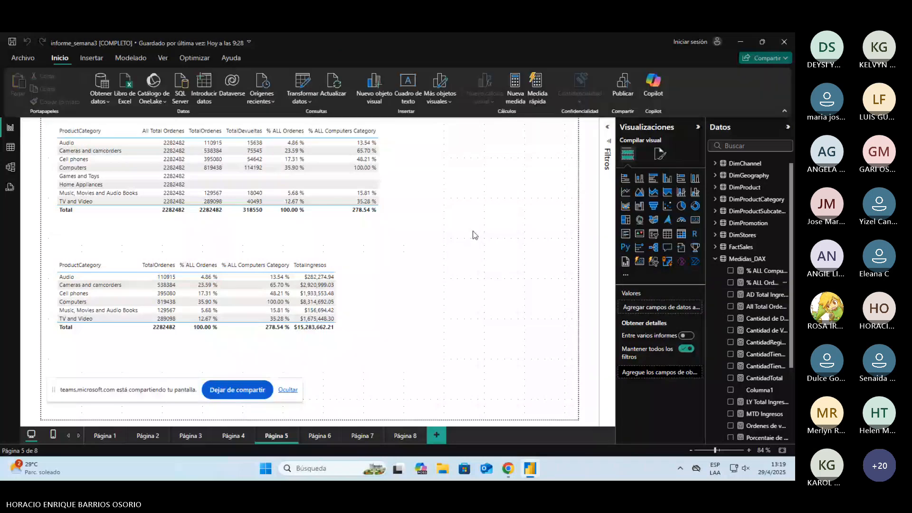
click(763, 307)
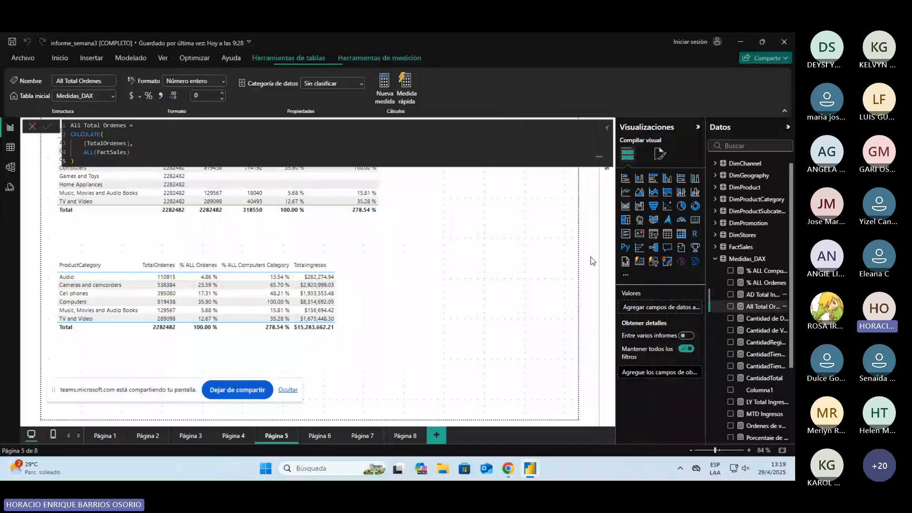
click(172, 138)
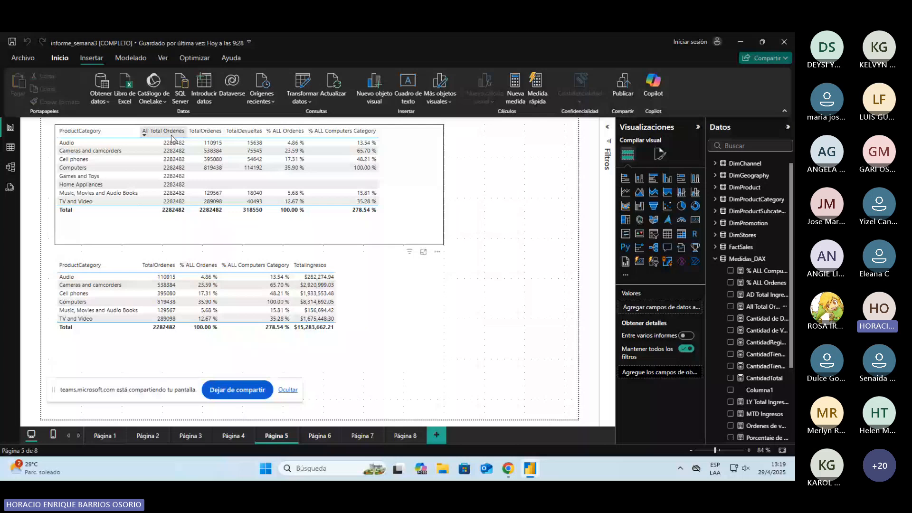
Step: Start a new measure in informe_semana3, then inspect the All Total Ordenes formula in informe_semana3 [COMPLETO] as its model
key(alt+Tab)
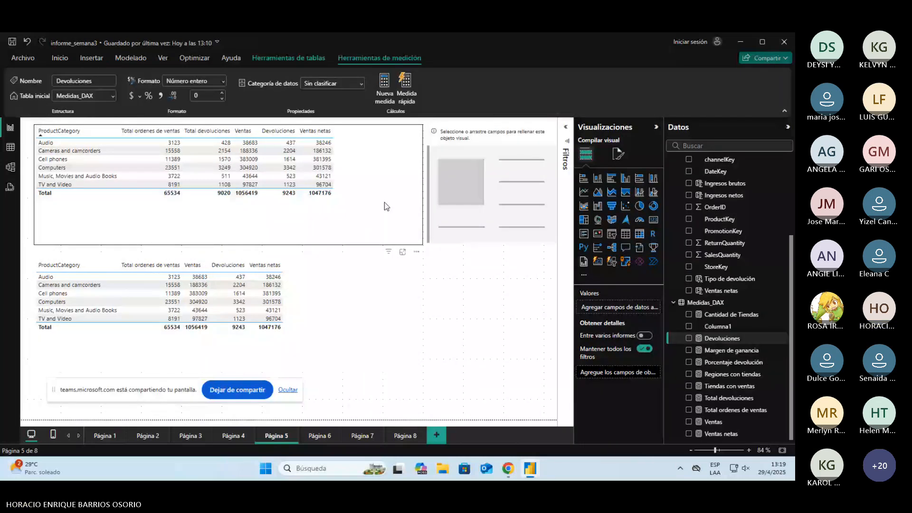
click(384, 206)
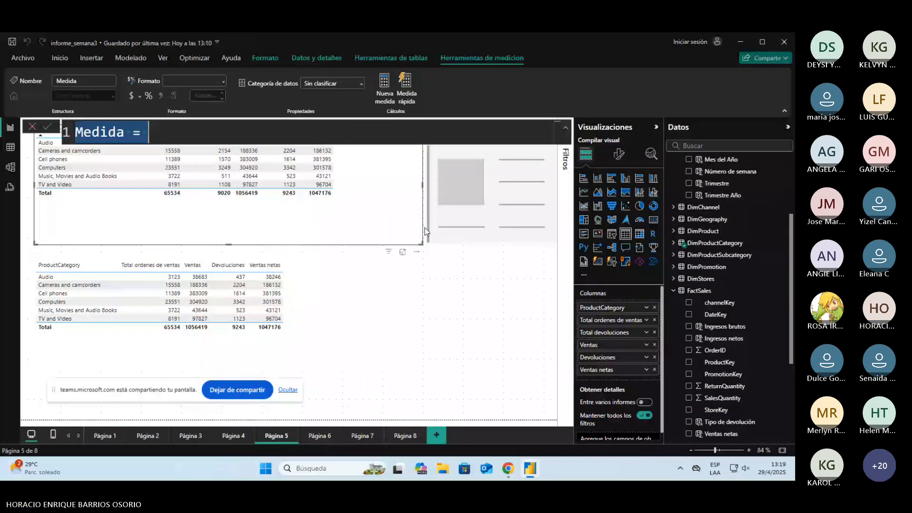
key(alt+Tab)
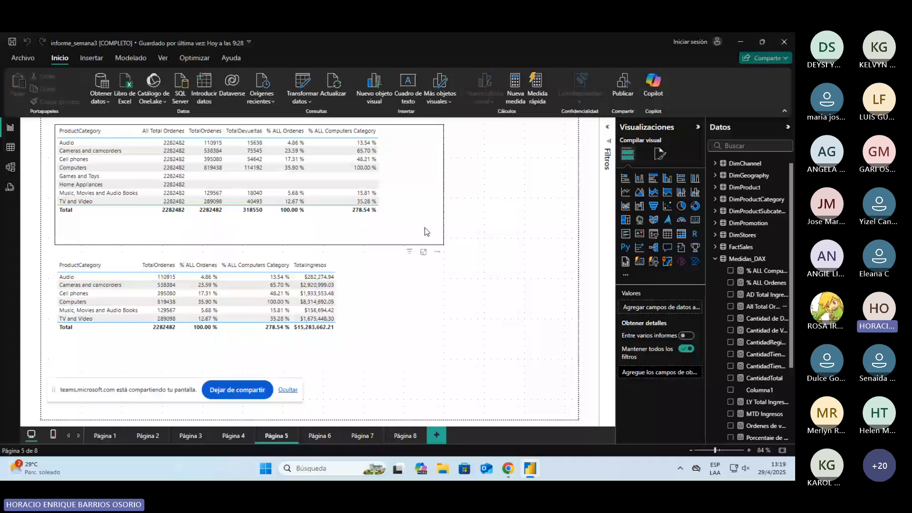
click(765, 306)
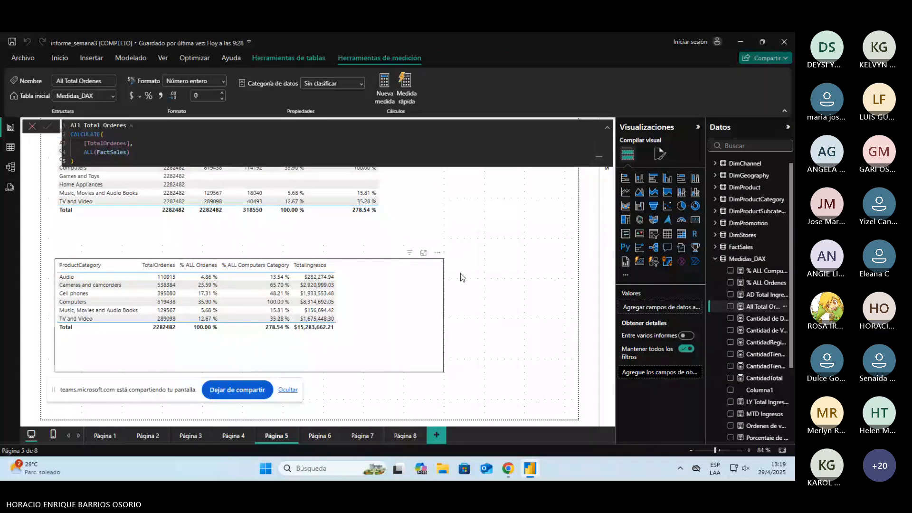
key(alt+Tab)
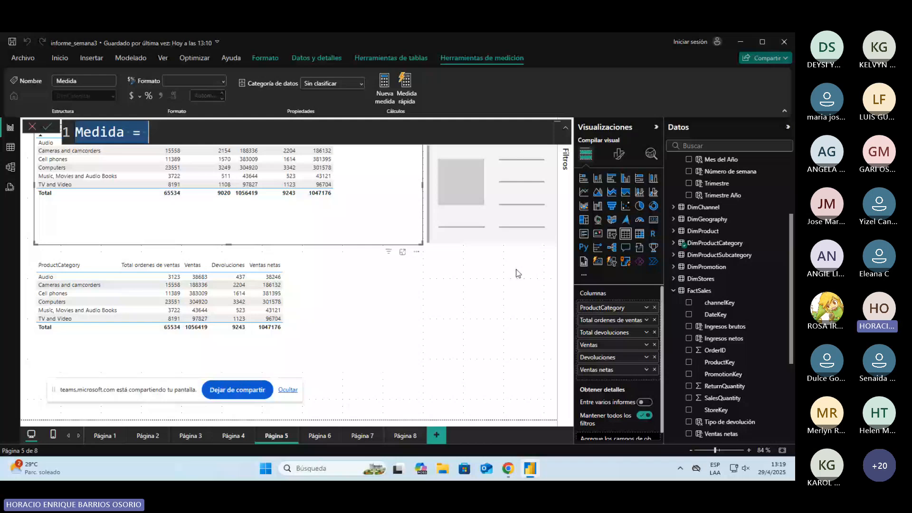
Step: Name the new measure Todas las ordenes and begin its formula with an indented CALCULATE function on a separate line
text(Todas las ordenes = c)
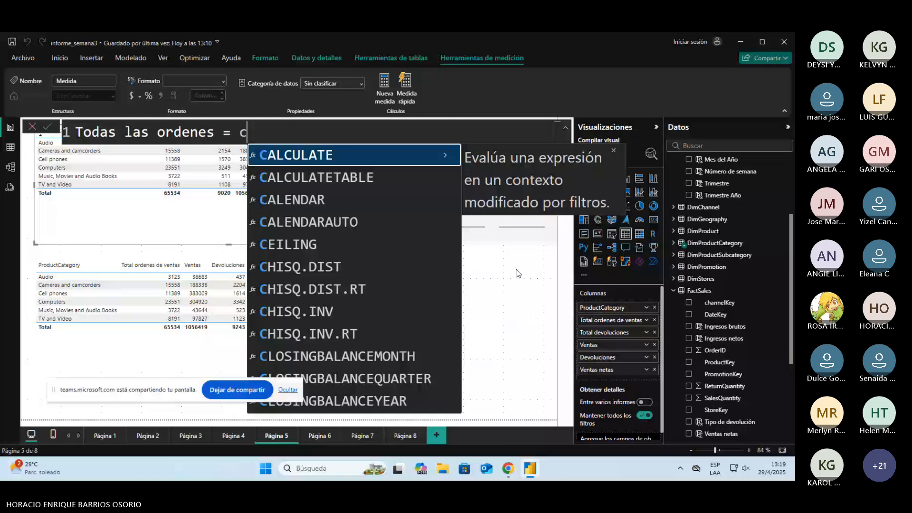
key(Tab)
key(shift+Return)
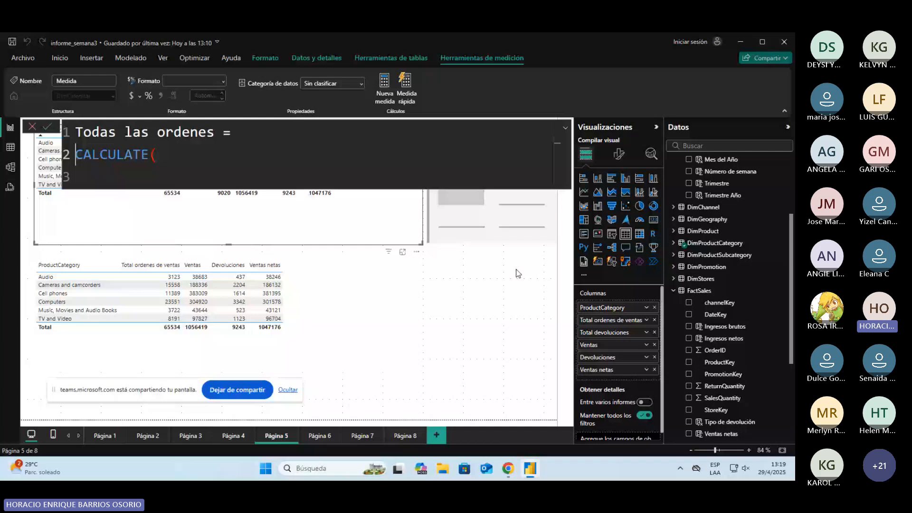
key(Tab)
key(Down)
key(Tab)
text(t)
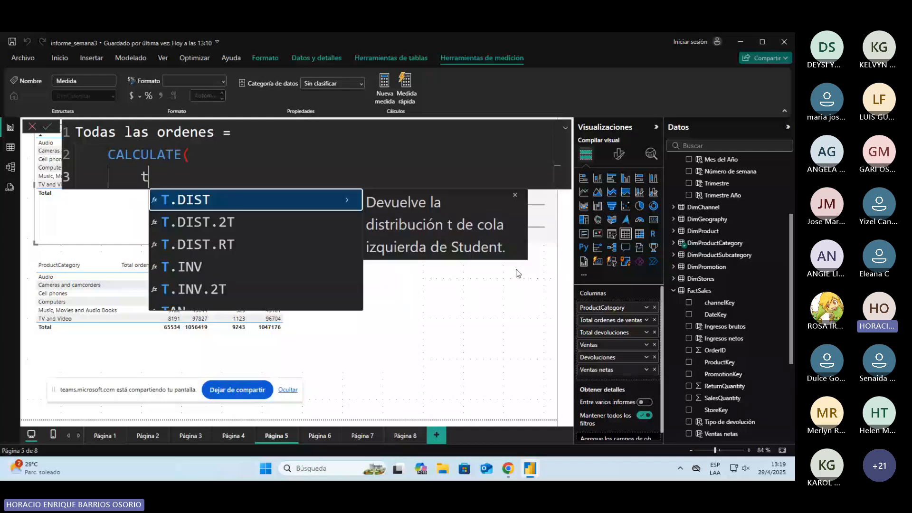
Step: Complete the CALCULATE formula with [Total ordenes de ventas] and ALL(FactSales), following the All Total Ordenes model, and commit the measure
key(alt+Tab)
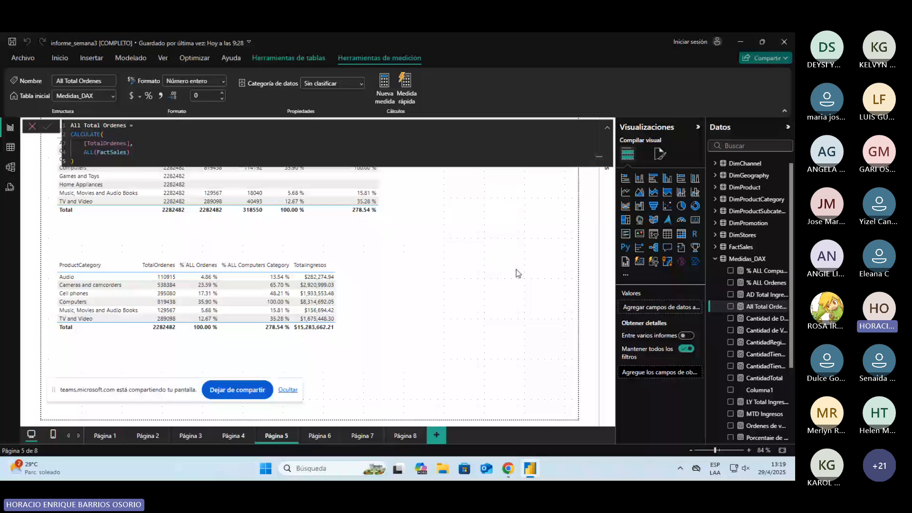
key(alt+Tab)
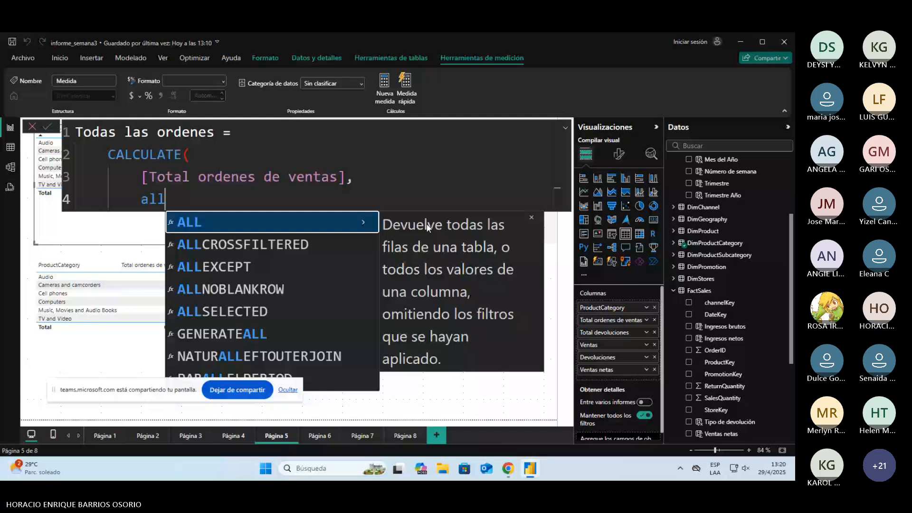
key(Tab)
text((FactSales))
key(Return)
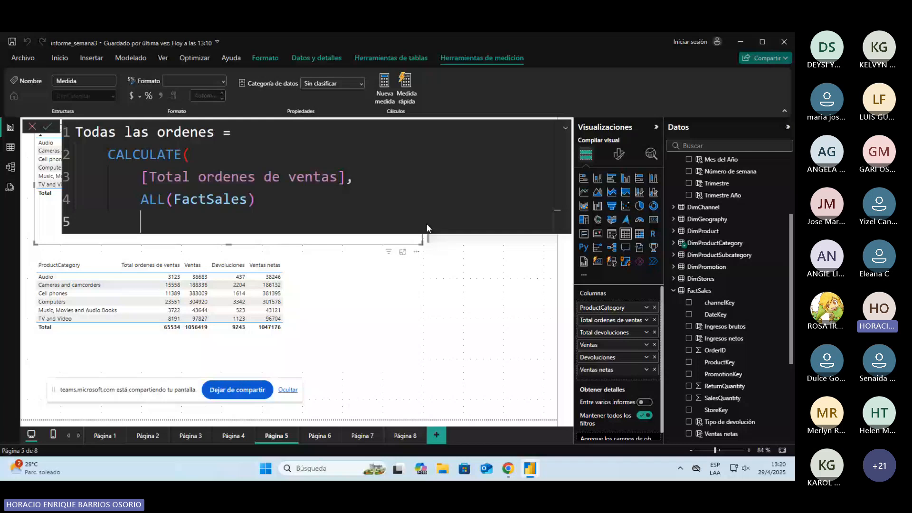
text())
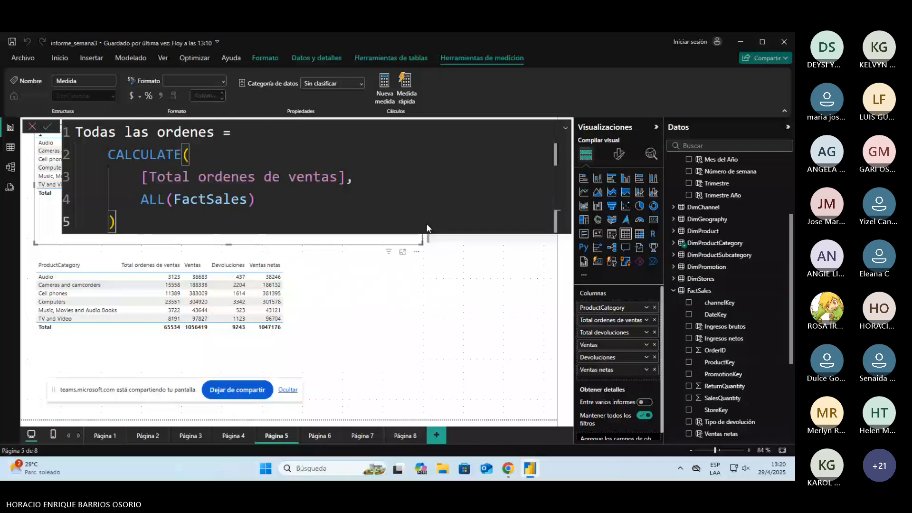
key(Return)
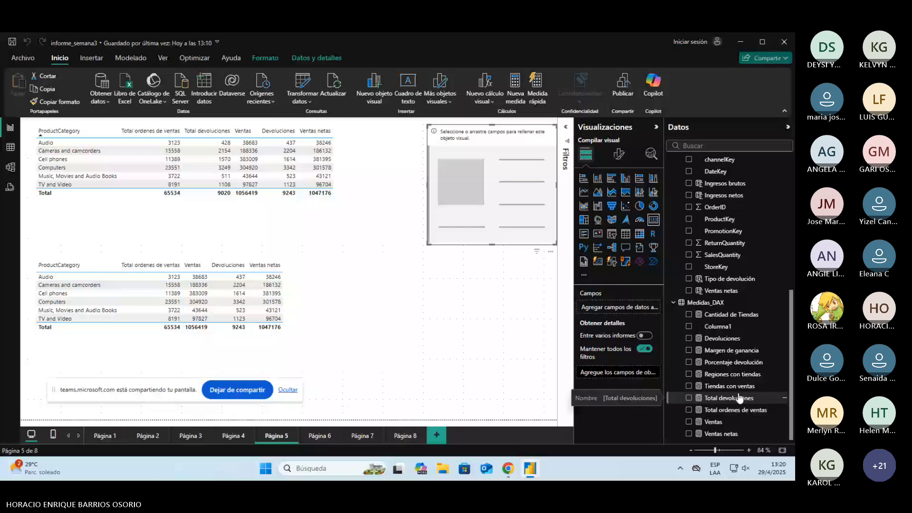
Step: Copy the formula of the Todas las ordenes measure in the DimCalendar table and delete that measure from the model
scroll(740, 397, up, 5)
scroll(740, 397, down, 4)
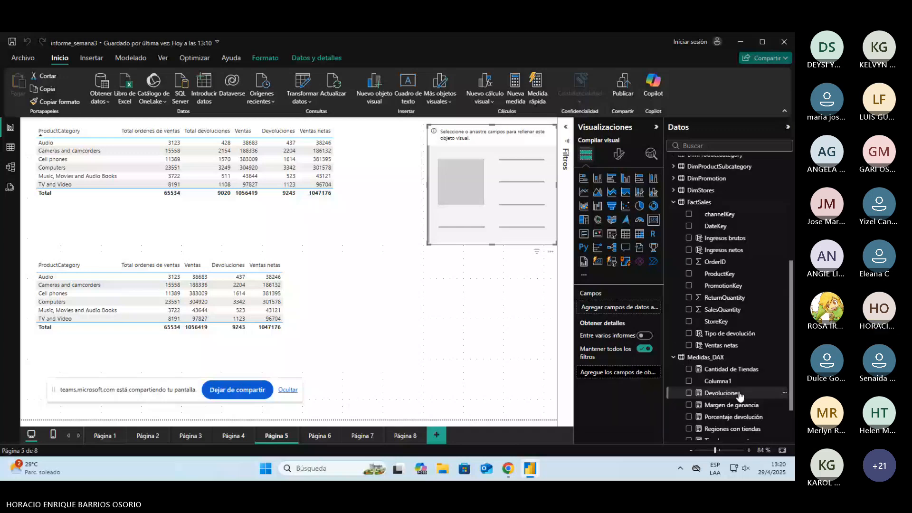
scroll(736, 306, up, 4)
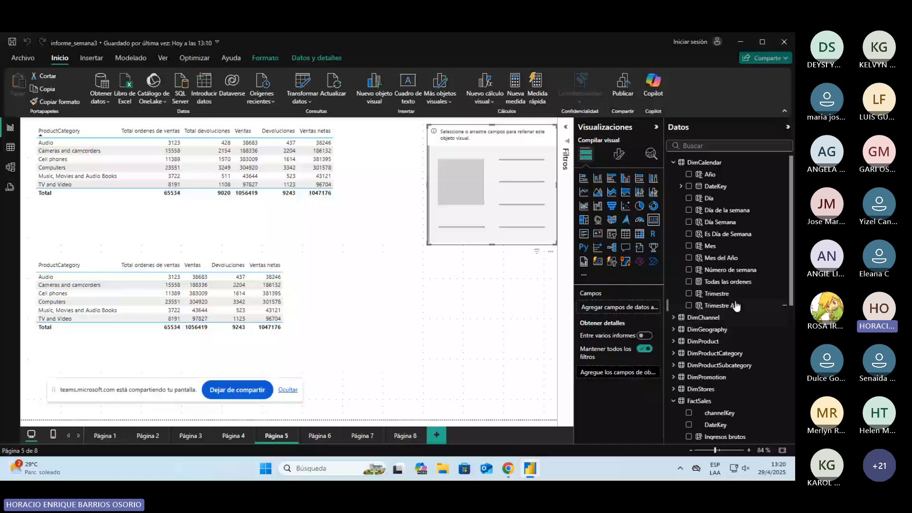
click(727, 282)
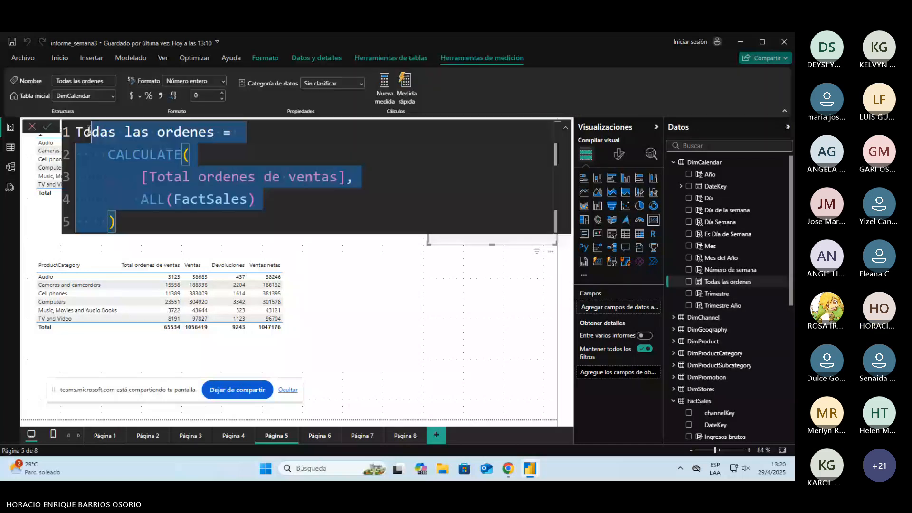
key(Escape)
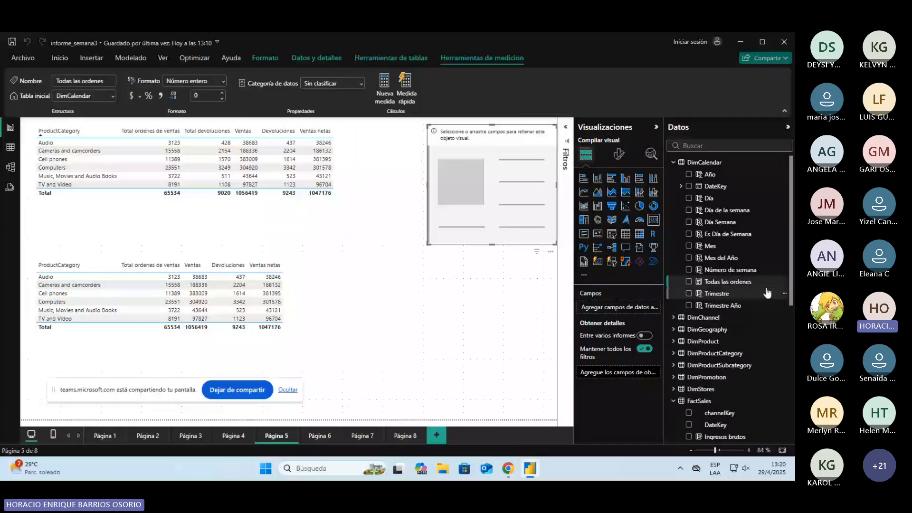
right_click(768, 292)
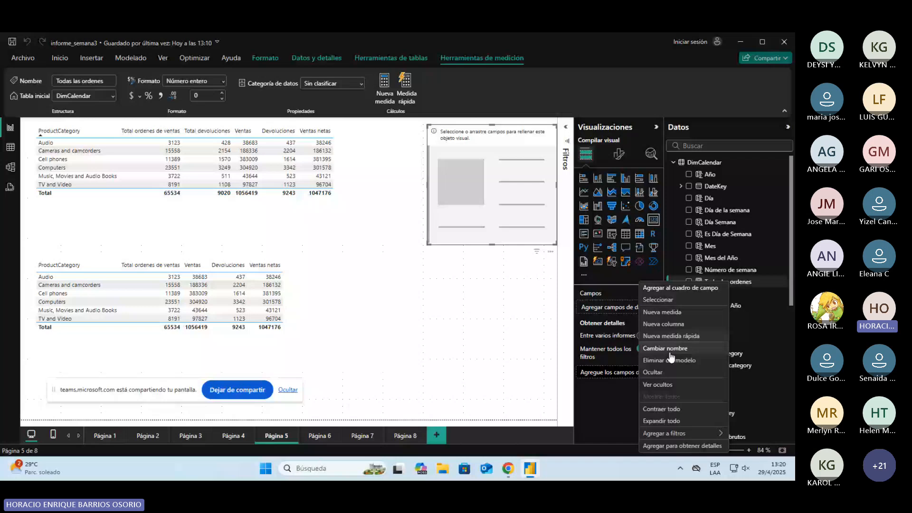
click(667, 359)
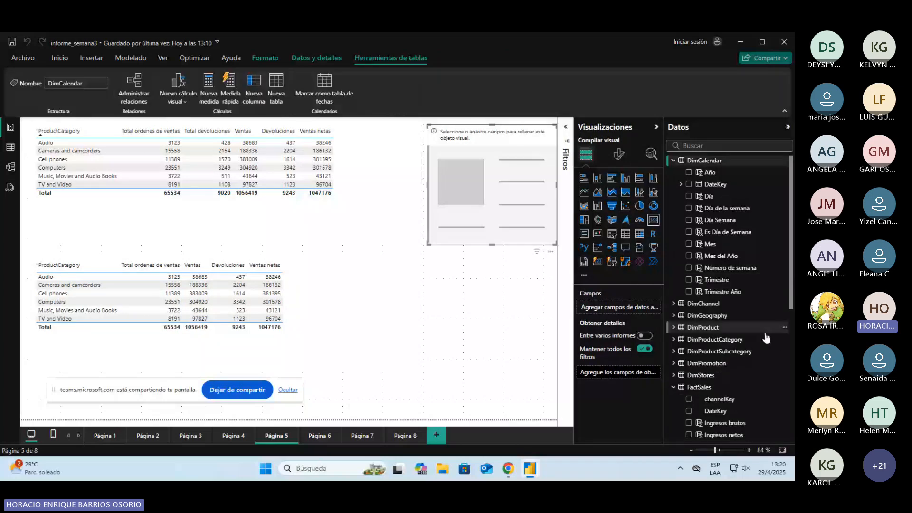
Step: Create a new measure in the Medidas_DAX table with the copied Todas las ordenes formula
scroll(766, 338, down, 5)
right_click(714, 302)
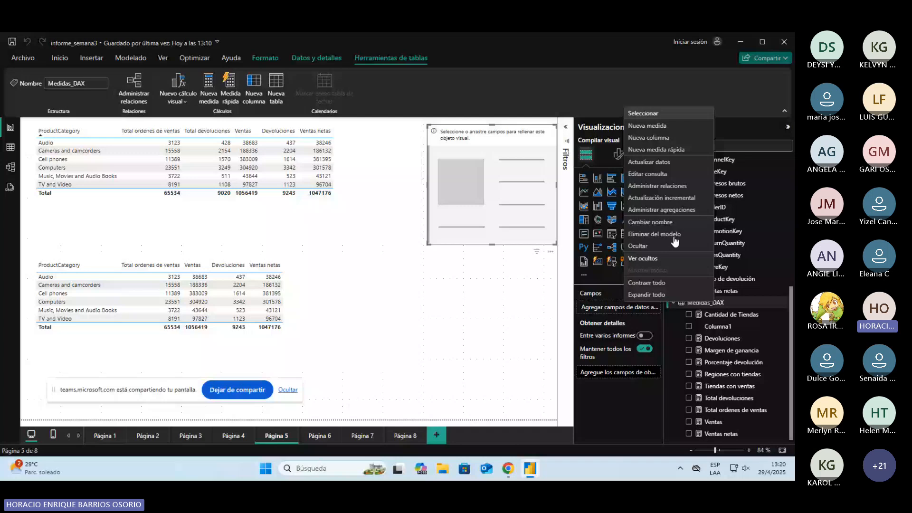
click(650, 126)
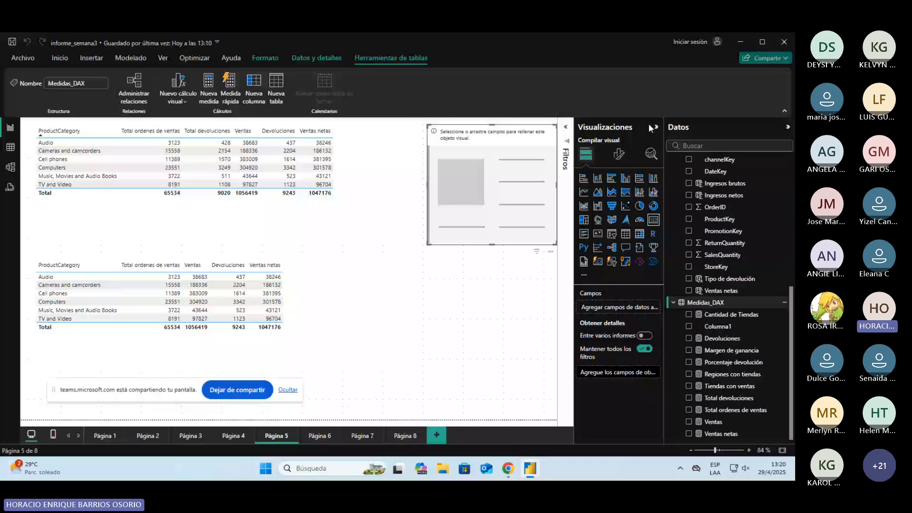
text(Todas las ordenes =     CALCULATE(         [Total ordenes de ventas],         ALL(FactSales)     ))
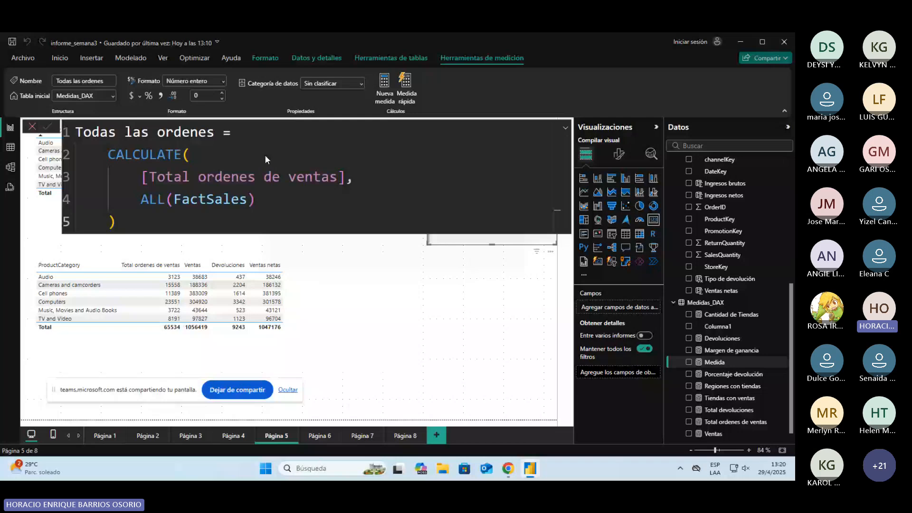
key(Return)
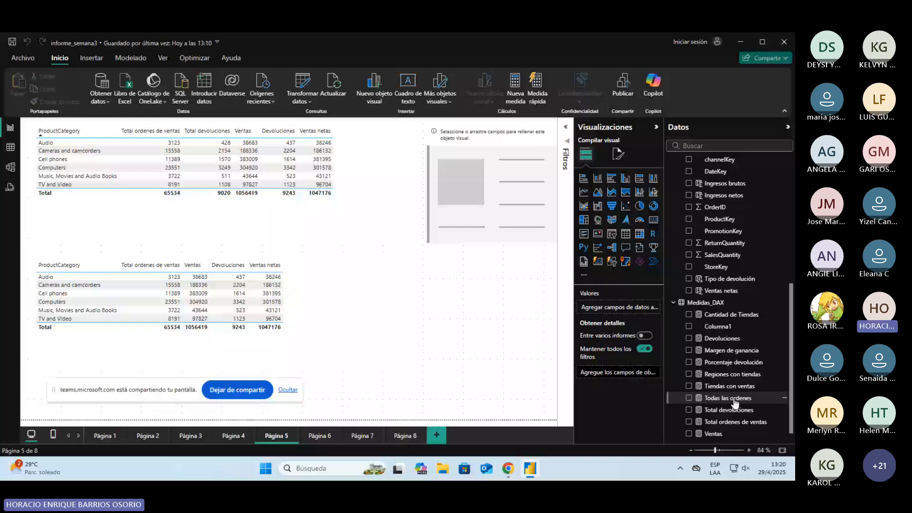
Step: Show Todas las ordenes as a column in the upper table instead of in the card, comparing it with All Total Ordenes in the completed report
key(alt+Tab)
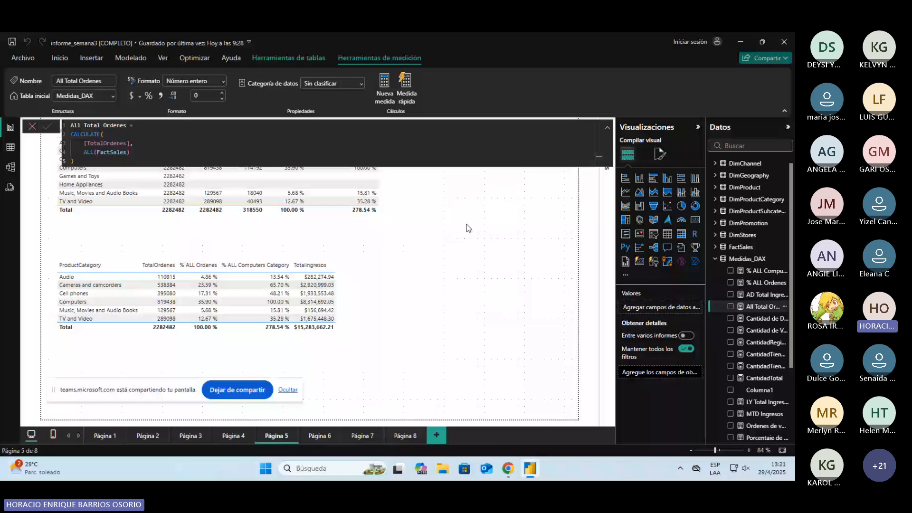
key(alt+Tab)
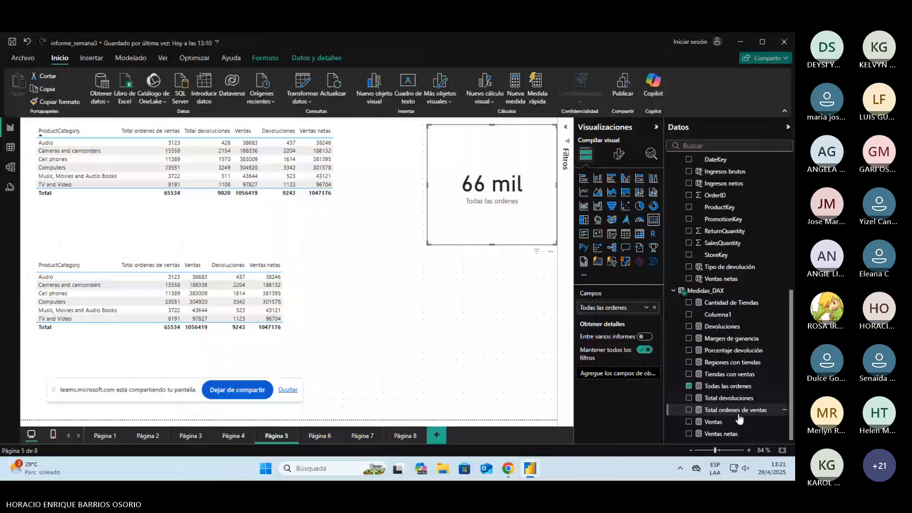
click(354, 150)
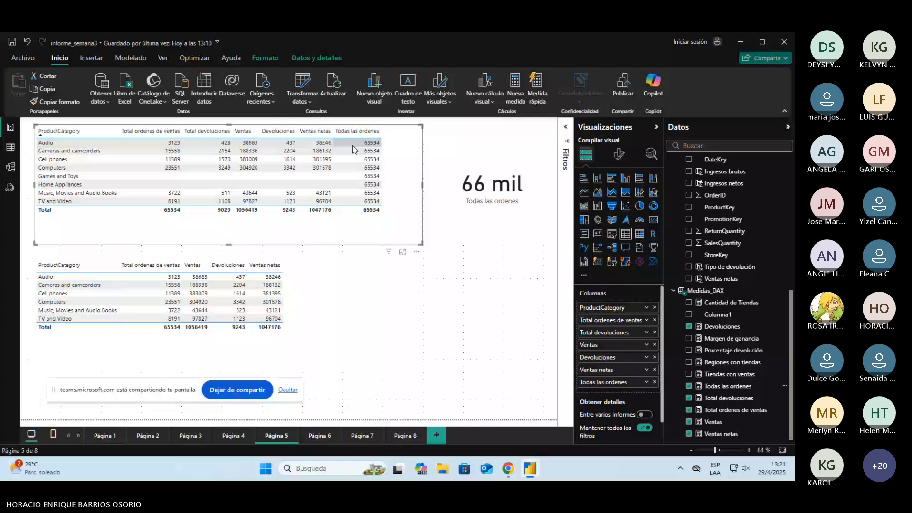
key(alt+Tab)
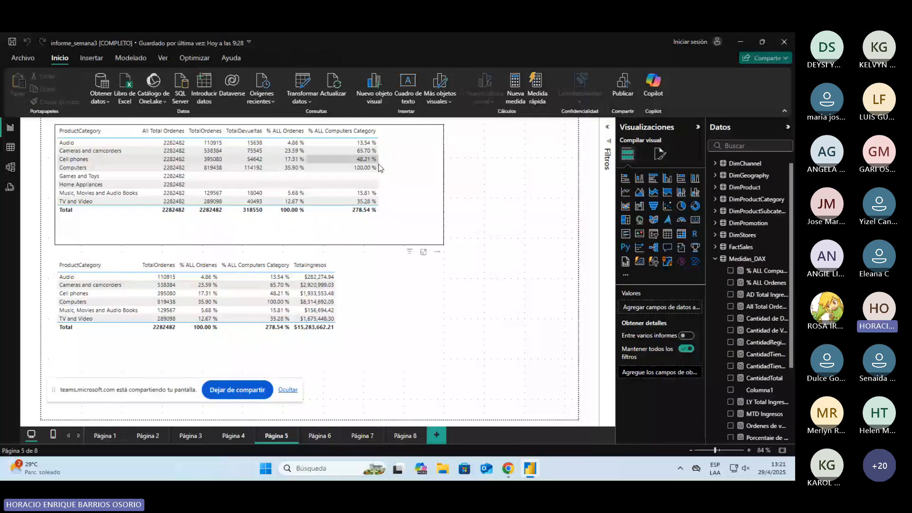
key(alt+Tab)
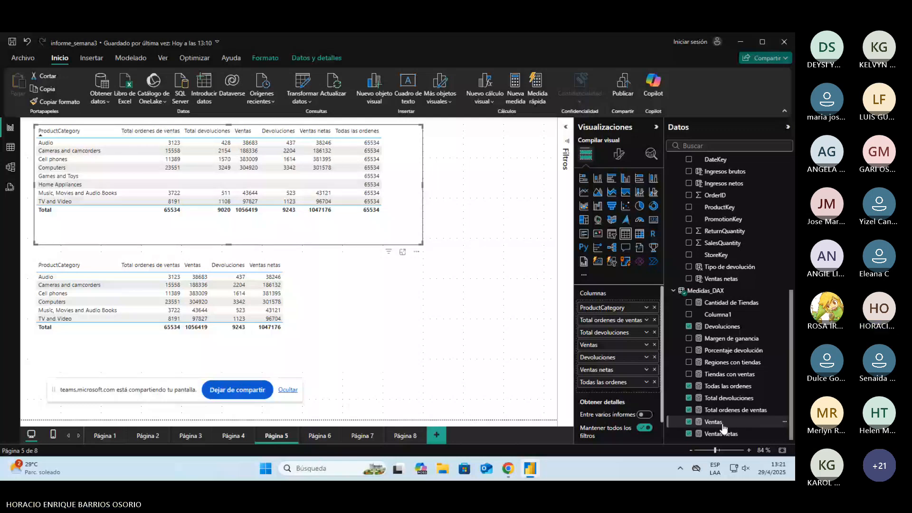
Step: Rename the Todas las ordenes measure as TODO Ordenes in its formula
click(731, 386)
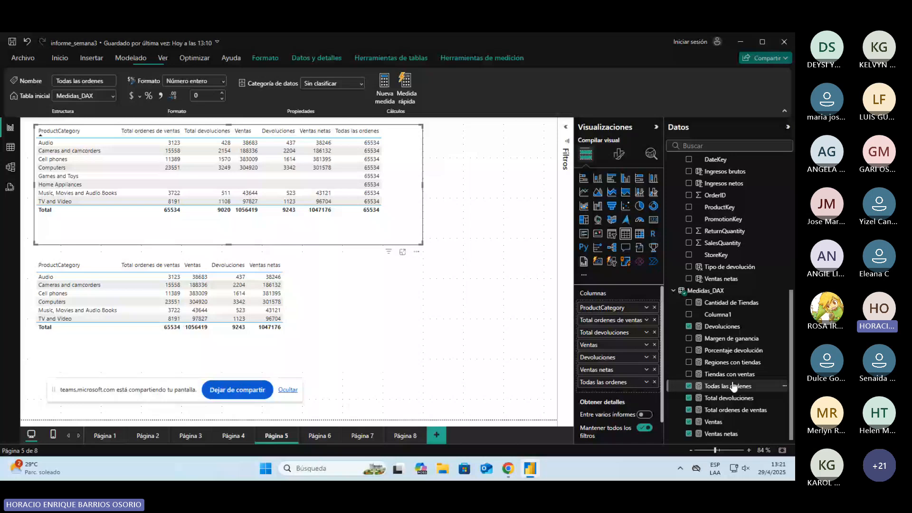
click(210, 134)
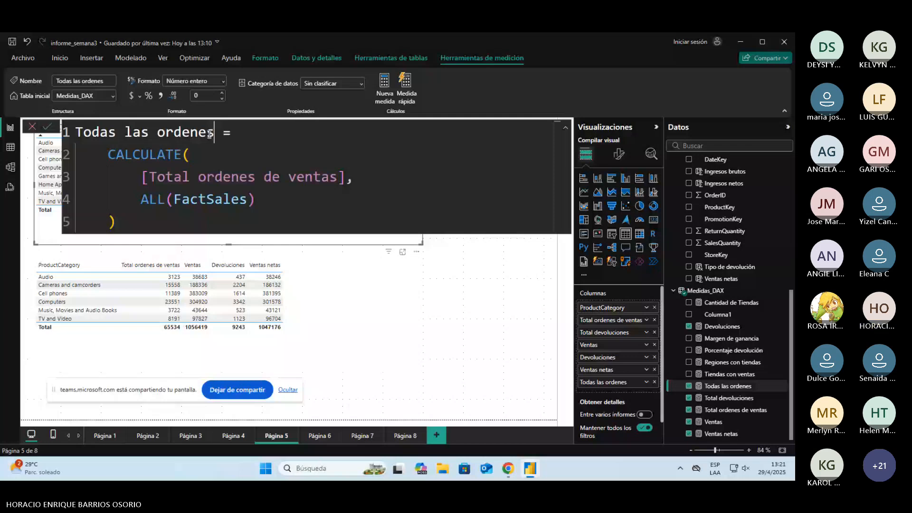
key(ctrl+z)
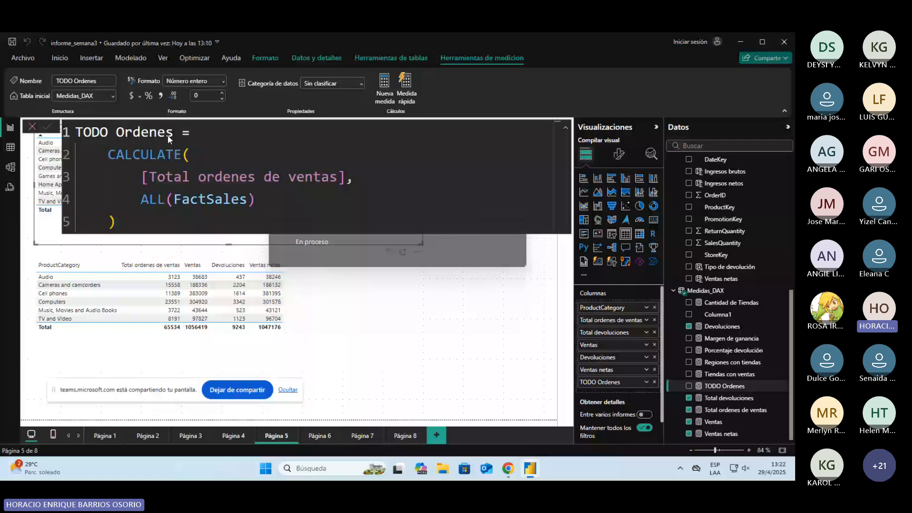
Step: Examine the TODO Ordenes formula's [Total ordenes de ventas] expression and ALL(FactSales) filter, and its column in the upper table
drag(142, 177, 349, 172)
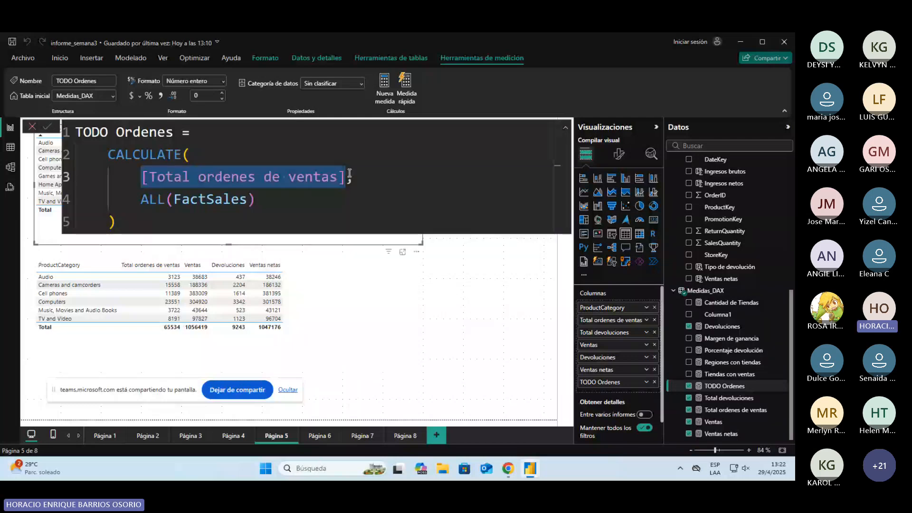
click(151, 203)
drag(142, 199, 259, 196)
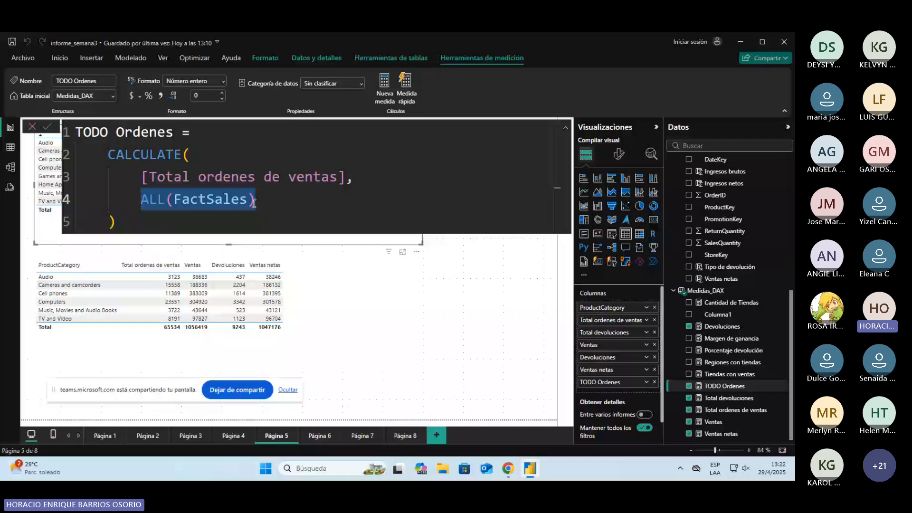
click(505, 247)
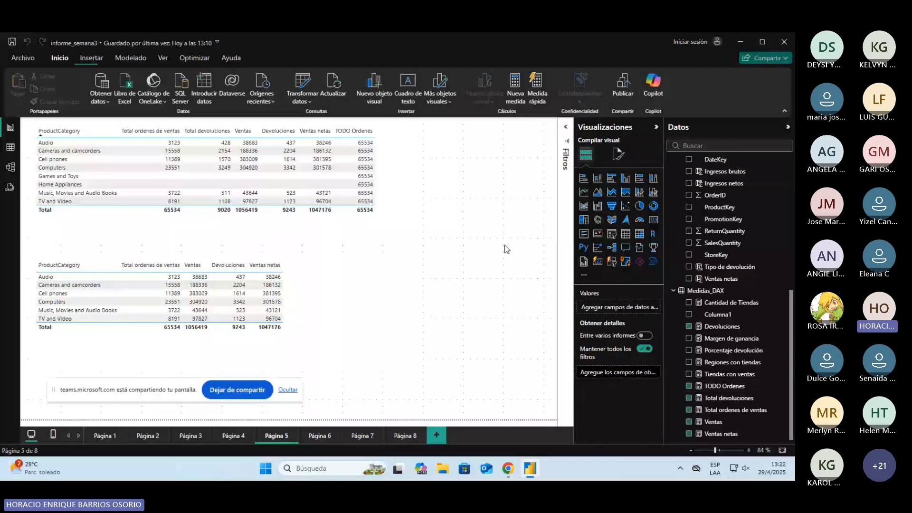
click(407, 208)
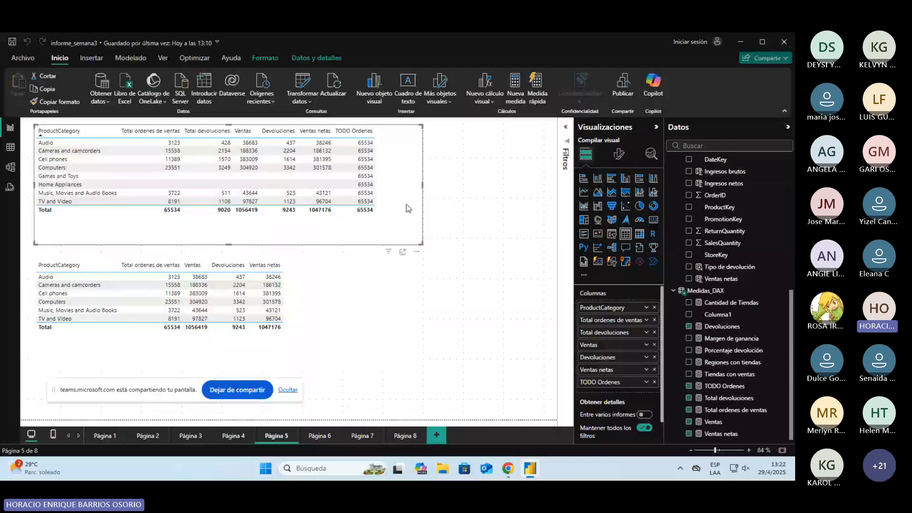
Step: Show the upper table in focus mode, removing and restoring its TODO Ordenes column to compare the product category rows
click(403, 252)
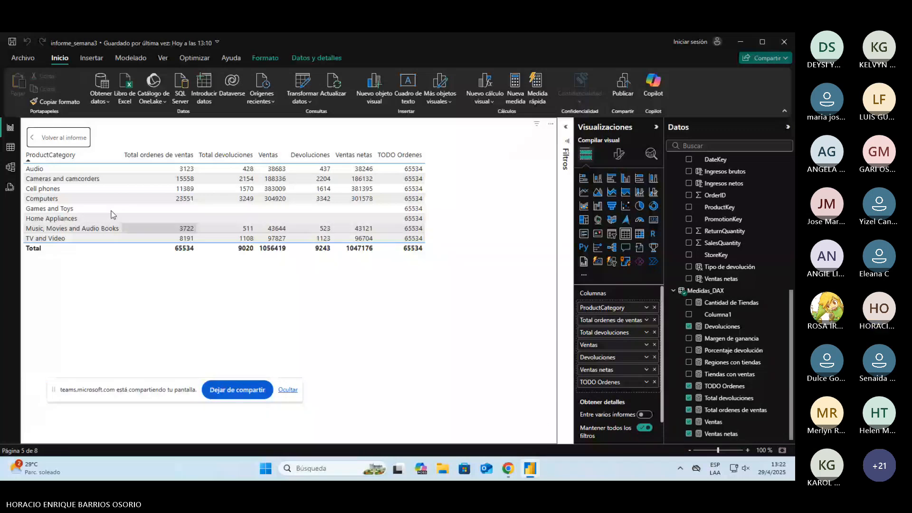
click(689, 386)
drag(719, 388, 379, 167)
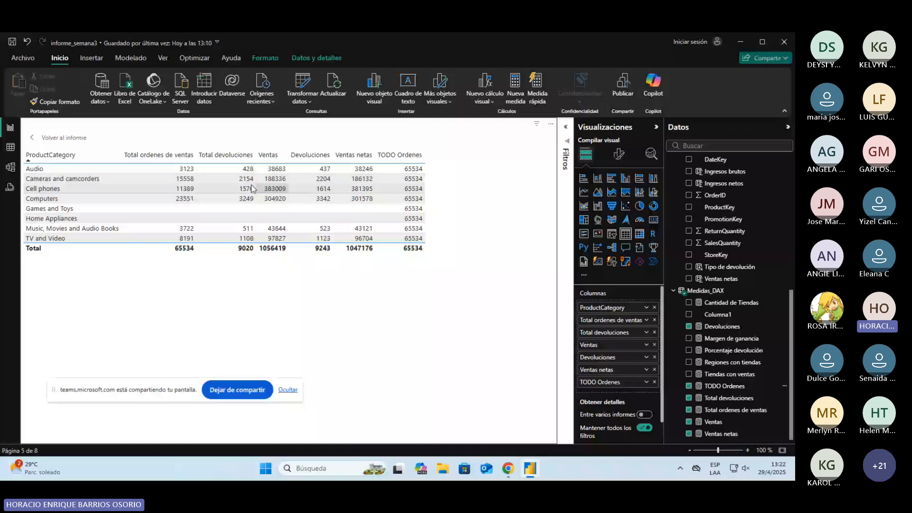
click(64, 138)
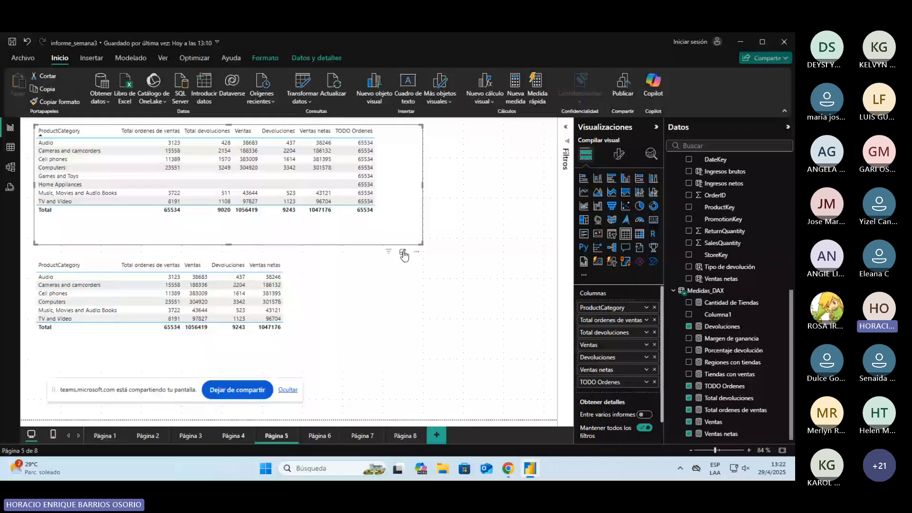
click(403, 253)
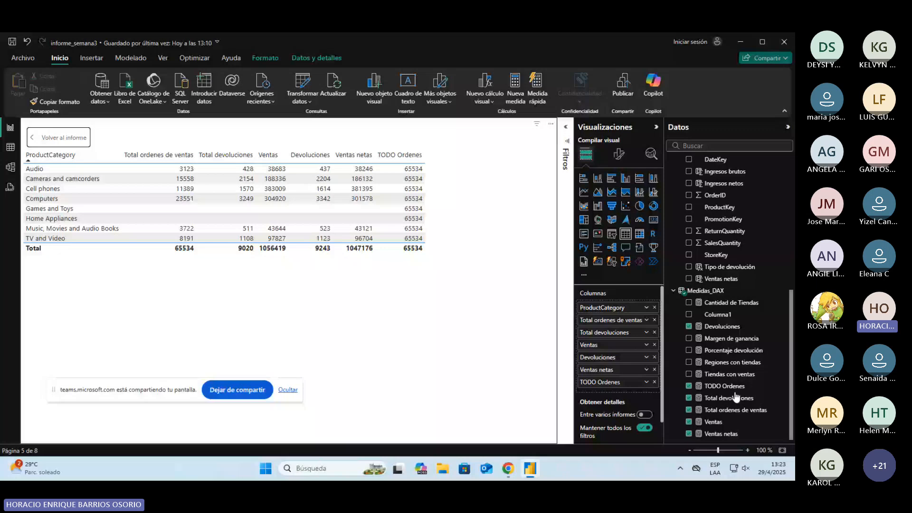
Step: Take TODO Ordenes out of the table, check the COUNTROWS(FactSales) formula of Total ordenes de ventas, and add the column back
click(689, 386)
click(735, 409)
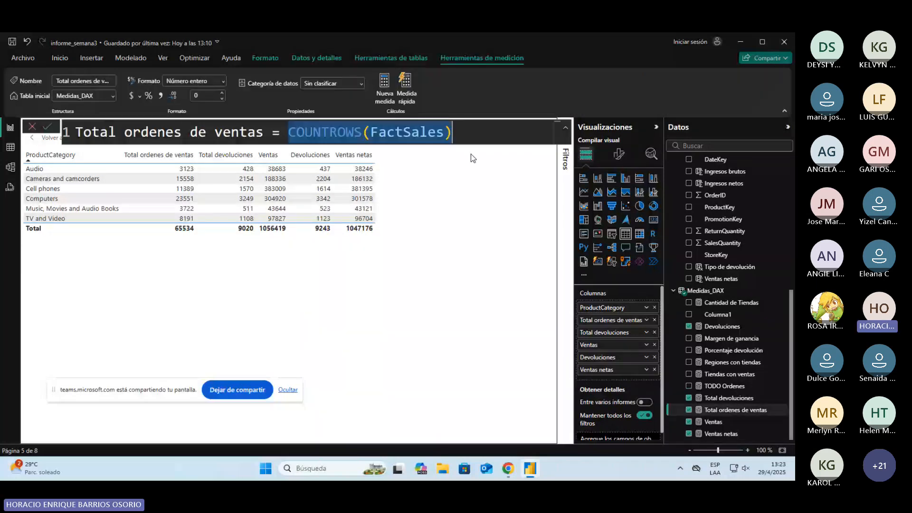
click(419, 198)
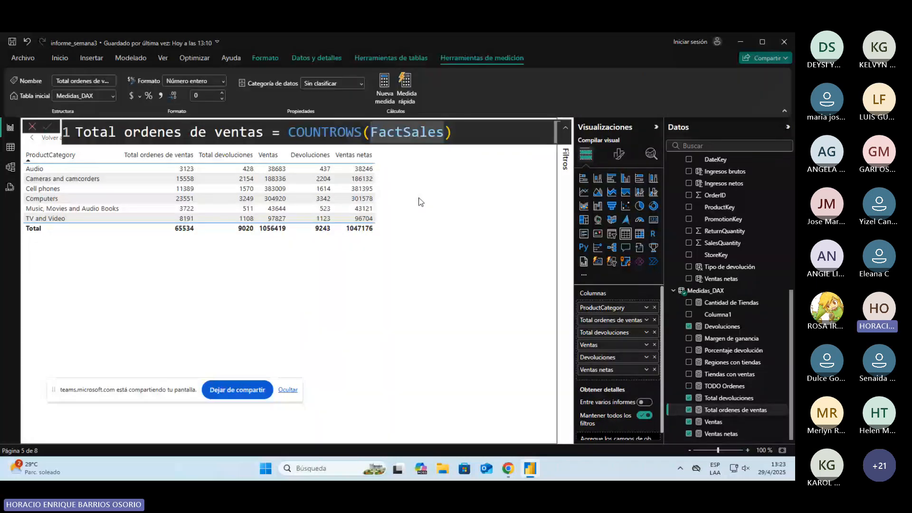
click(81, 242)
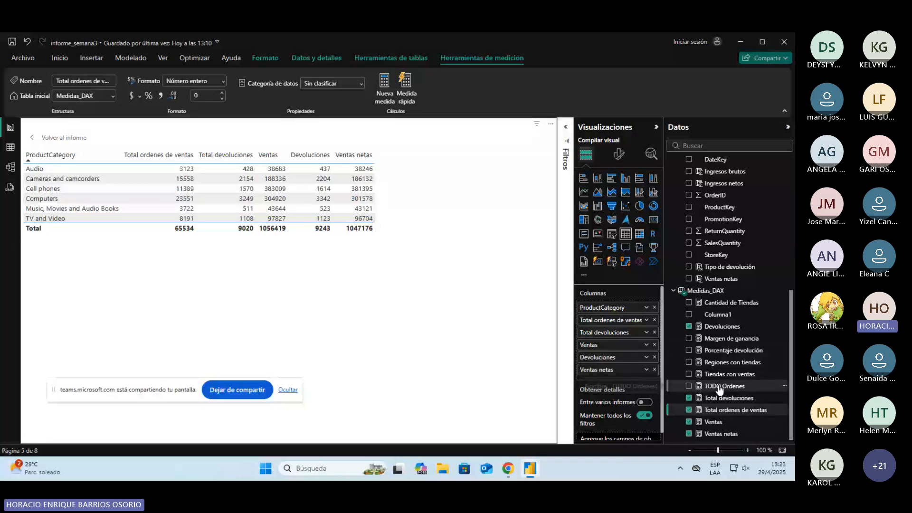
drag(720, 389, 398, 166)
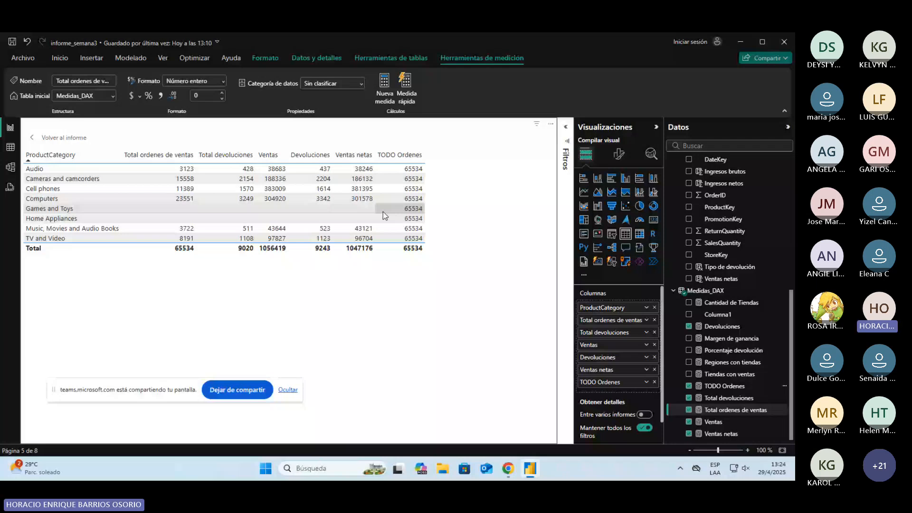
Step: Examine the table's Columna específica and Elementos de celda formatting options and the series they can be applied to
click(619, 154)
scroll(602, 359, down, 3)
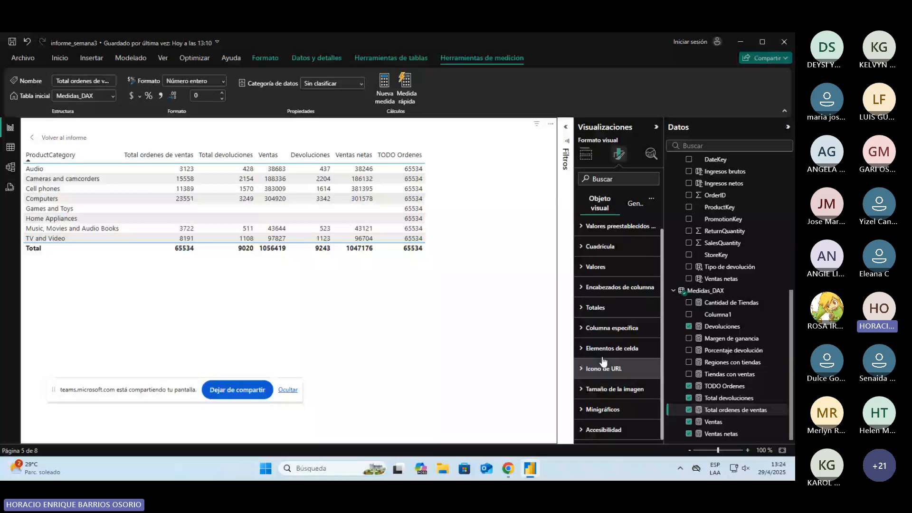
click(586, 332)
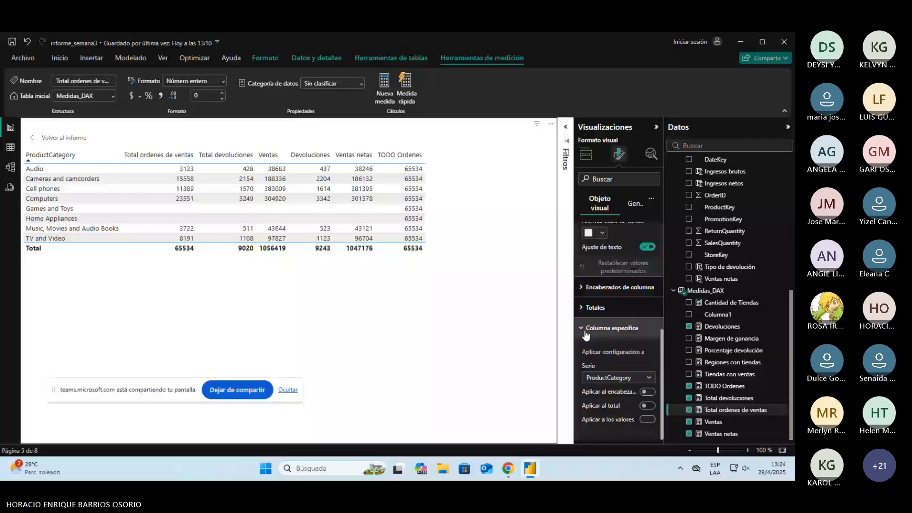
scroll(621, 355, down, 2)
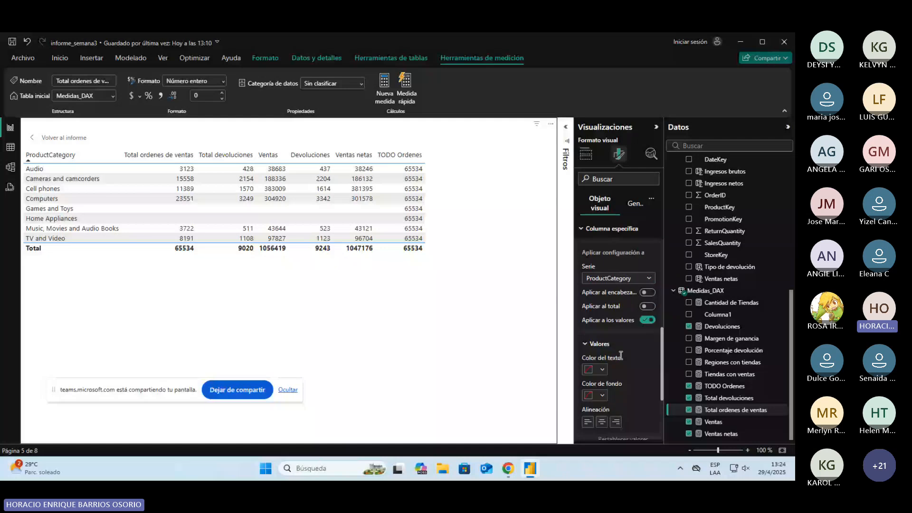
scroll(620, 355, down, 2)
click(617, 352)
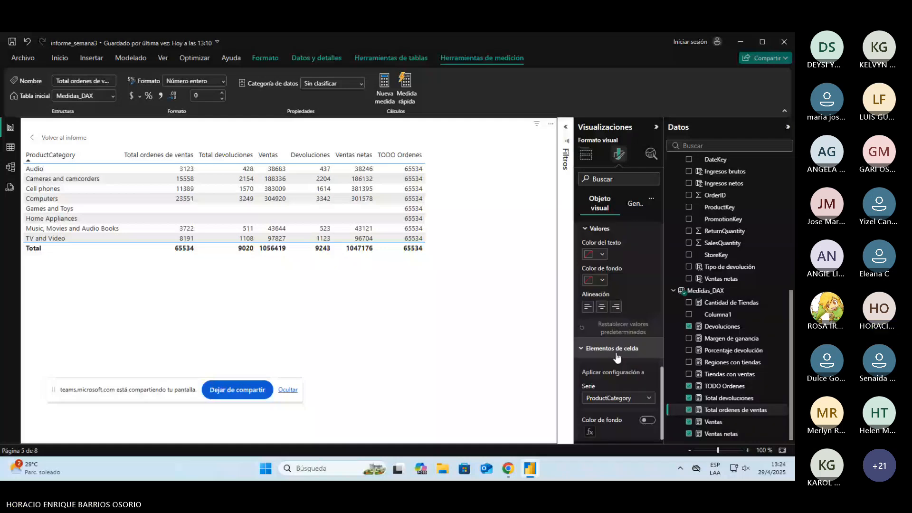
scroll(617, 356, down, 3)
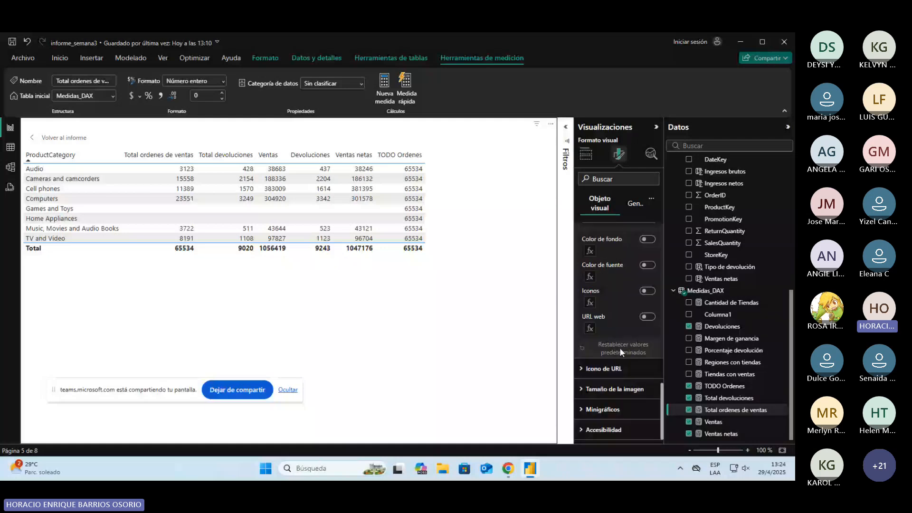
scroll(620, 352, up, 1)
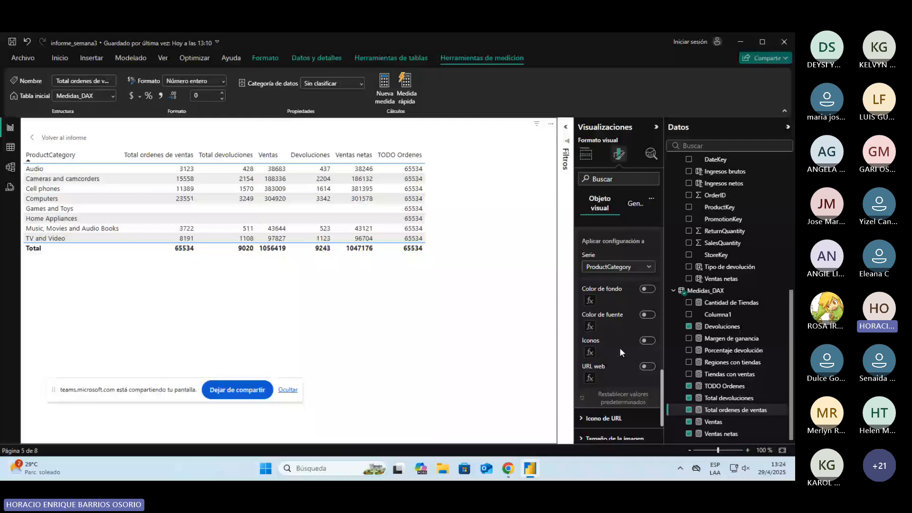
click(632, 267)
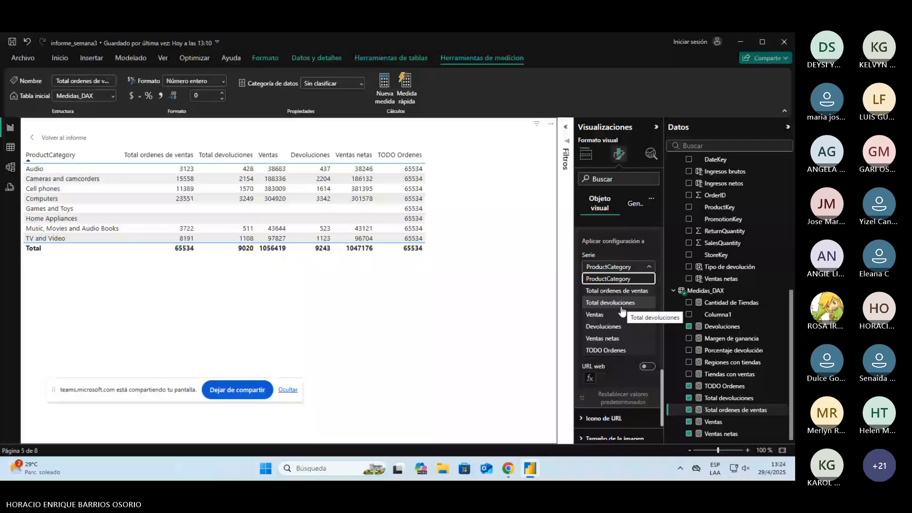
click(651, 154)
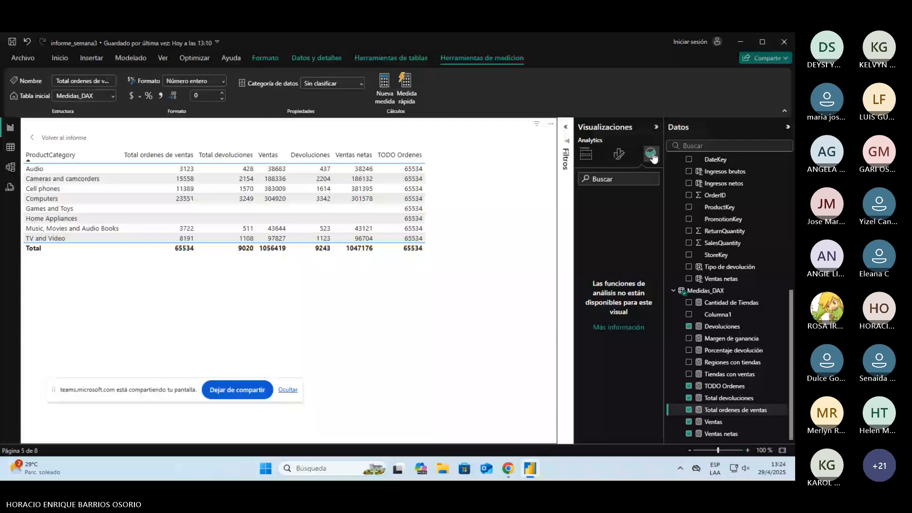
Step: Examine the table's style presets and general Formato de datos options for the Total ordenes de ventas column
click(619, 155)
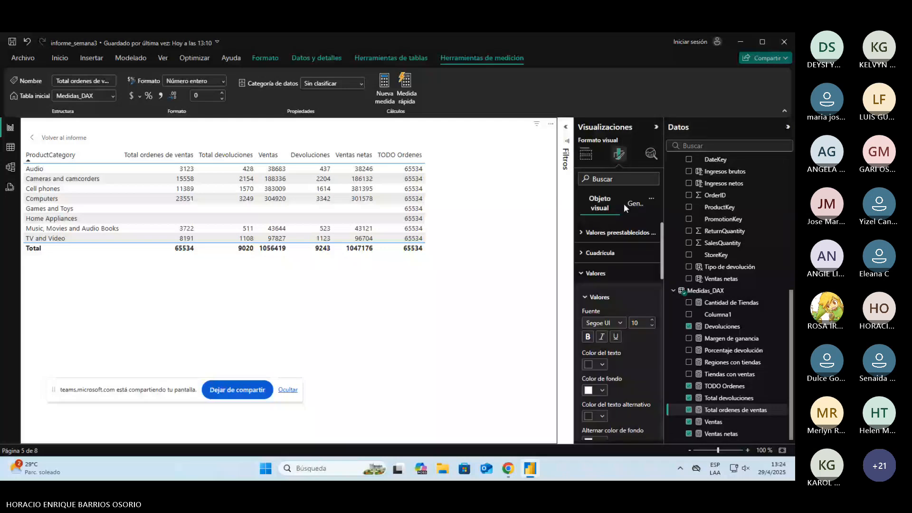
click(598, 234)
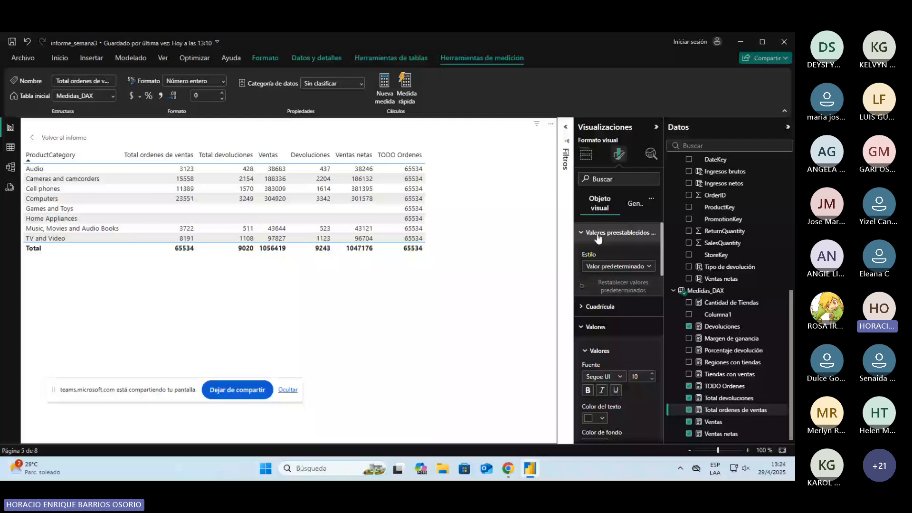
click(630, 204)
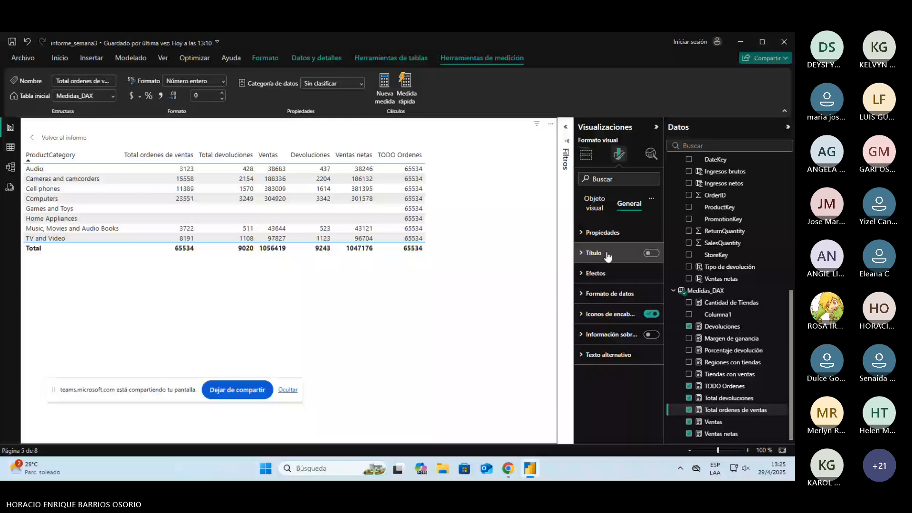
click(610, 295)
click(637, 299)
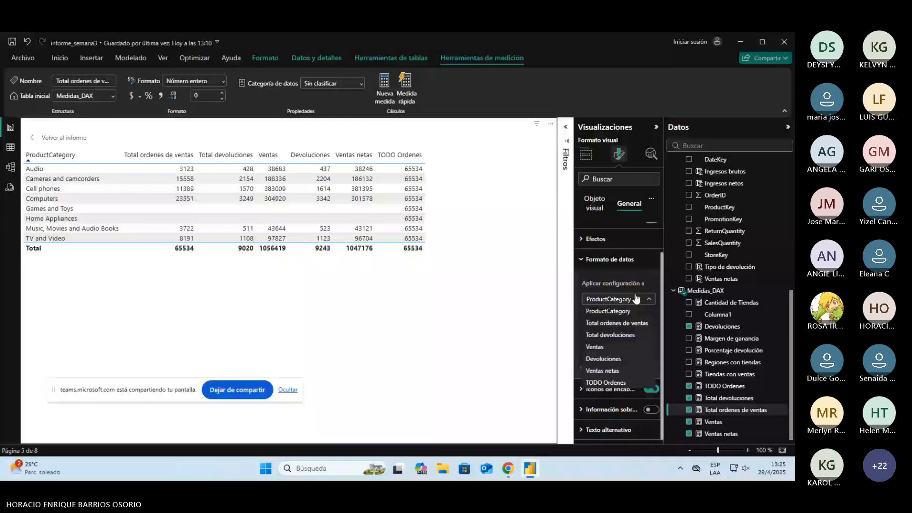
click(627, 324)
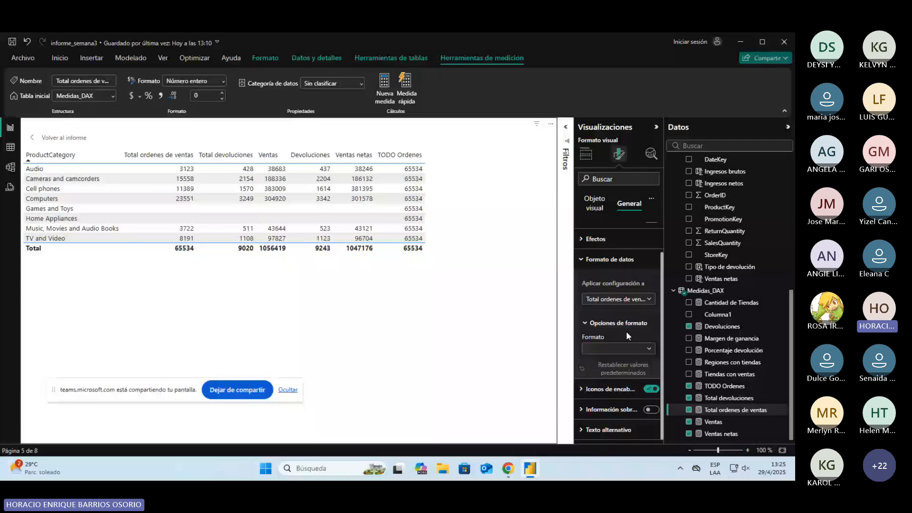
click(584, 157)
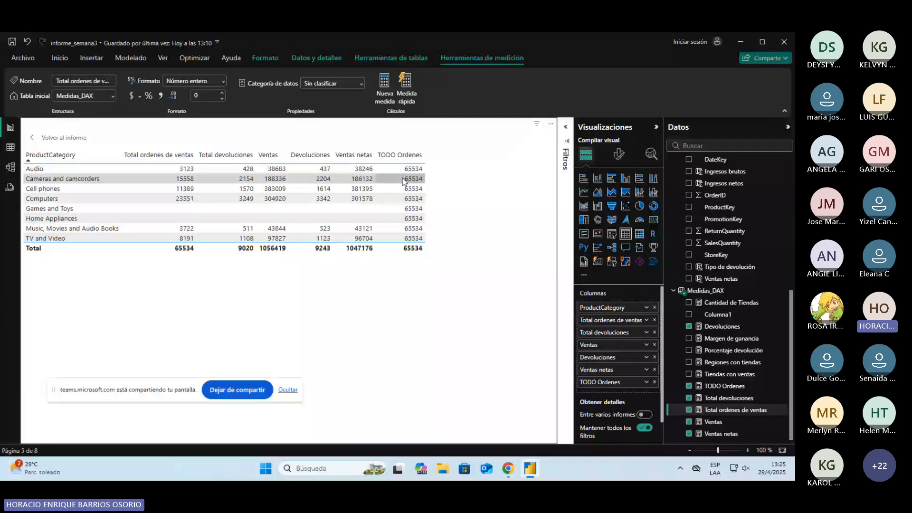
click(409, 155)
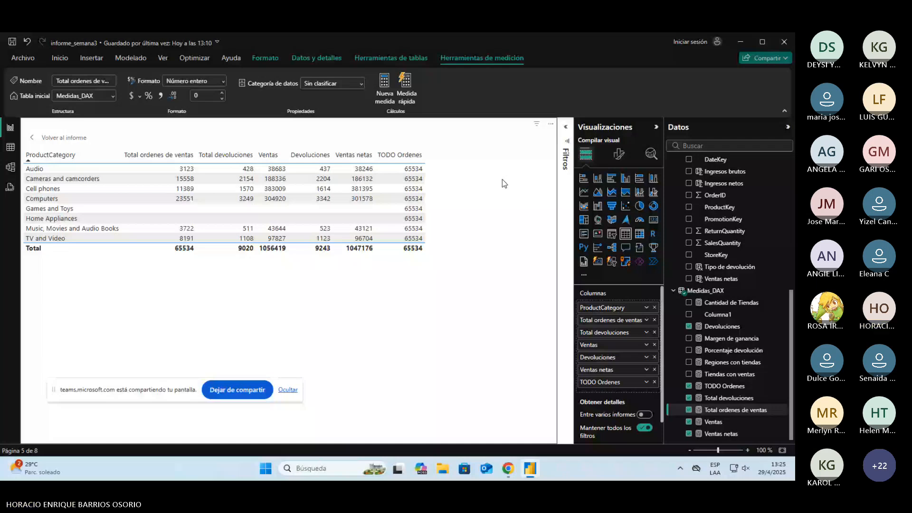
Step: Start a new measure % Ordenes with a DIVIDE function that takes [Total ordenes de ventas] as its numerator
key(alt+Tab)
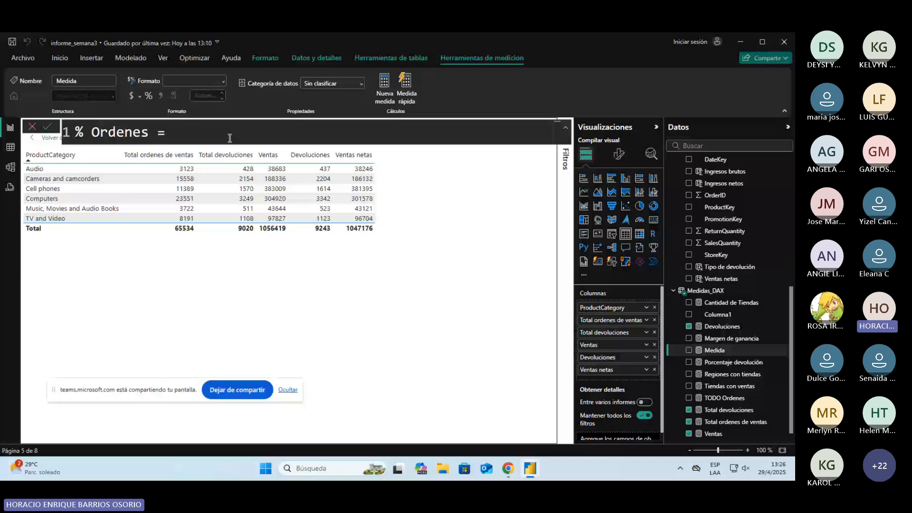
key(shift+Return)
text(DIVIDE()
key(shift+Return)
text(tot)
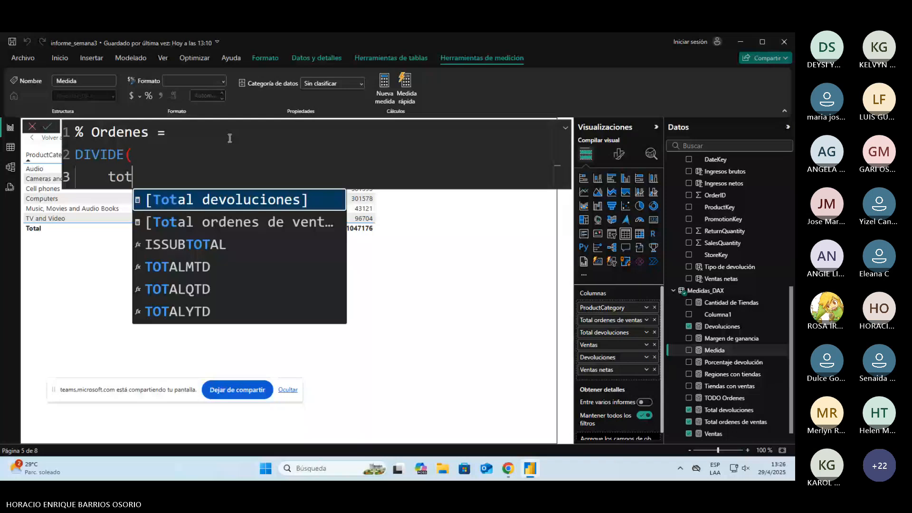
key(Down)
key(Tab)
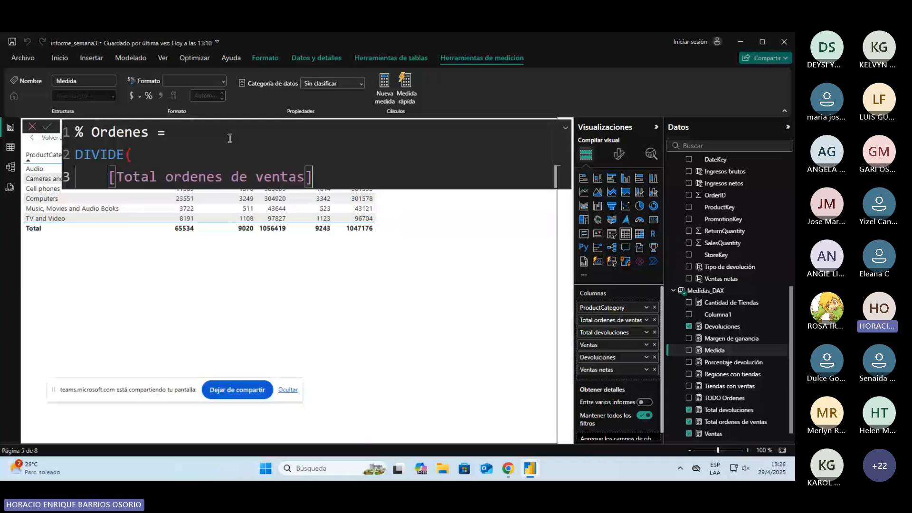
Step: Complete the DIVIDE formula with [TODO Ordenes] as denominator and 0 as alternate result, and commit the % Ordenes measure
text(,tod)
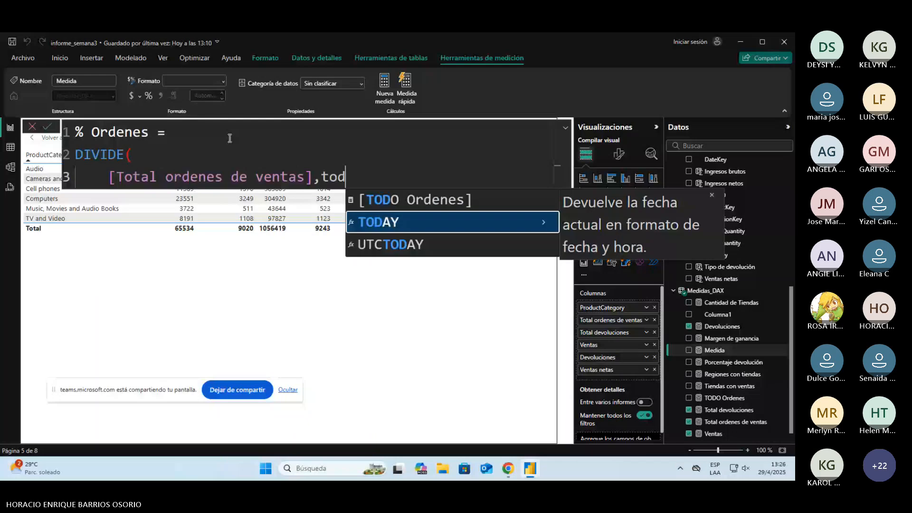
text(o)
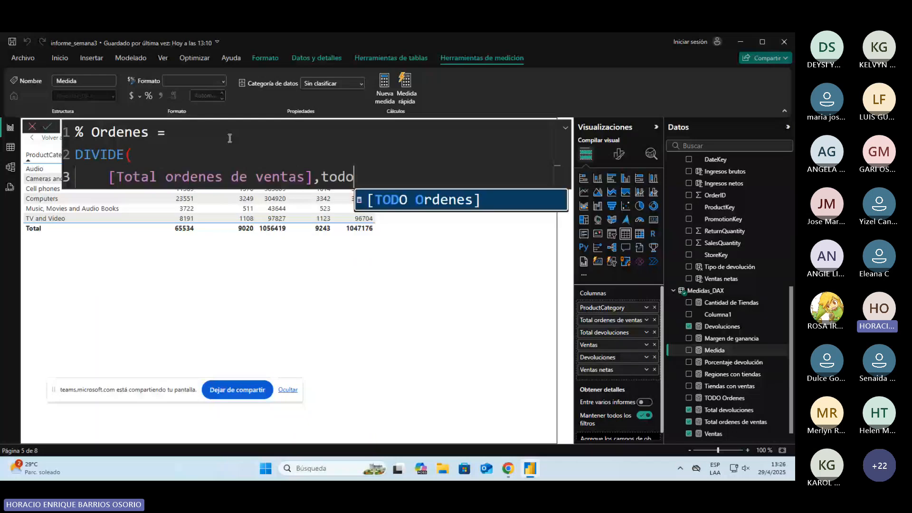
key(Tab)
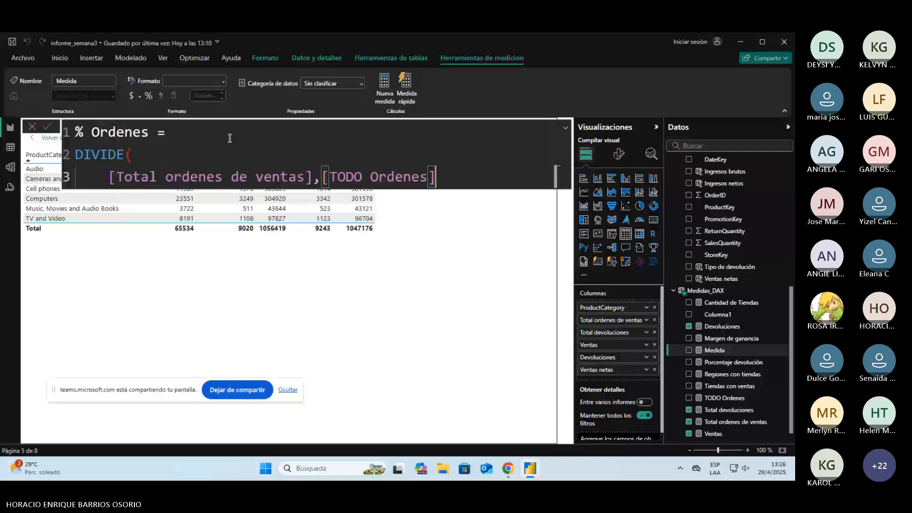
text(,0)
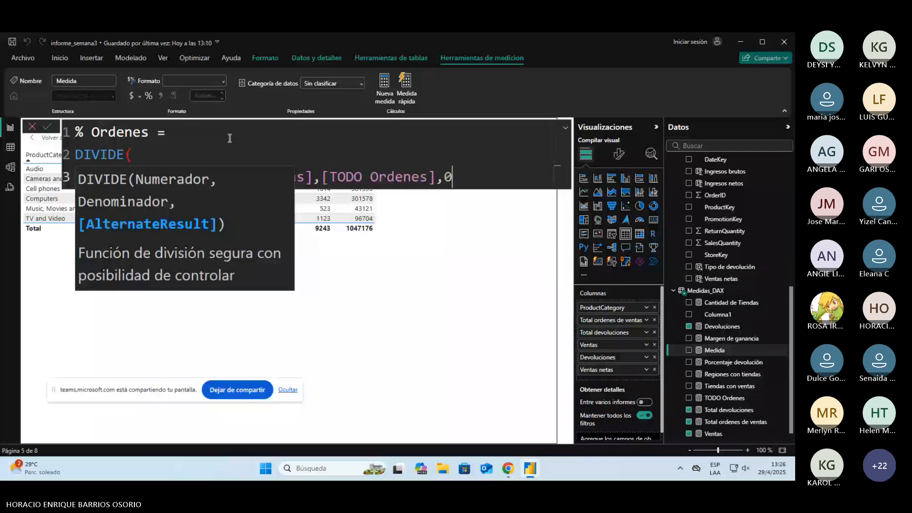
key(shift+Return)
text())
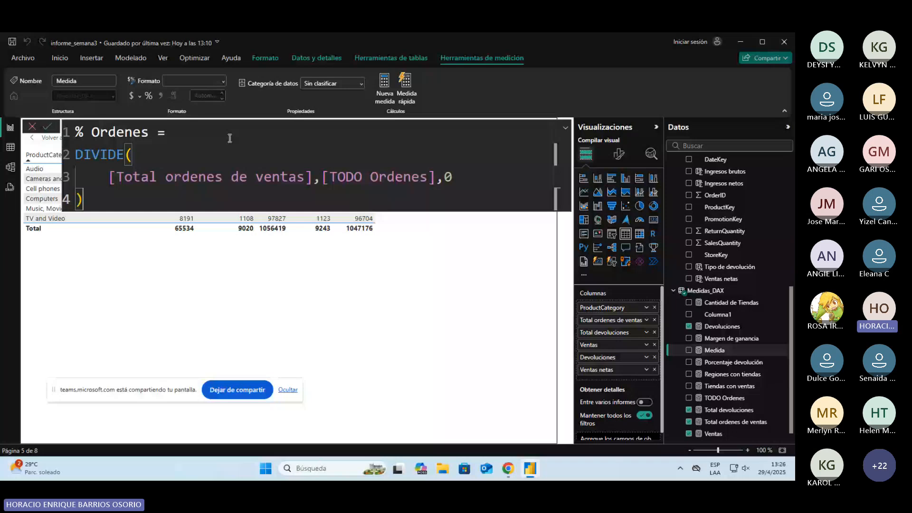
key(Return)
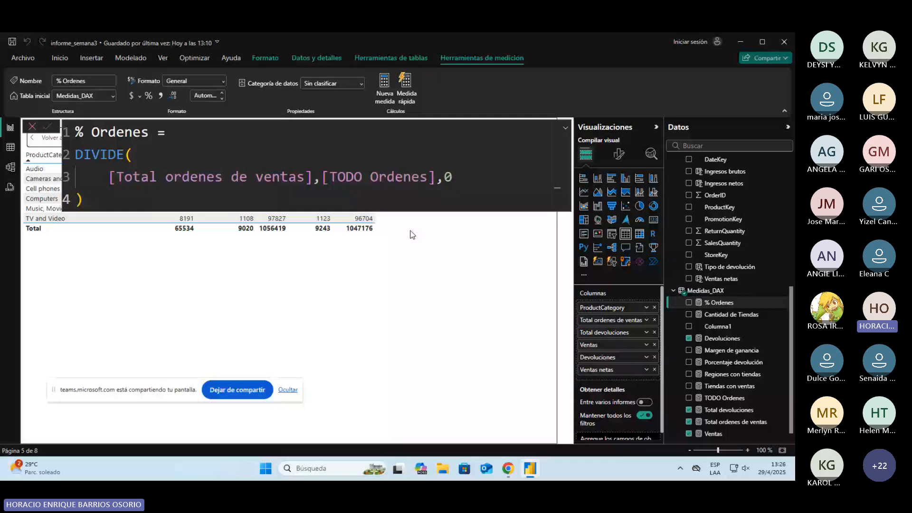
Step: Add % Ordenes as a column in the focused table and format the measure as a percentage
click(31, 129)
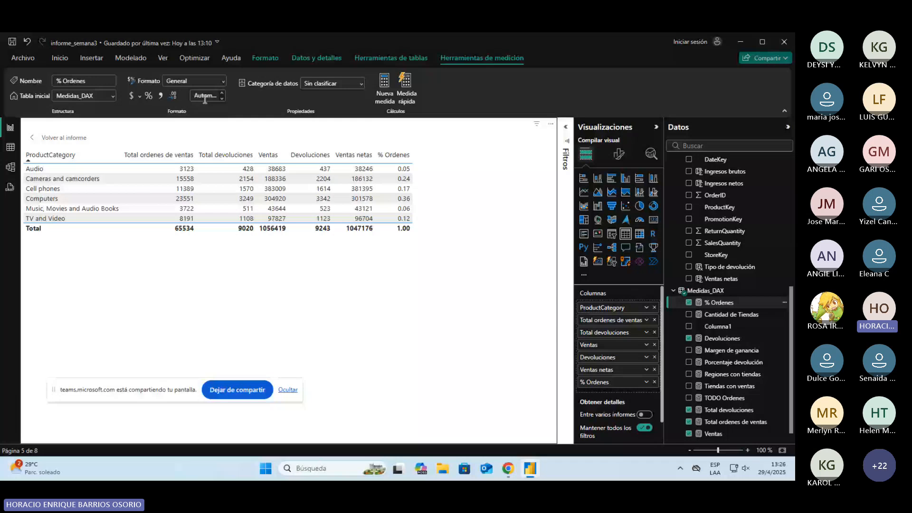
click(149, 96)
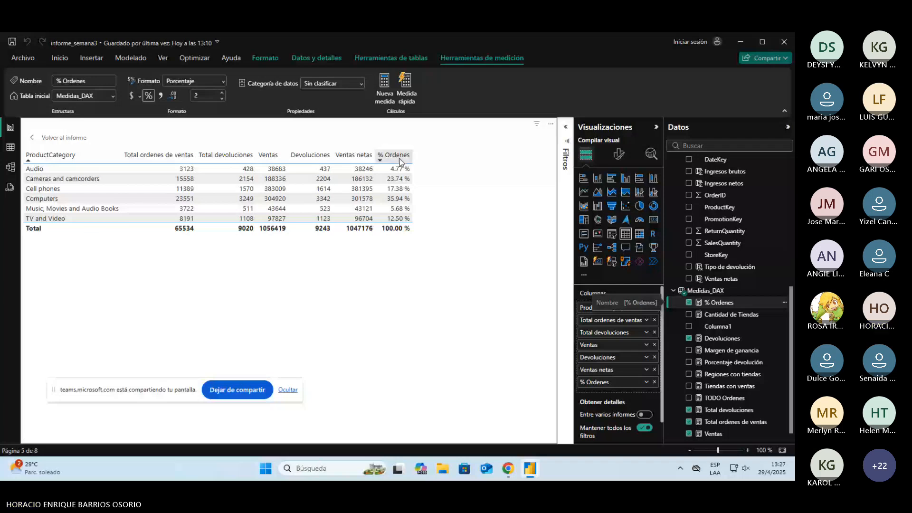
Step: Add TODO Ordenes beside % Ordenes to compare the two columns, and remove it from the table again
click(739, 399)
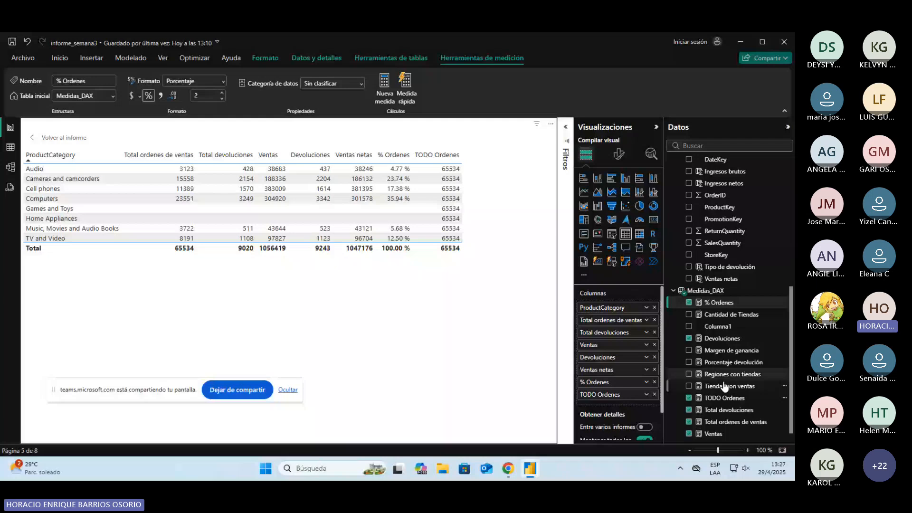
click(690, 399)
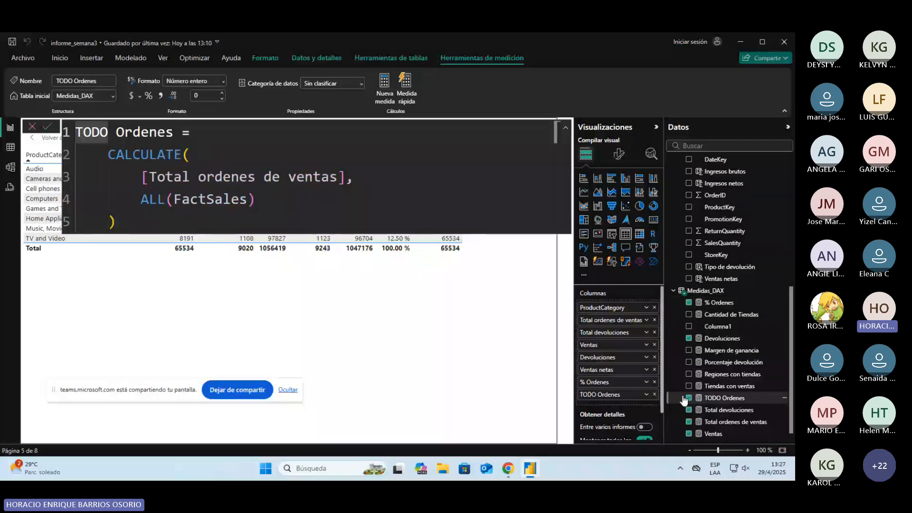
click(687, 398)
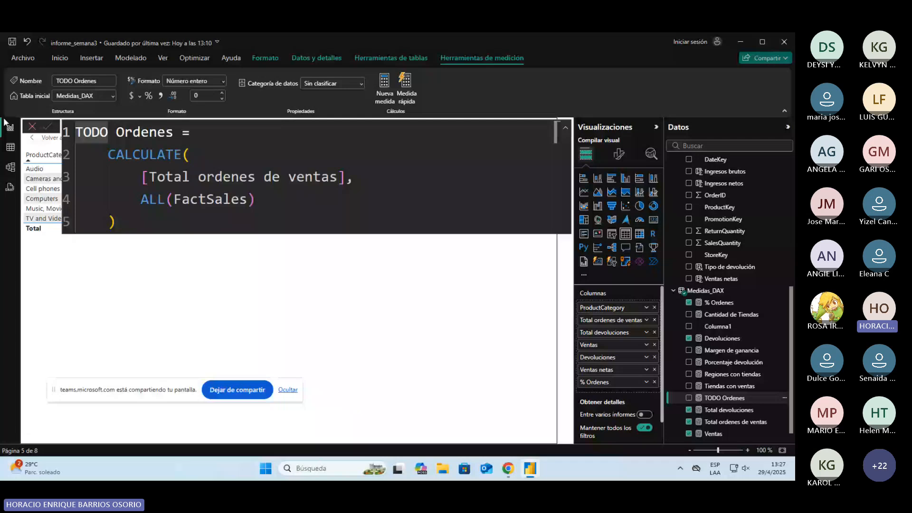
click(32, 126)
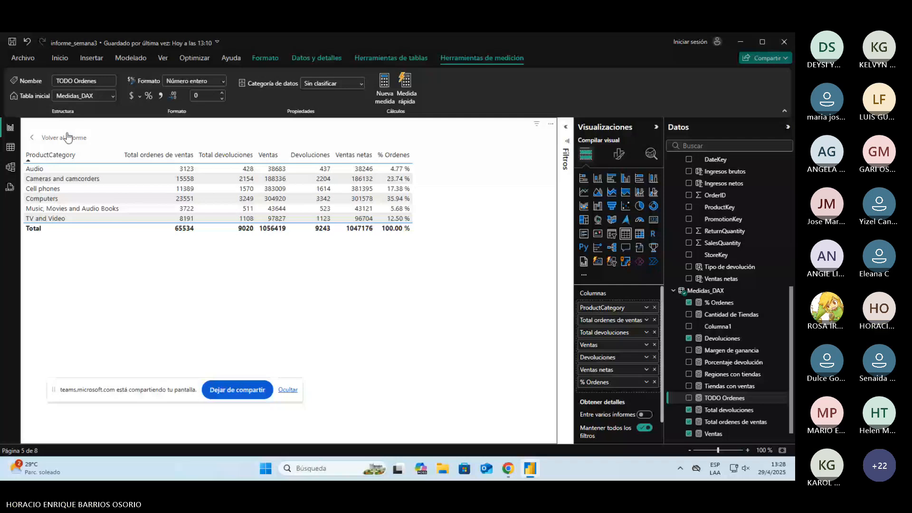
Step: Switch to the informe_semana3 [COMPLETO] report and examine the rows of its DimStores, DimProduct and DimProductCategory tables
key(alt+Tab)
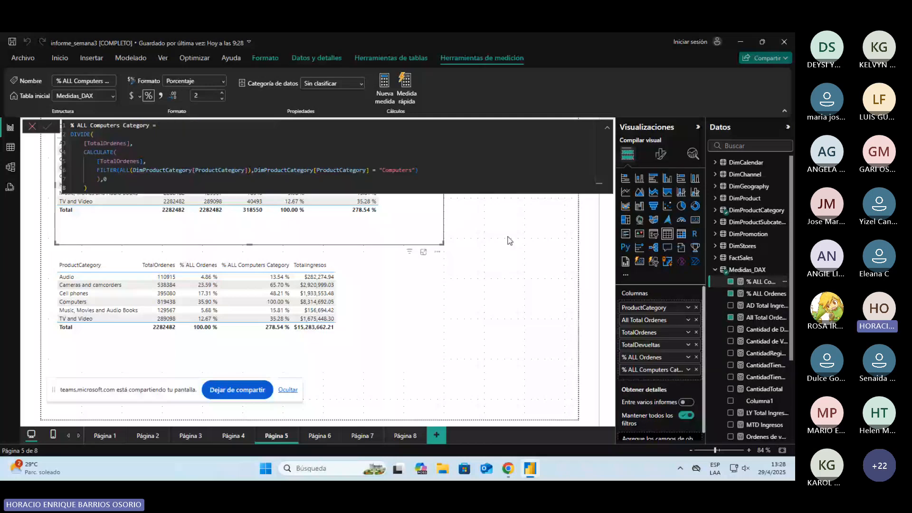
key(alt+Tab)
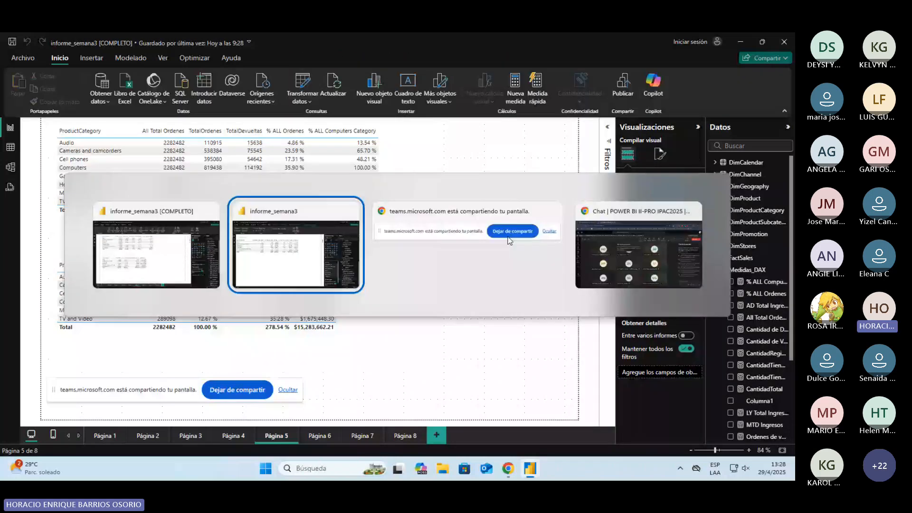
click(416, 184)
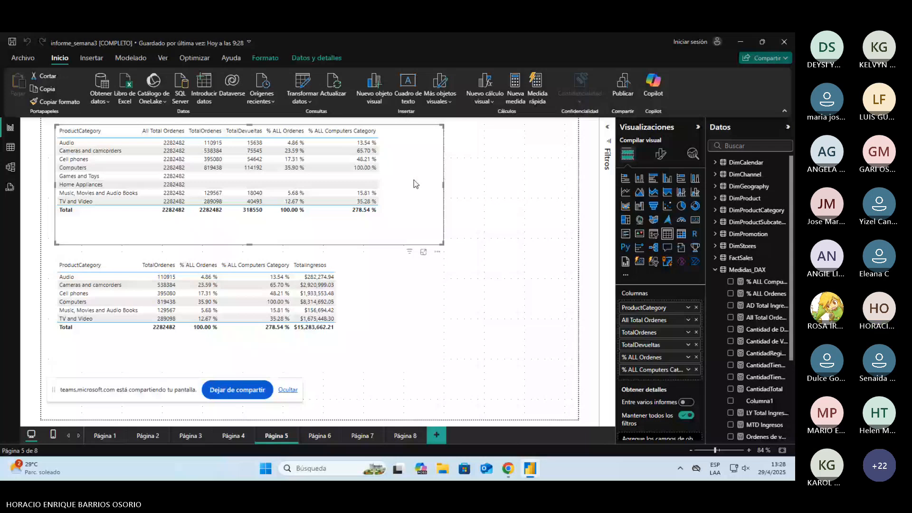
click(10, 146)
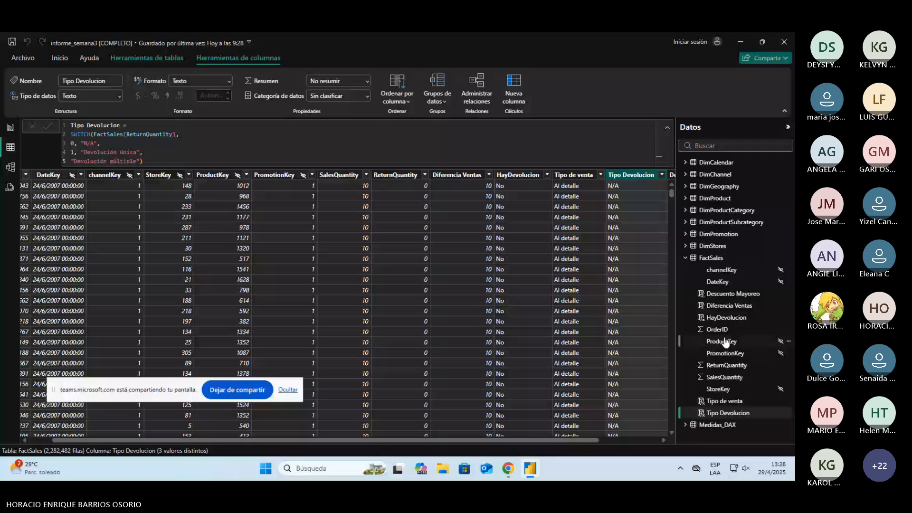
click(712, 246)
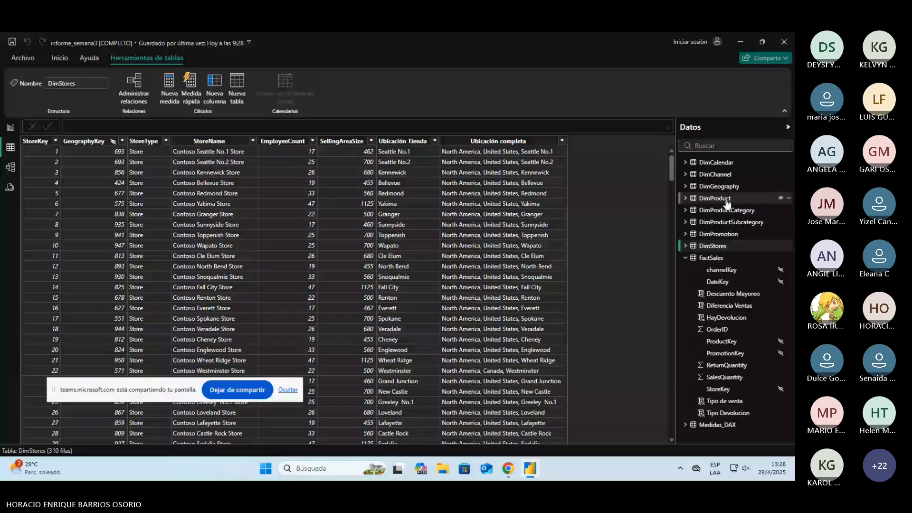
click(725, 199)
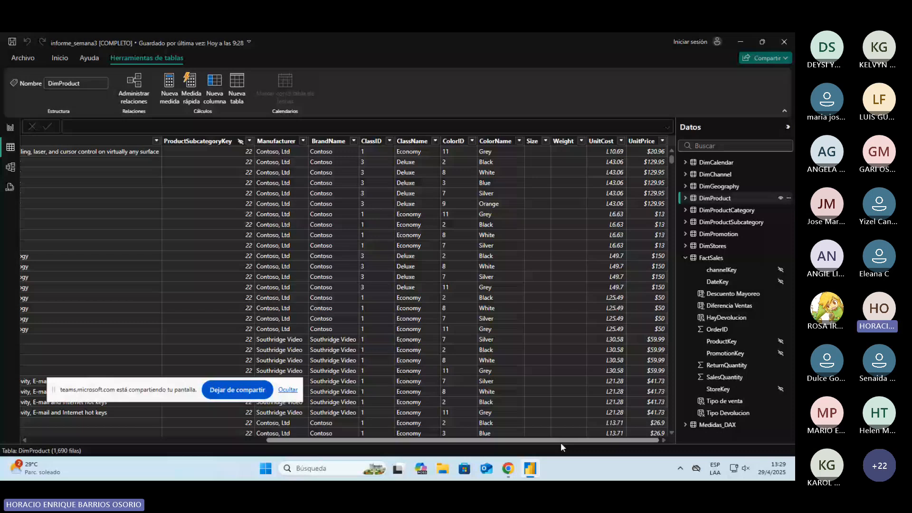
drag(561, 443, 228, 287)
scroll(249, 201, right, 5)
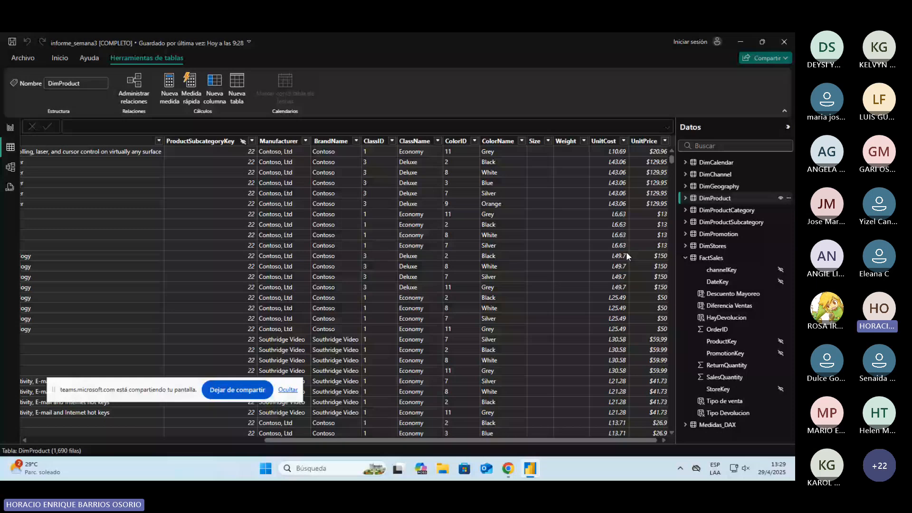
click(726, 210)
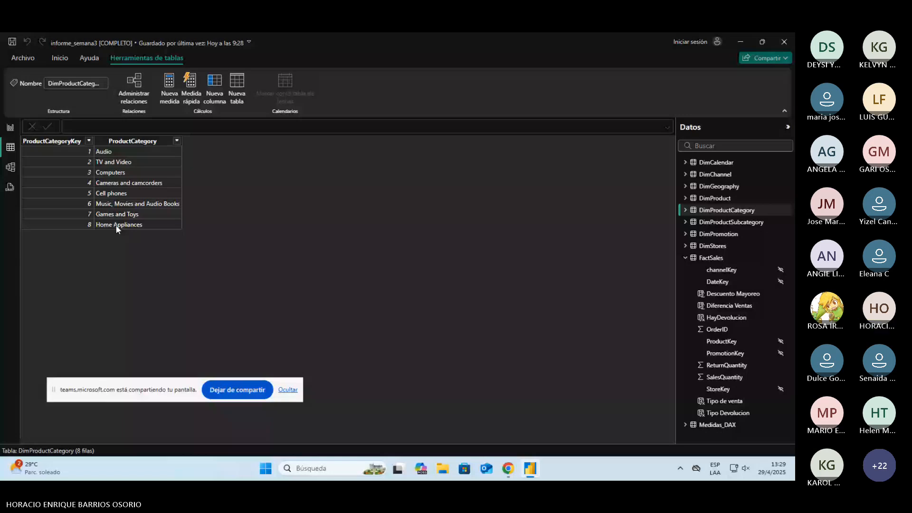
click(10, 128)
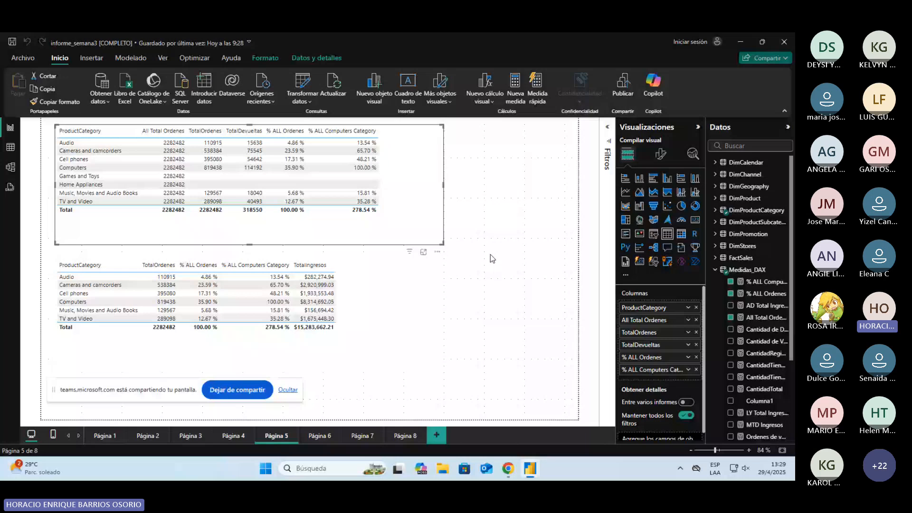
Step: Return to informe_semana3 and examine the subcategory names and their category keys in the DimProductSubcategory table
key(alt+Tab)
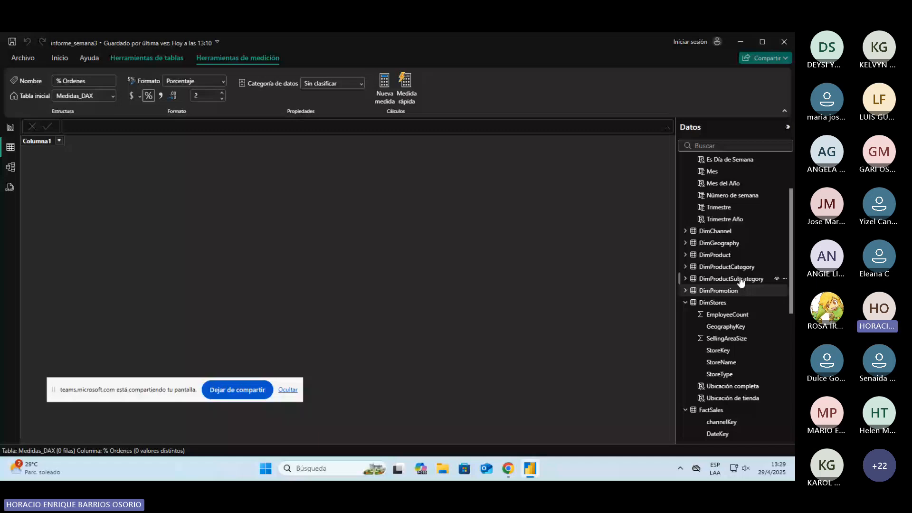
click(742, 281)
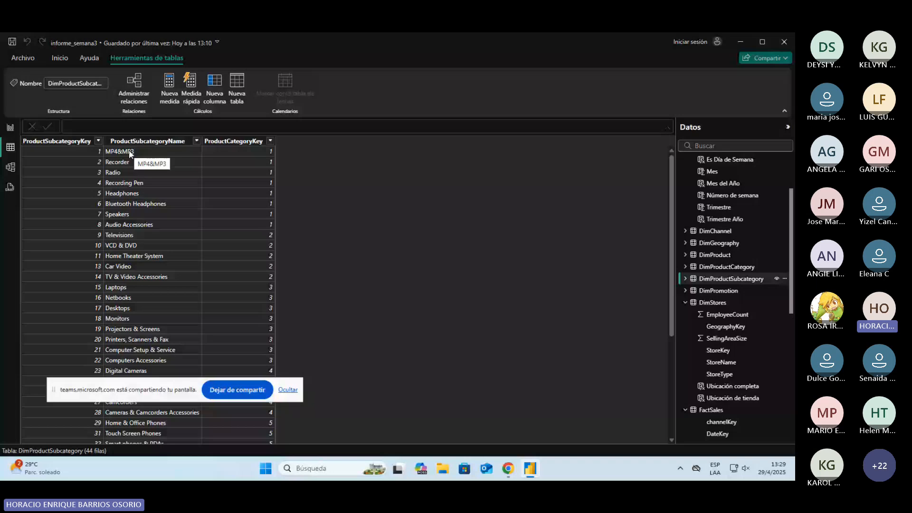
scroll(144, 331, down, 3)
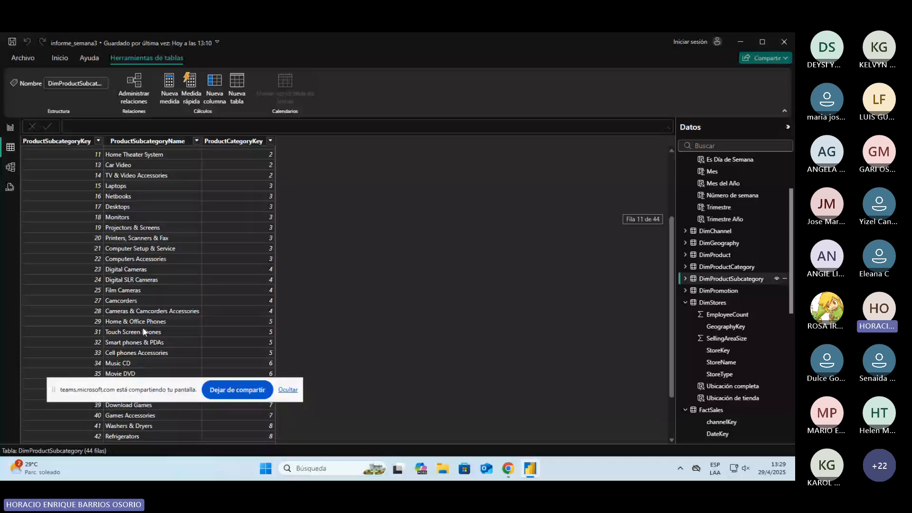
scroll(144, 331, down, 3)
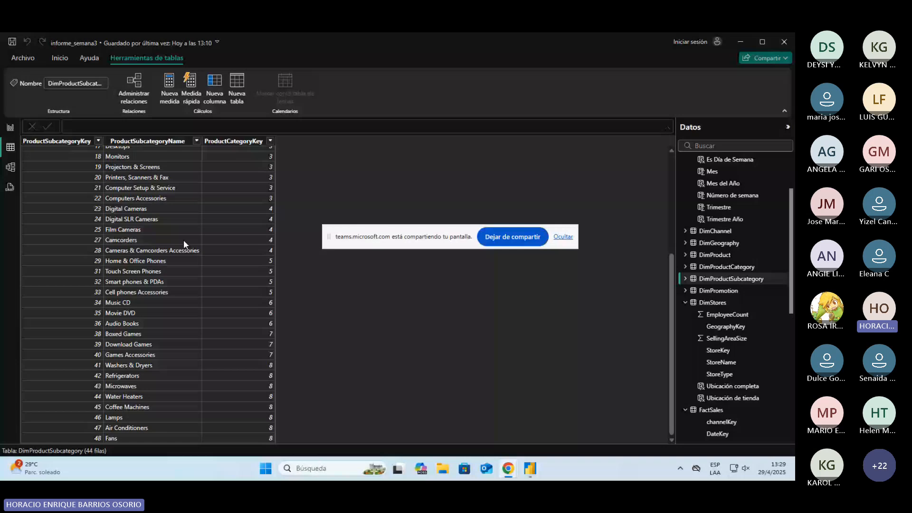
click(184, 240)
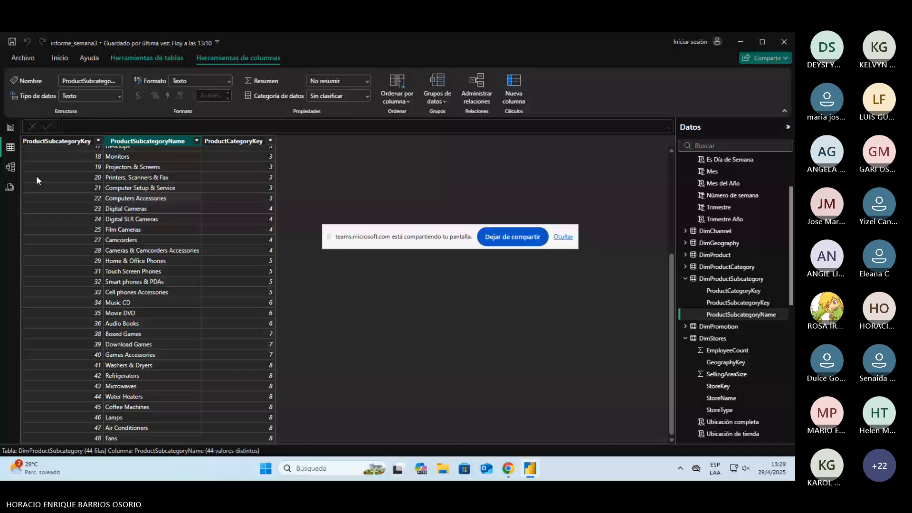
Step: Review the % ALL Computers Category formula in informe_semana3 [COMPLETO] and go back to the informe_semana3 report
key(alt+Tab)
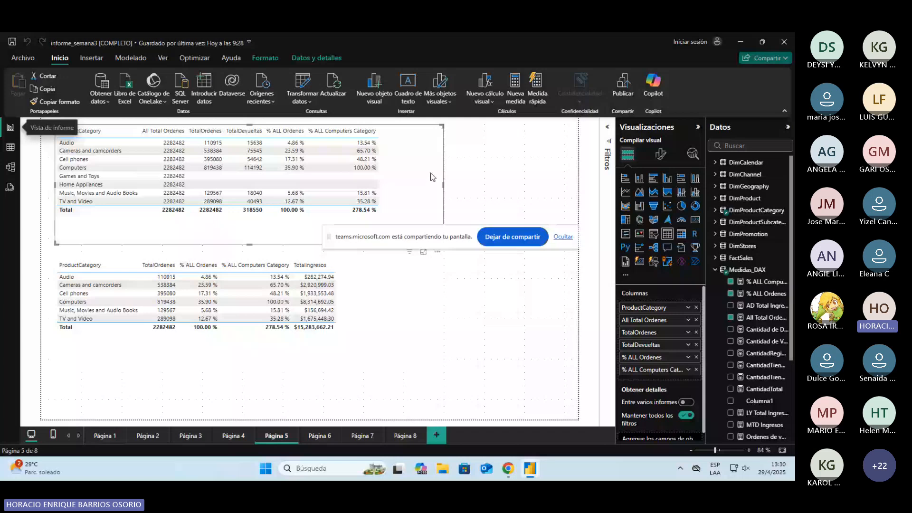
click(766, 282)
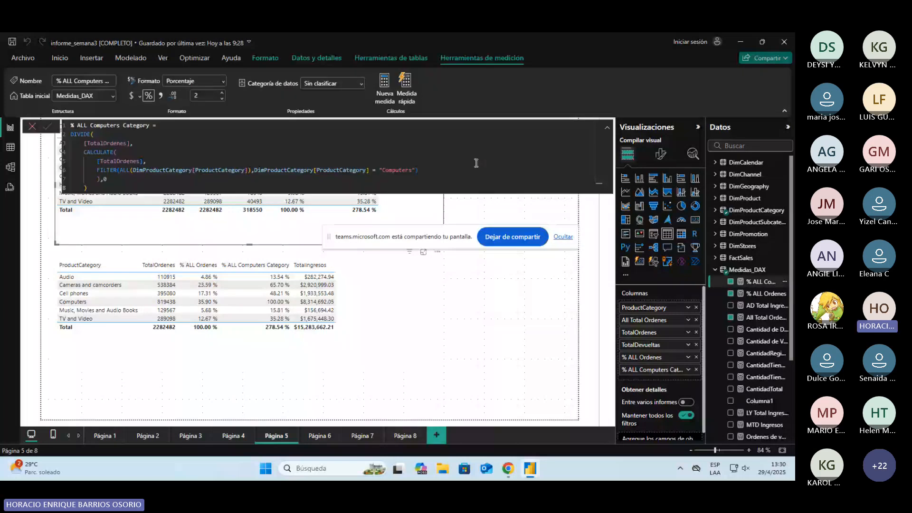
key(alt+Tab)
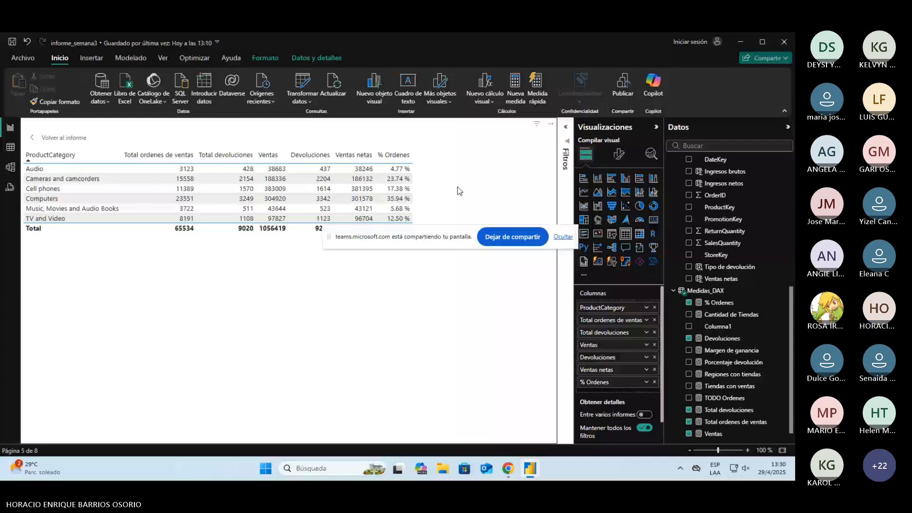
Step: Create a new measure named Categoría computadoras and begin a second line for its formula
click(524, 93)
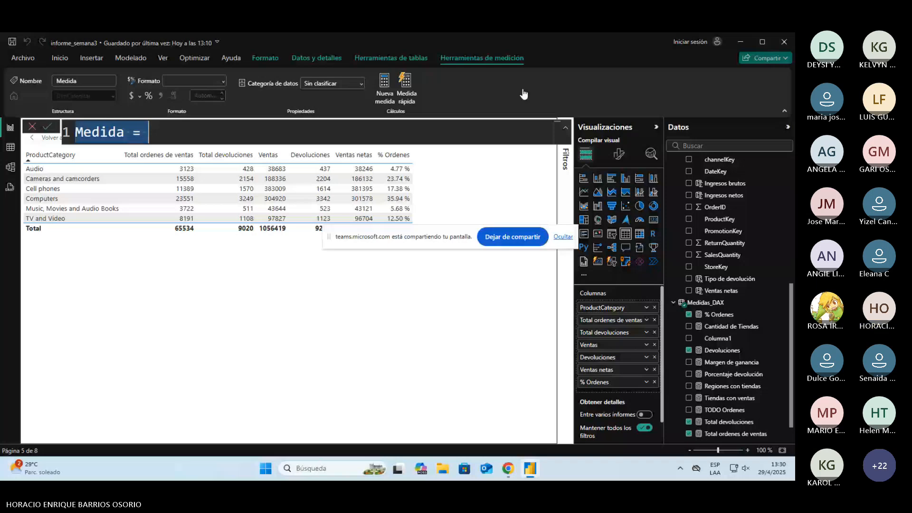
text(Categorí)
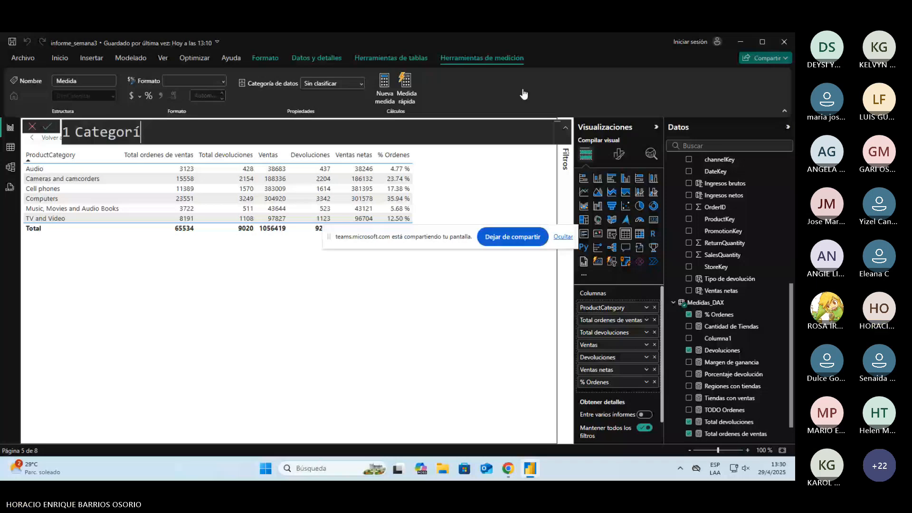
text(a computadoras =)
key(shift+Return)
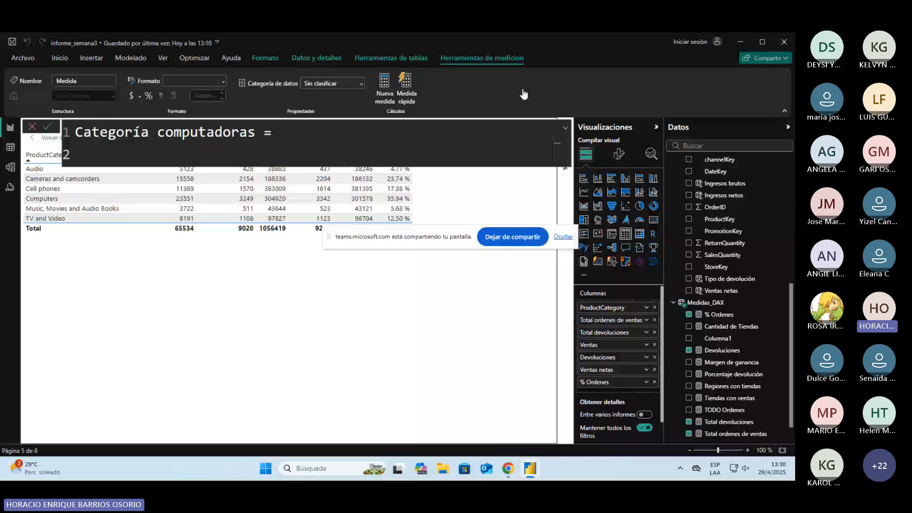
Step: Consult the reference formula and open a CALCULATE function with [Total ordenes de ventas] as its expression
key(alt+Tab)
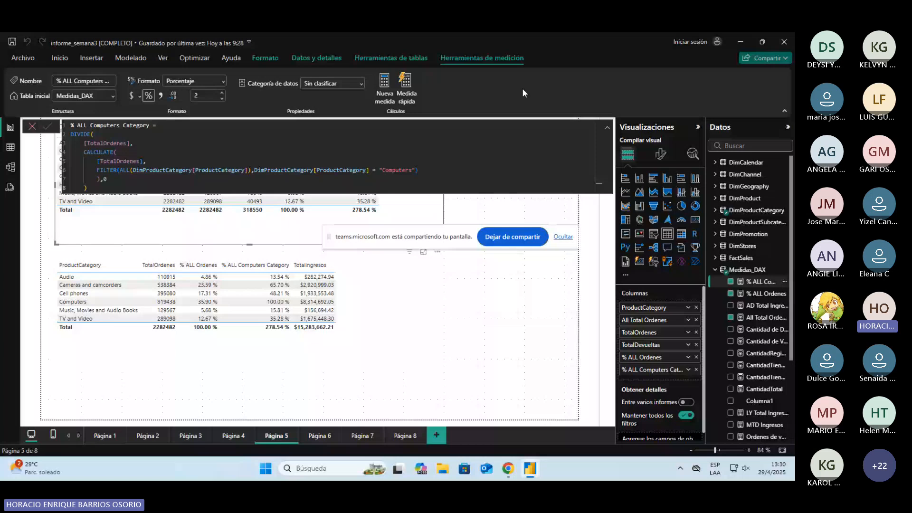
key(alt+Tab)
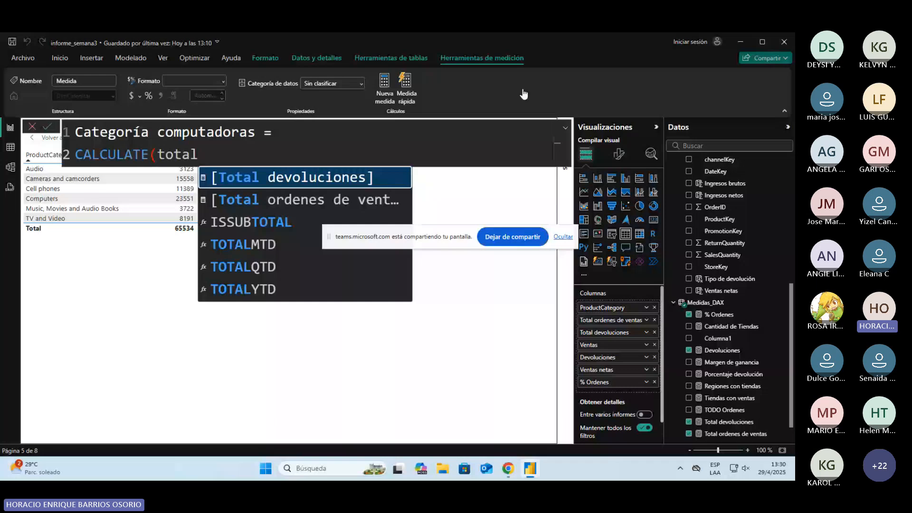
key(Down)
key(Tab)
text(,)
key(shift+Return)
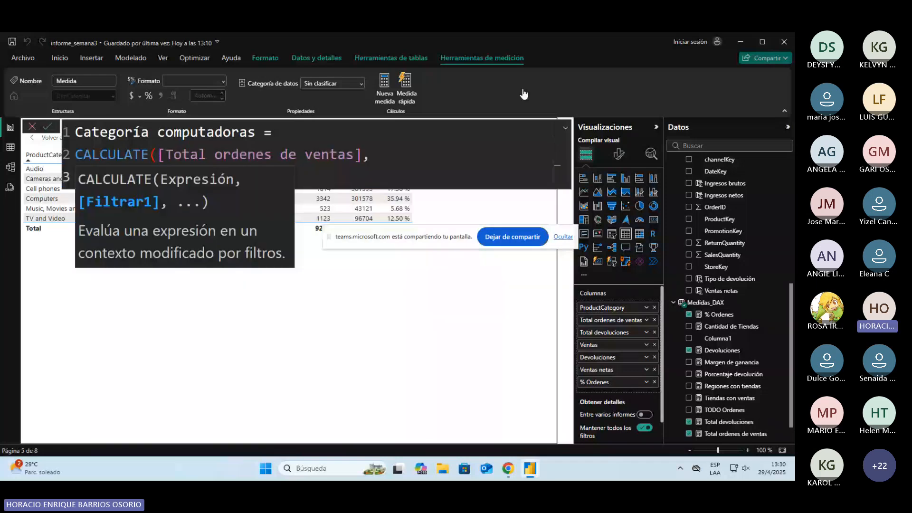
Step: Open a FILTER function on the third line as CALCULATE's filter argument, checking it against the reference measure
key(alt+Tab)
key(alt+Tab)
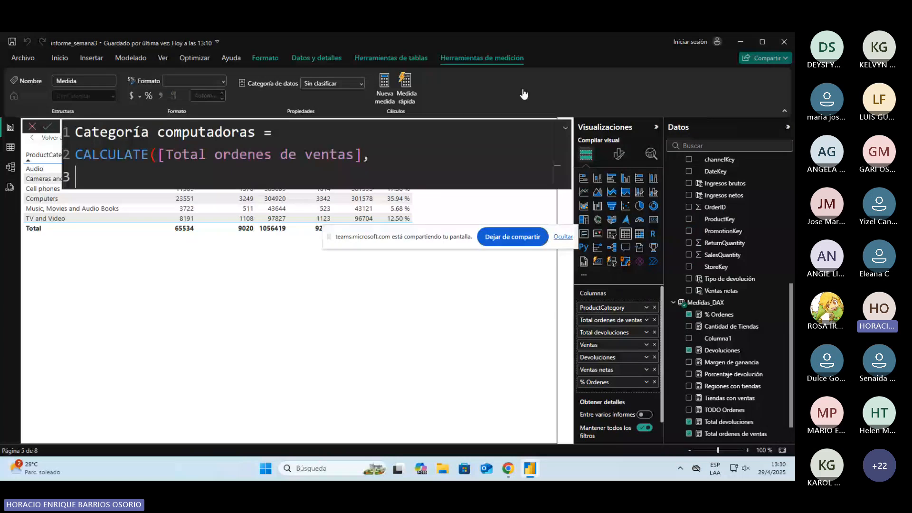
text(fil)
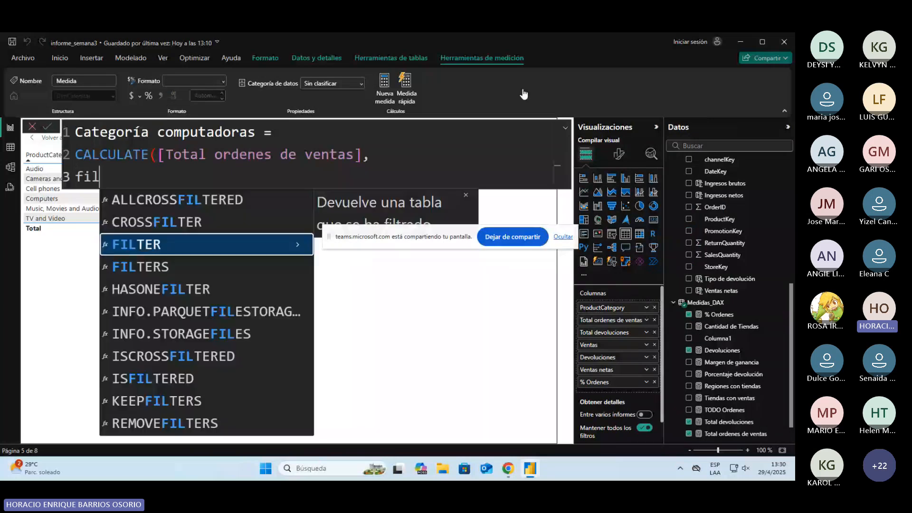
key(Tab)
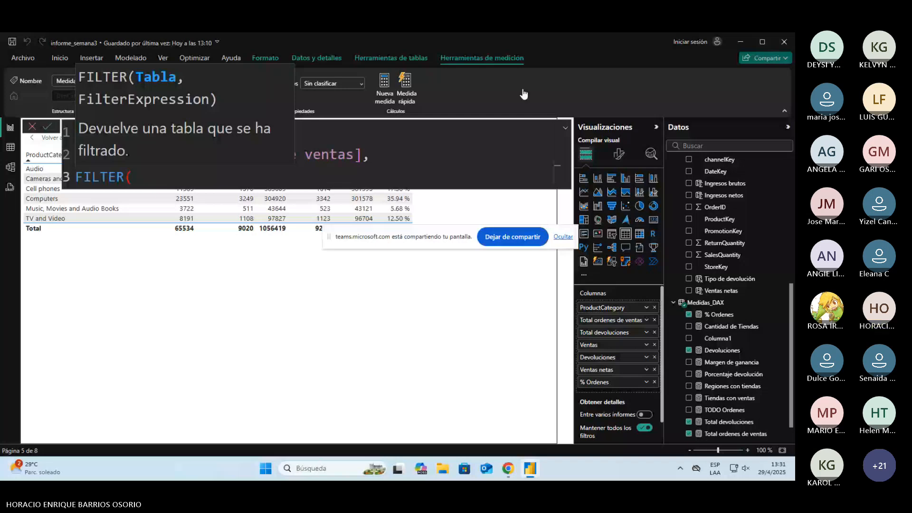
key(alt+Tab)
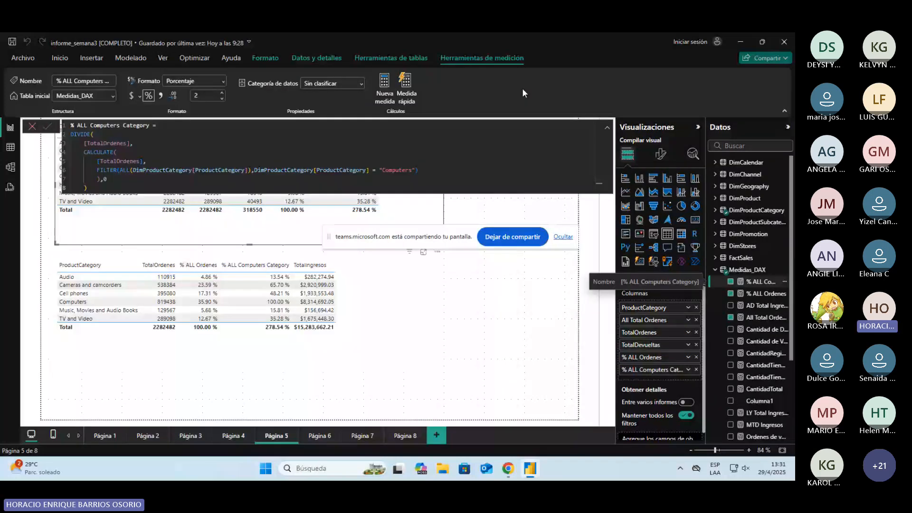
key(alt+Tab)
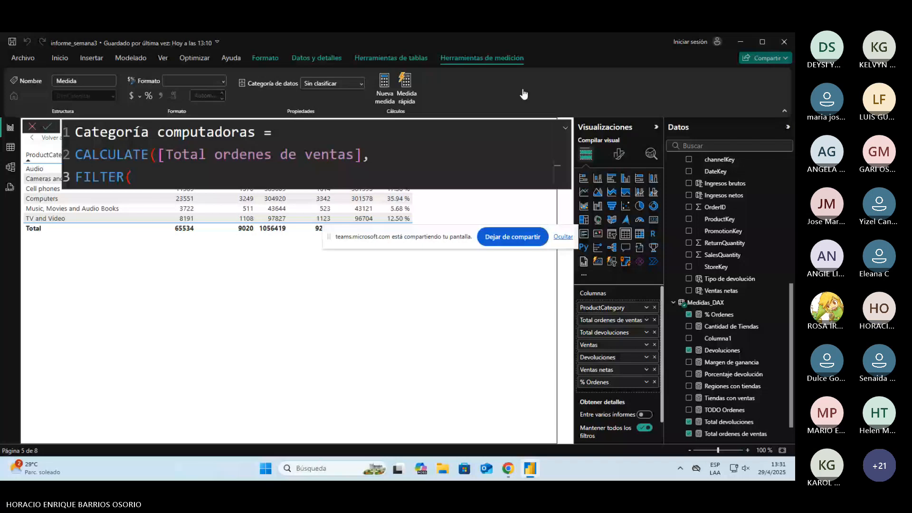
Step: Enter ALL(DimProductCategory[ProductCategory]) on the fourth line as the table argument of FILTER
text(al)
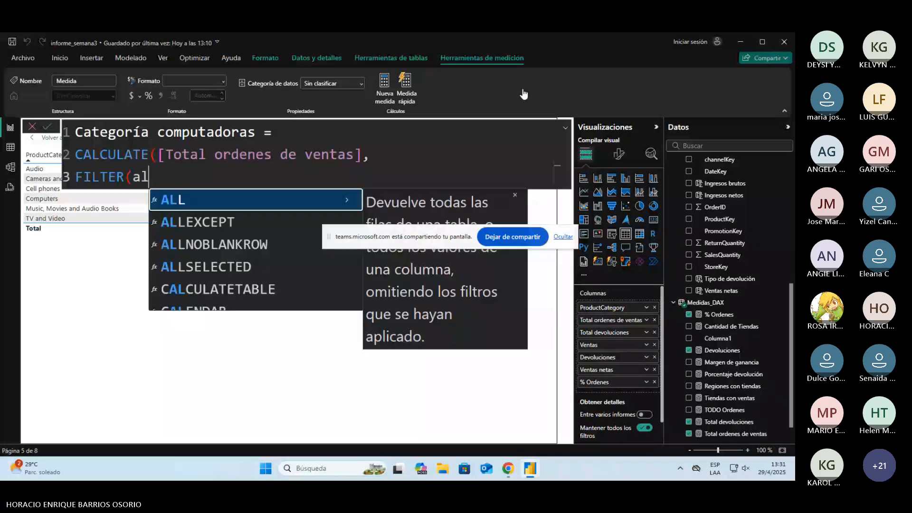
key(BackSpace)
key(BackSpace)
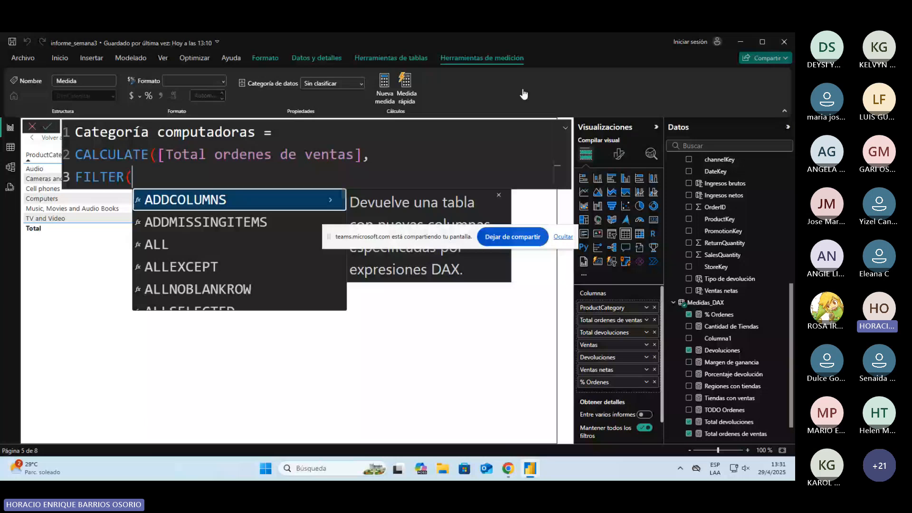
key(shift+Return)
text(ALL()
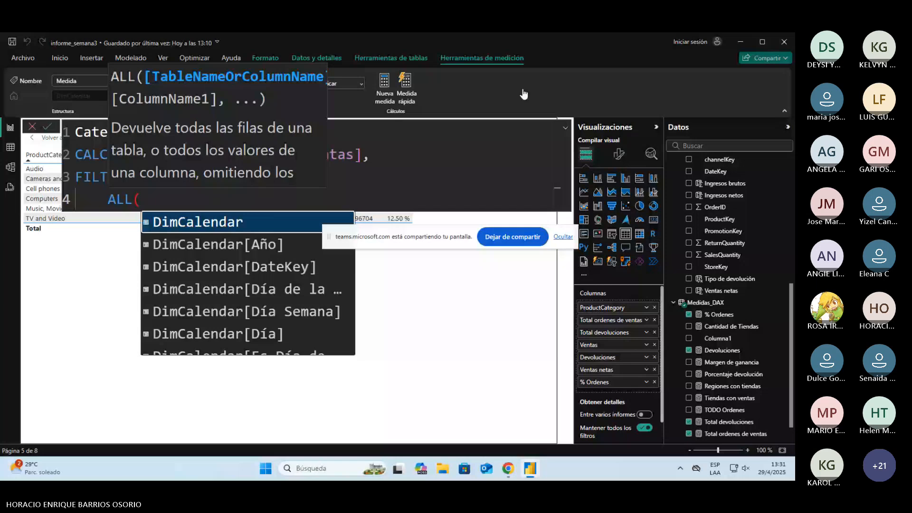
text(dimpr)
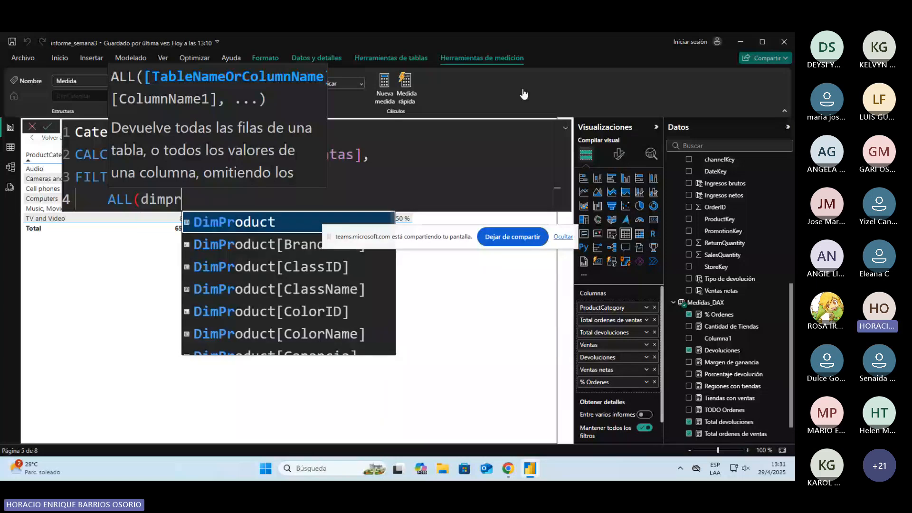
text(oduc)
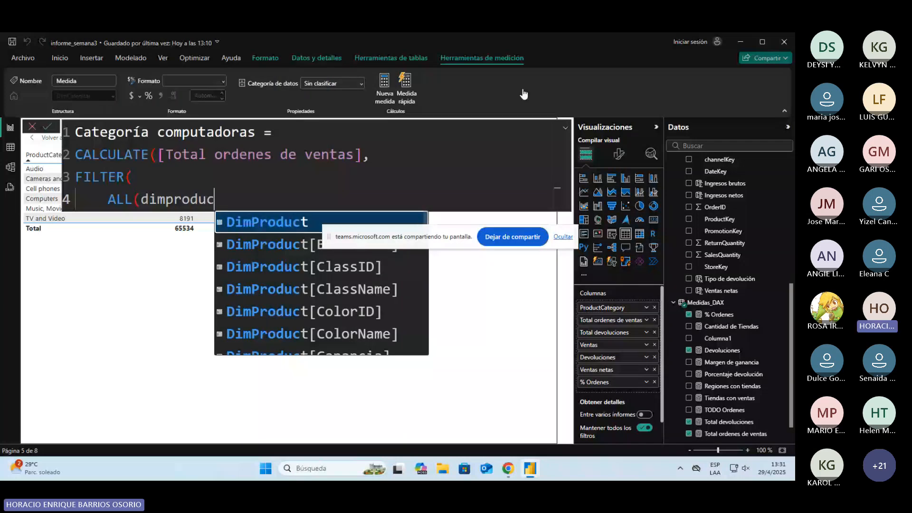
text(tca)
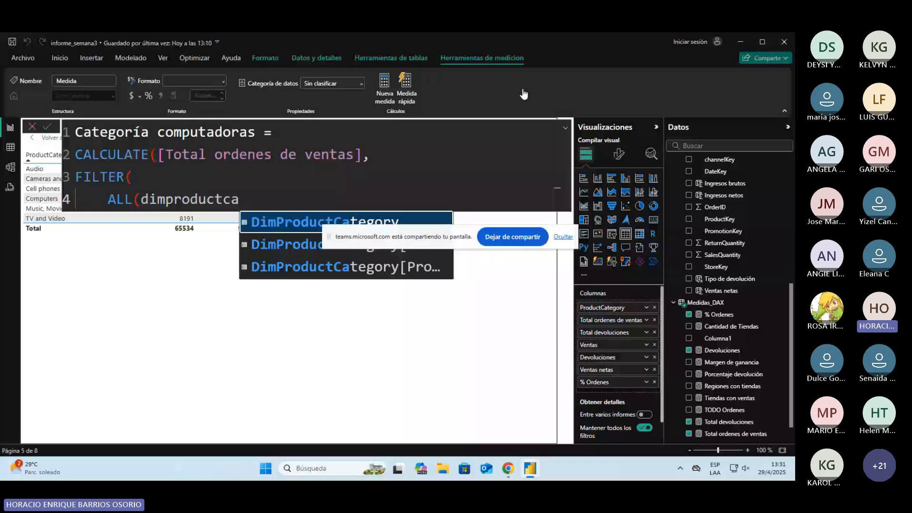
key(Tab)
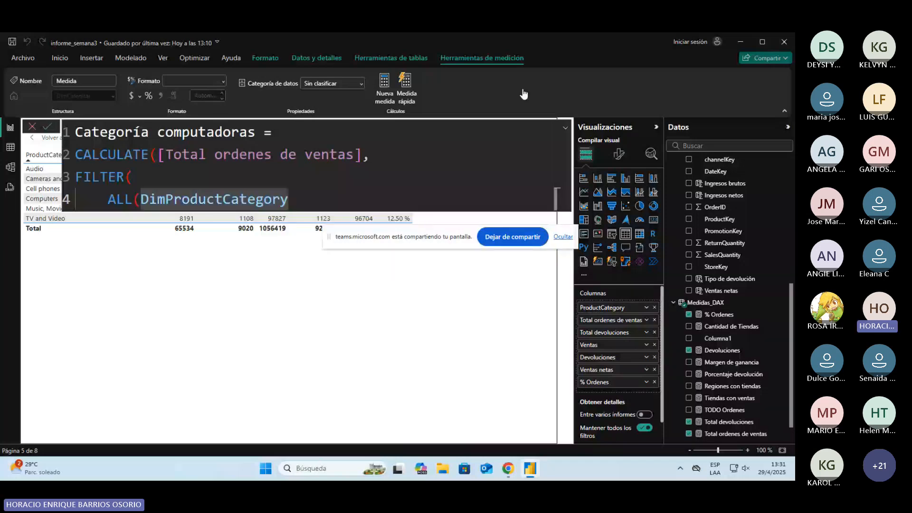
text([ProductCategory)
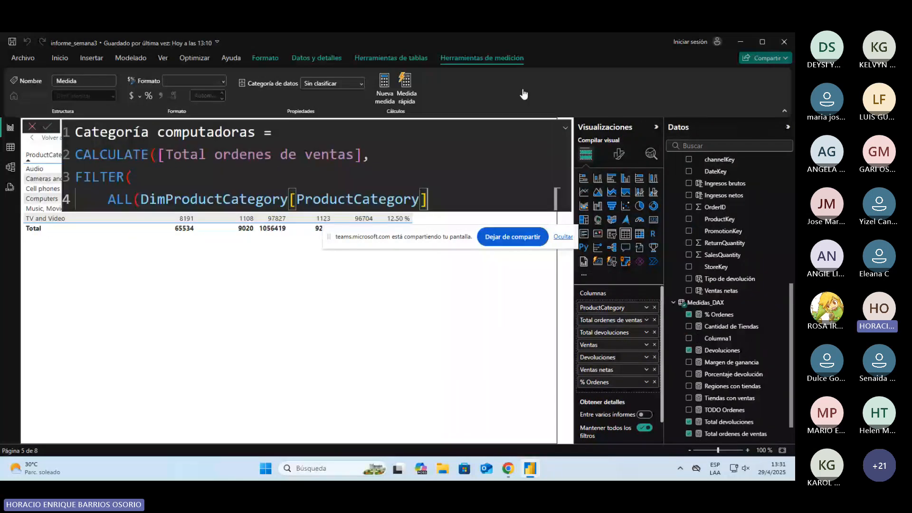
text())
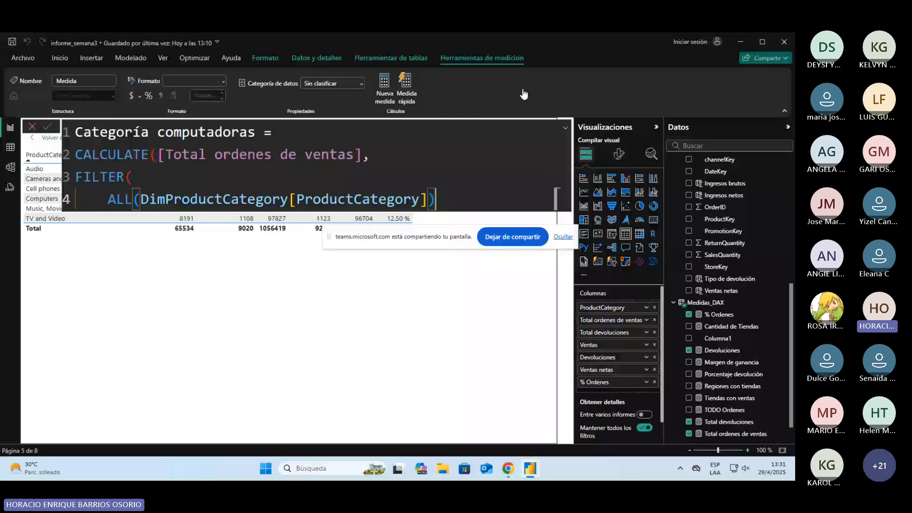
text(,)
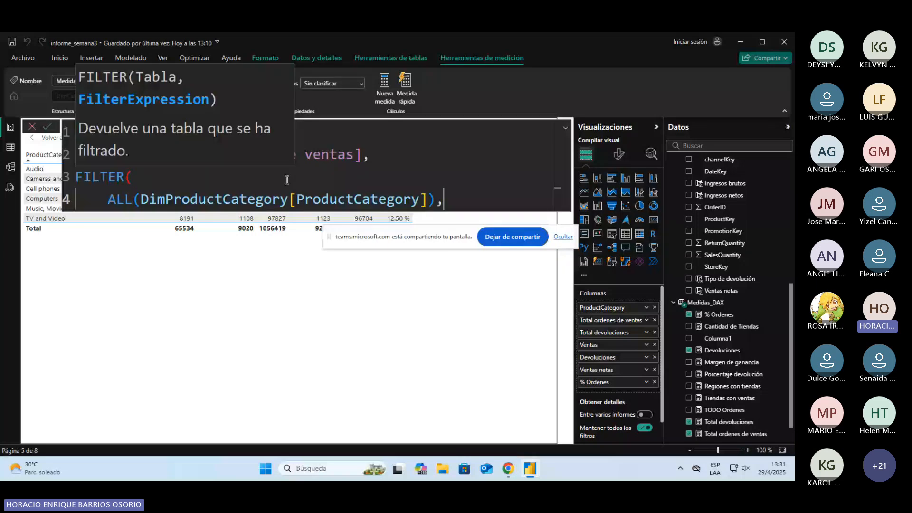
Step: Check the reference measure, add the filter condition DimProductCategory[ProductCategory] = "Computers" on a new line, and finish the formula entry
drag(108, 199, 434, 200)
key(ctrl+c)
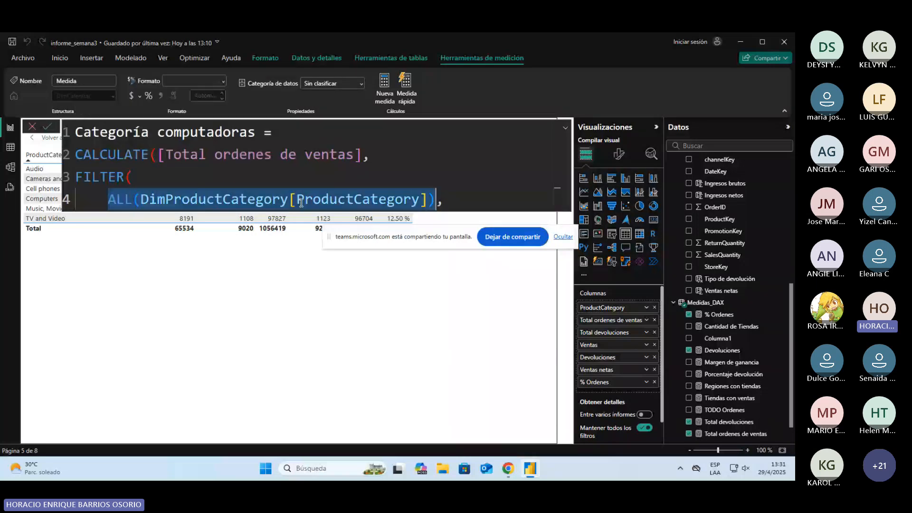
drag(300, 203, 418, 200)
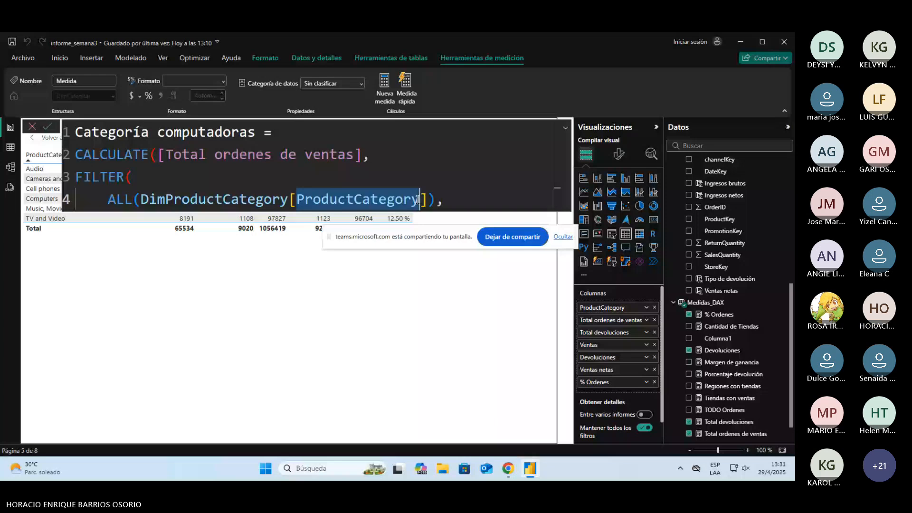
click(460, 200)
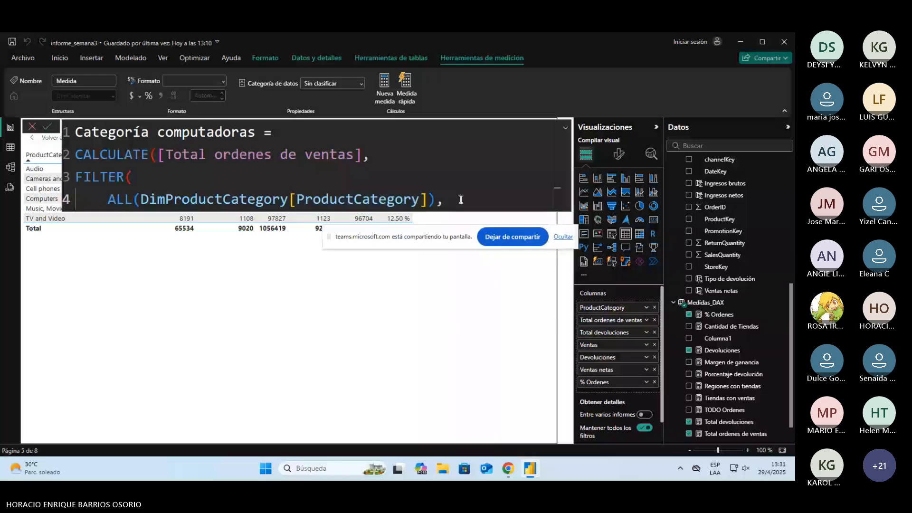
key(alt+Tab)
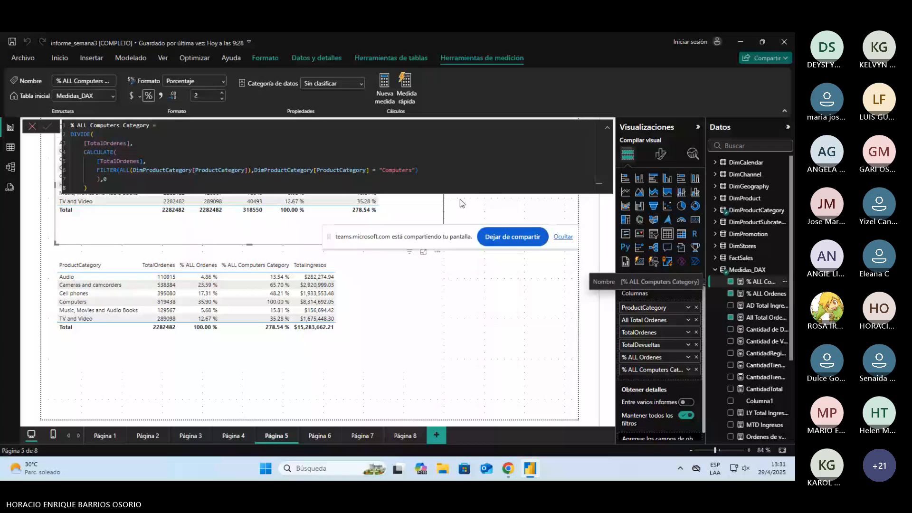
key(alt+Tab)
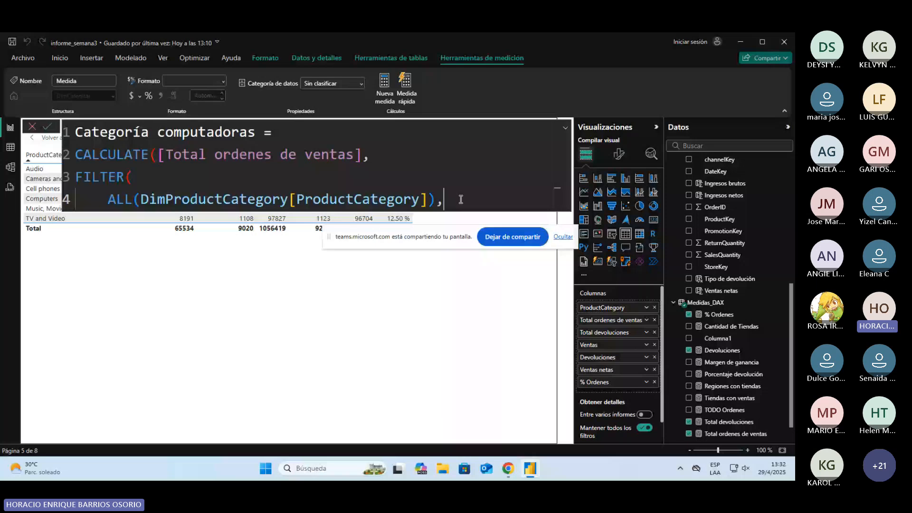
key(Return)
key(ctrl+v)
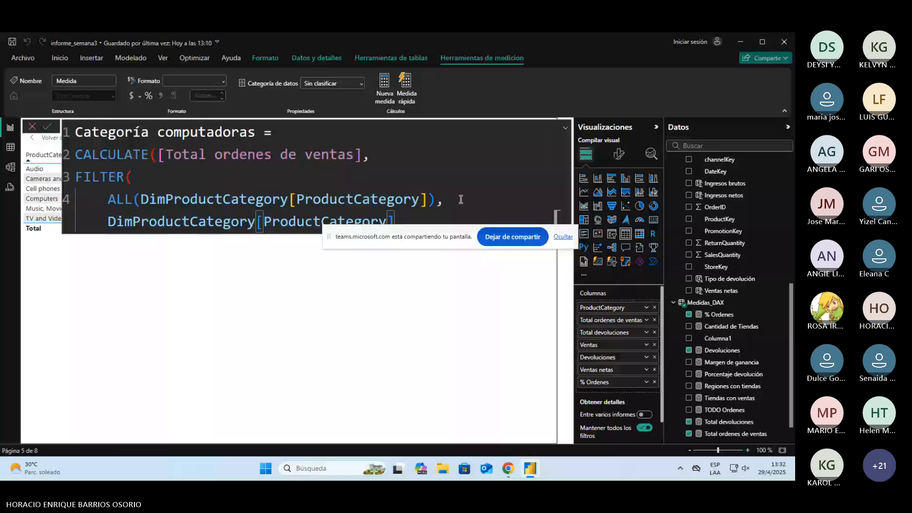
text(= "Computers")
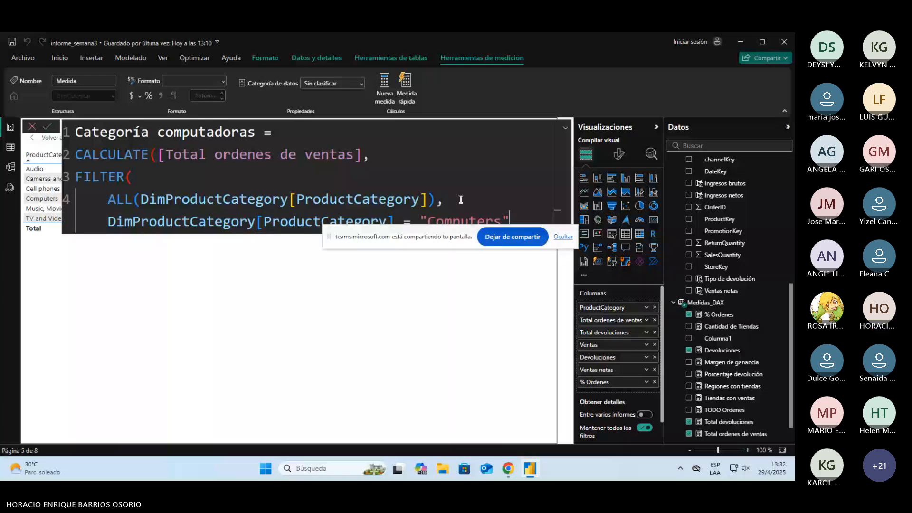
key(Return)
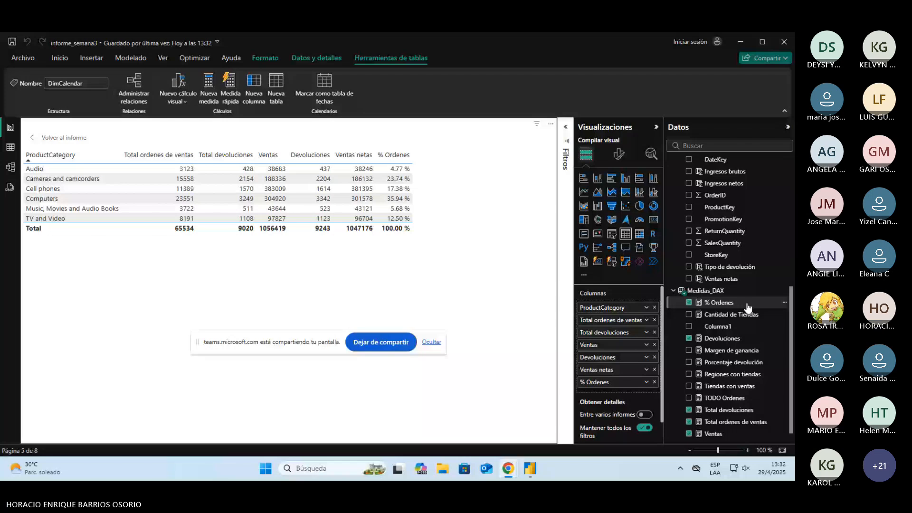
Step: Create a new measure in Medidas_DAX named Categoría Computadoras and open a CALCULATE function on its second line
scroll(736, 234, up, 5)
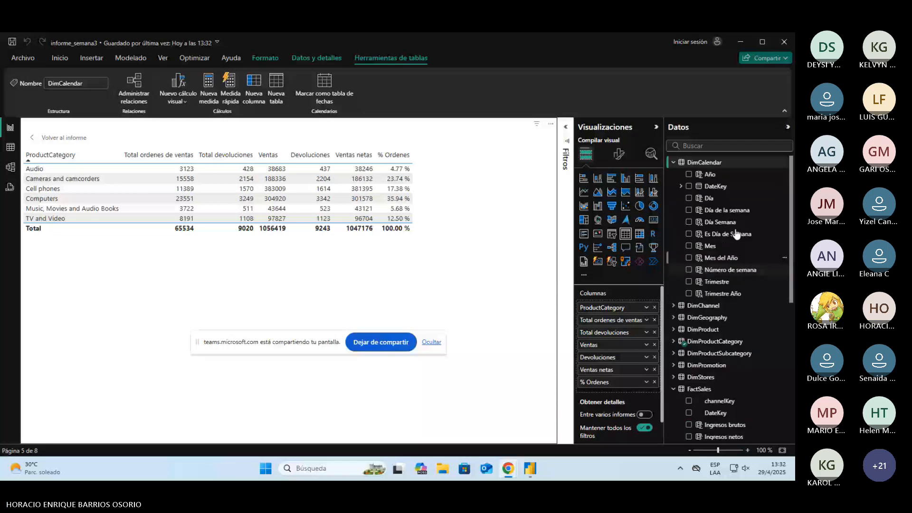
scroll(736, 234, down, 5)
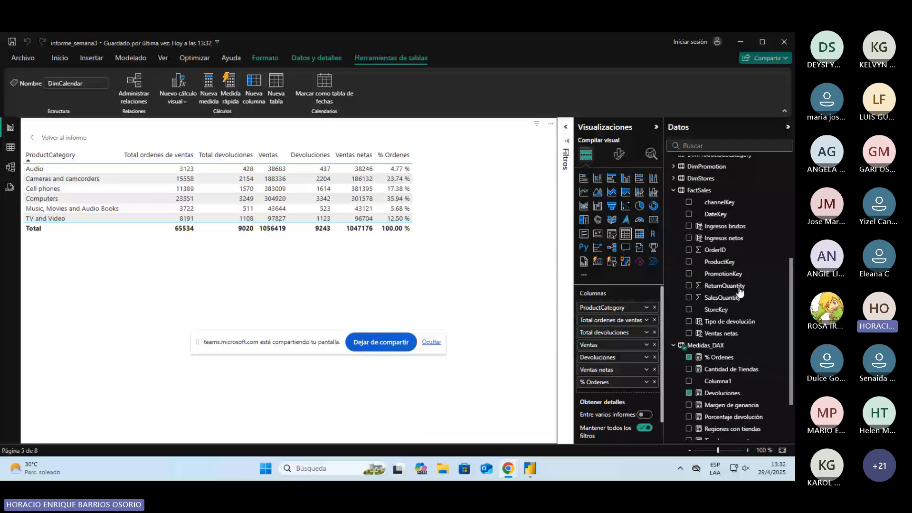
scroll(739, 290, up, 4)
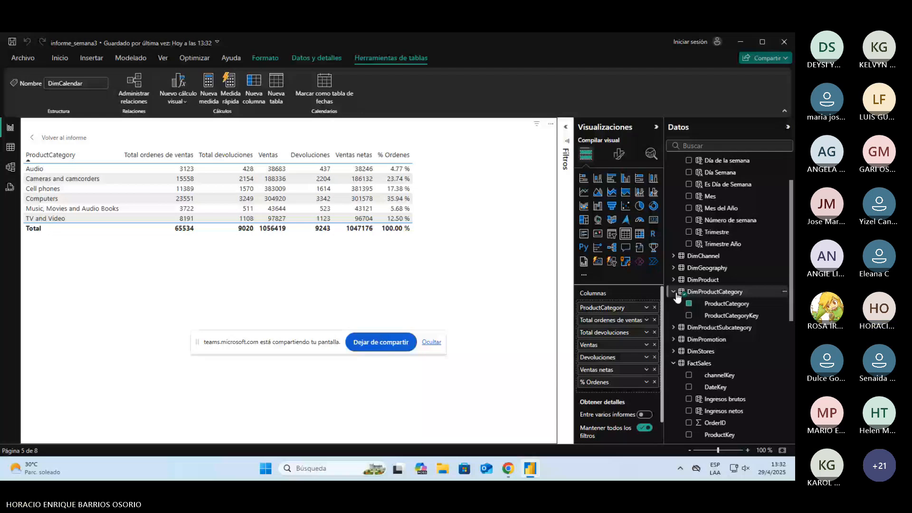
scroll(678, 297, down, 5)
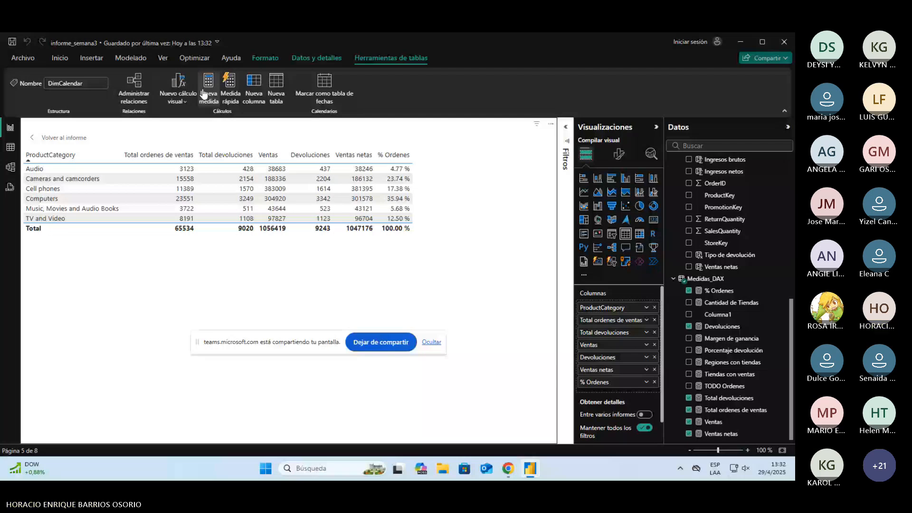
right_click(705, 279)
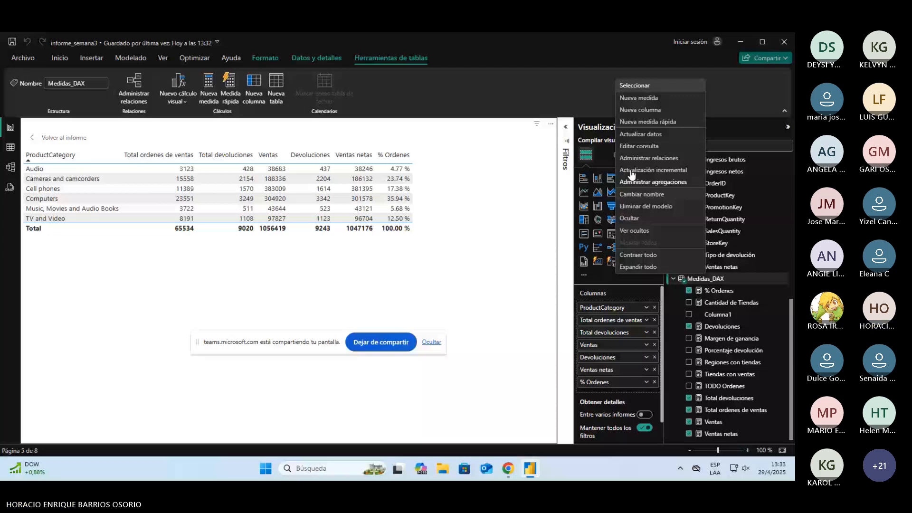
click(639, 97)
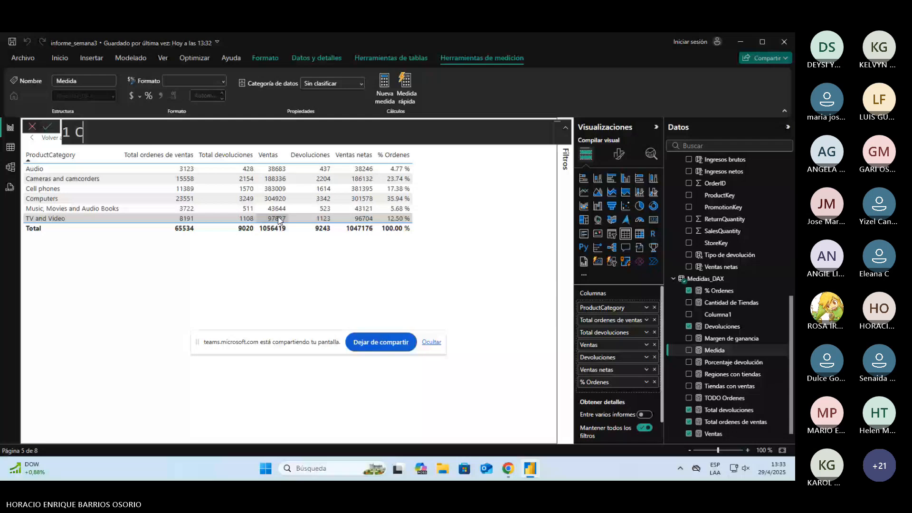
text(ategoría Computadoras =)
key(shift+Return)
text(CALCULATE()
key(shift+Return)
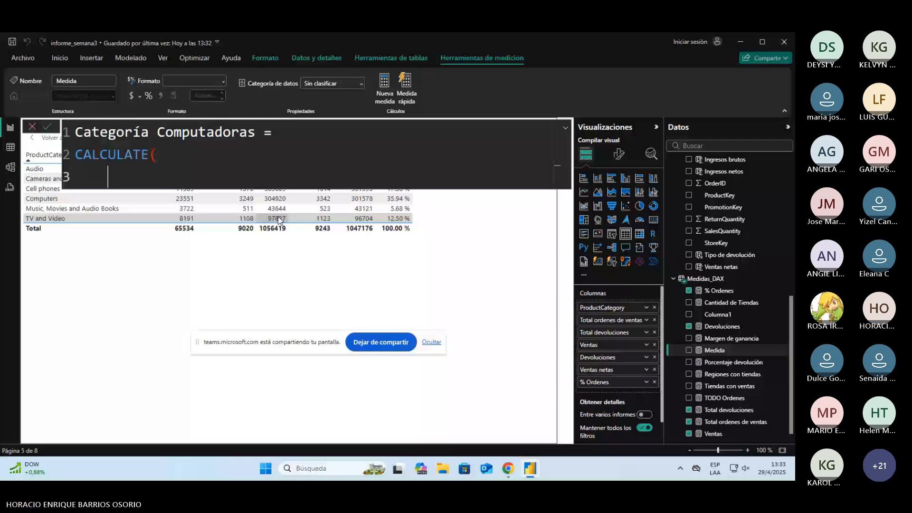
Step: Give CALCULATE the expression [Total ordenes de ventas] and open a FILTER over ALL(DimProductCategory[ProductCategory]) on separate lines
key(Return)
text(FILTER()
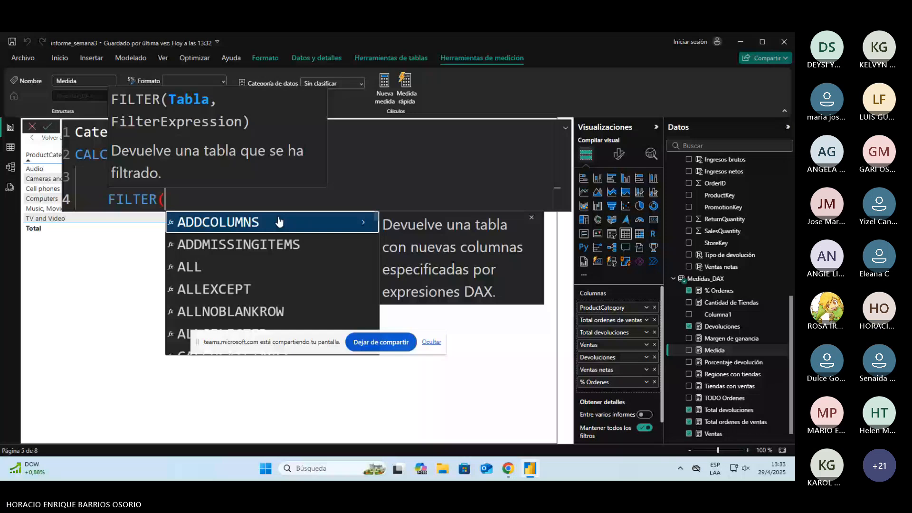
key(shift+Return)
text(ALL(product)
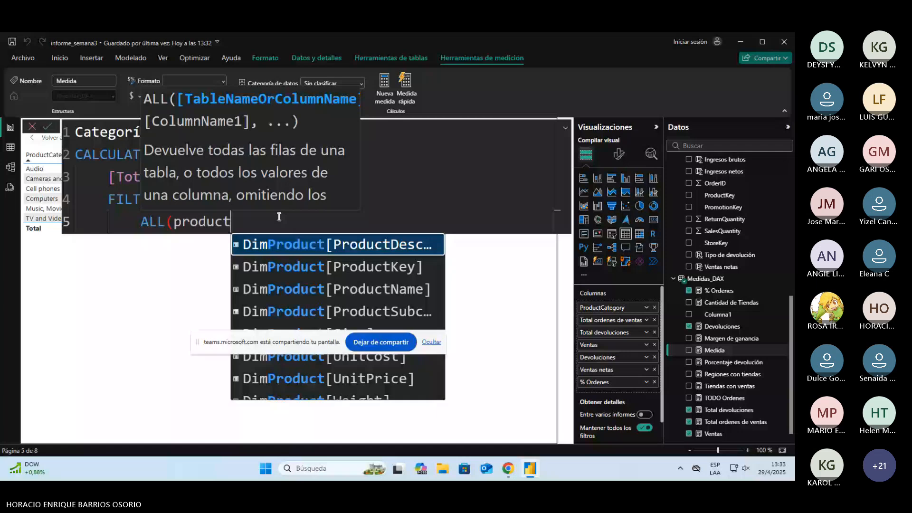
text(Category[ProductCategory]))
key(alt)
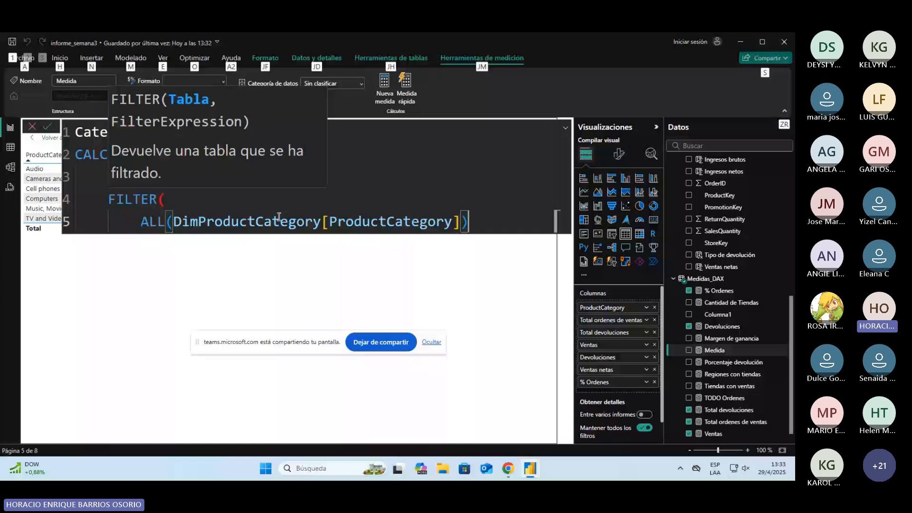
key(Escape)
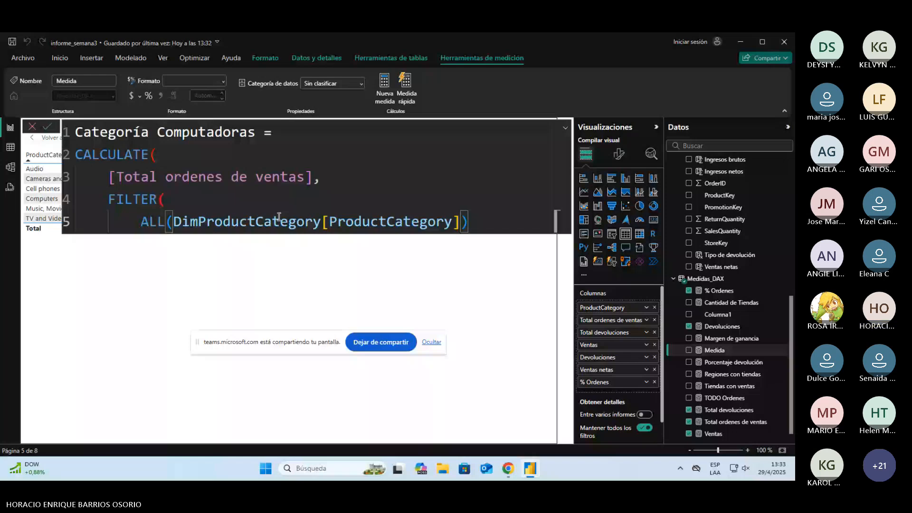
Step: Complete FILTER with the condition DimProductCategory[ProductCategory] = "Computers", close both functions to save the measure, and review its arguments
text(,)
key(Return)
text(DimProductCategory[ProductCategory] = "Computers)
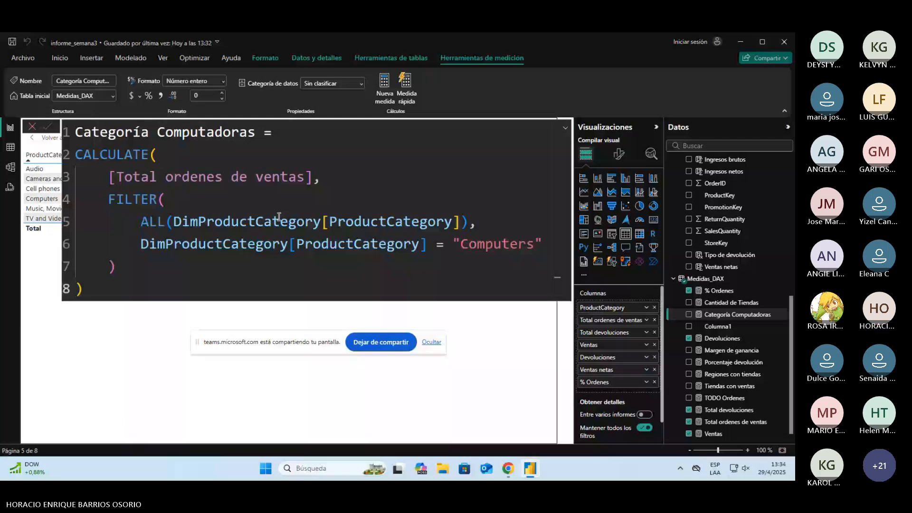
drag(140, 243, 435, 243)
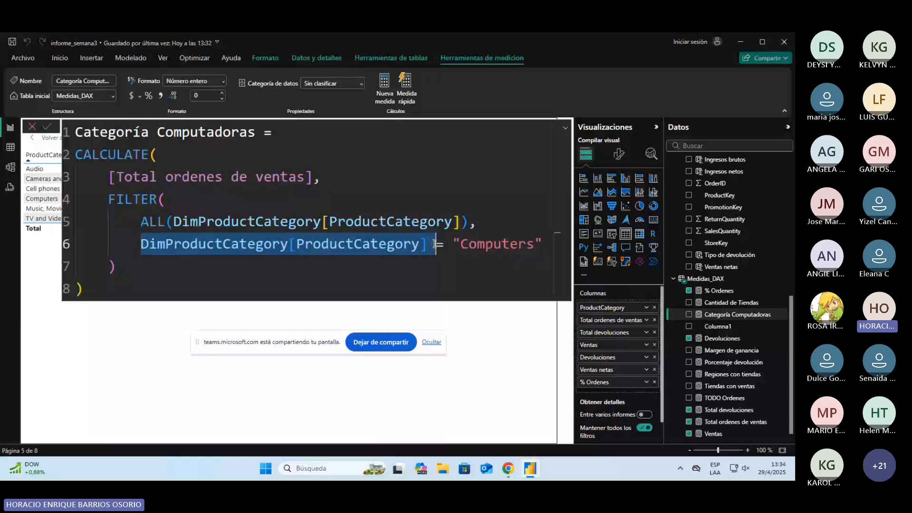
double_click(133, 199)
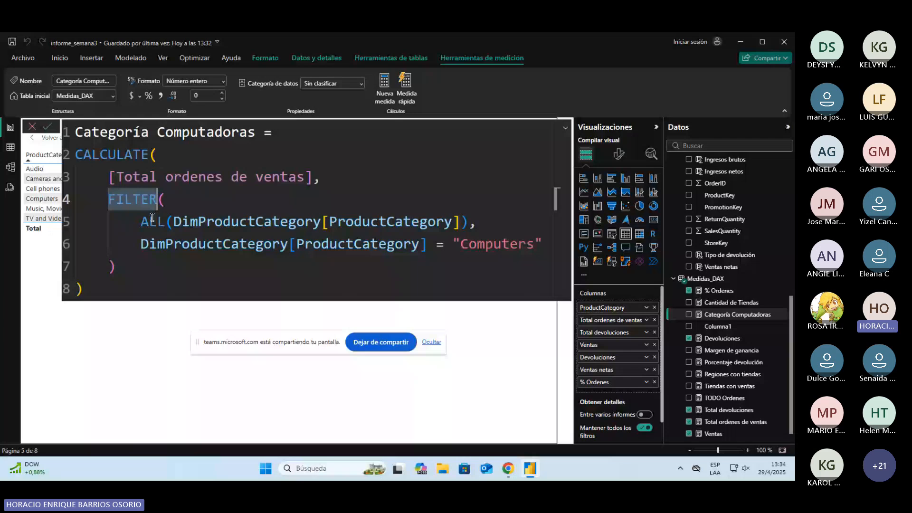
double_click(152, 219)
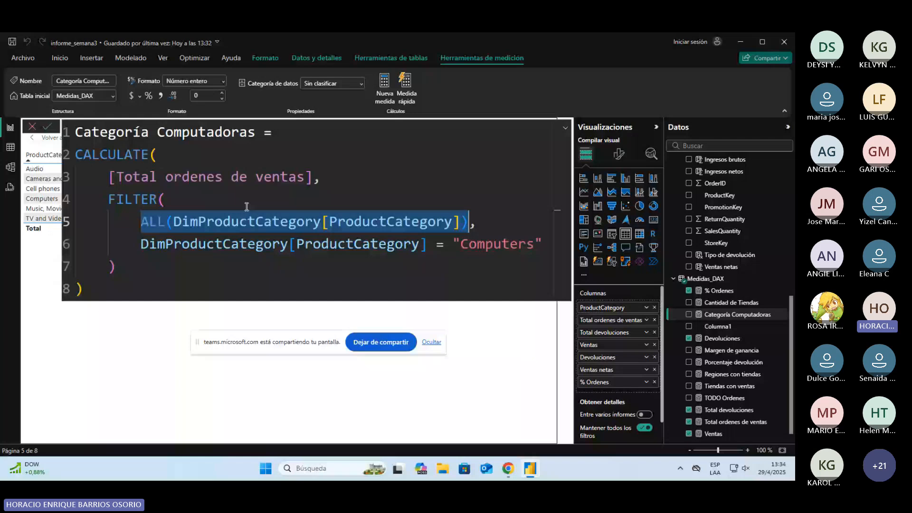
Step: Return to the Página 5 canvas and add a card visual showing the Categoría Computadoras measure
click(168, 363)
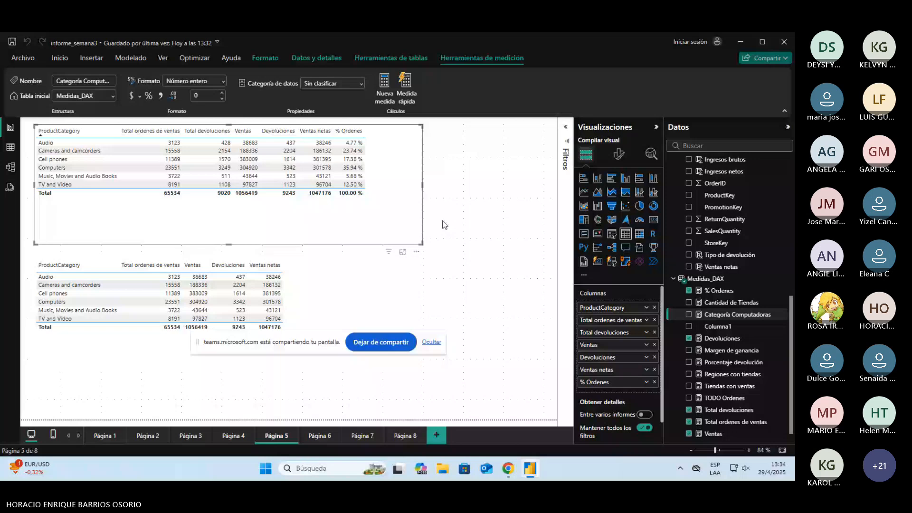
click(442, 221)
click(653, 220)
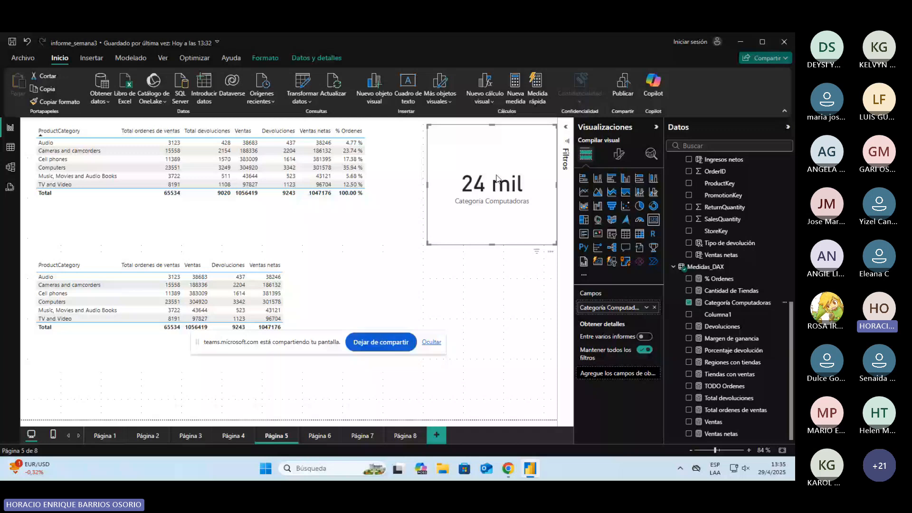
Step: Delete the Categoría Computadoras card from the page and open that measure's formula in Medidas_DAX
key(Delete)
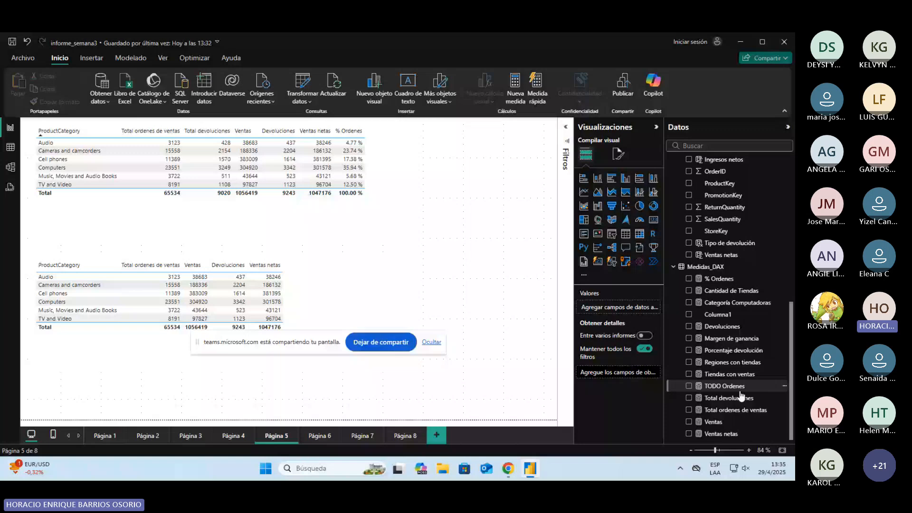
click(738, 302)
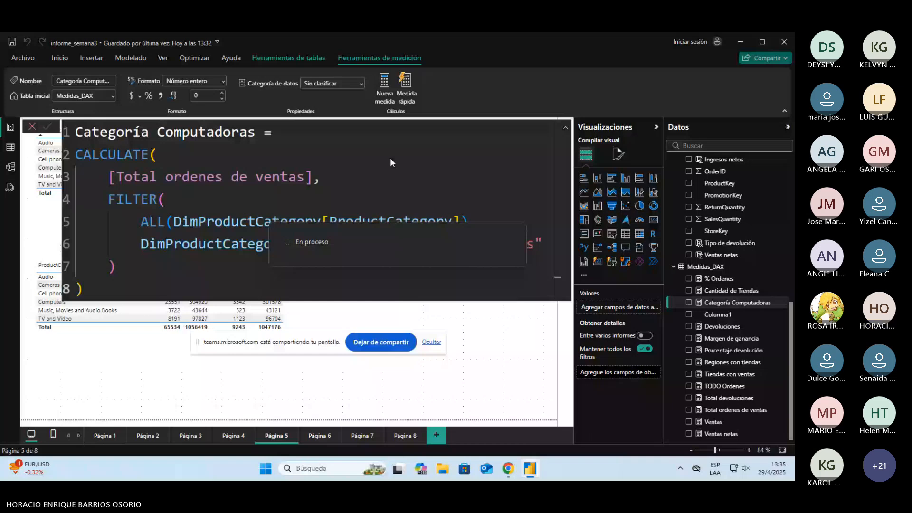
text(% Categoría Co)
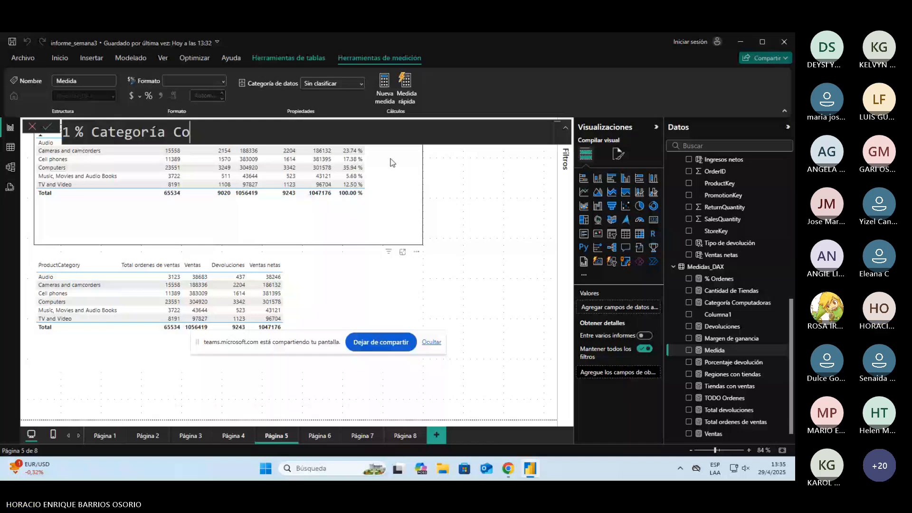
text(mputadoras =)
key(shift+Return)
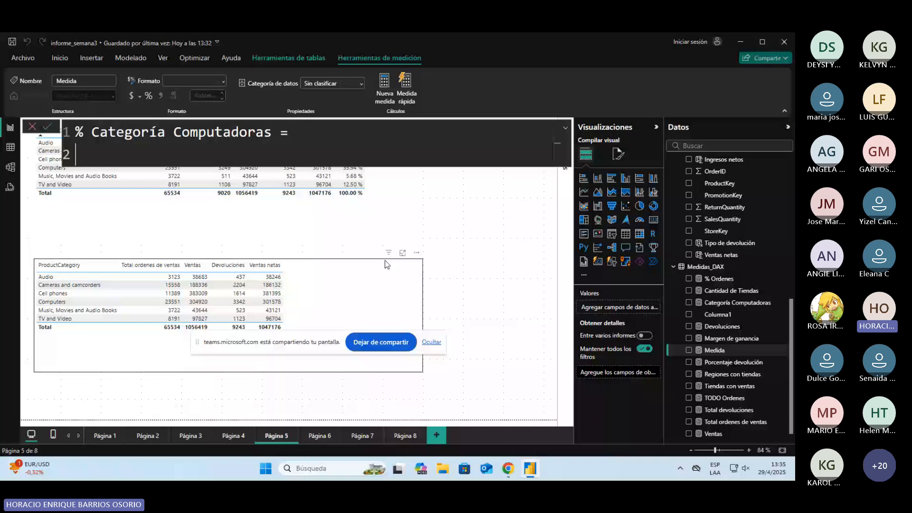
text(DIVIDE()
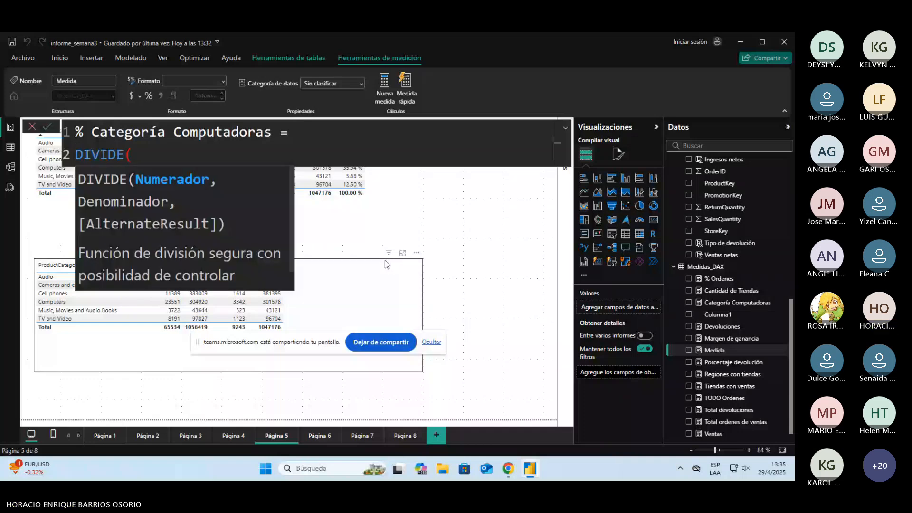
key(Escape)
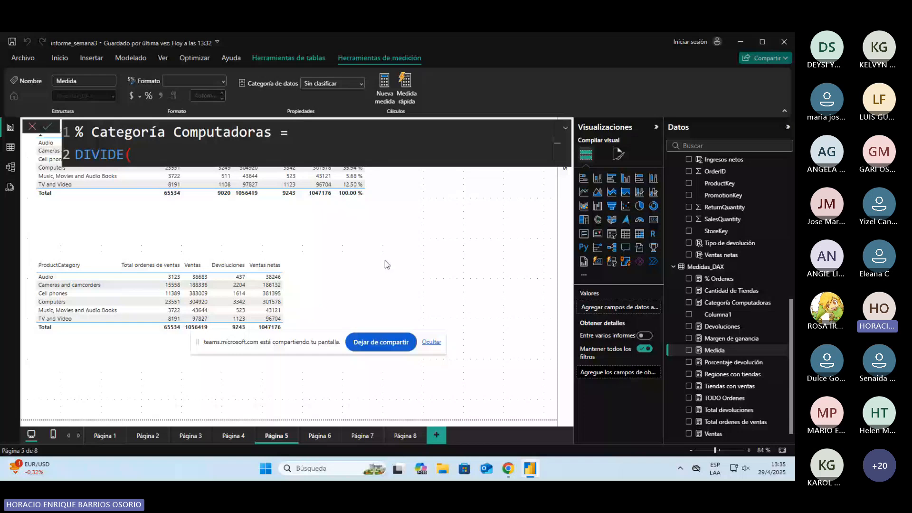
text([Total ordenes de ventas],)
key(shift+Return)
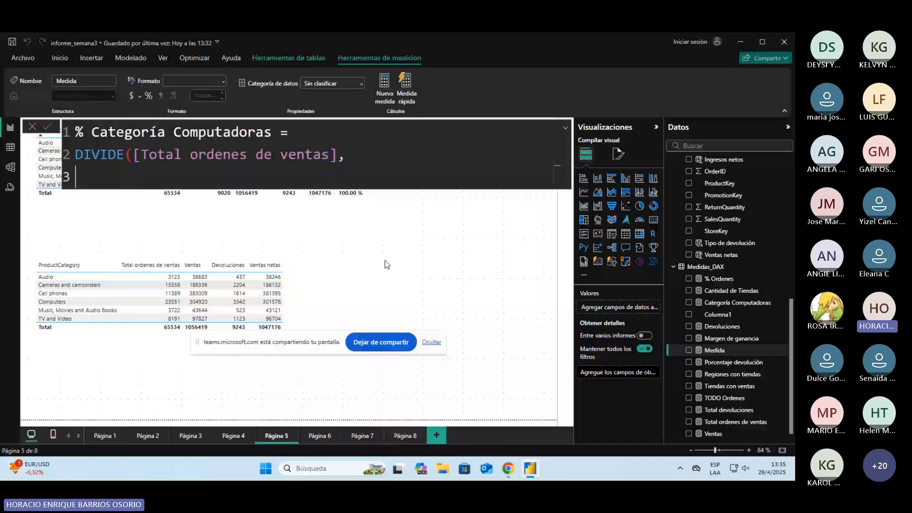
key(Escape)
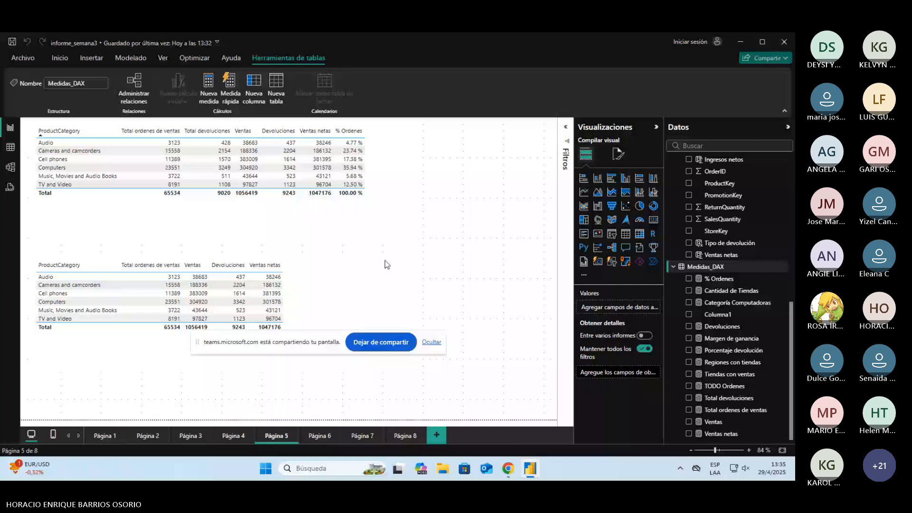
Step: Create a new measure in Medidas_DAX named % Categoría computadoras and start a DIVIDE on its second line with [Total ordenes de ventas] as numerator
click(208, 86)
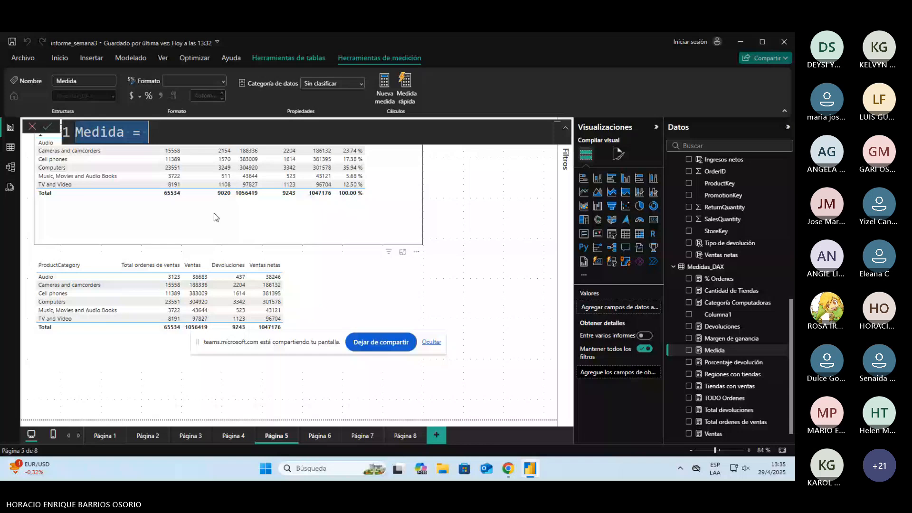
text(% Categoría computadoras)
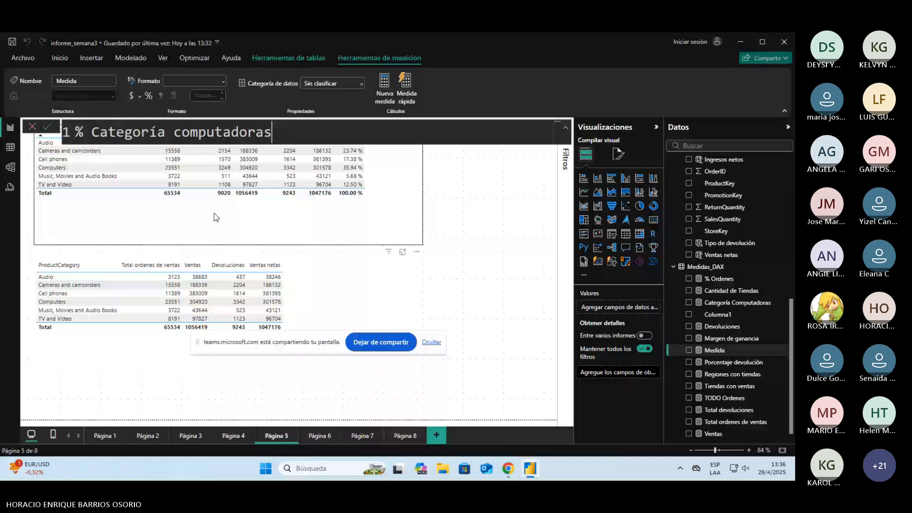
text(=)
key(shift+Return)
text(DIVIDE(tot)
key(Down)
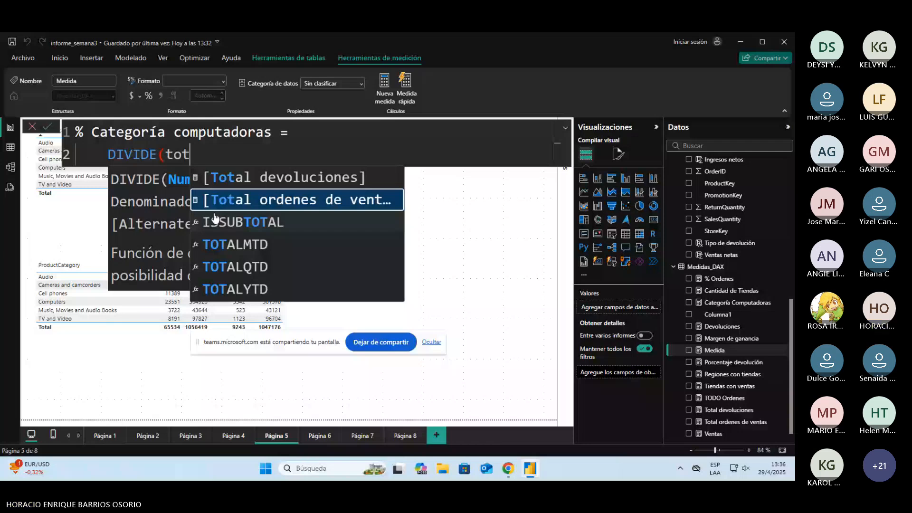
Step: Check the % ALL Computers Category formula in the completed report, and finish DIVIDE with denominator [Categoría Computadoras] and alternate result 0
key(alt+Tab)
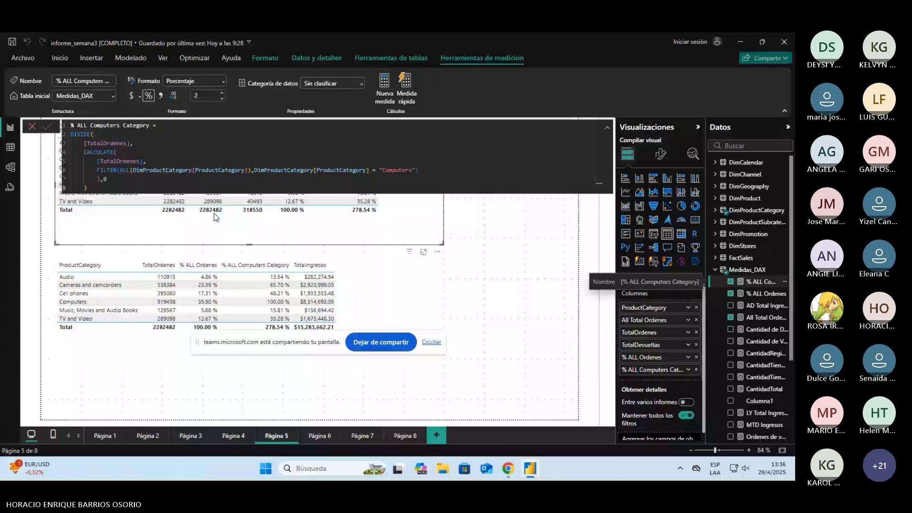
key(alt+Tab)
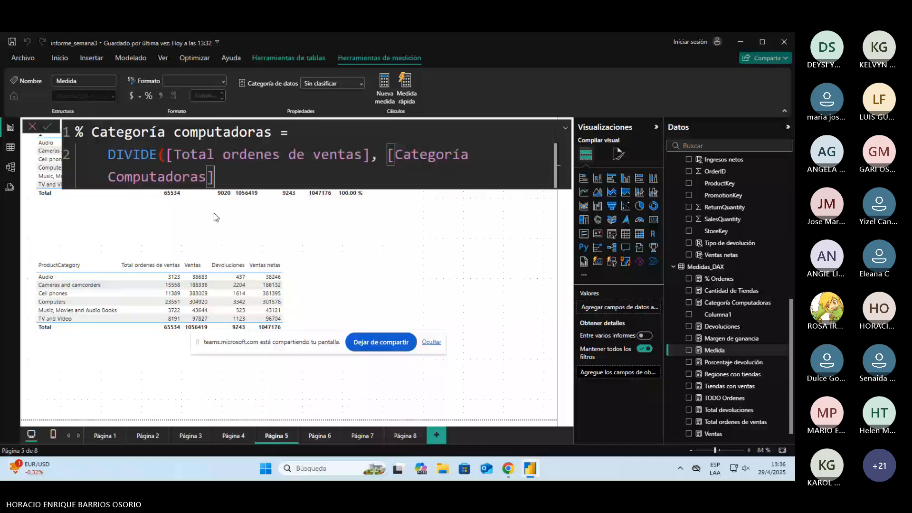
text(,0))
key(Return)
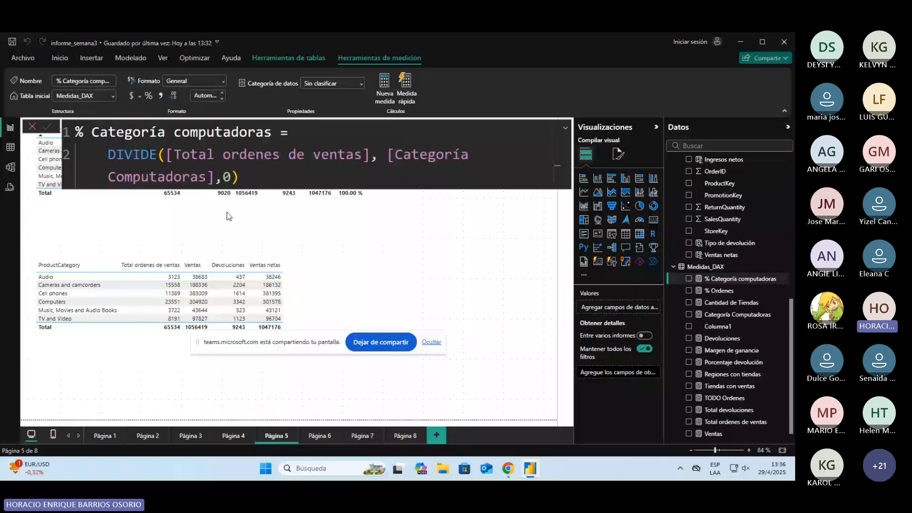
Step: Add Categoría Computadoras and % Categoría computadoras as columns to the upper table and widen it to fit them
drag(738, 314, 439, 187)
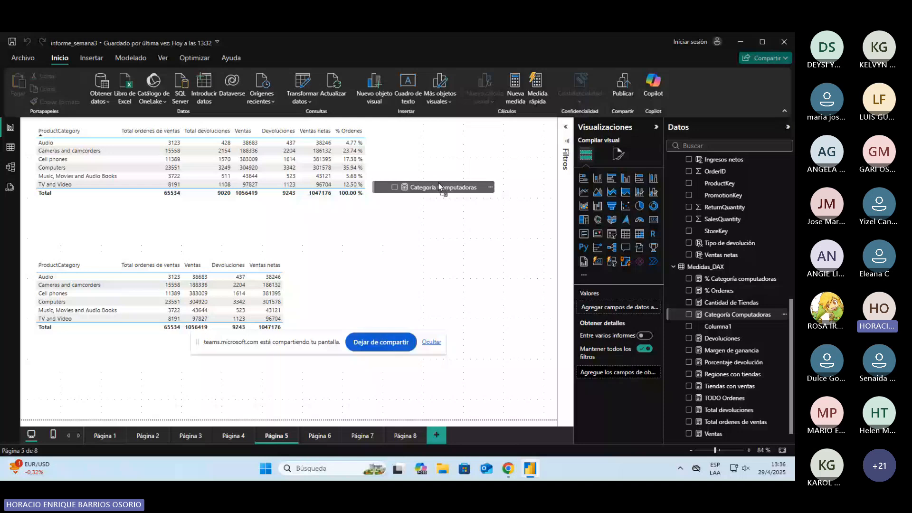
drag(439, 186, 416, 145)
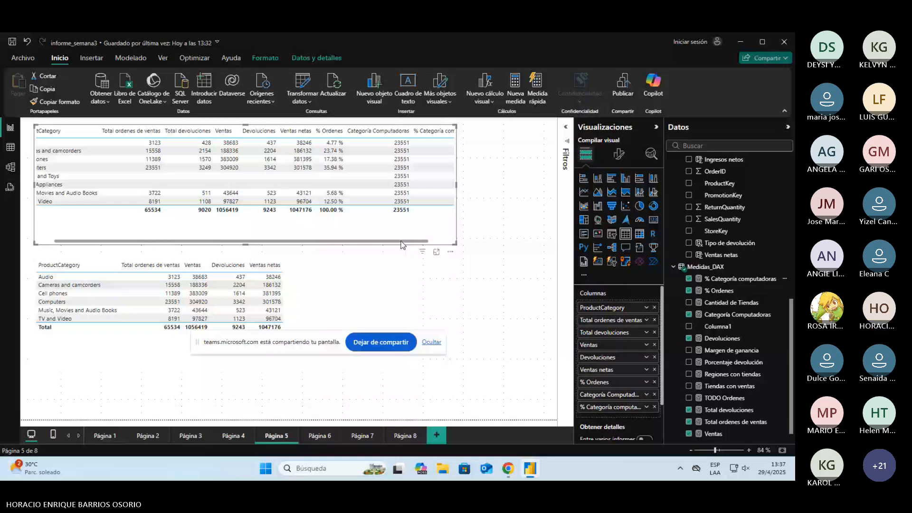
drag(456, 185, 517, 185)
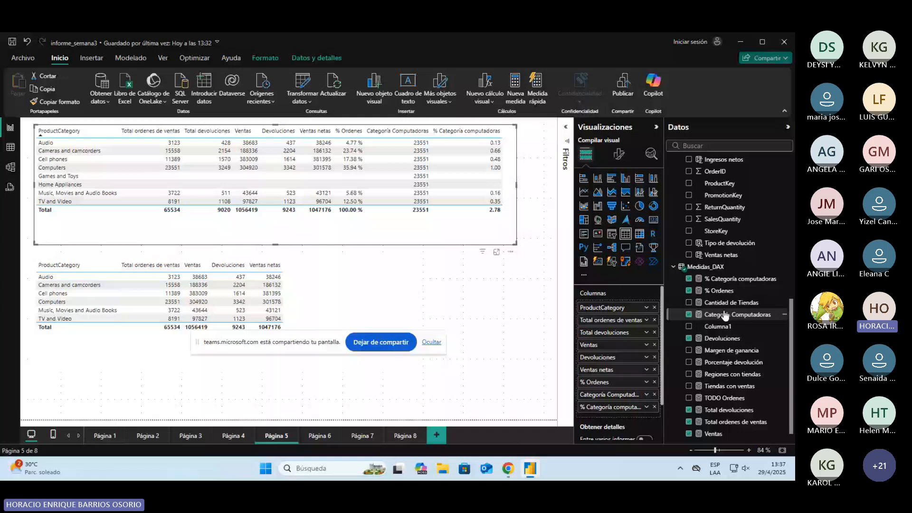
Step: Change % Categoría computadoras to DIVIDE([Categoría Computadoras],[Total ordenes de ventas],0) and format the measure as a percentage
click(741, 279)
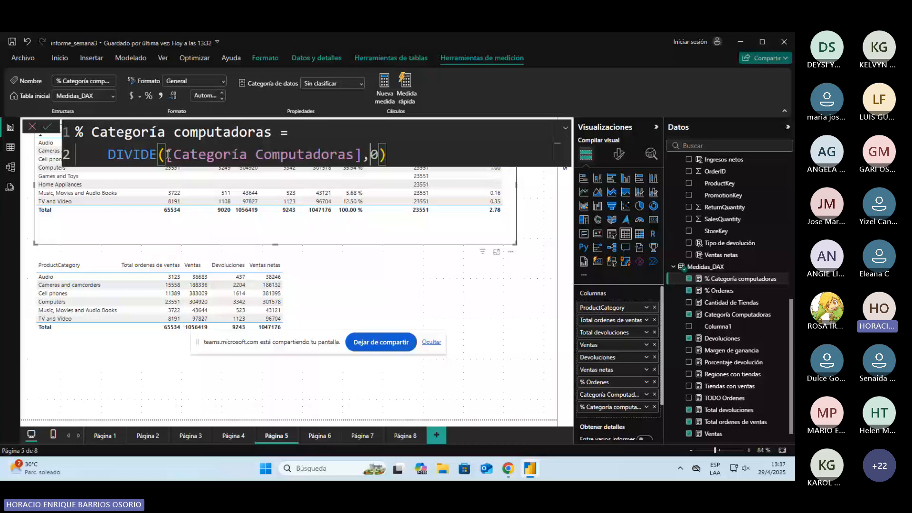
text([Total ordenes de ventas],)
key(Return)
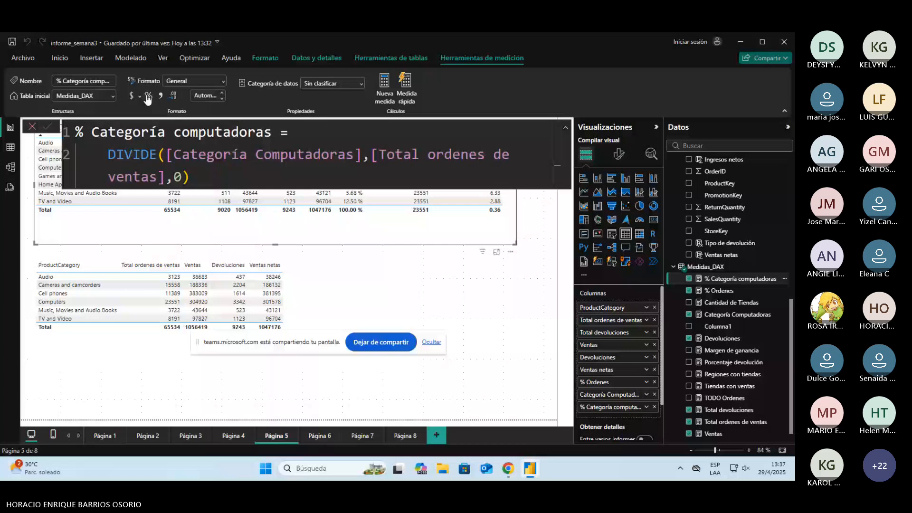
click(148, 97)
click(442, 294)
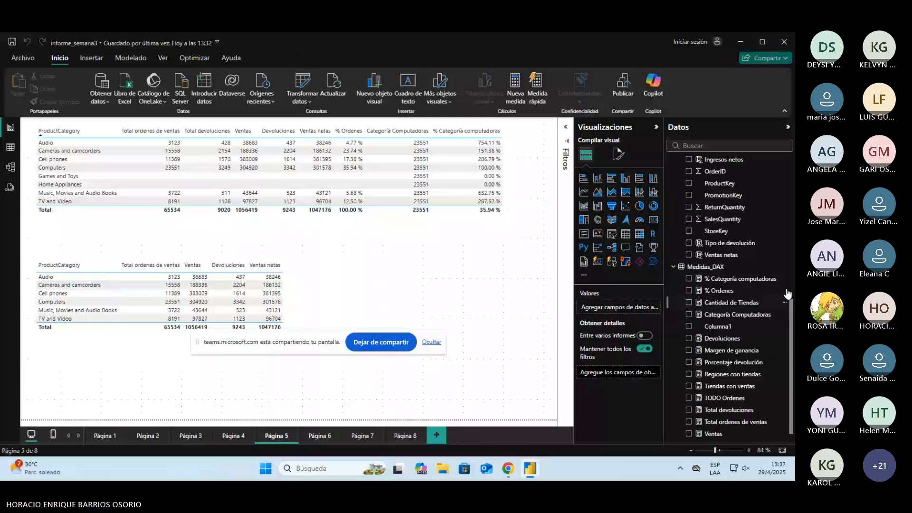
Step: Restore the argument order of % Categoría computadoras to DIVIDE([Total ordenes de ventas],[Categoría Computadoras],0)
click(740, 279)
drag(165, 155, 362, 151)
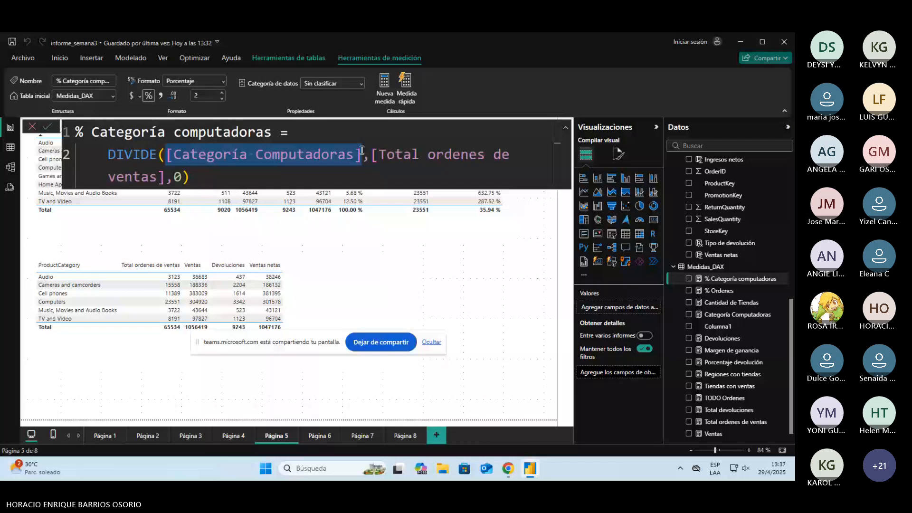
key(Escape)
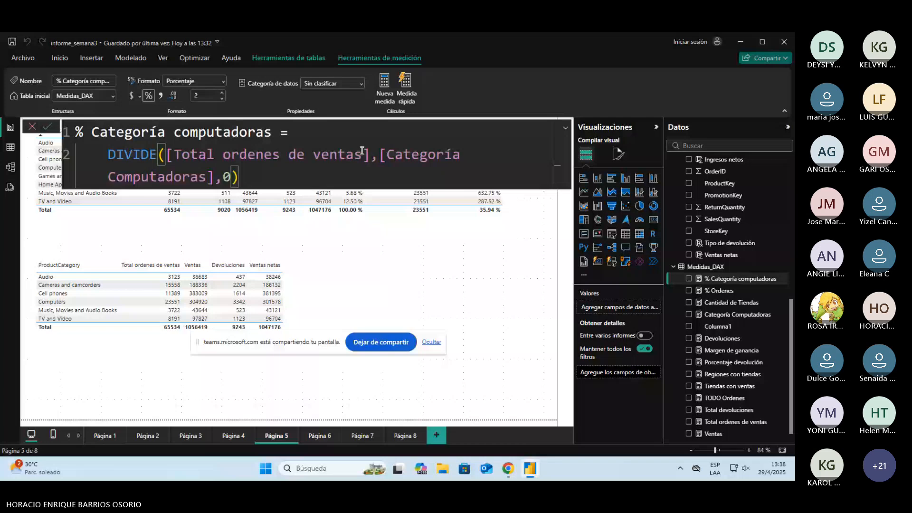
click(417, 182)
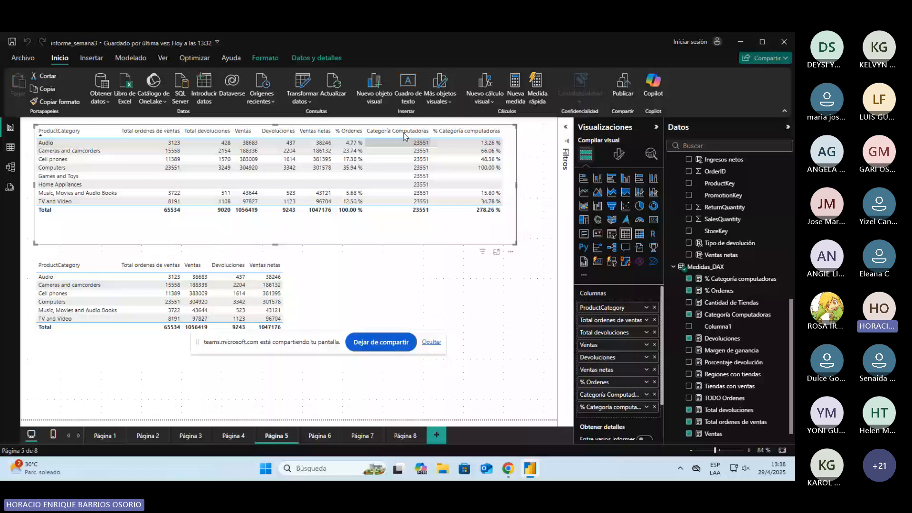
Step: Try TODO Ordenes as a column after ProductCategory in the upper table and review that measure's formula
drag(725, 398, 610, 315)
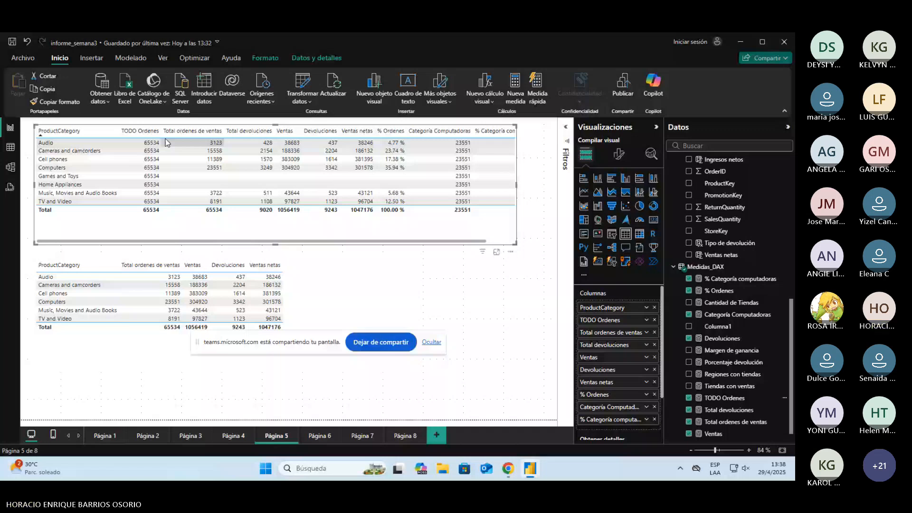
click(716, 399)
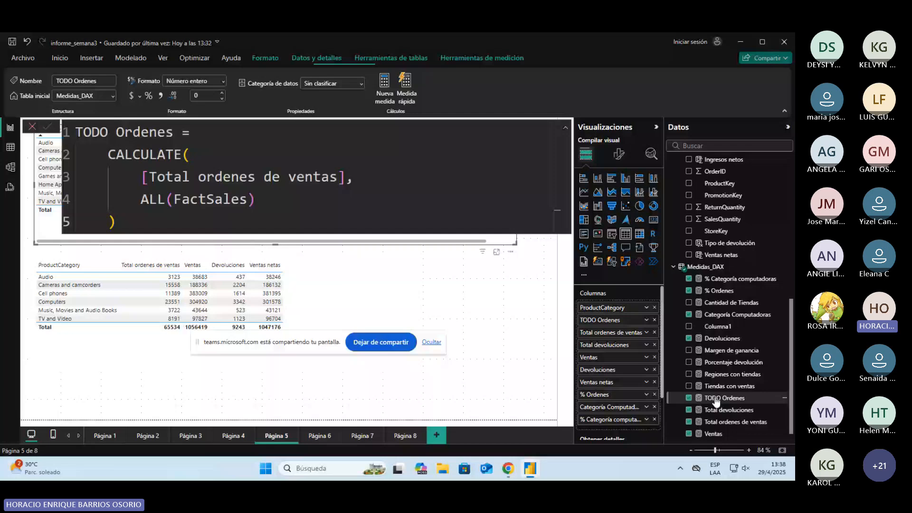
click(31, 126)
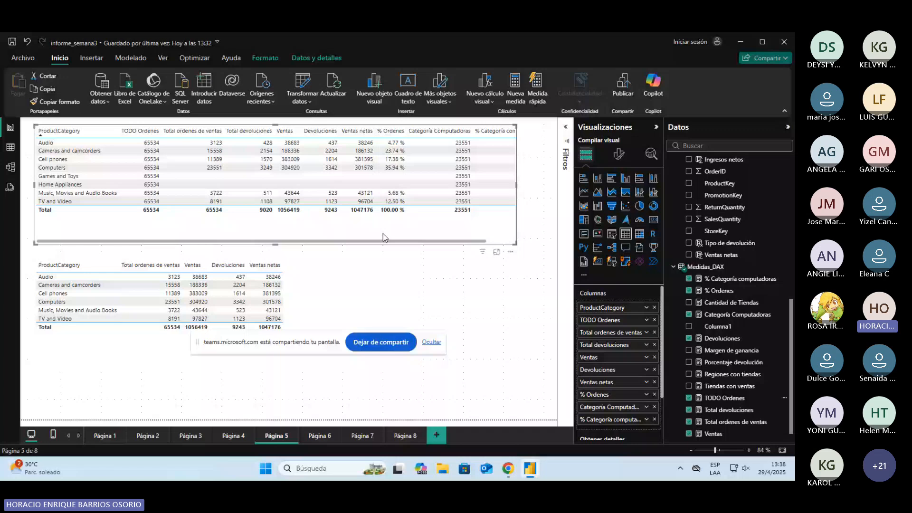
drag(385, 238, 285, 242)
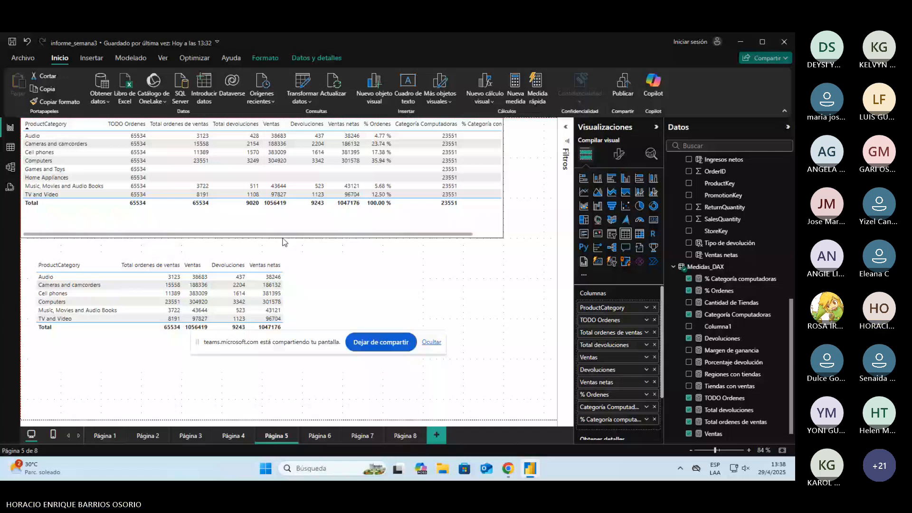
click(457, 152)
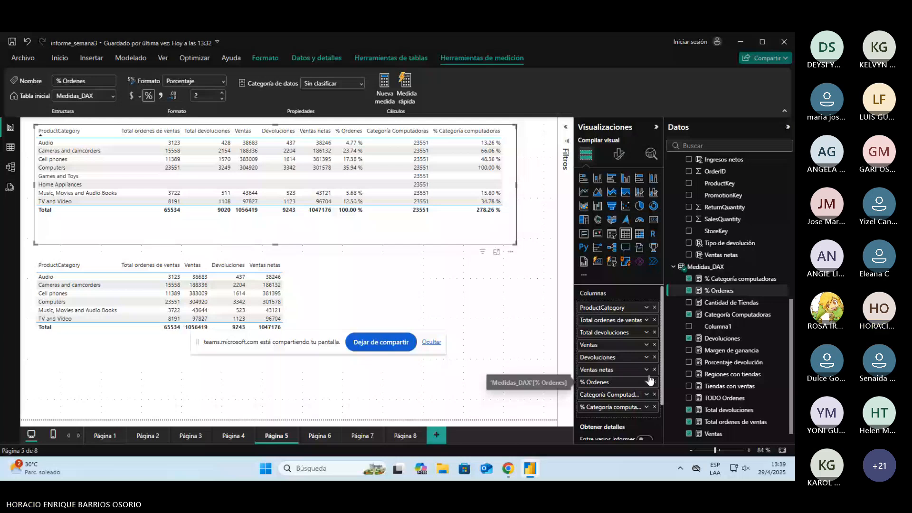
Step: Remove the Categoría Computadoras column from the upper table and review the % Categoría computadoras formula
click(655, 394)
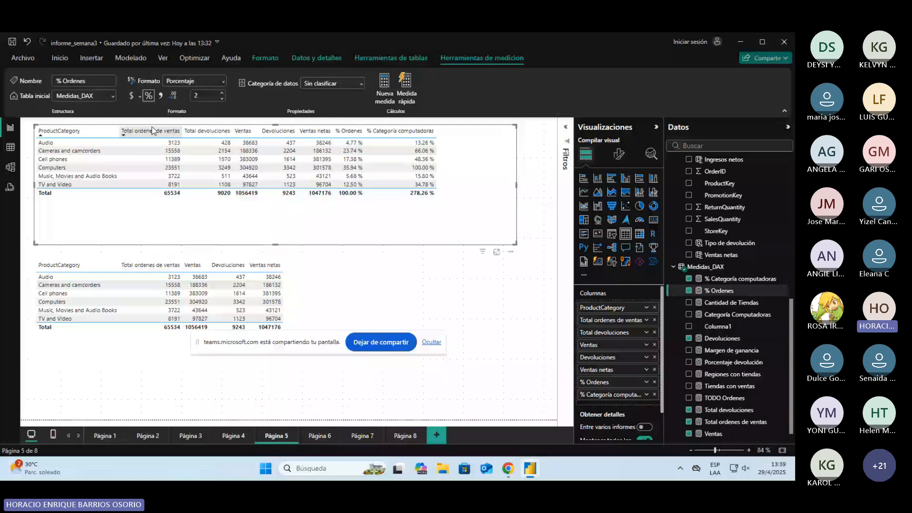
click(740, 279)
click(161, 154)
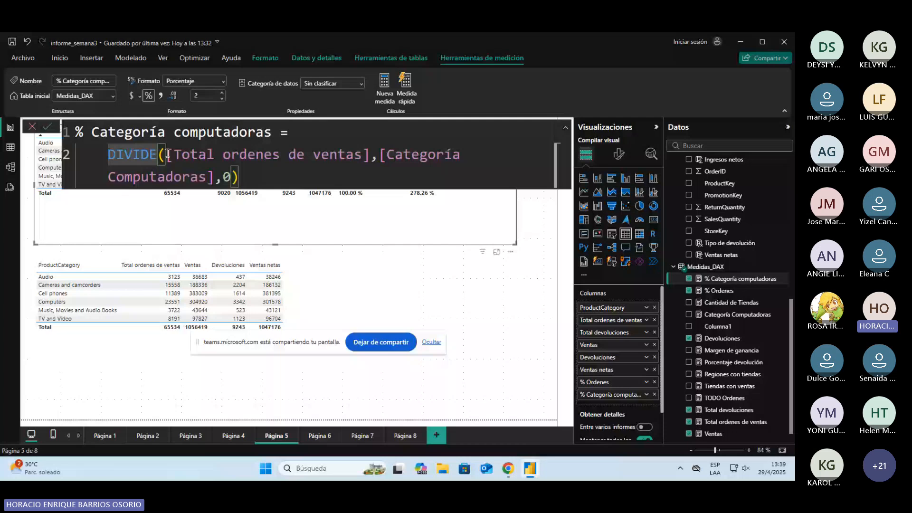
click(460, 285)
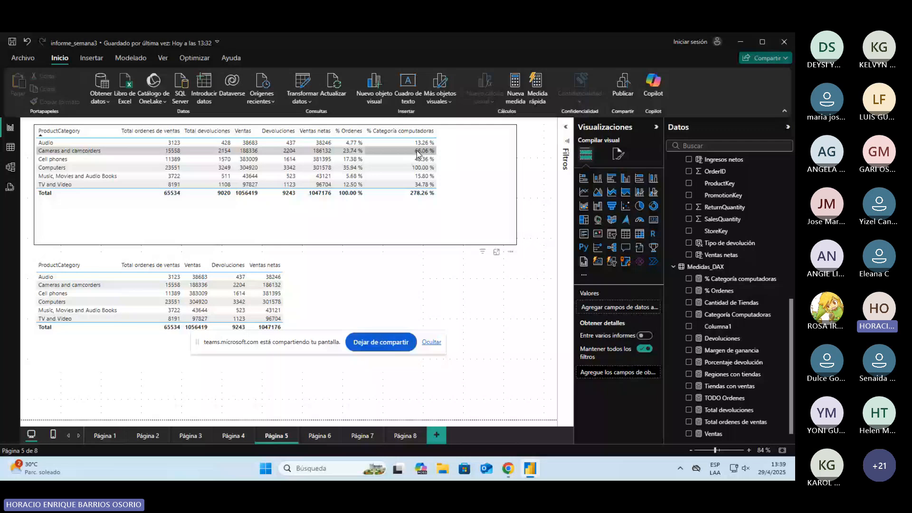
Step: Examine the upper table's formatting options for the % Categoría computadoras series, the totals and the cell elements
click(418, 153)
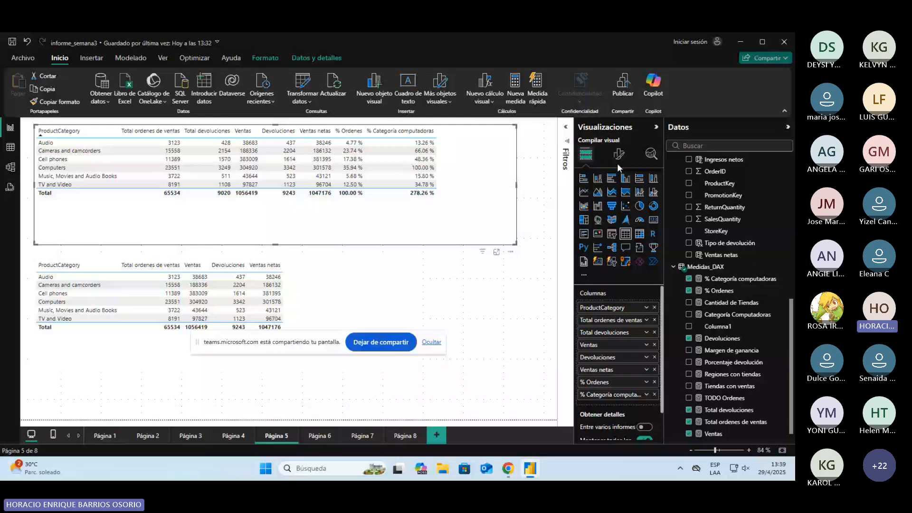
click(618, 155)
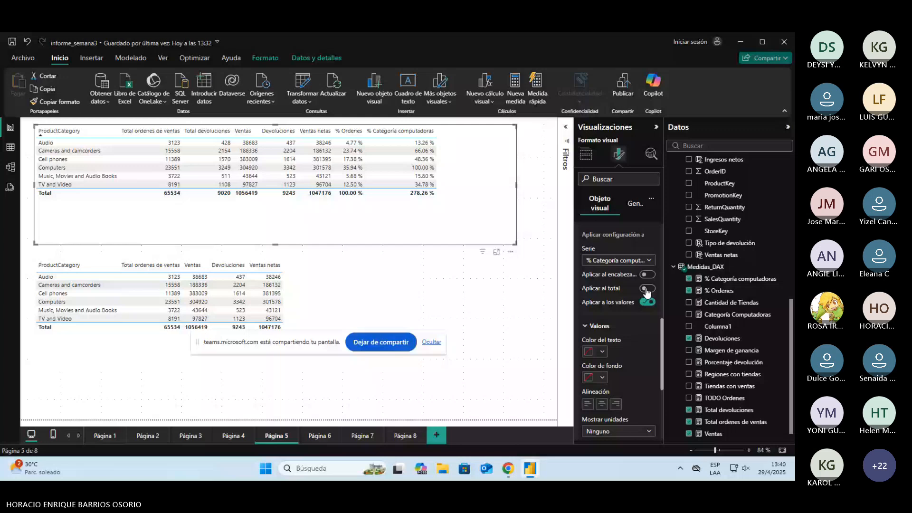
scroll(621, 372, down, 10)
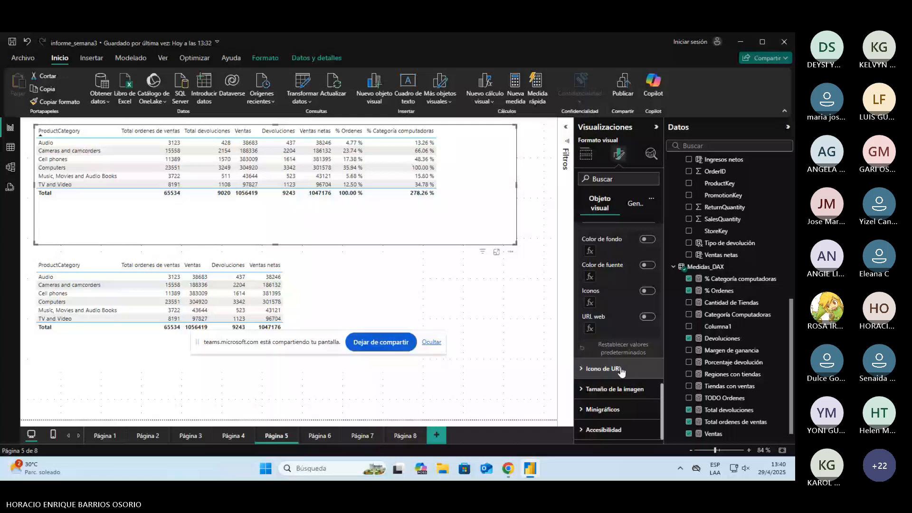
click(634, 203)
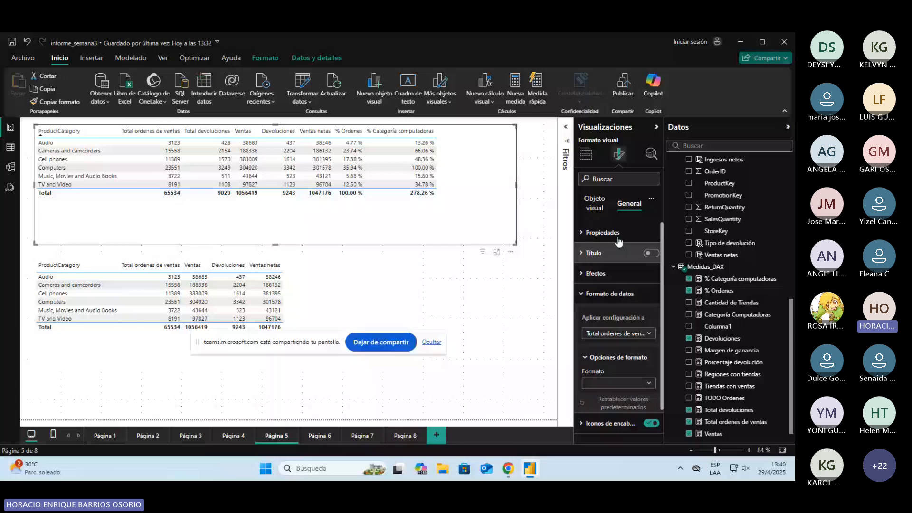
click(595, 204)
scroll(645, 336, down, 1)
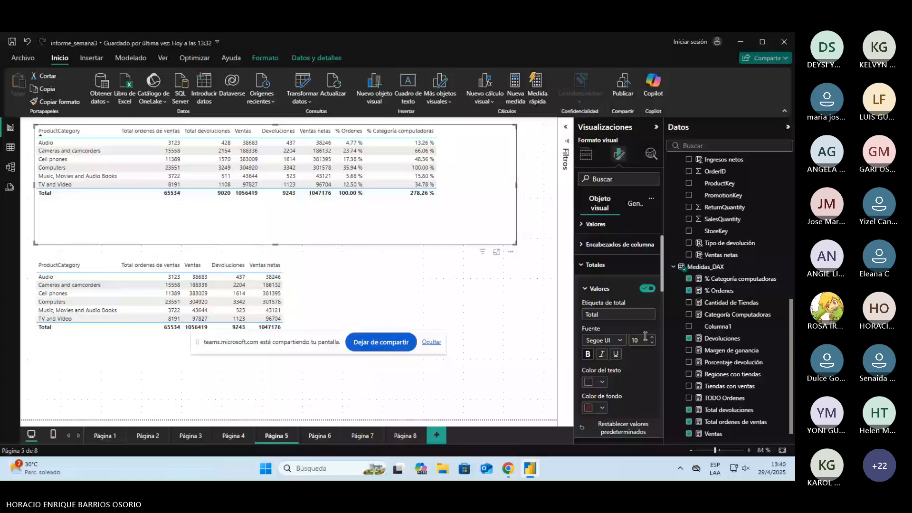
scroll(646, 336, down, 3)
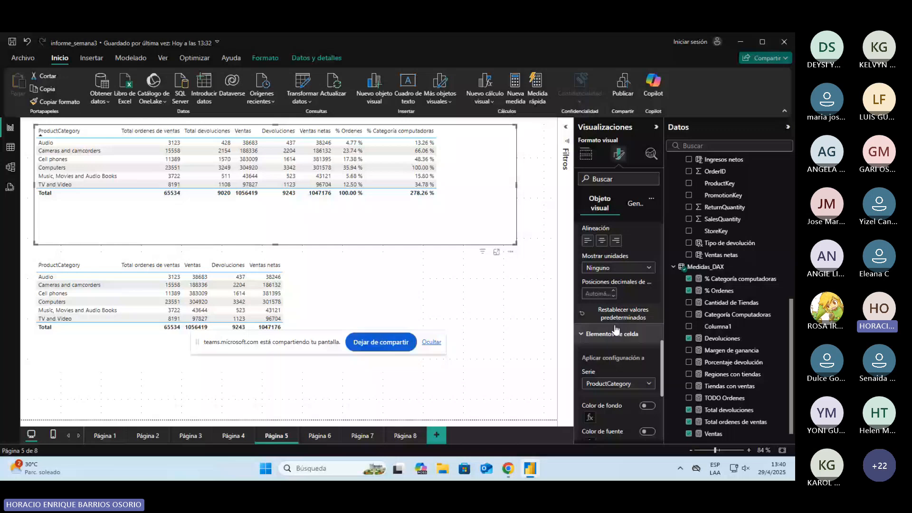
scroll(615, 329, down, 5)
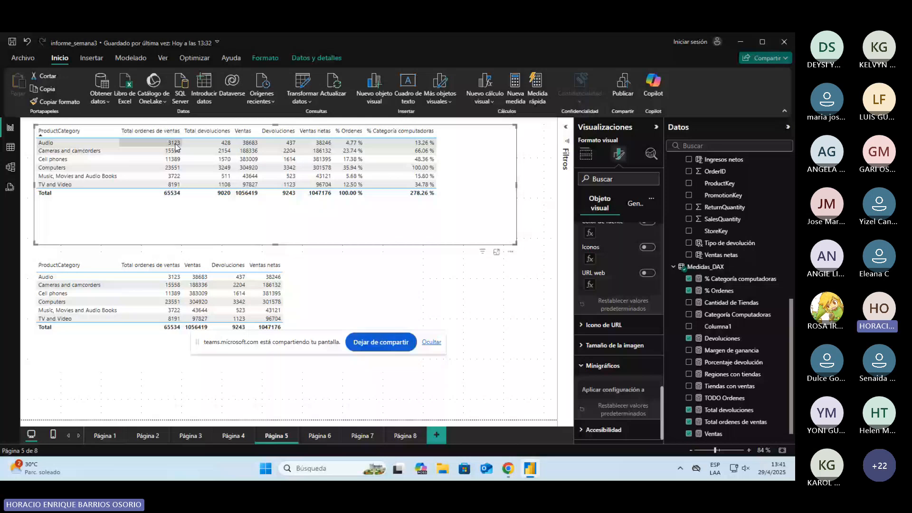
Step: Add % Categoría computadoras to the lower table and copy the TotalIngresos formula from the informe_semana3 [COMPLETO] report
key(alt+Tab)
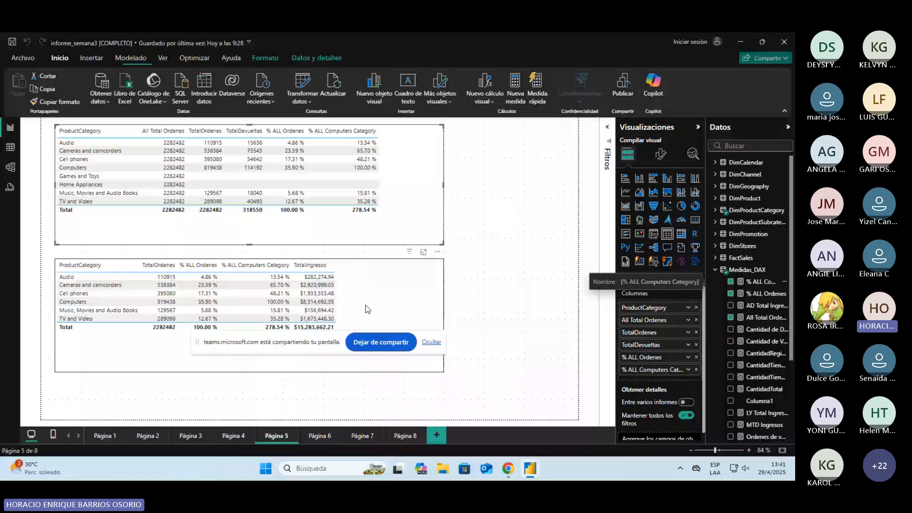
key(alt+Tab)
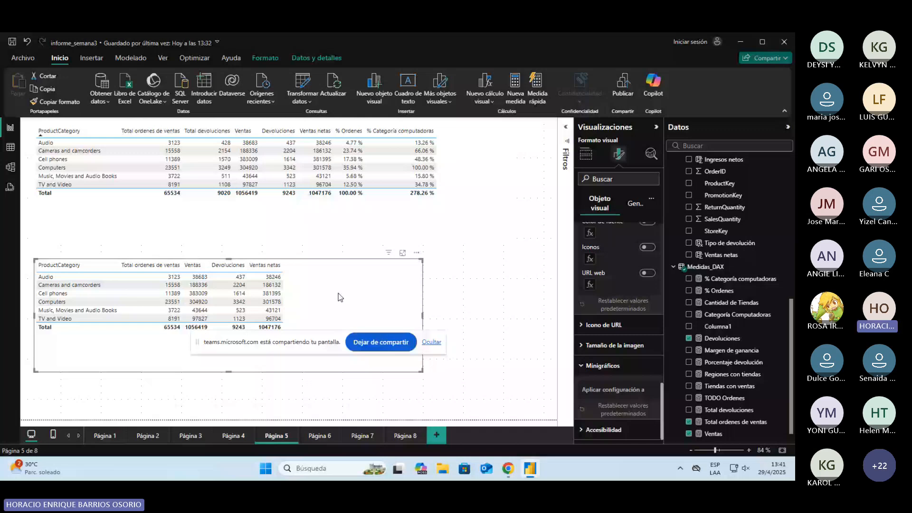
key(alt+Tab)
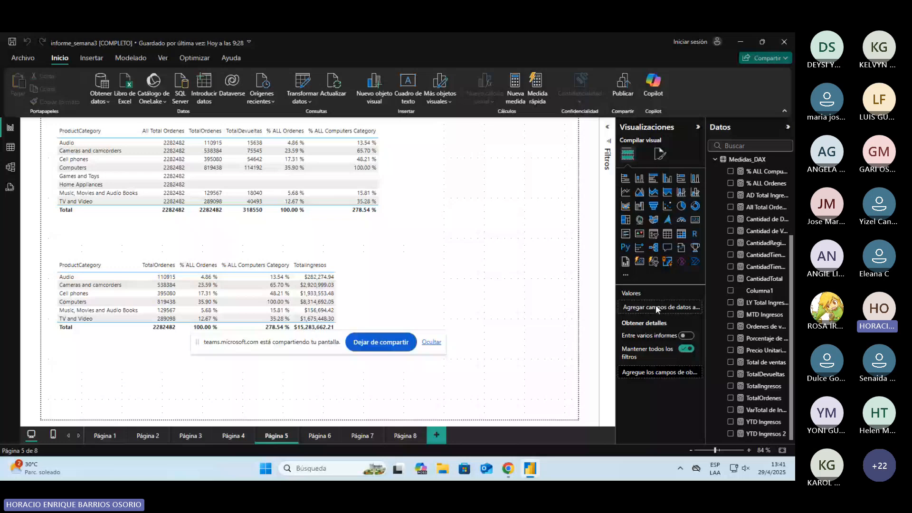
click(763, 386)
drag(76, 153, 68, 126)
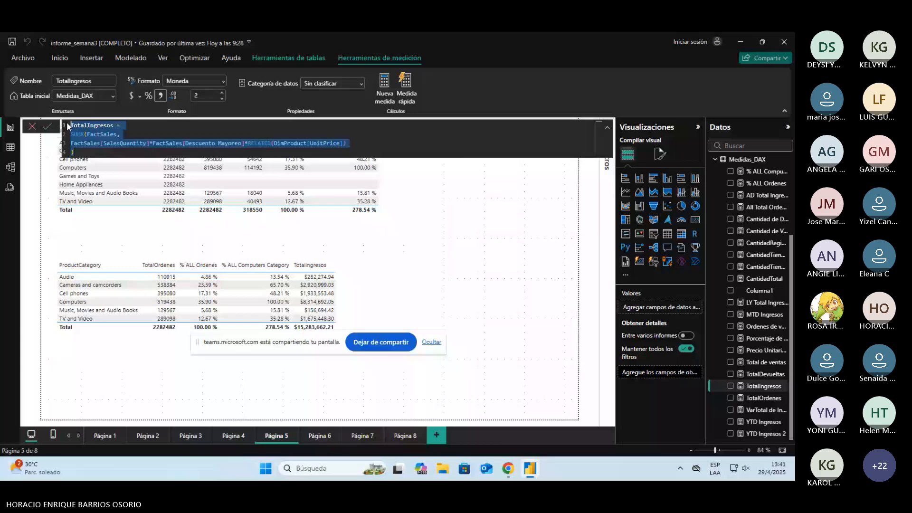
Step: Create the informe_semana3 measure TotalIngresos from the copied SUMX formula, removing its discount factor to leave FactSales[SalesQuantity]*RELATED(DimProduct[UnitPrice])
key(alt+Tab)
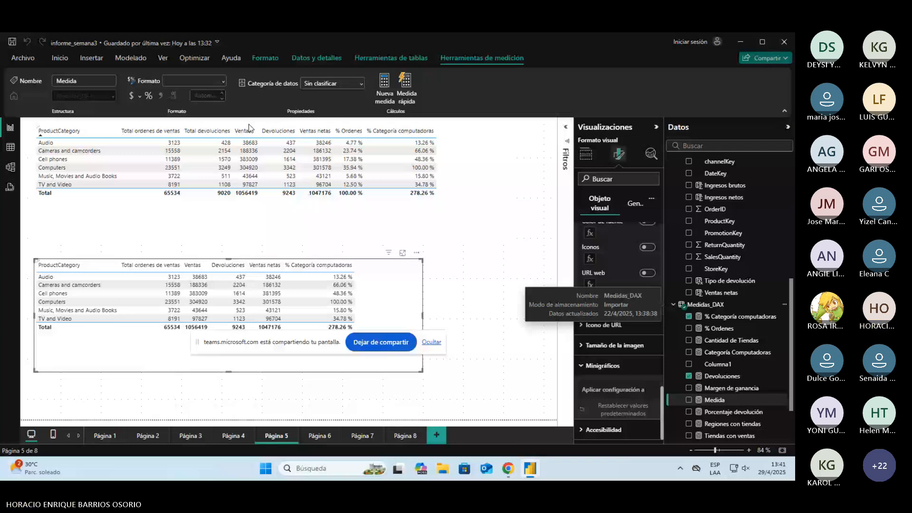
drag(117, 155, 155, 155)
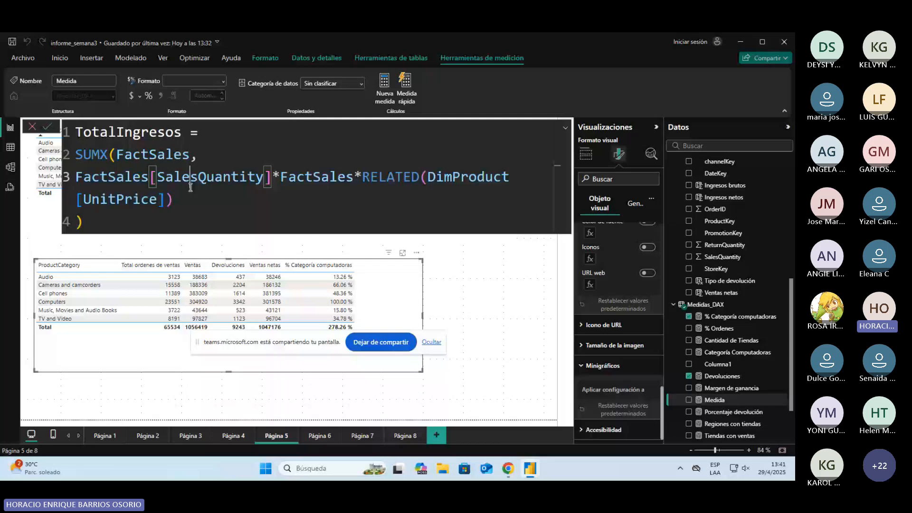
click(357, 187)
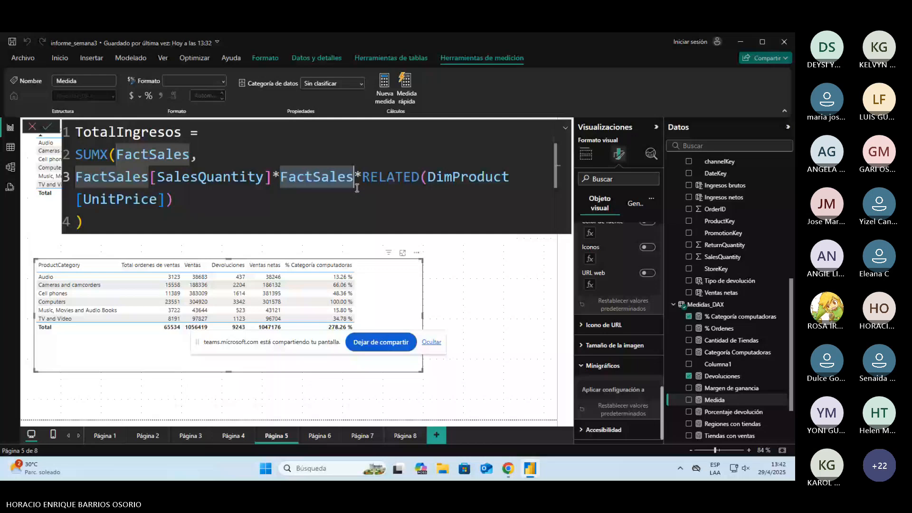
Step: Review the Ventas formula, then format TotalIngresos as currency with 2 decimals and add it to the lower table
scroll(727, 380, down, 2)
click(714, 421)
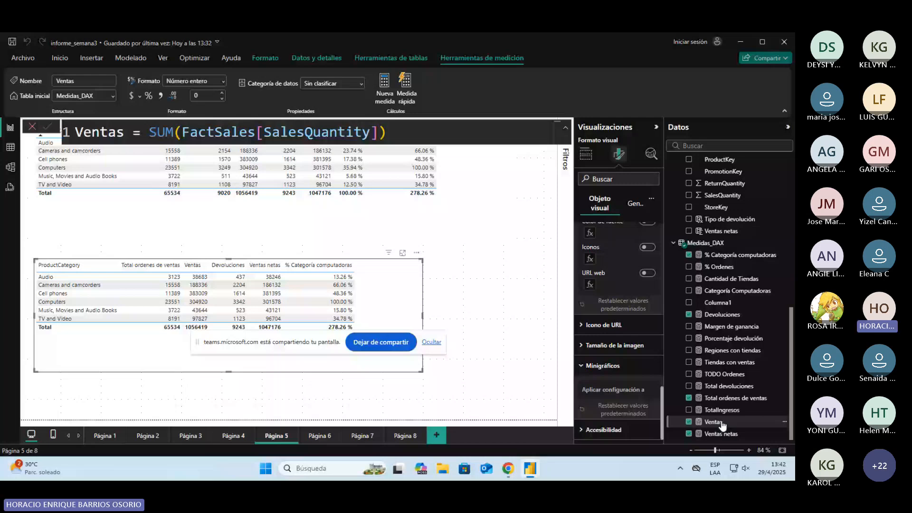
click(721, 409)
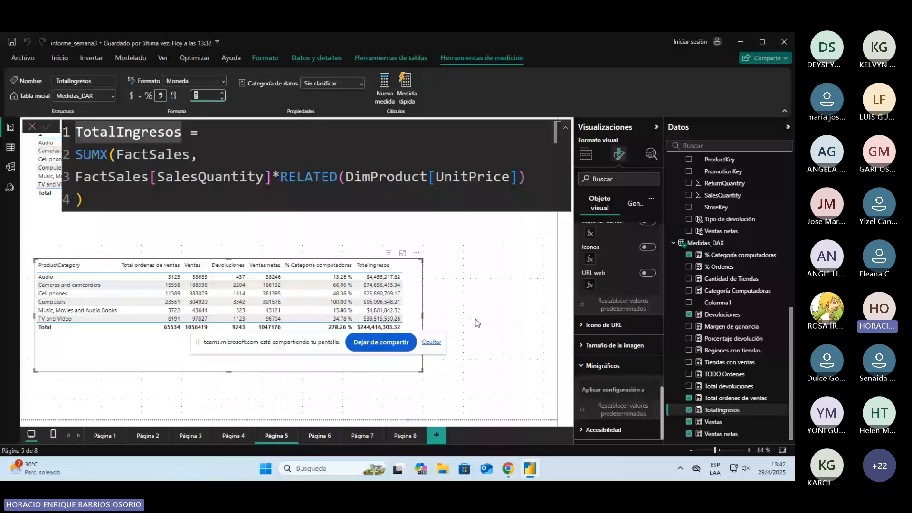
Step: Rewrite the TotalIngresos formula's arguments as SUMX(FactSales, FactSales[SalesQuantity] * RELATED(DimProduct[UnitPrice]))
drag(85, 200, 128, 151)
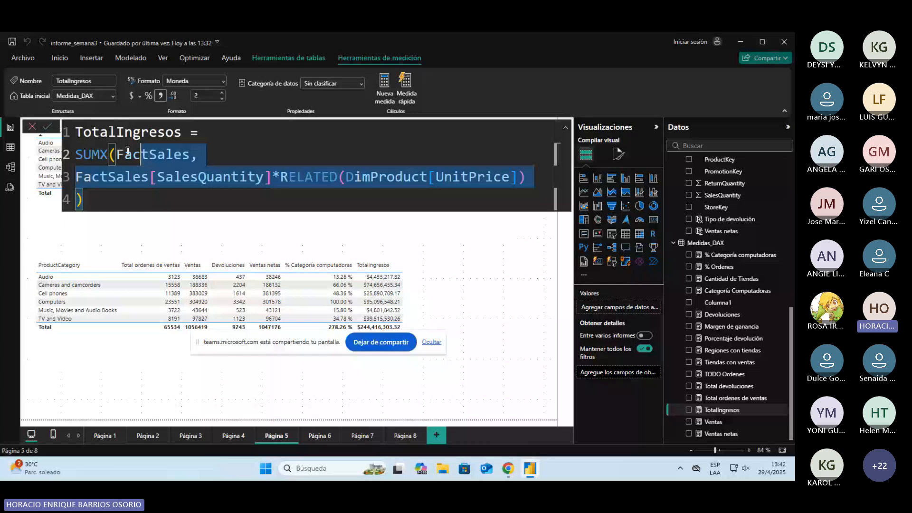
drag(128, 152, 117, 153)
key(BackSpace)
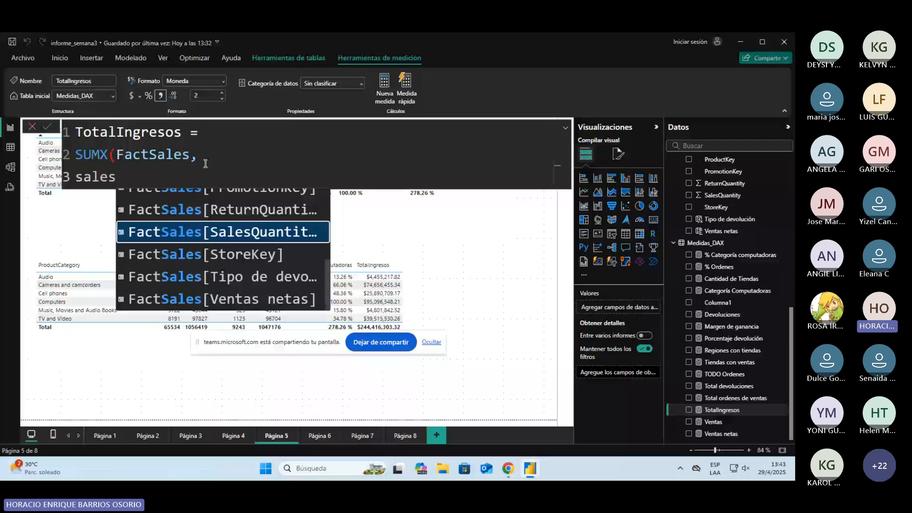
key(Tab)
text(*)
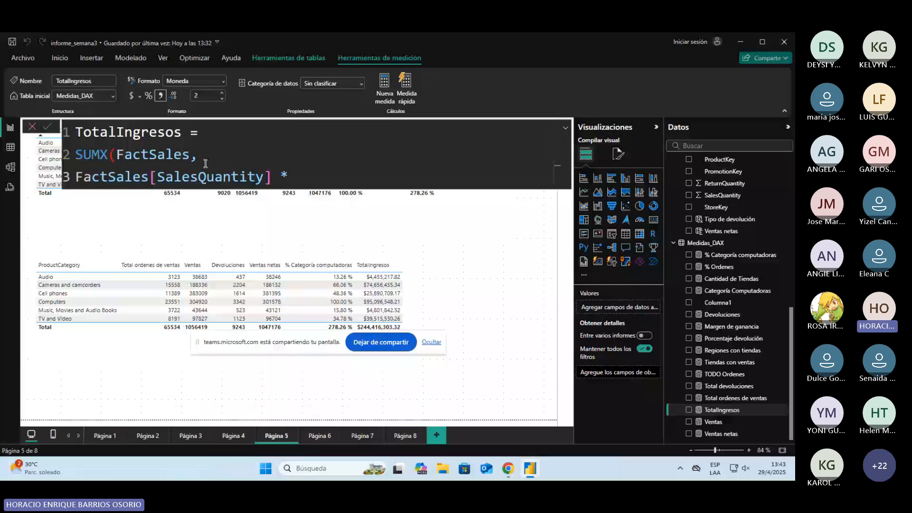
text(RELATED(product)
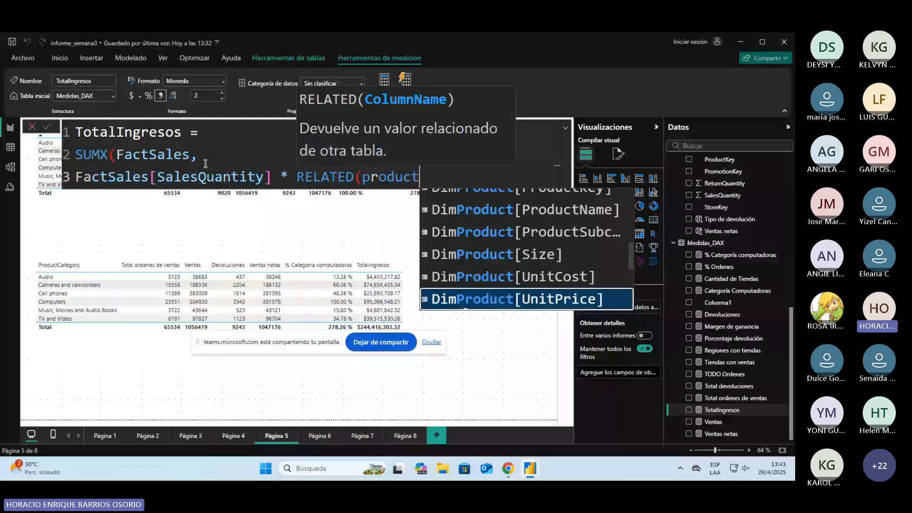
click(461, 287)
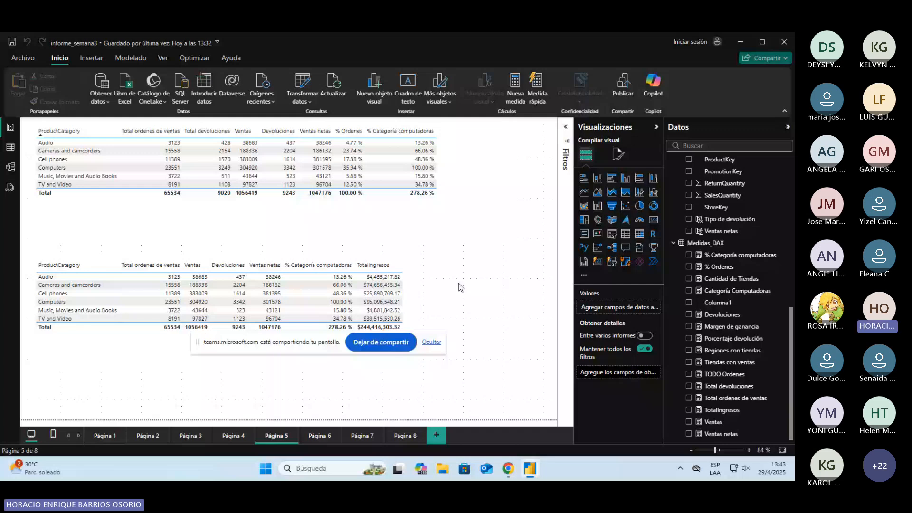
Step: Try TODO Ordenes as a column in the lower table, undo the addition and save the report
click(333, 326)
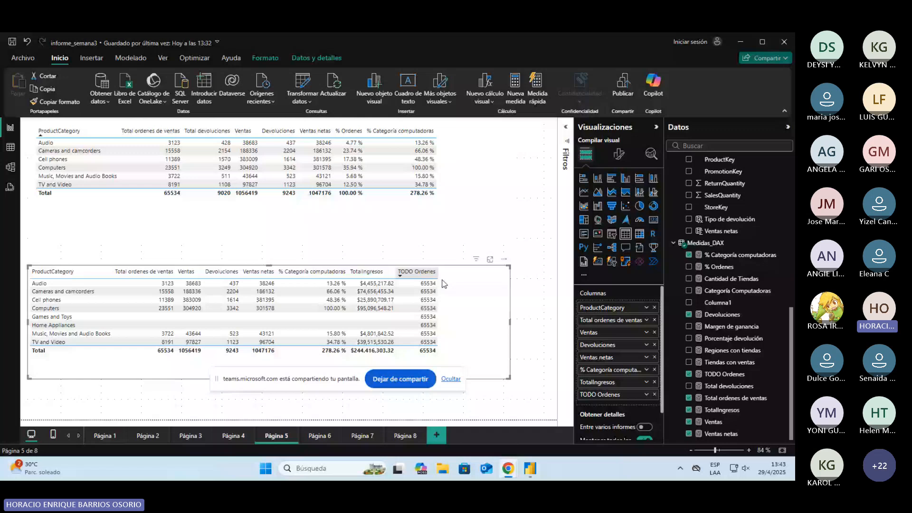
click(26, 41)
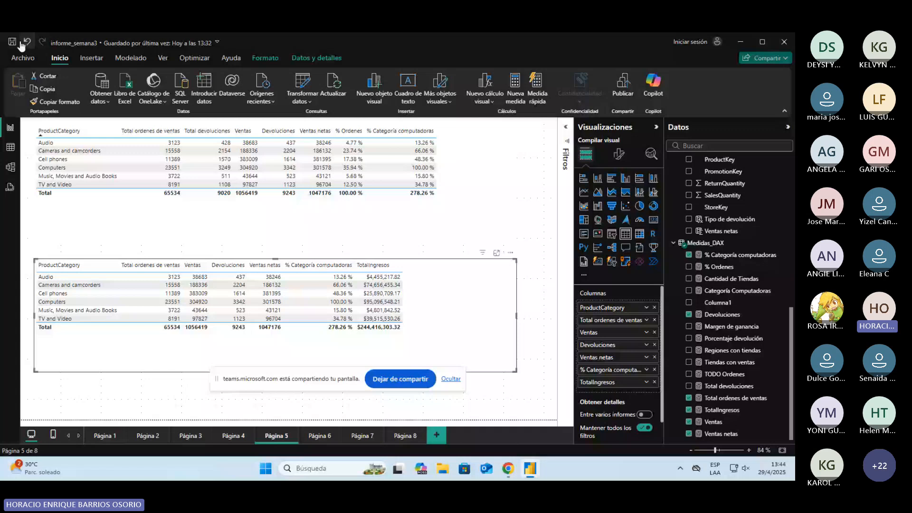
click(14, 42)
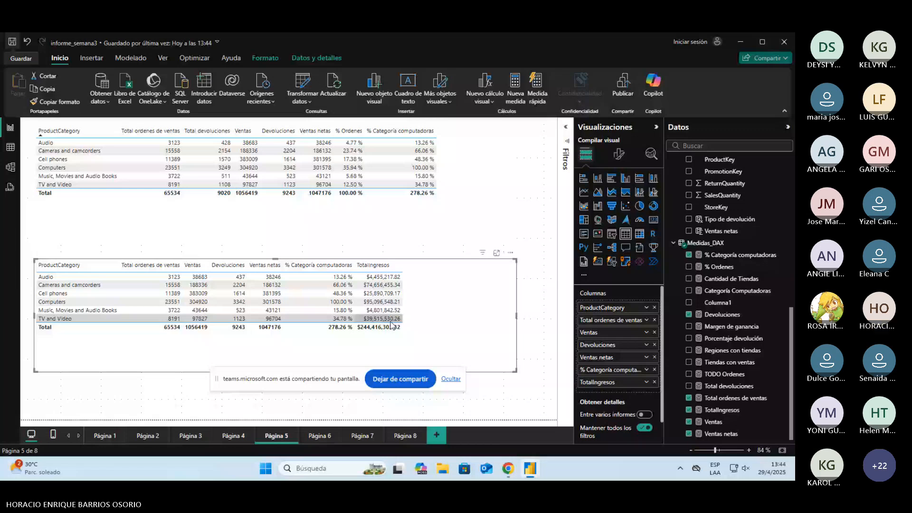
Step: Examine the SUMX formula of TotalIngresos used in the lower table on Página 5 and save the report
click(319, 436)
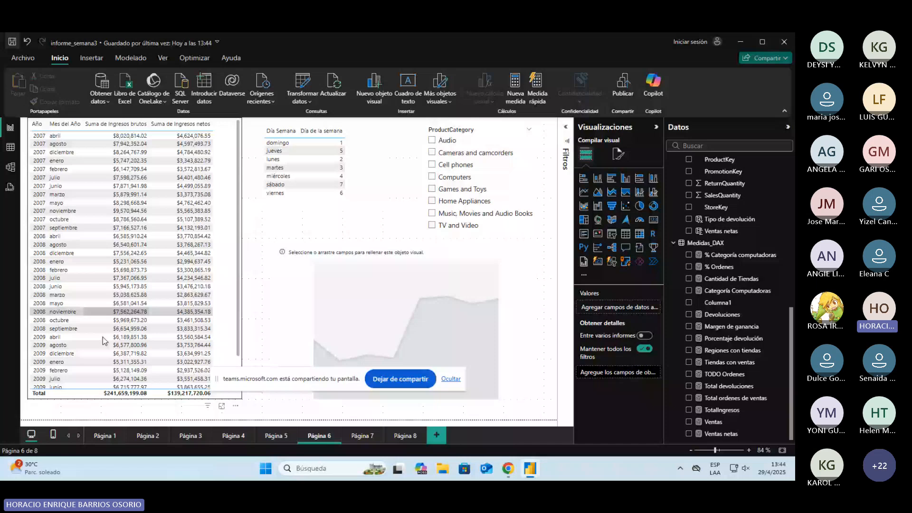
click(276, 435)
click(468, 327)
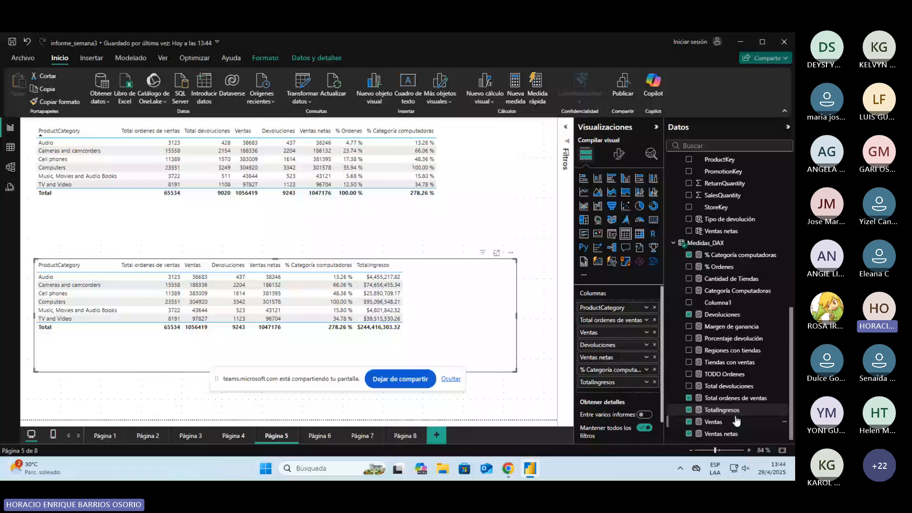
click(721, 409)
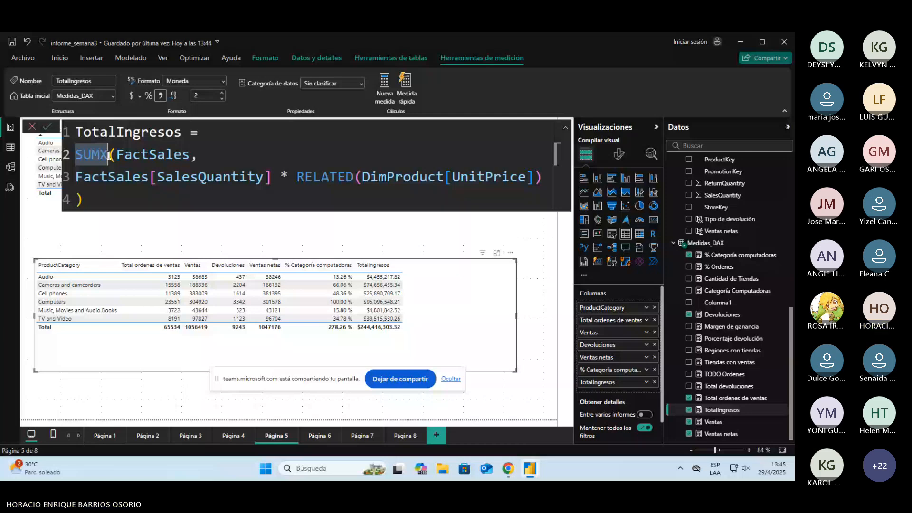
click(312, 228)
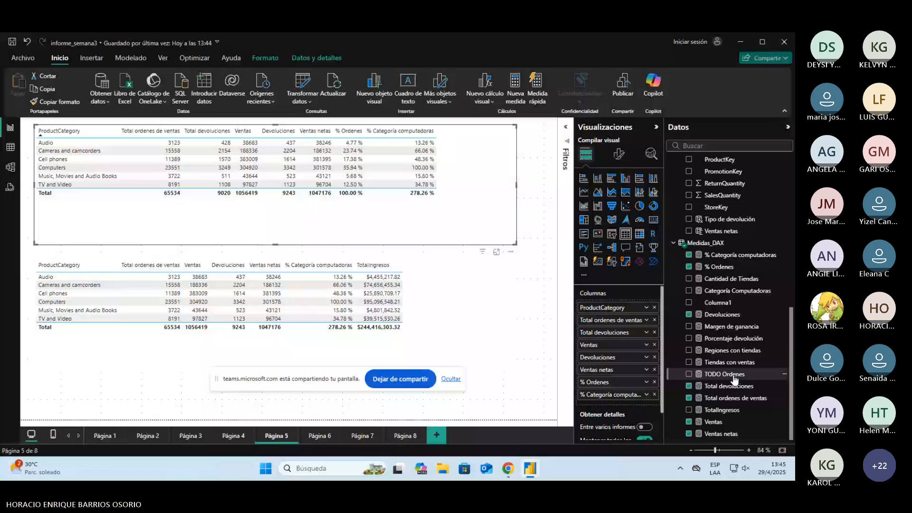
click(494, 308)
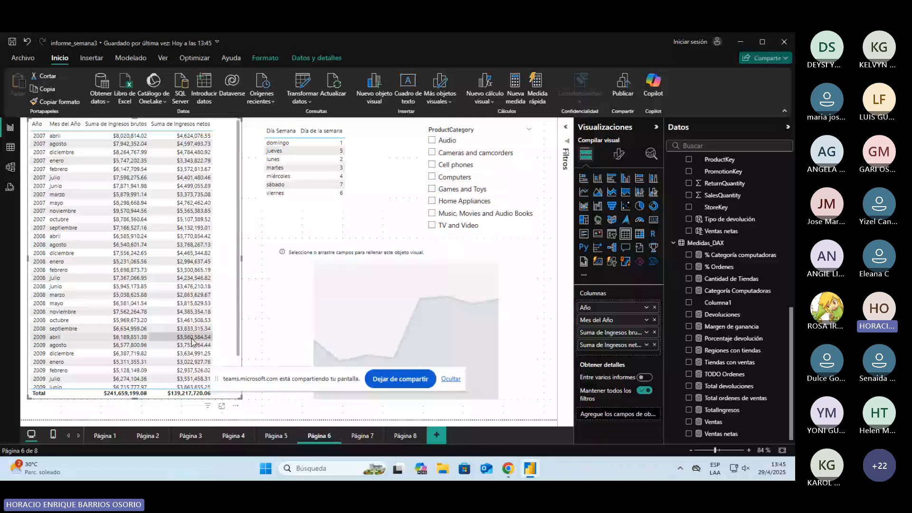
Step: Look over the visuals and Año slicers on Página 8 and Página 7, and return to Página 6
click(404, 435)
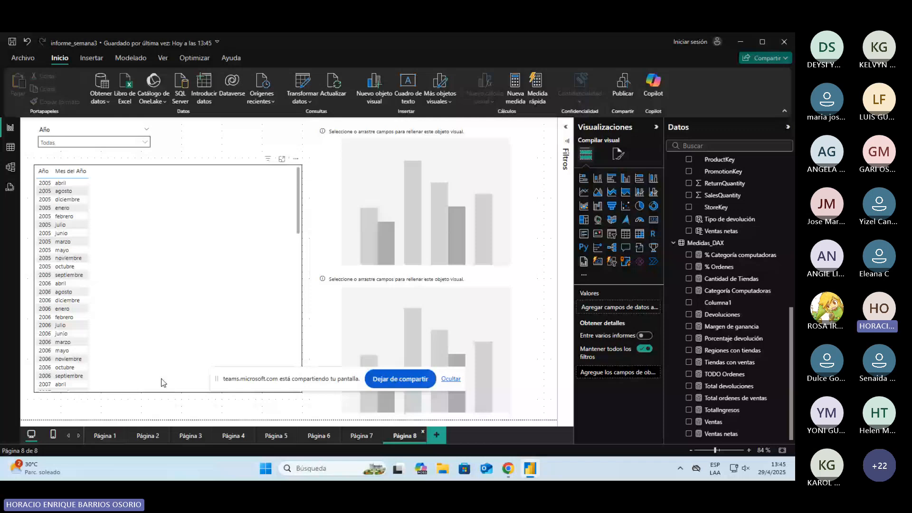
click(361, 436)
click(457, 125)
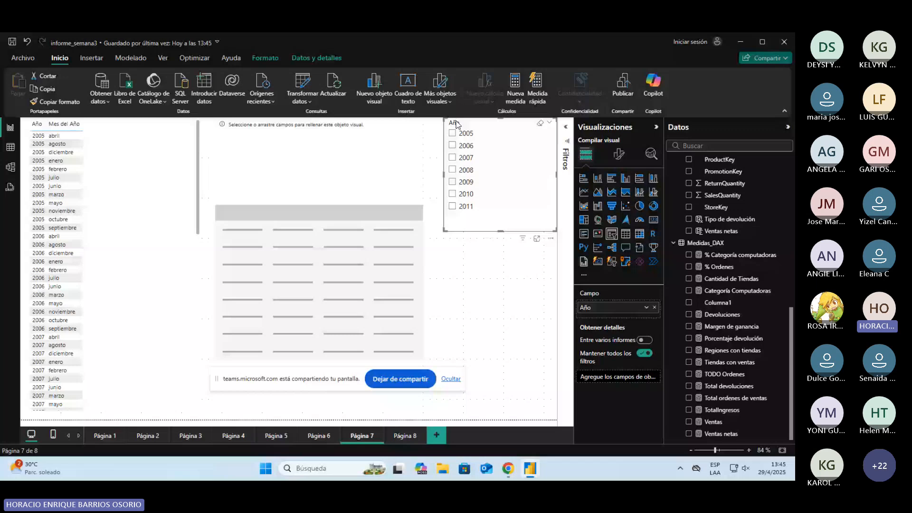
click(401, 436)
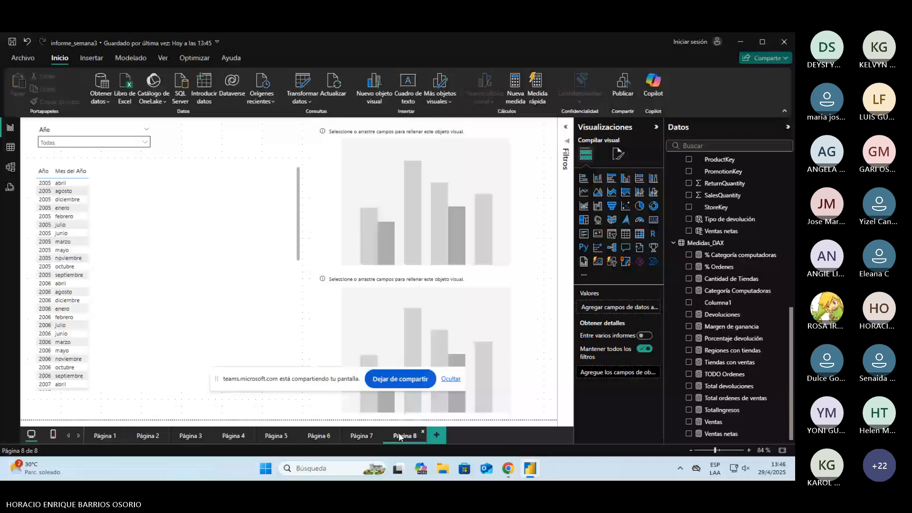
click(312, 437)
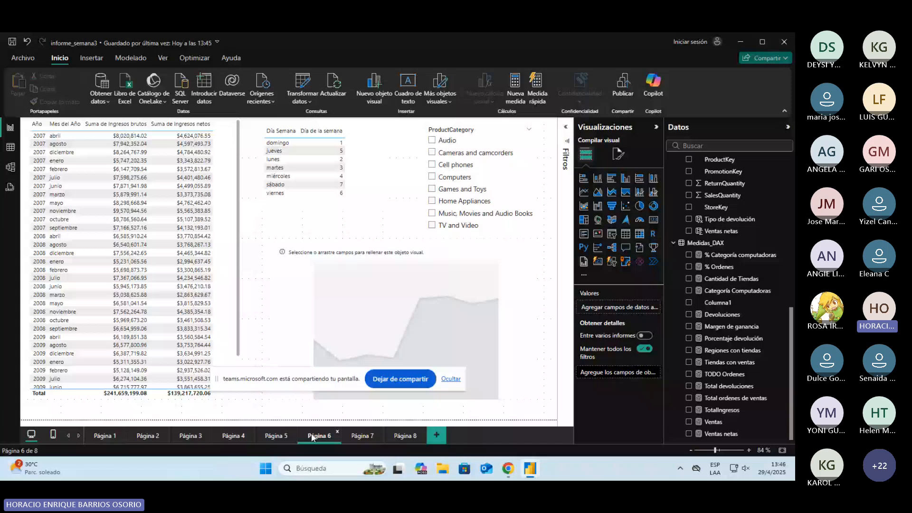
Step: Examine the RELATED(DimProduct[UnitPrice]) part of the Ingresos brutos column formula in the FactSales table data
click(9, 149)
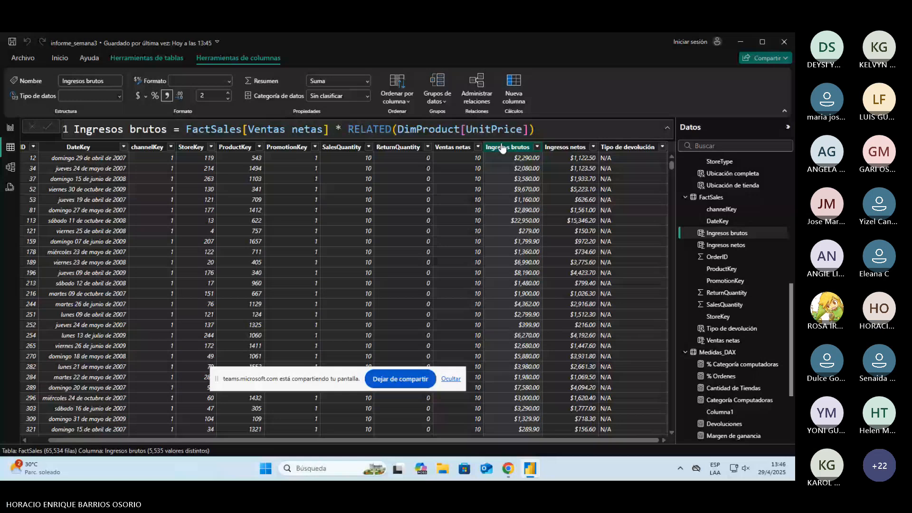
drag(348, 129, 541, 137)
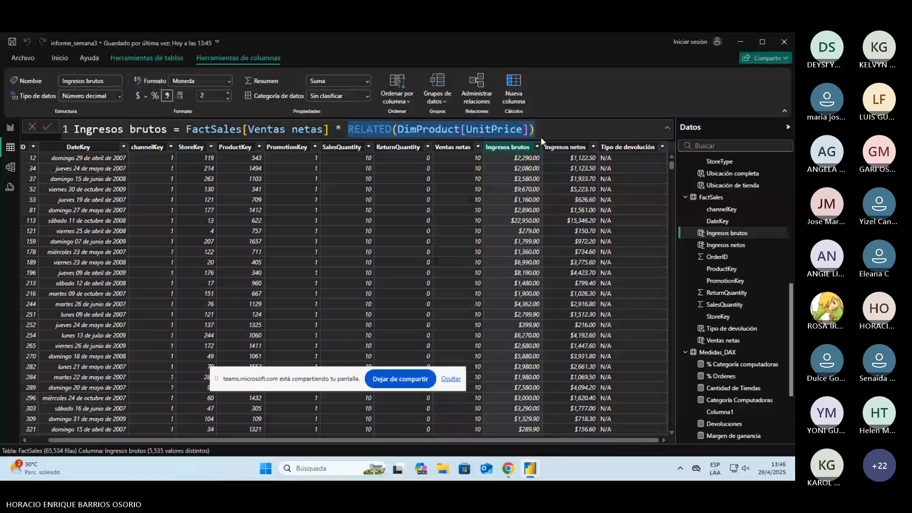
Step: Examine both RELATED terms of the Ingresos netos column formula in FactSales and return to the report on Página 6
click(565, 147)
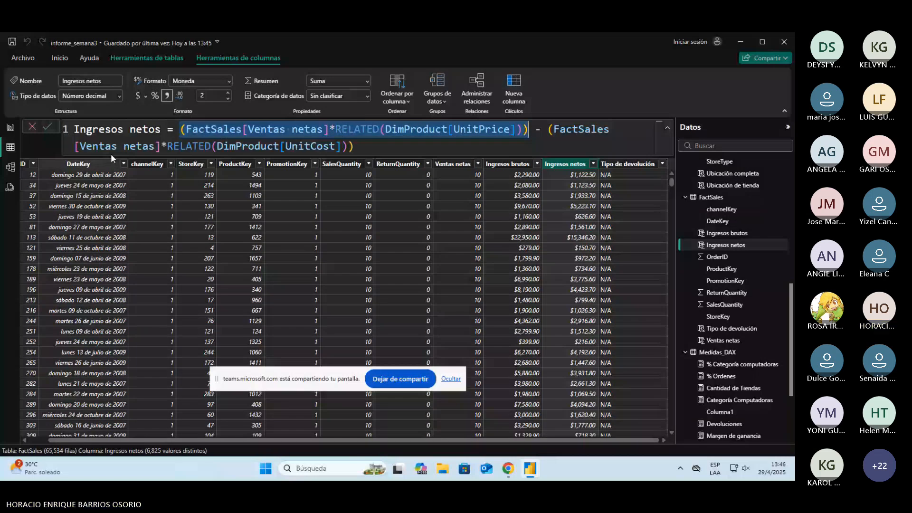
click(363, 151)
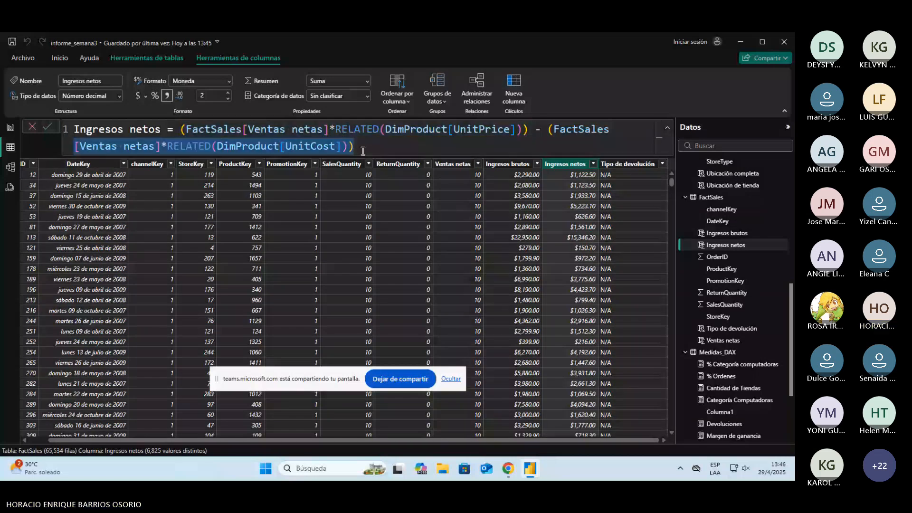
click(364, 150)
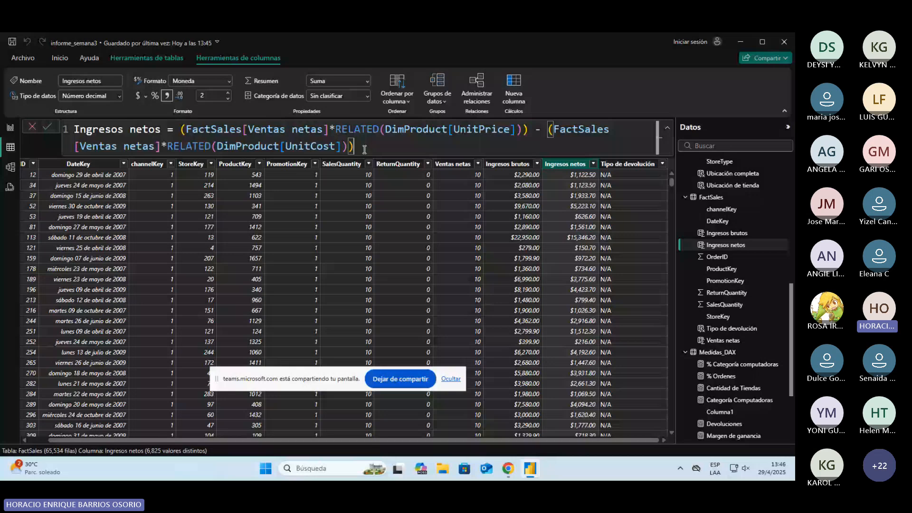
click(9, 128)
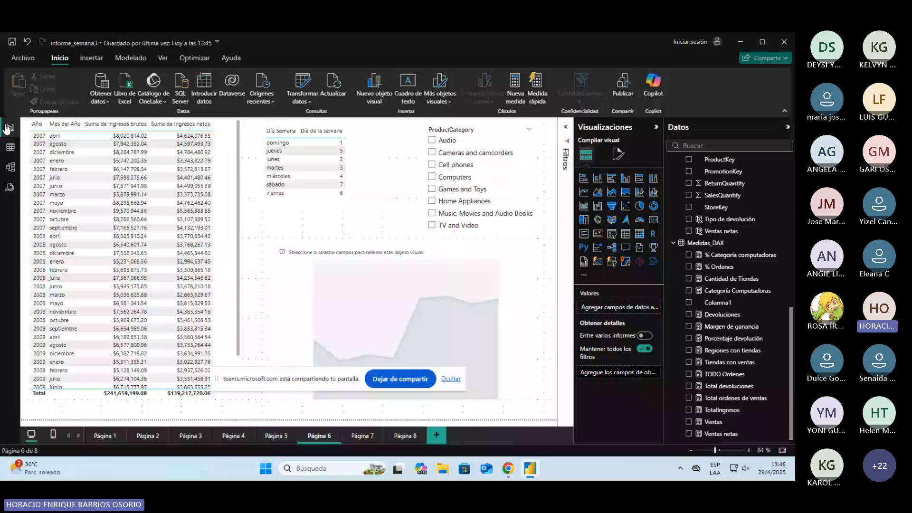
Step: Try sorting the income table by Mes del Año and the weekday table by Día Semana in descending order, restoring both orders
click(272, 144)
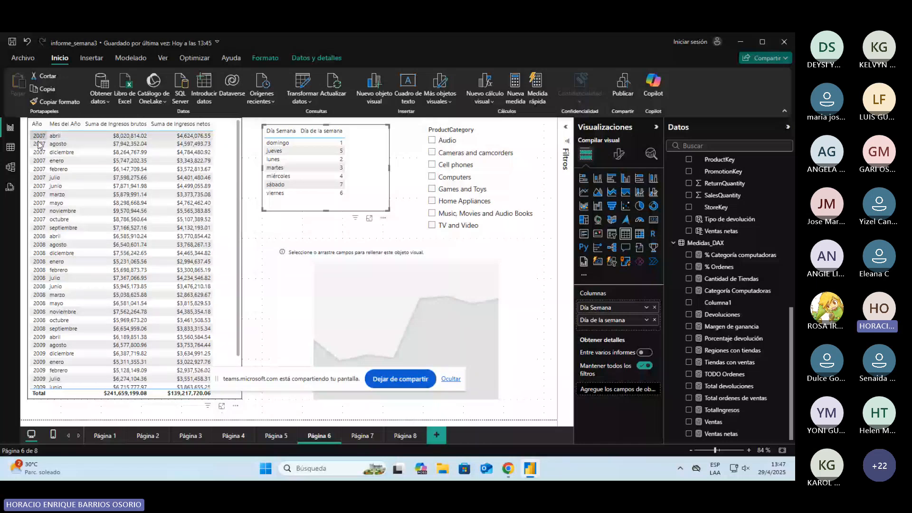
scroll(42, 231, down, 2)
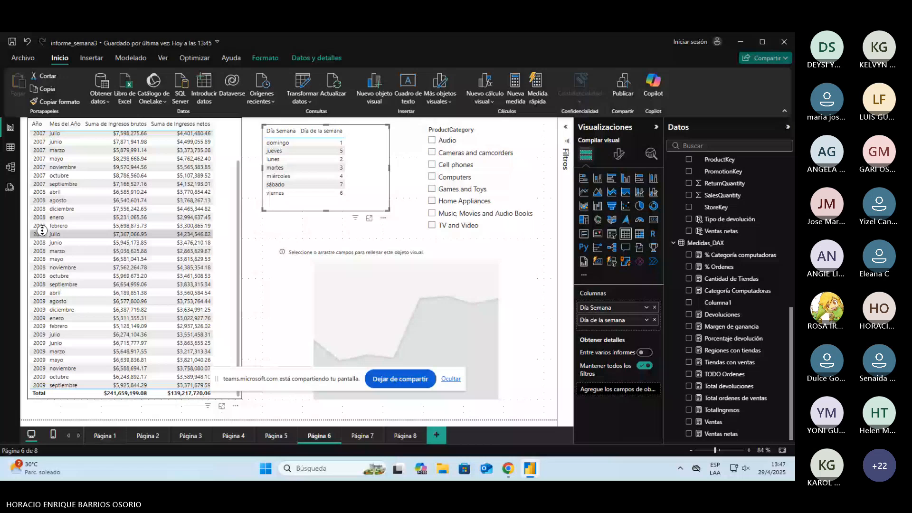
scroll(42, 231, up, 2)
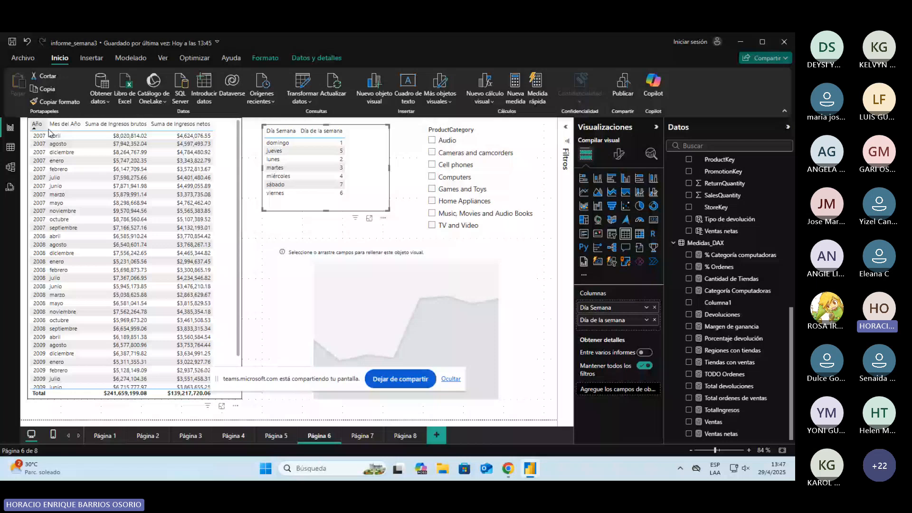
click(50, 126)
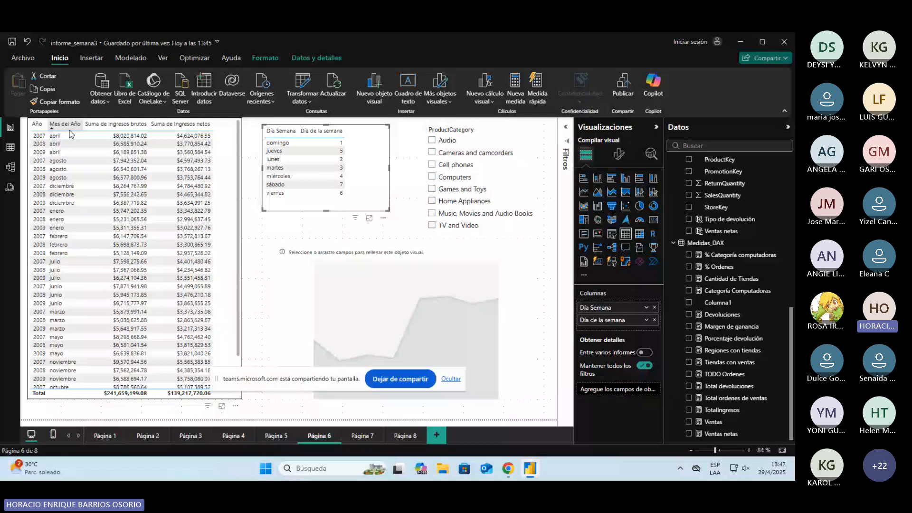
click(70, 130)
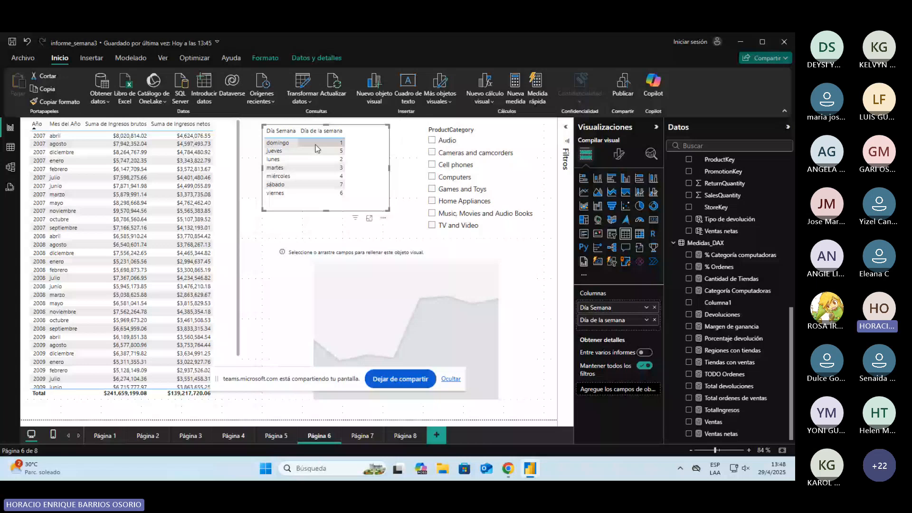
click(270, 132)
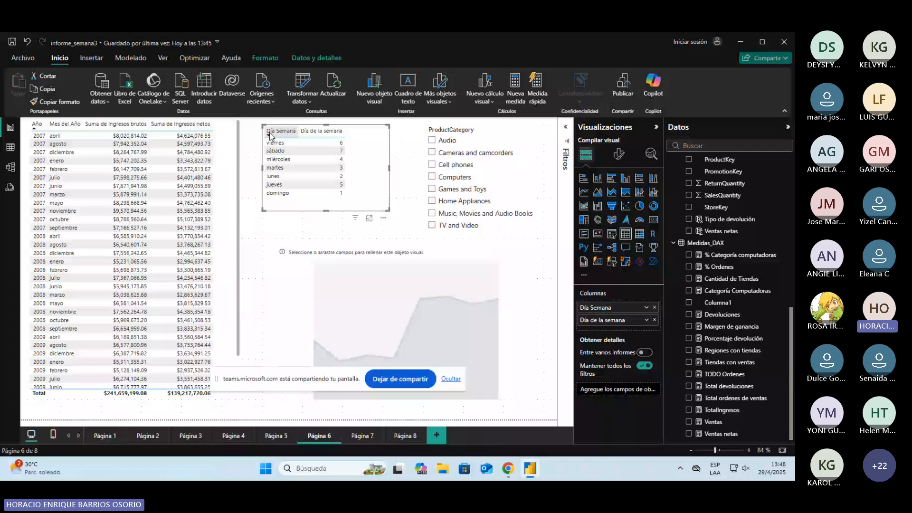
click(270, 133)
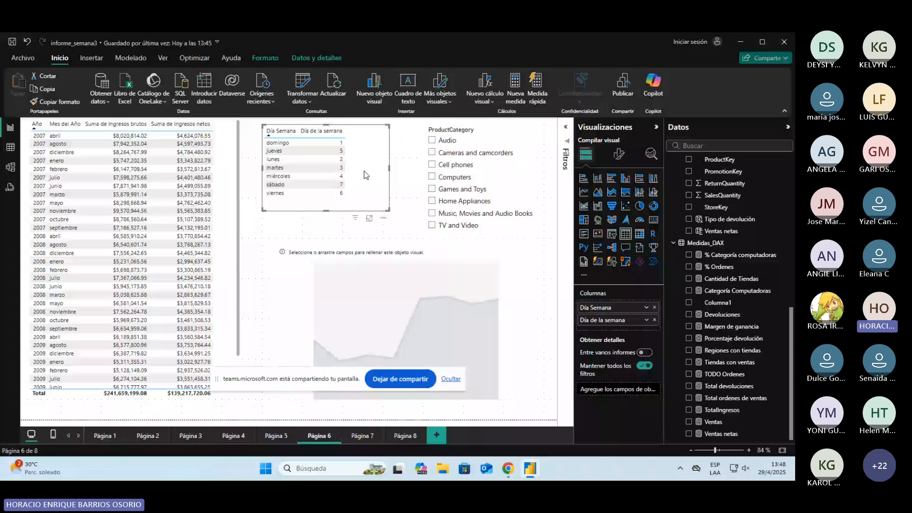
Step: Set the Día Semana column of DimCalendar to sort by the Día de la semana column
click(309, 58)
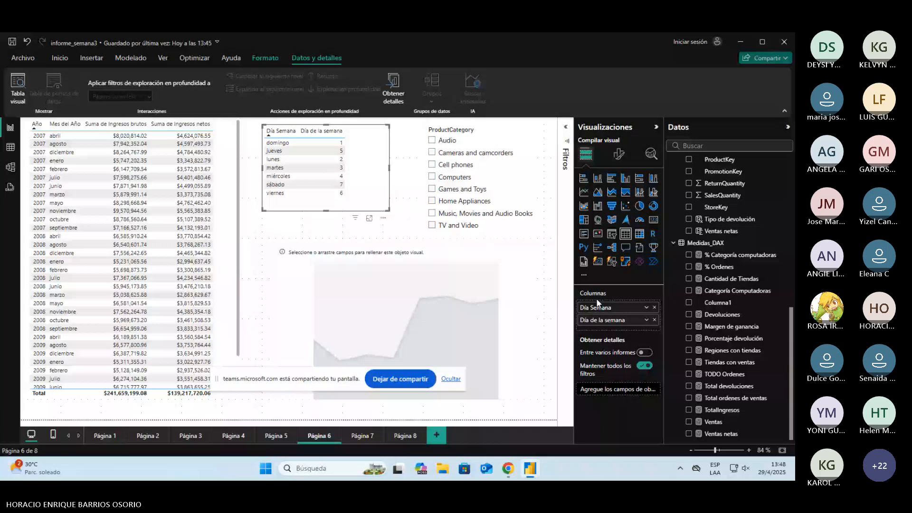
scroll(723, 206, up, 8)
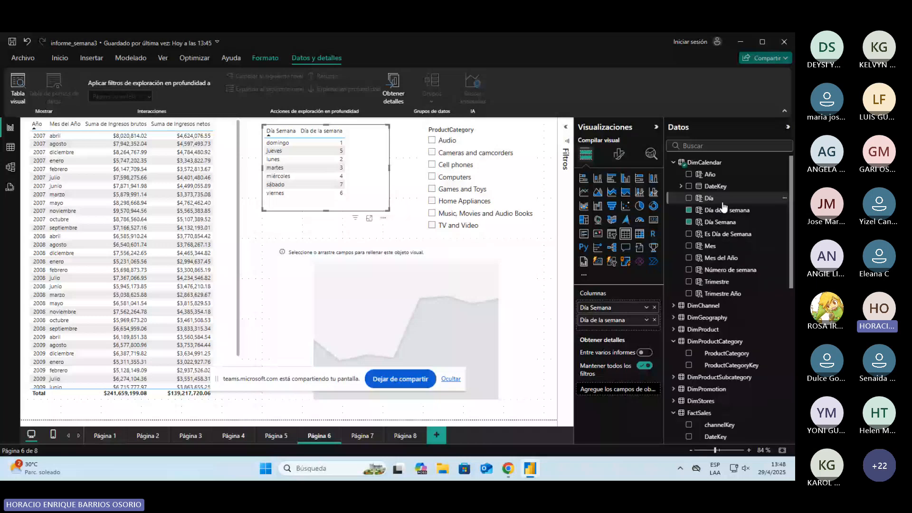
click(720, 222)
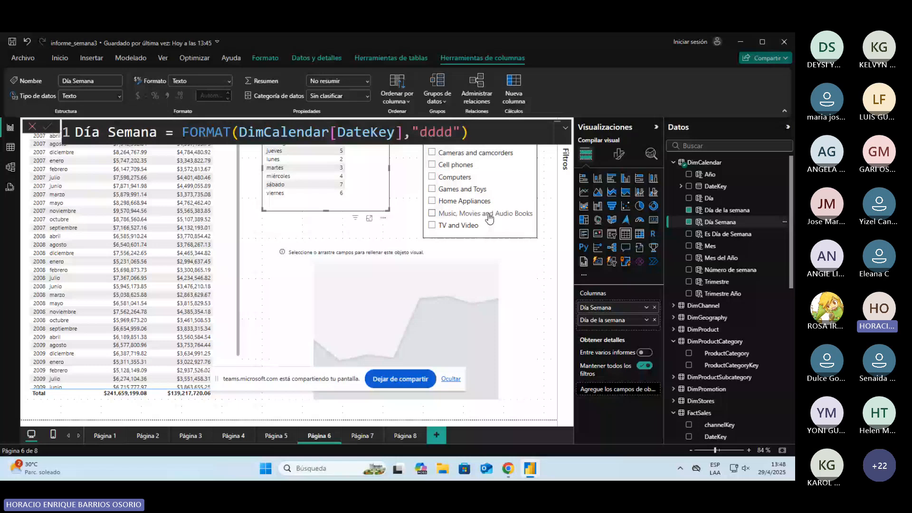
click(744, 239)
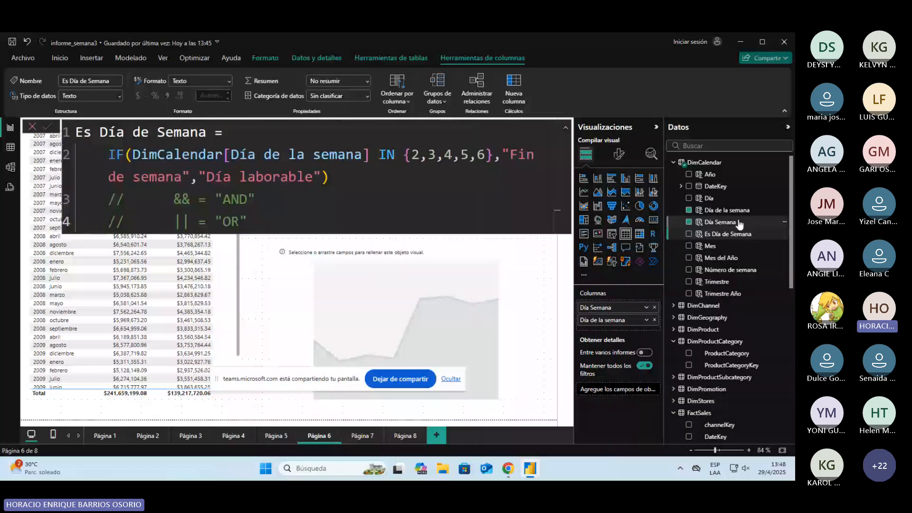
click(739, 223)
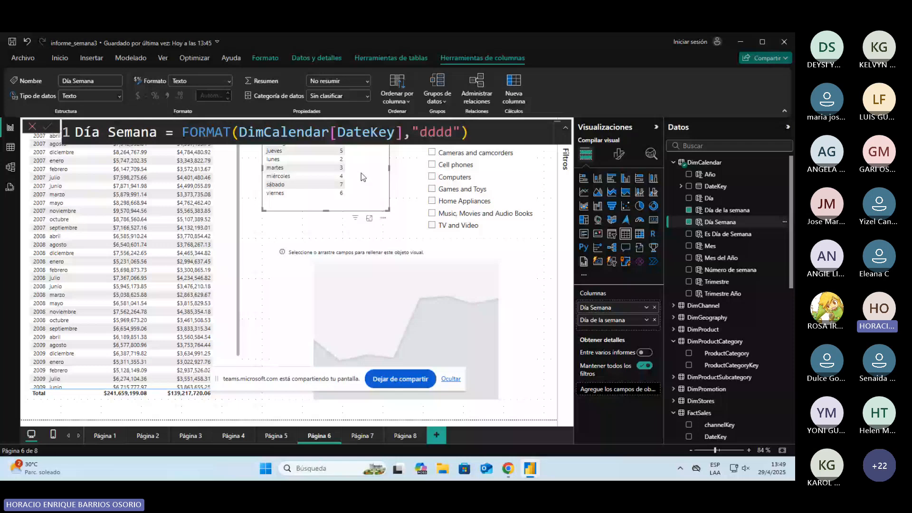
click(401, 102)
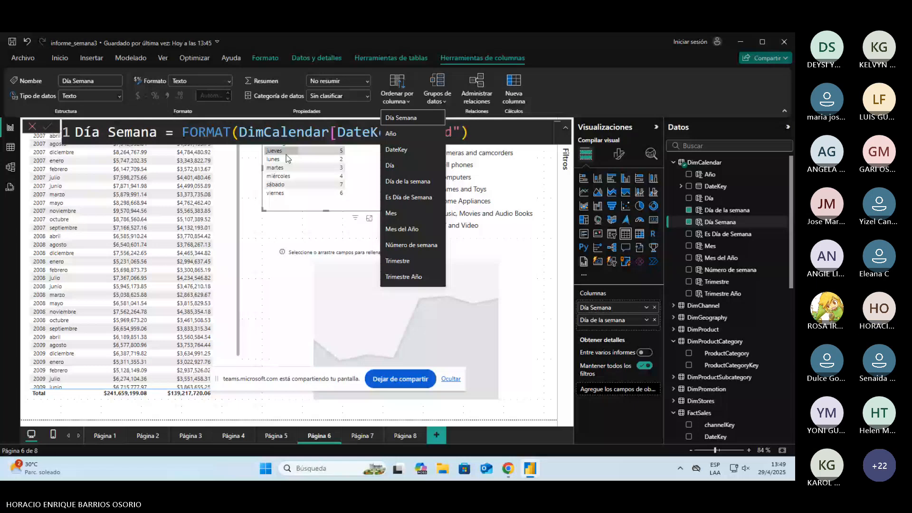
click(400, 181)
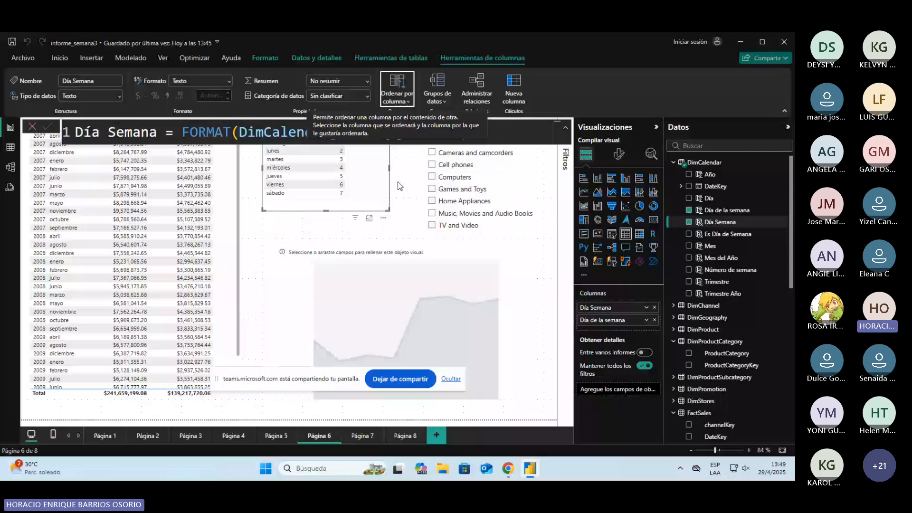
Step: Set the Mes del Año column of DimCalendar to sort so that the months follow calendar order
click(720, 259)
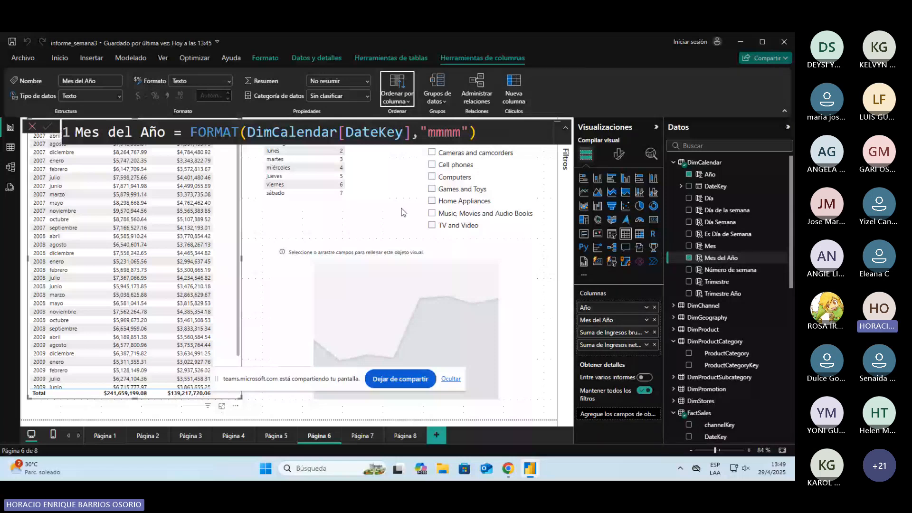
click(259, 225)
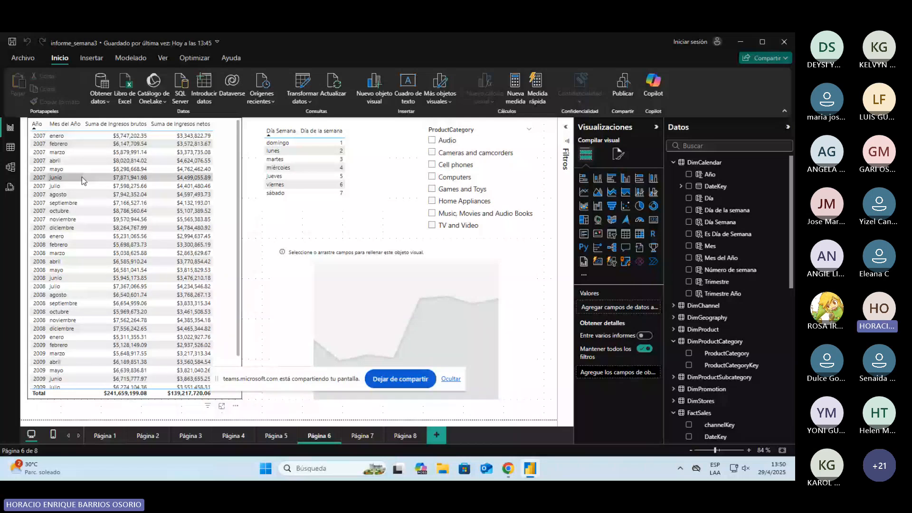
Step: Mark the DimCalendar table as a date table, using DateKey as its date column
click(378, 184)
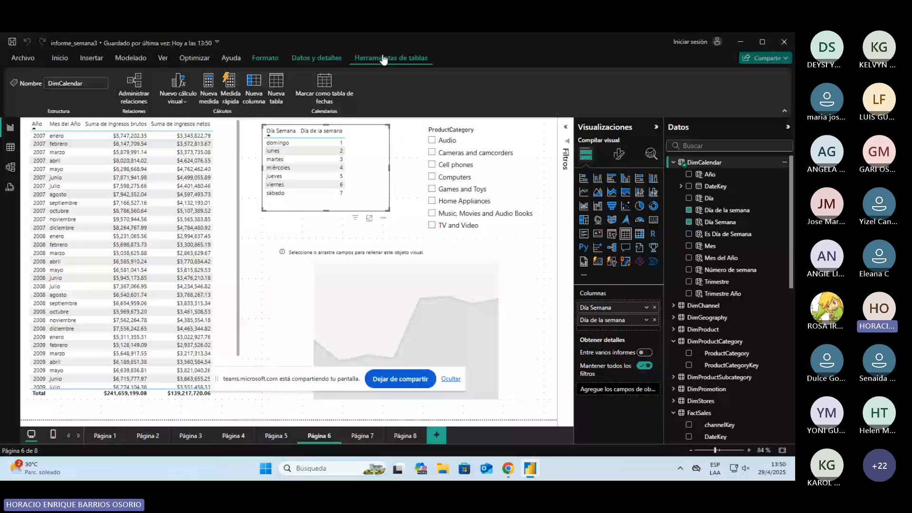
click(326, 87)
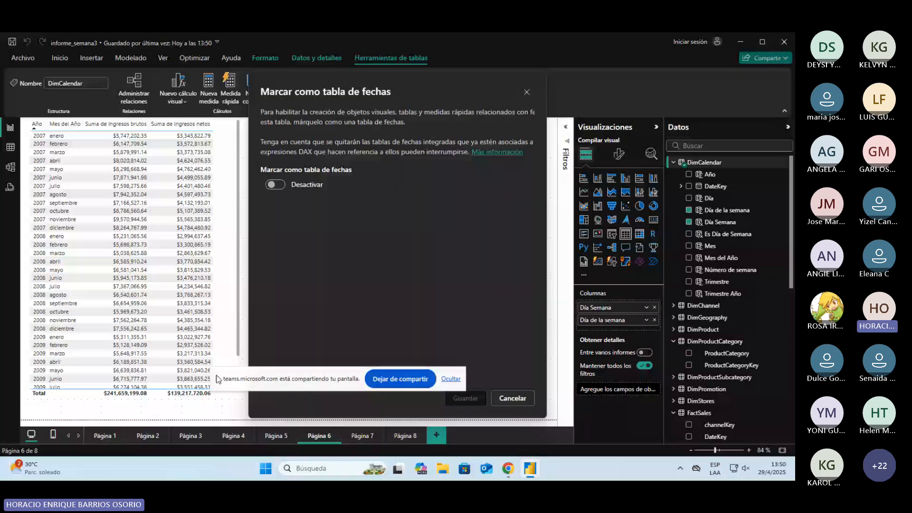
drag(217, 378, 553, 268)
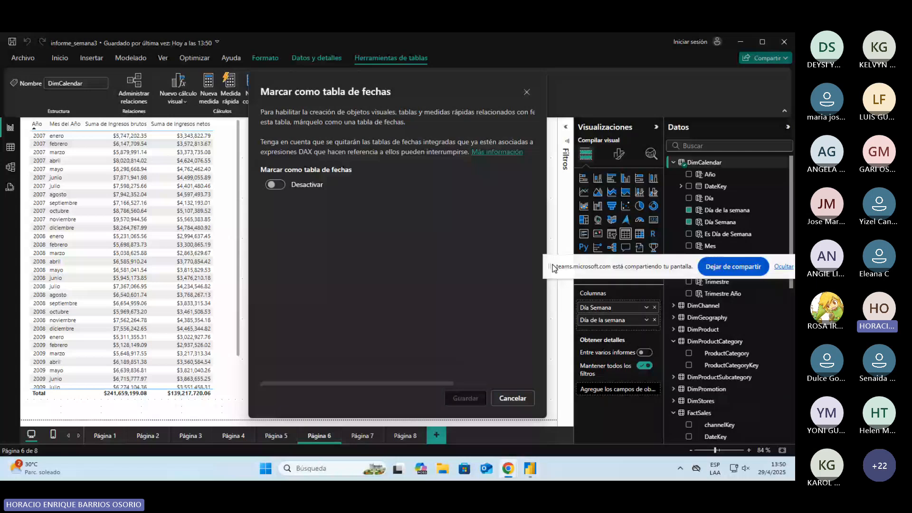
drag(553, 268, 559, 258)
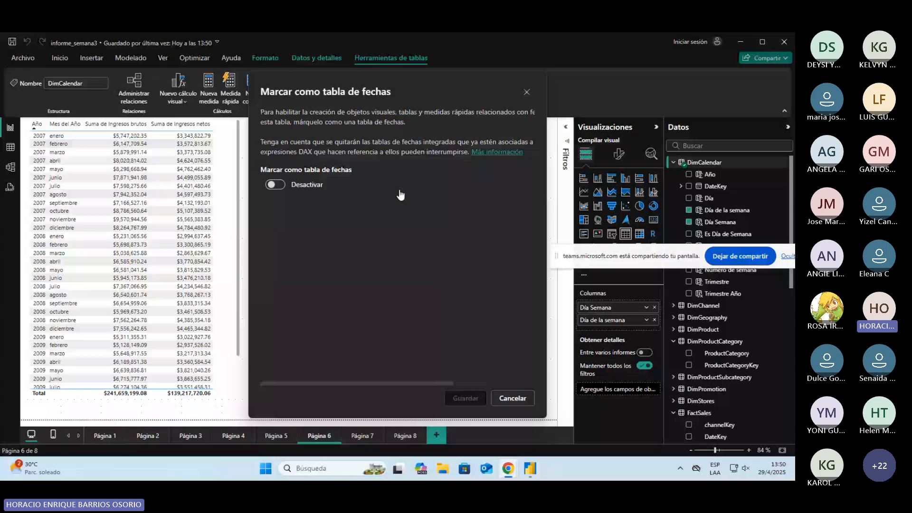
drag(379, 88, 348, 86)
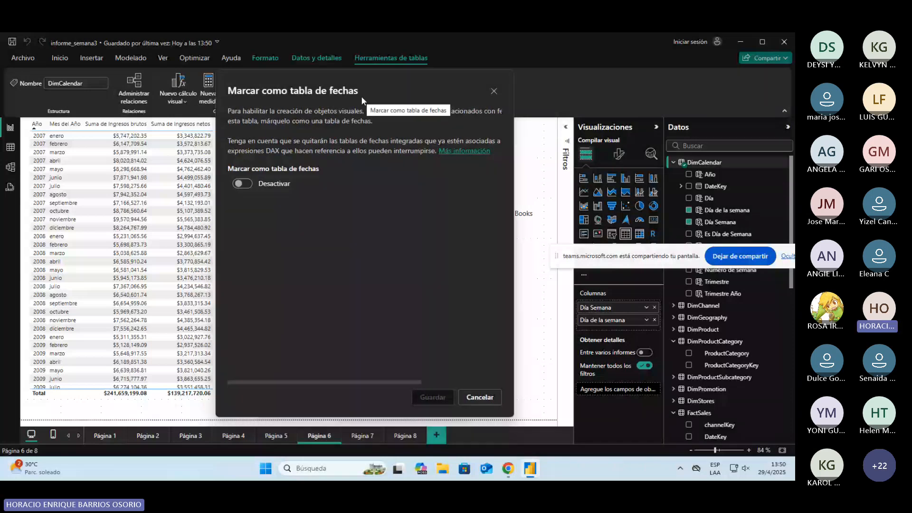
click(243, 185)
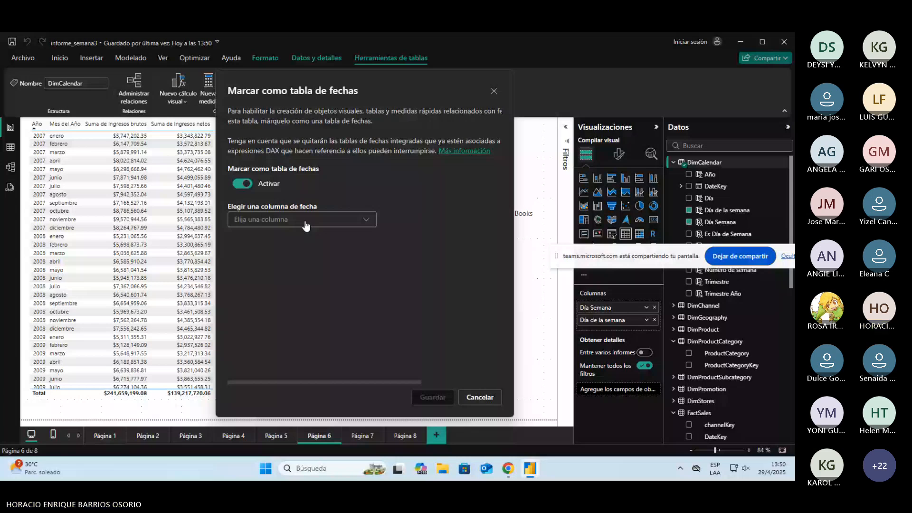
click(307, 223)
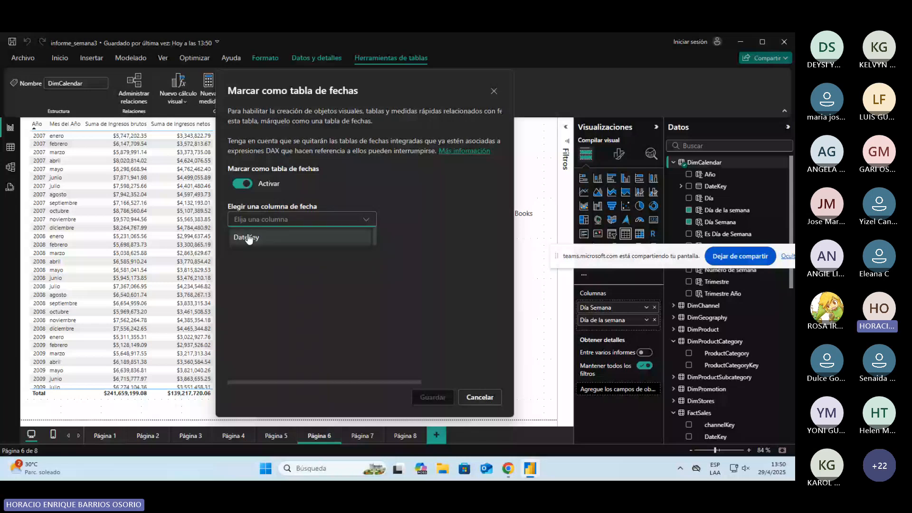
click(248, 238)
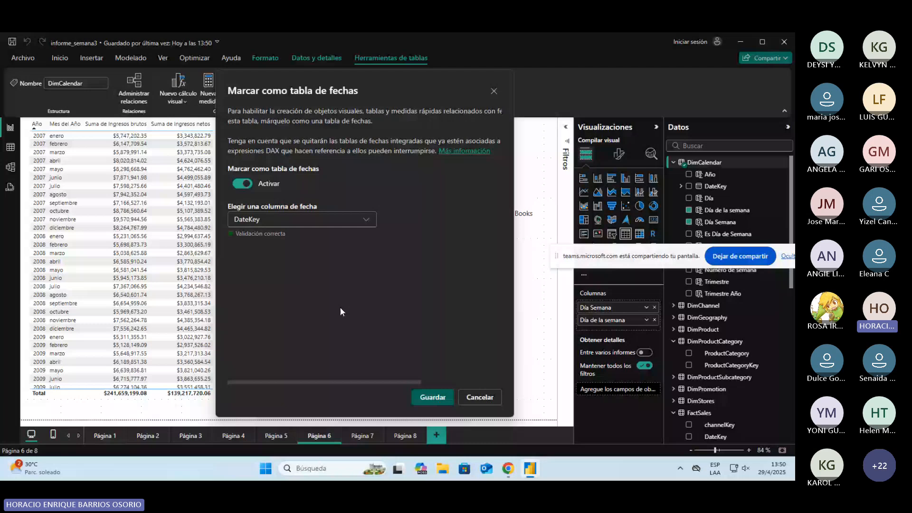
click(424, 402)
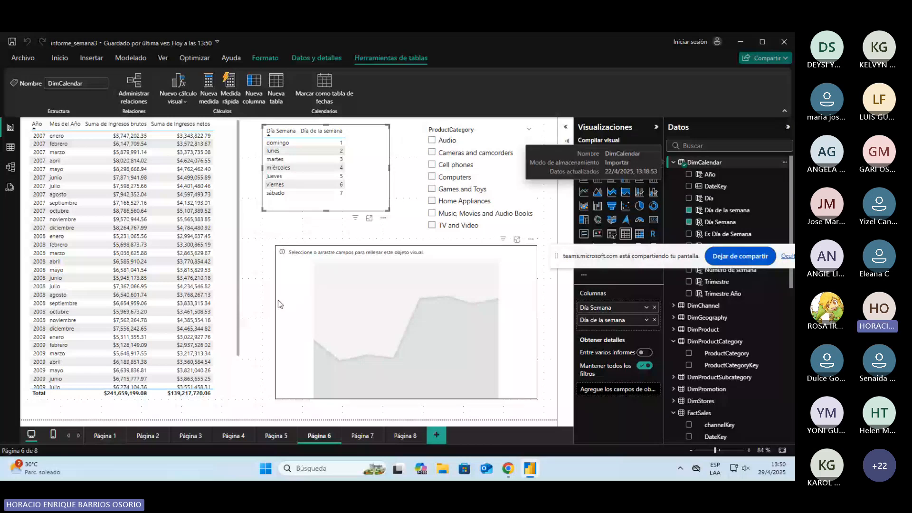
Step: Rename the two sum columns in the year and month table as Ingresos brutos and Ingresos netos
click(221, 287)
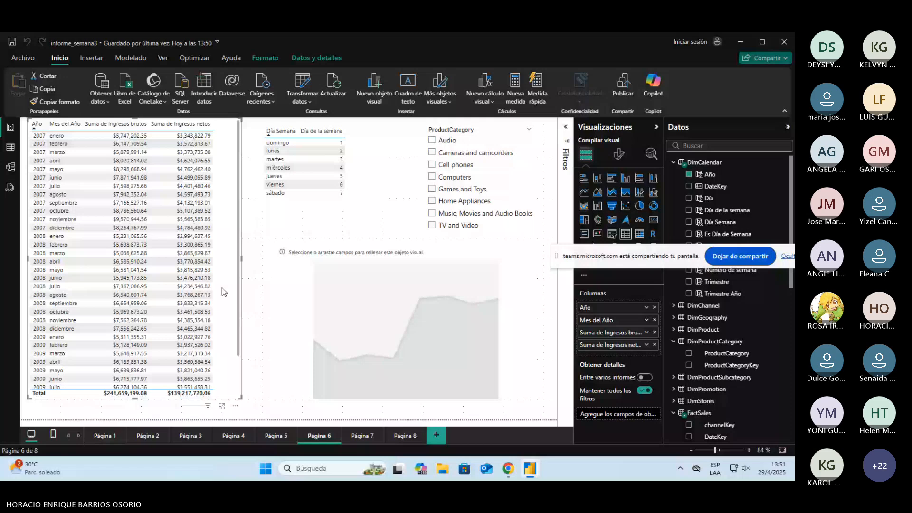
key(alt+Tab)
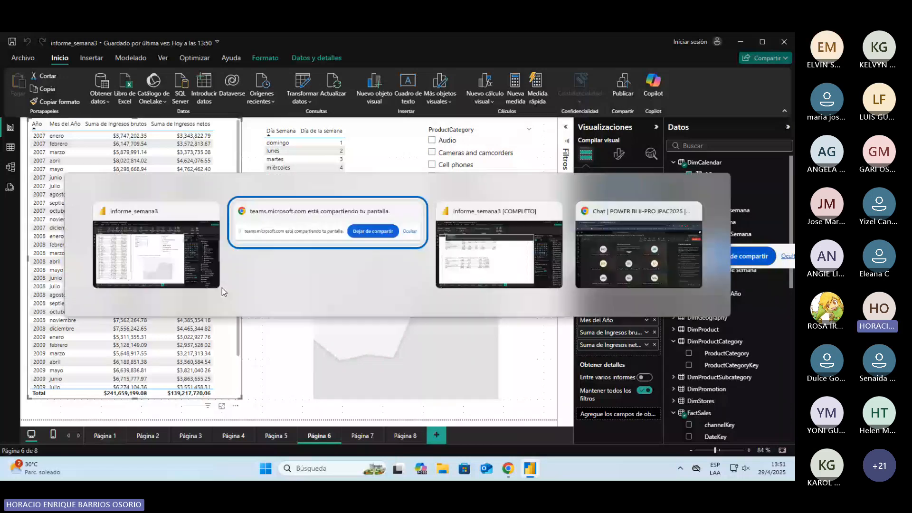
key(alt+Tab)
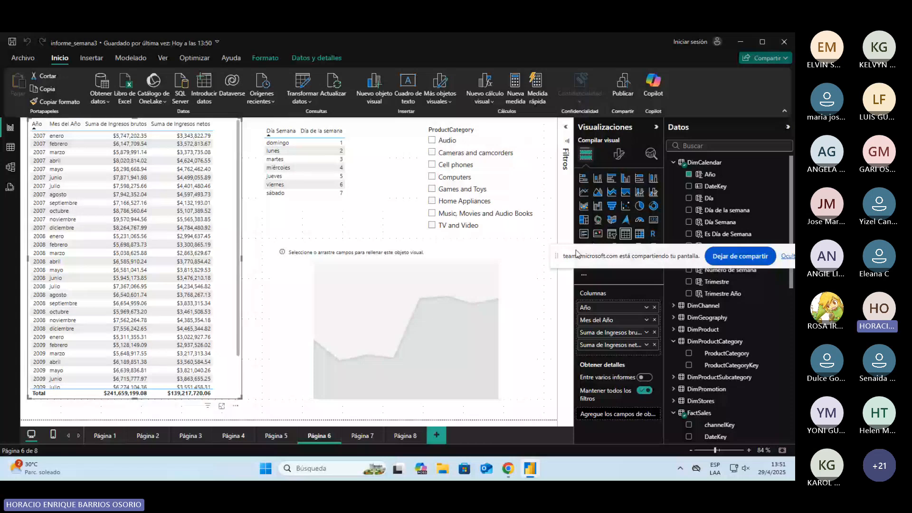
drag(576, 254, 496, 216)
double_click(604, 332)
key(BackSpace)
key(BackSpace)
key(BackSpace)
key(BackSpace)
key(BackSpace)
key(BackSpace)
key(BackSpace)
key(BackSpace)
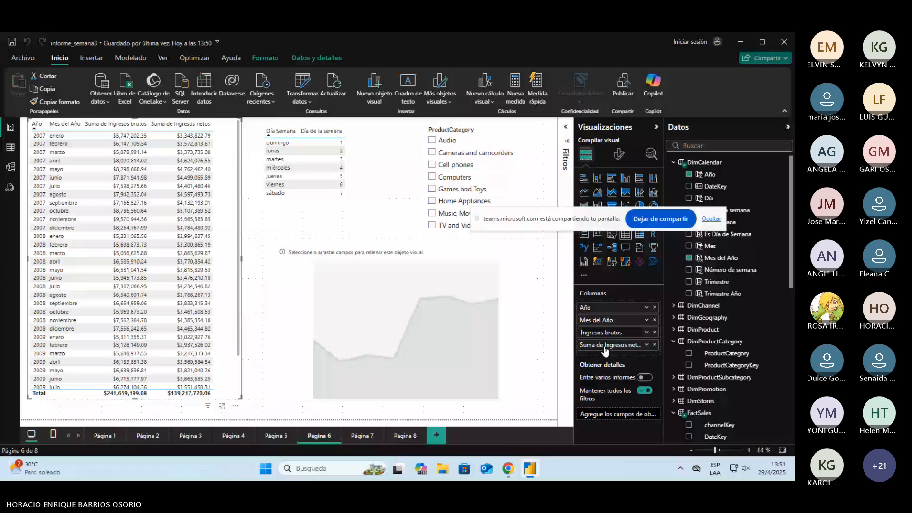
double_click(605, 345)
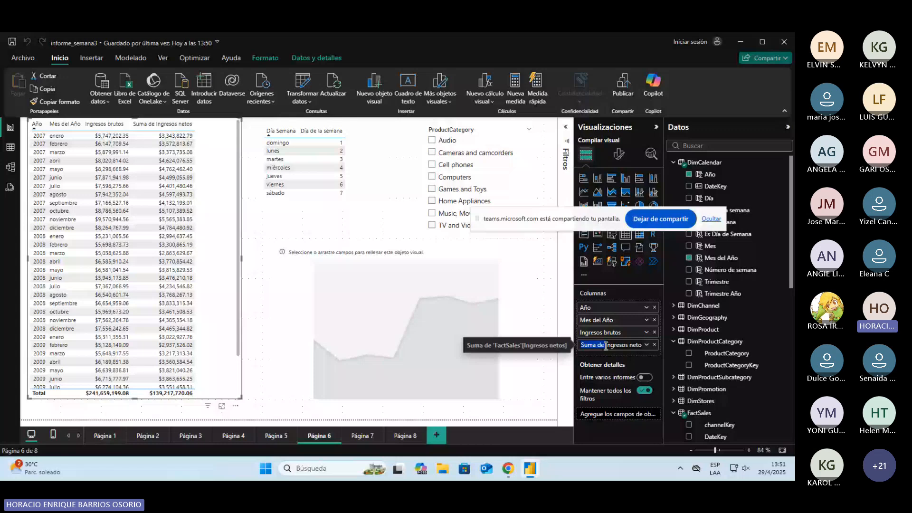
key(BackSpace)
key(Return)
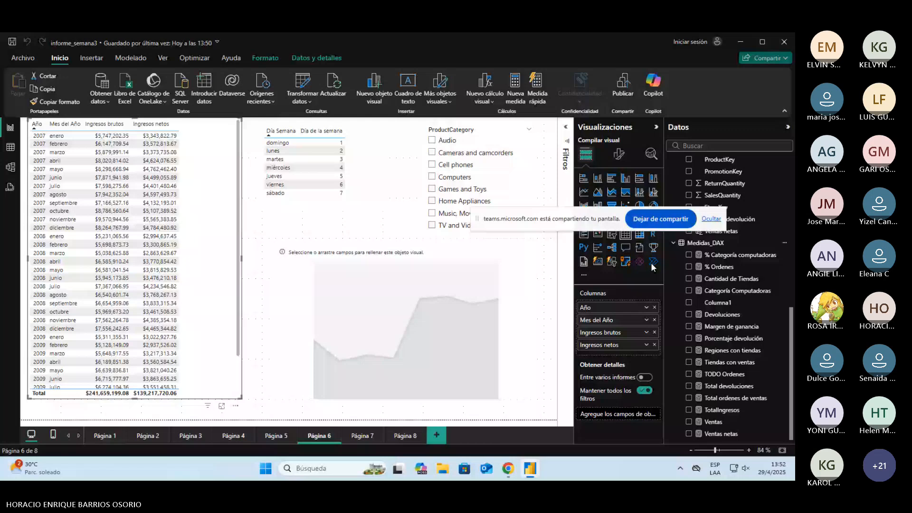
Step: Create a new measure in Medidas_DAX named Ingresos por año, leaving its expression to start on a second line
key(alt+Tab)
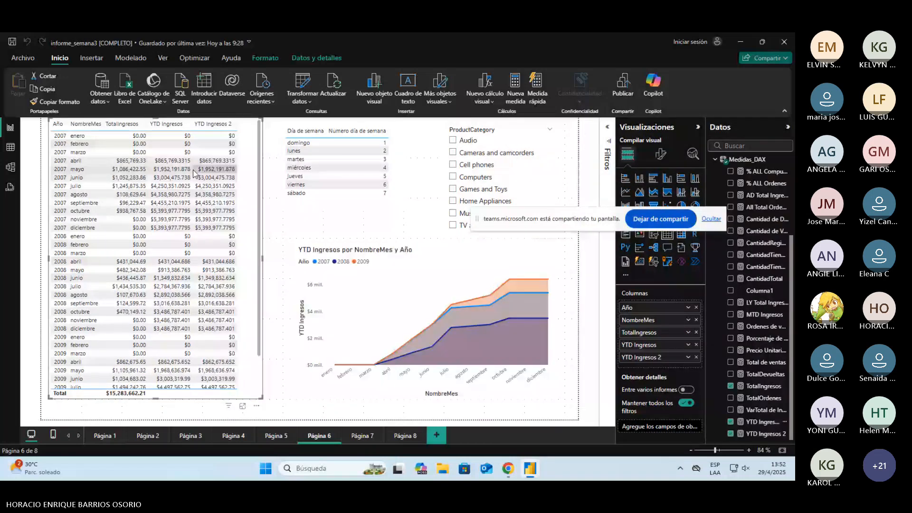
key(alt+Tab)
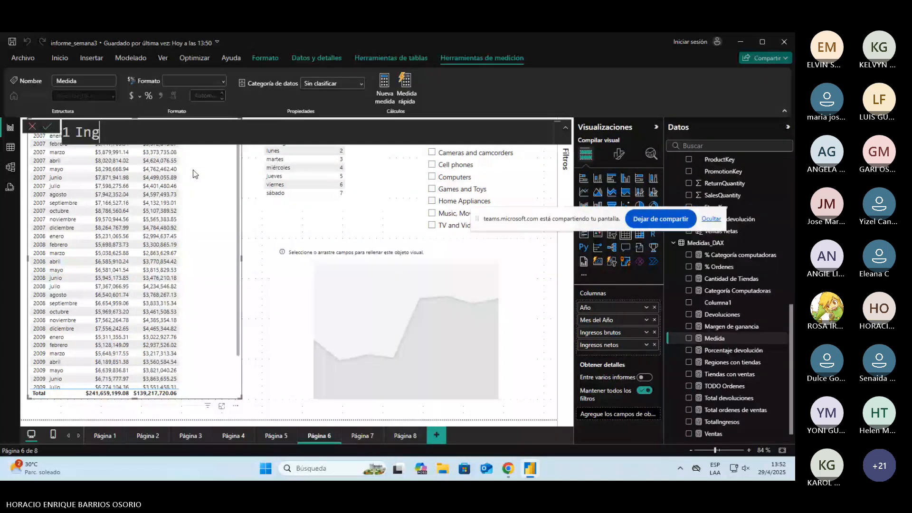
text(rest)
key(BackSpace)
text(os por año )
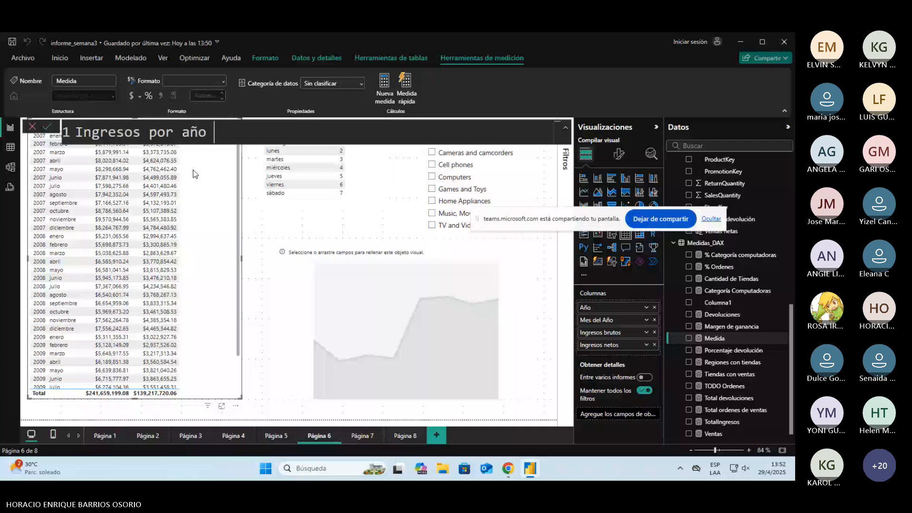
text(=)
key(shift+Return)
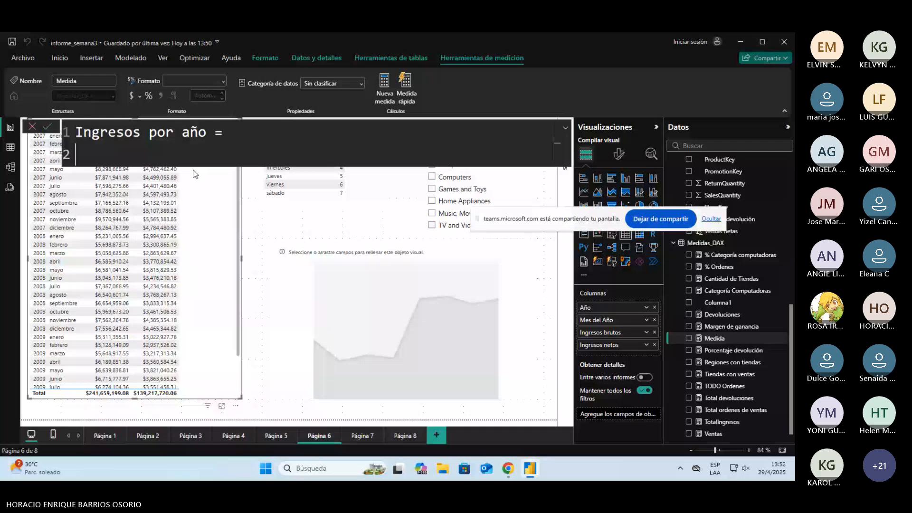
Step: Switch to the informe_semana3 [COMPLETO] report, review the formula of the YTD Ingresos measure and return to informe_semana3
key(alt+Tab)
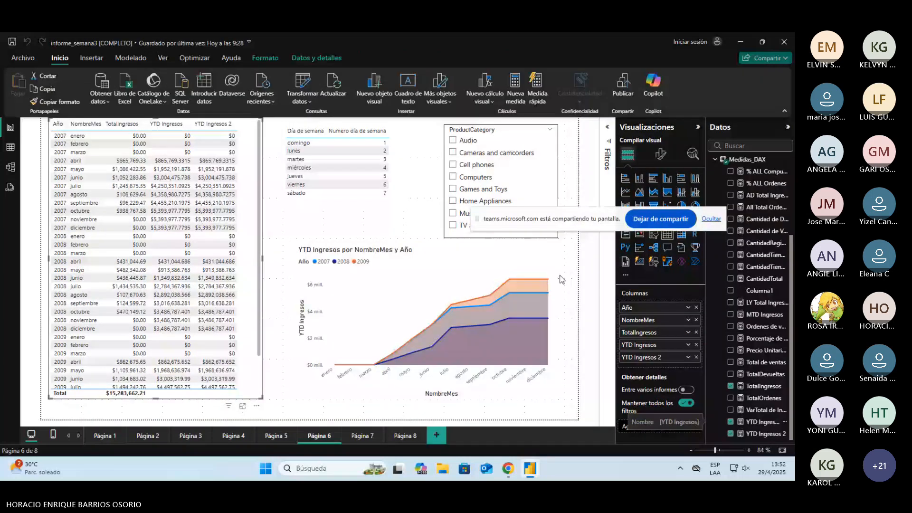
click(765, 425)
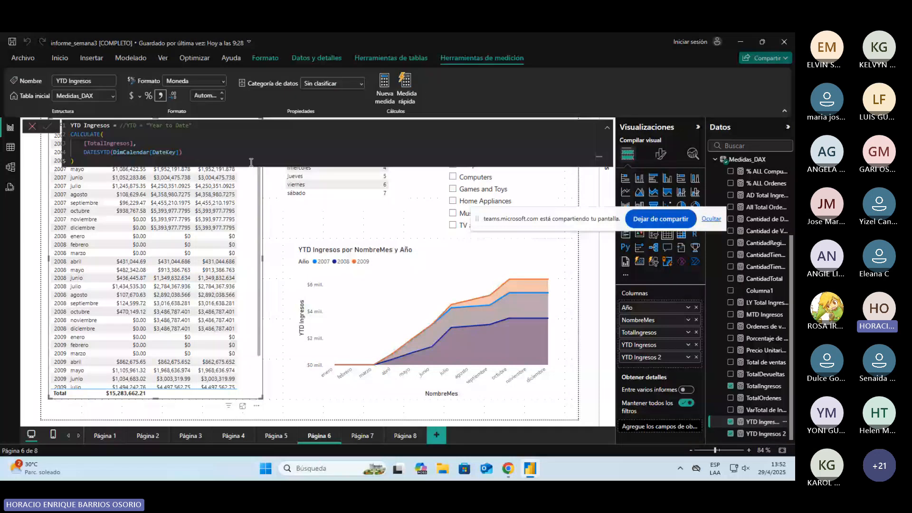
key(alt+Tab)
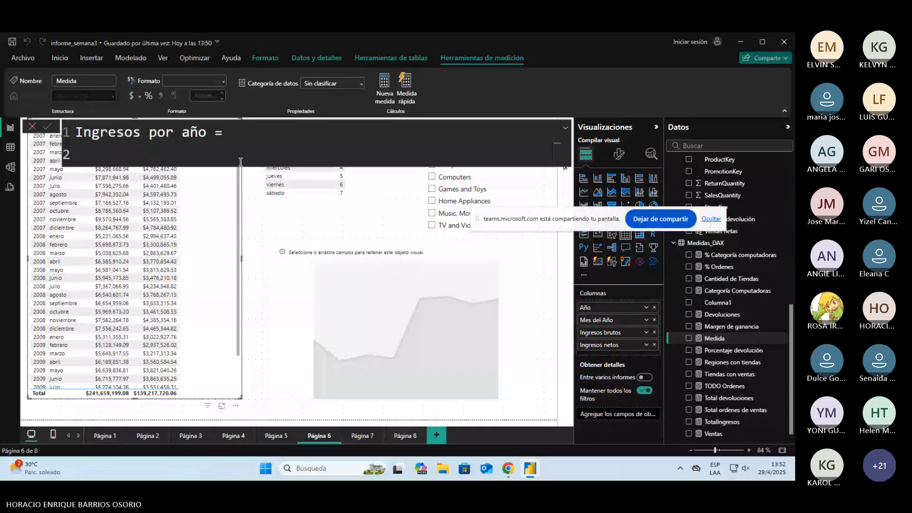
key(alt+Tab)
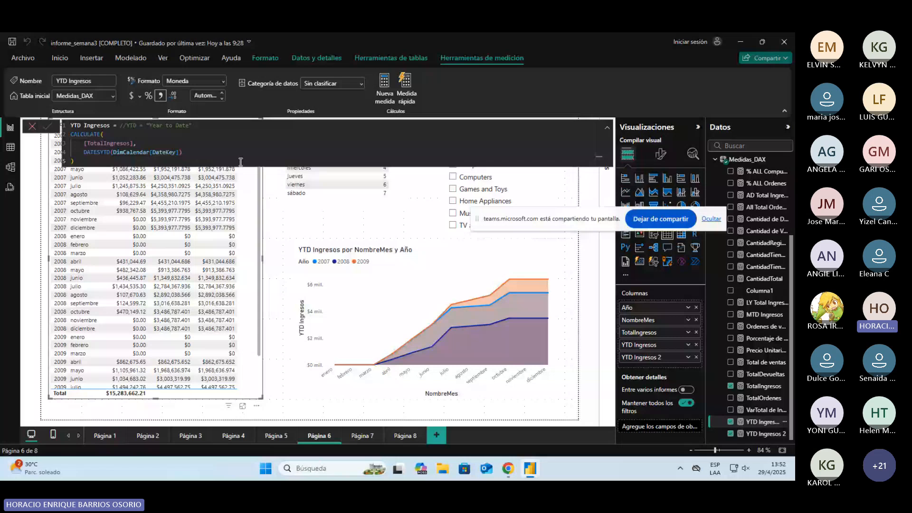
key(alt+Tab)
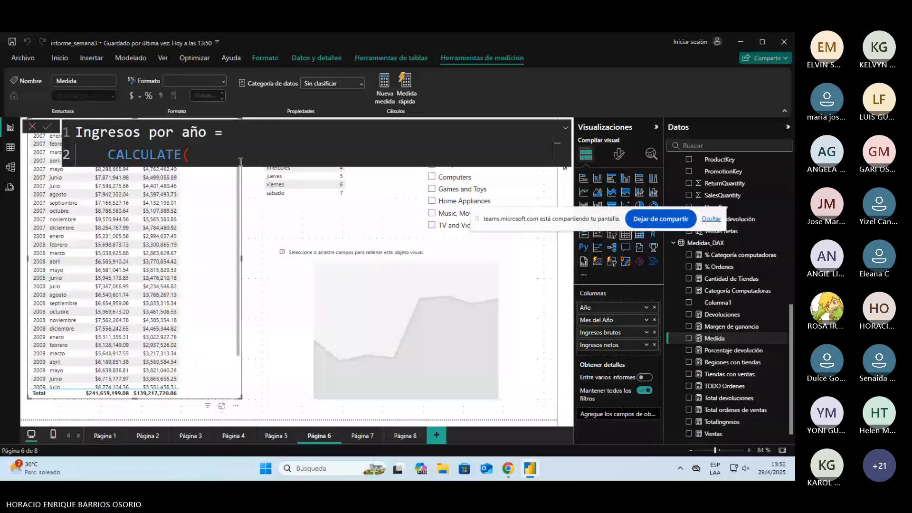
Step: Begin the Ingresos por año expression with CALCULATE, using [TotalIngresos] as its first argument, and continue on a new line
text(tota)
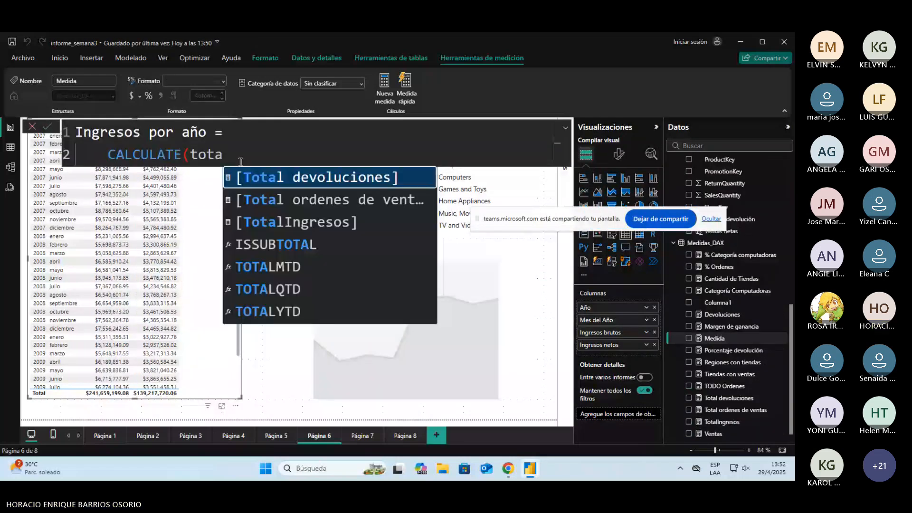
key(Down)
key(Down)
key(Tab)
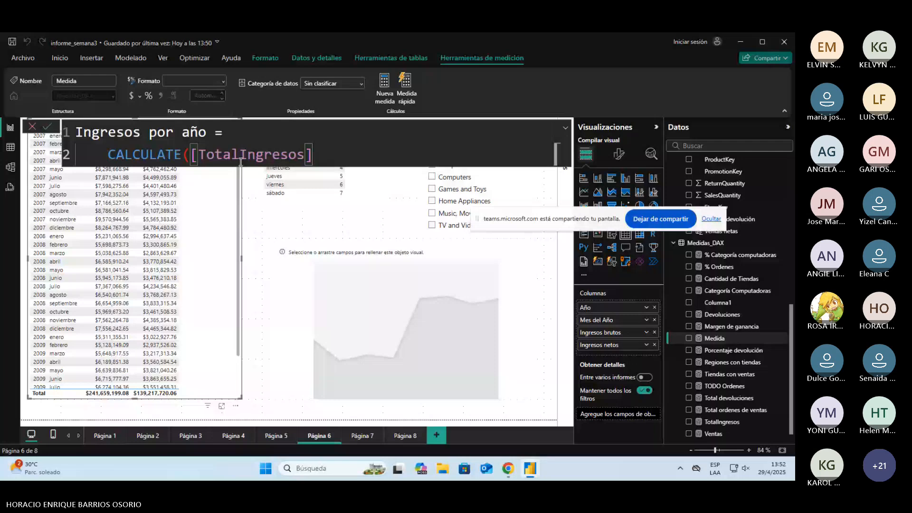
text(,)
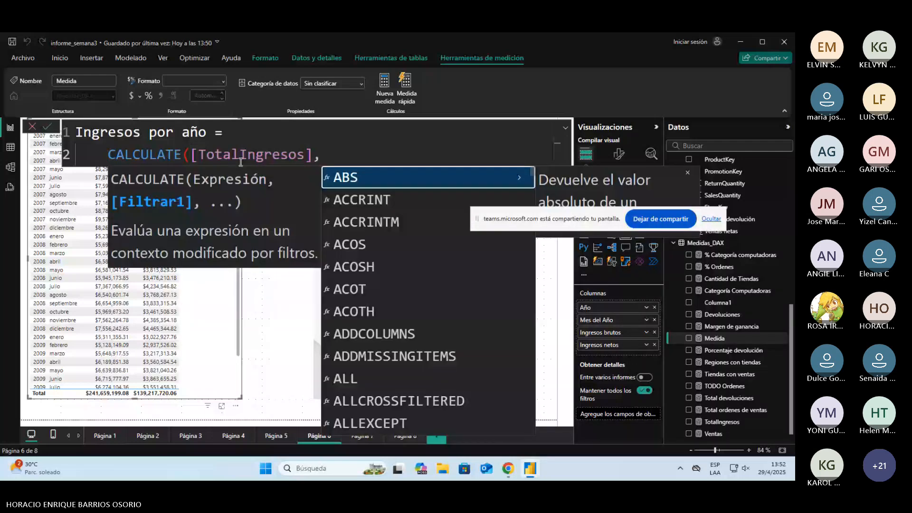
key(shift+Return)
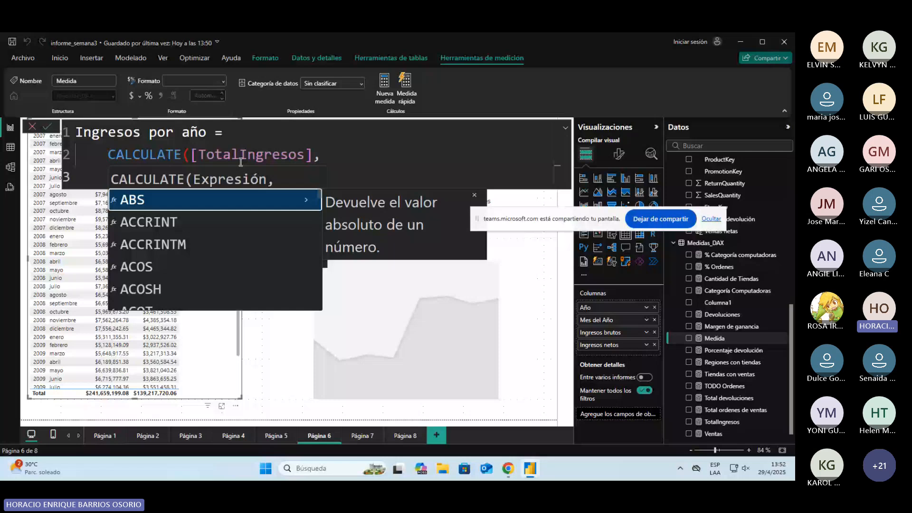
key(alt+Tab)
key(alt+Tab)
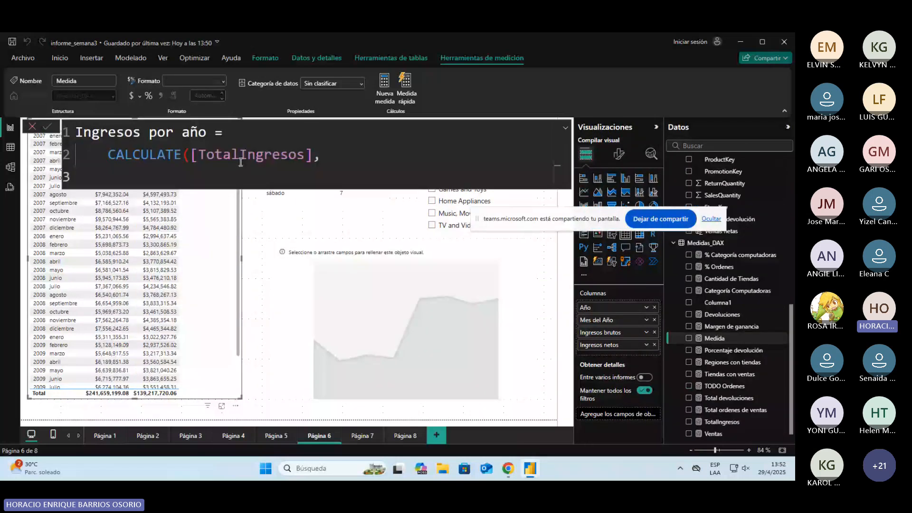
Step: Add DATESYTD(DimCalendar[DateKey]) as the filter argument of the CALCULATE expression
text(dat)
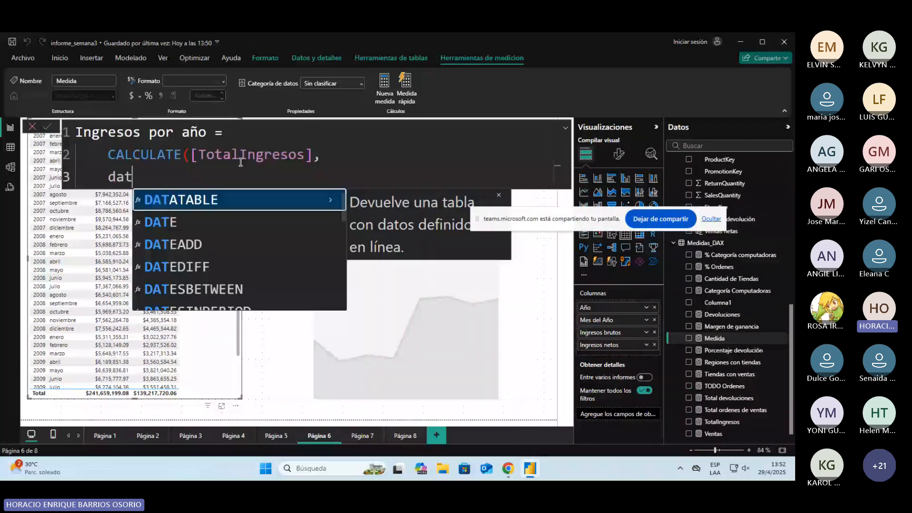
text(esyt)
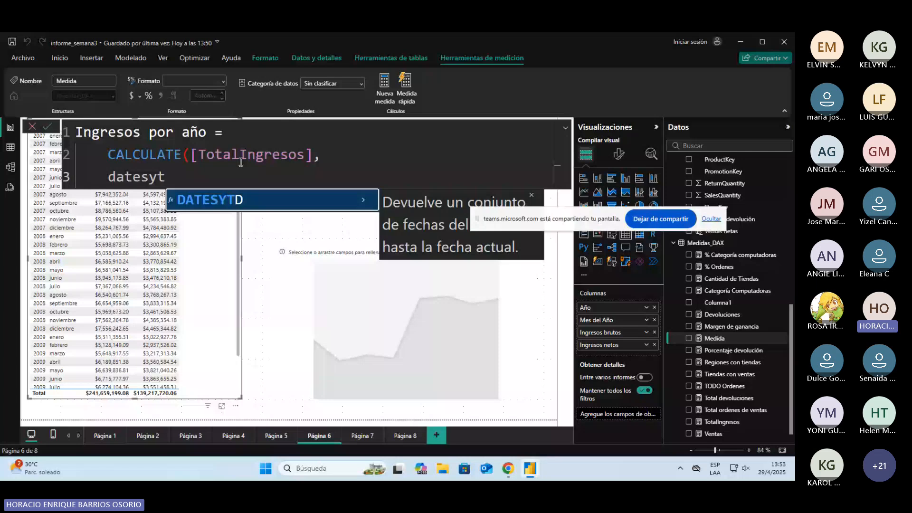
key(BackSpace)
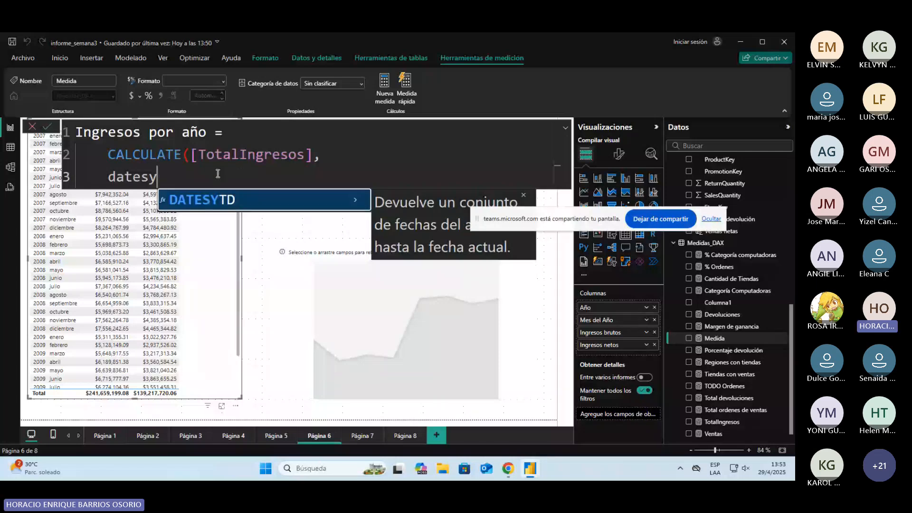
key(Tab)
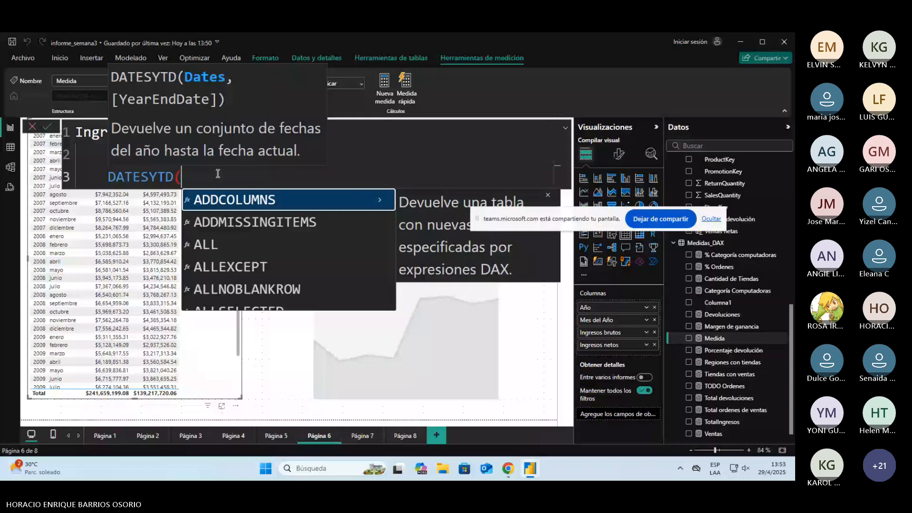
text(dat)
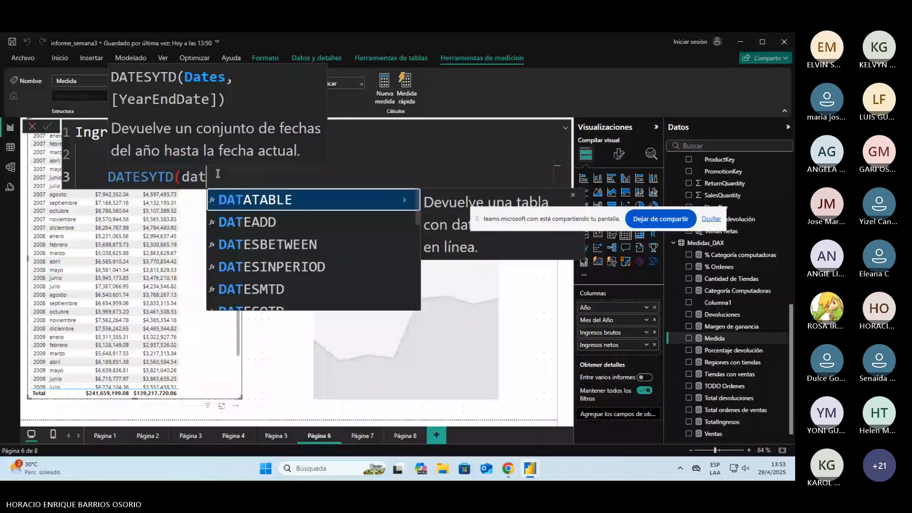
text(ek)
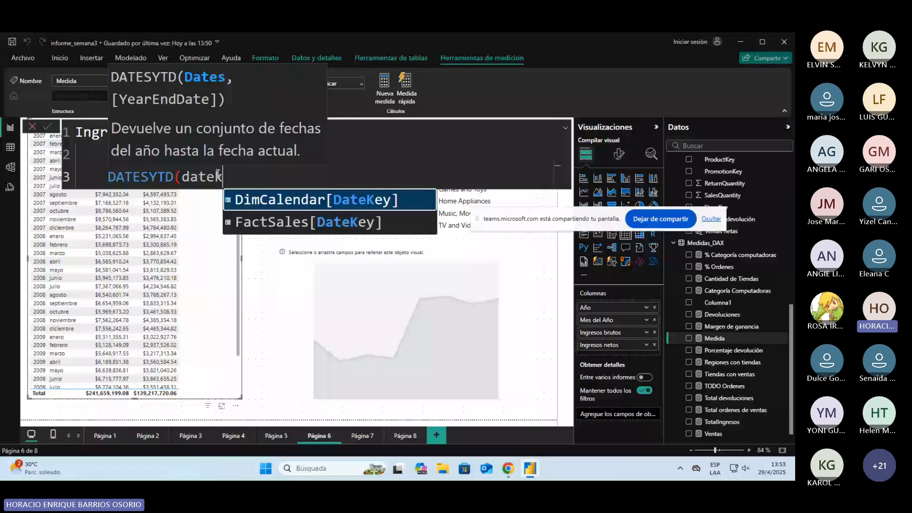
text(ey)
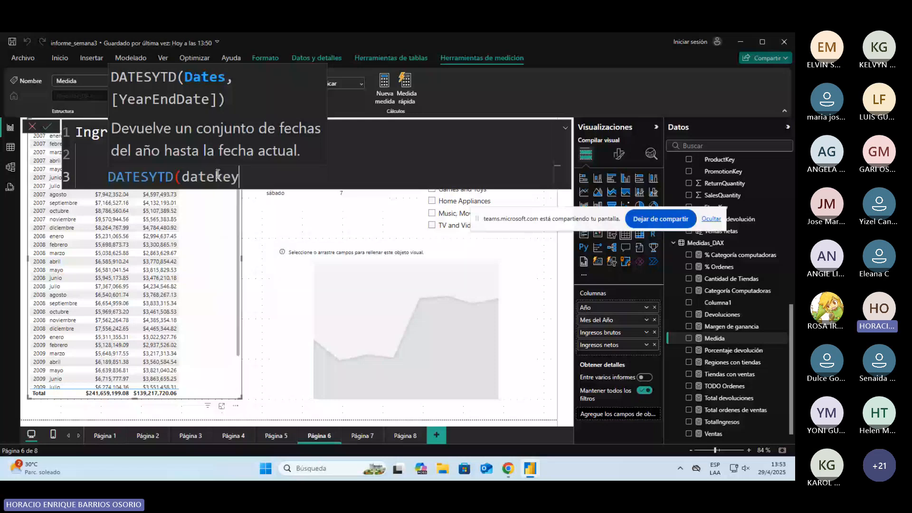
key(Tab)
text())
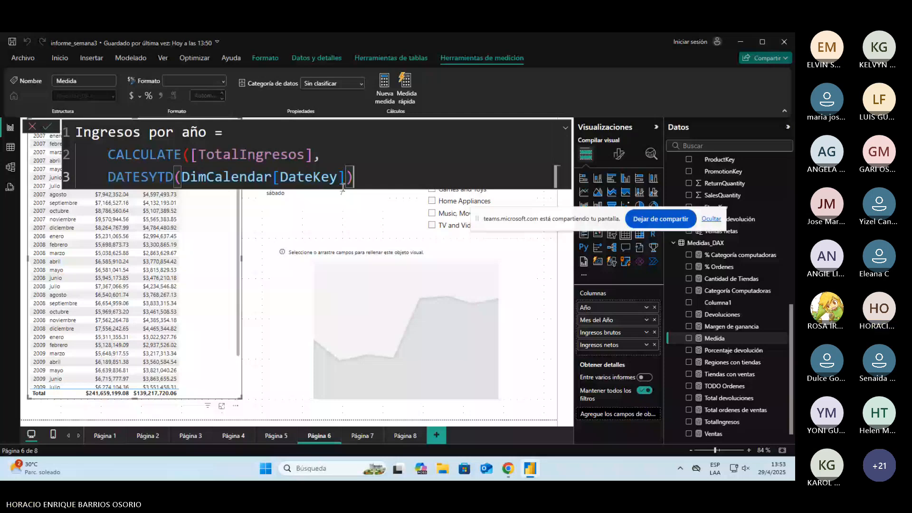
Step: Close the CALCULATE function with a parenthesis on its own line and commit the Ingresos por año measure
double_click(154, 179)
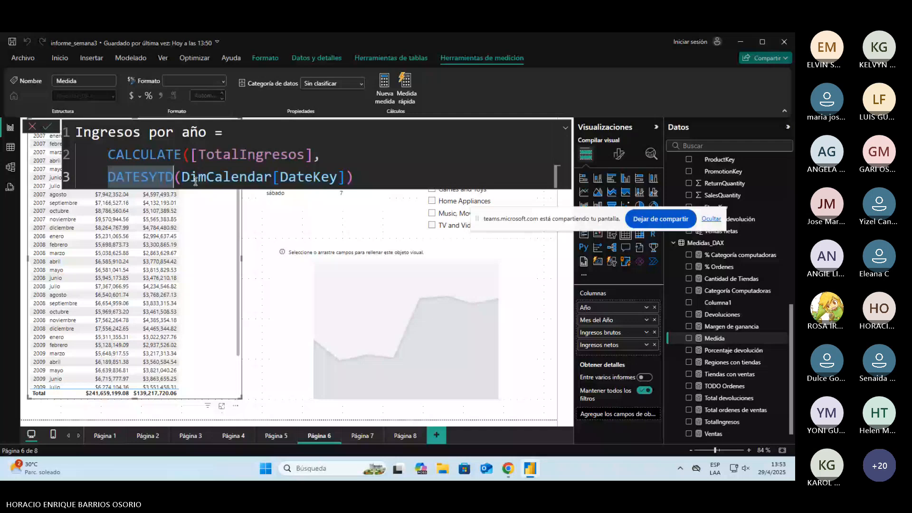
click(137, 180)
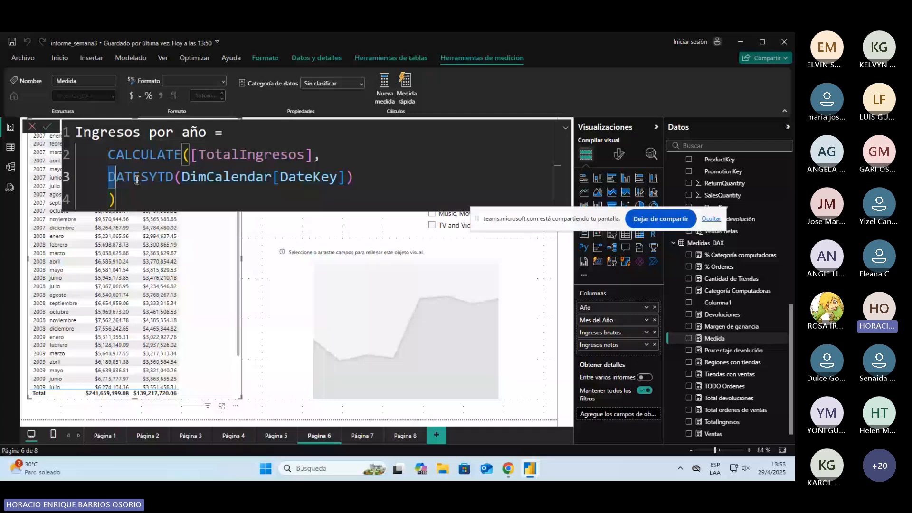
drag(192, 155, 316, 155)
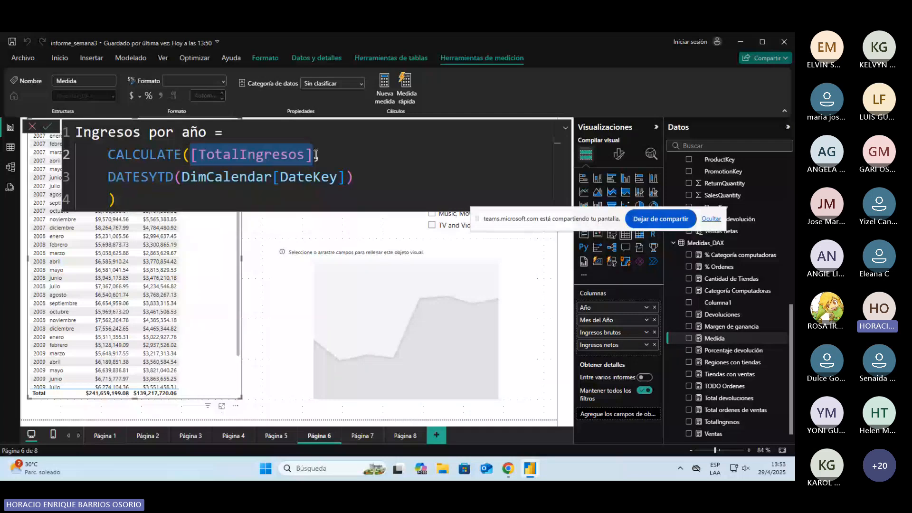
drag(109, 177, 307, 197)
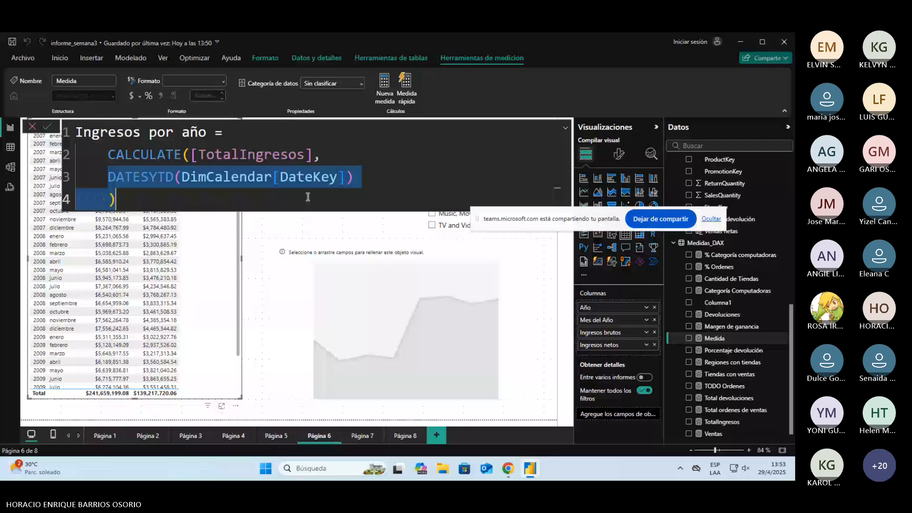
key(Return)
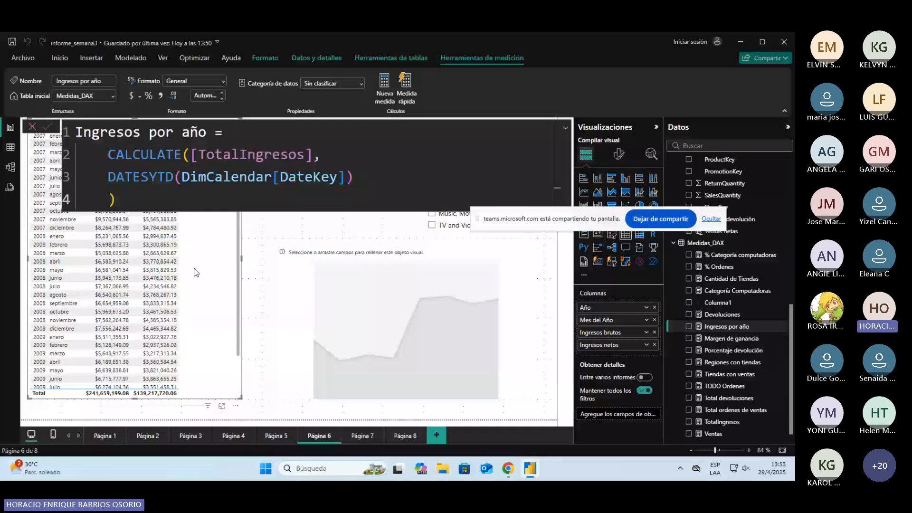
Step: Add Ingresos por año as the last column of the year and month table and narrow the empty area chart from its left edge
drag(726, 326, 708, 324)
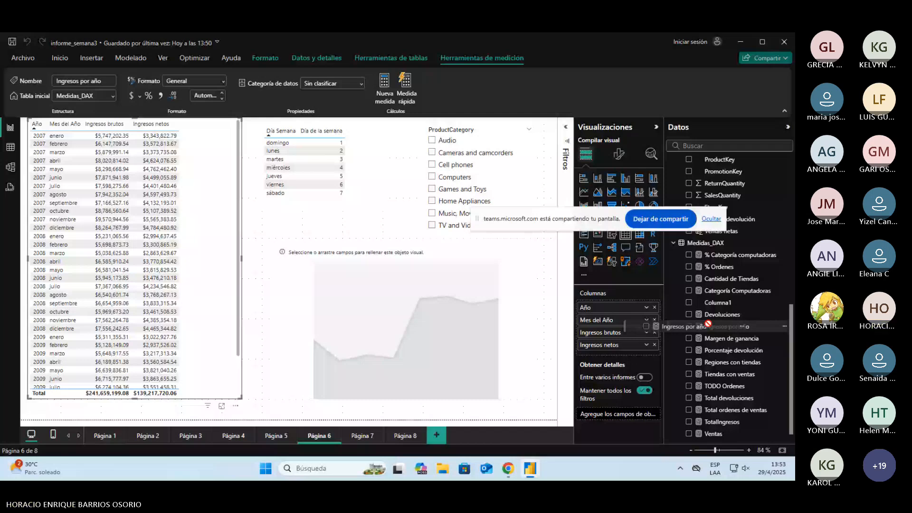
drag(708, 324, 618, 350)
click(280, 322)
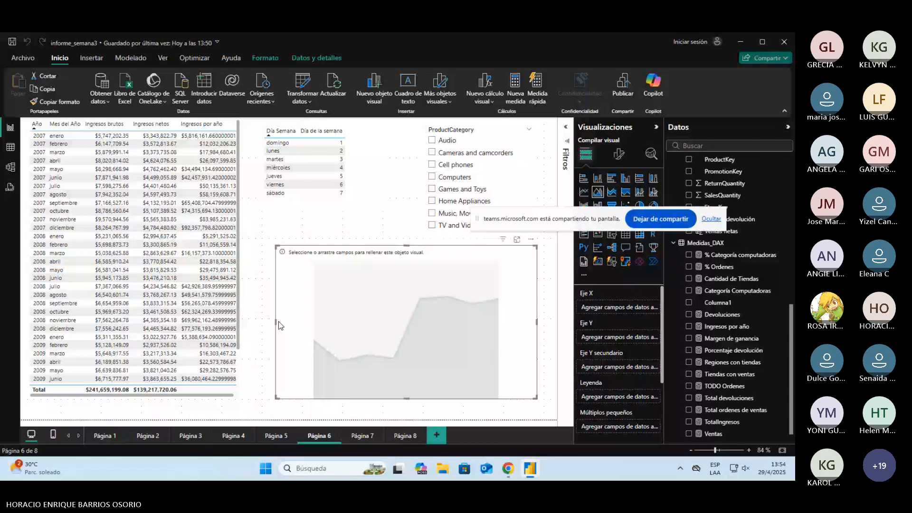
drag(276, 322, 323, 322)
Step: Format the Ingresos por año measure as currency with two decimal places
click(727, 327)
click(222, 94)
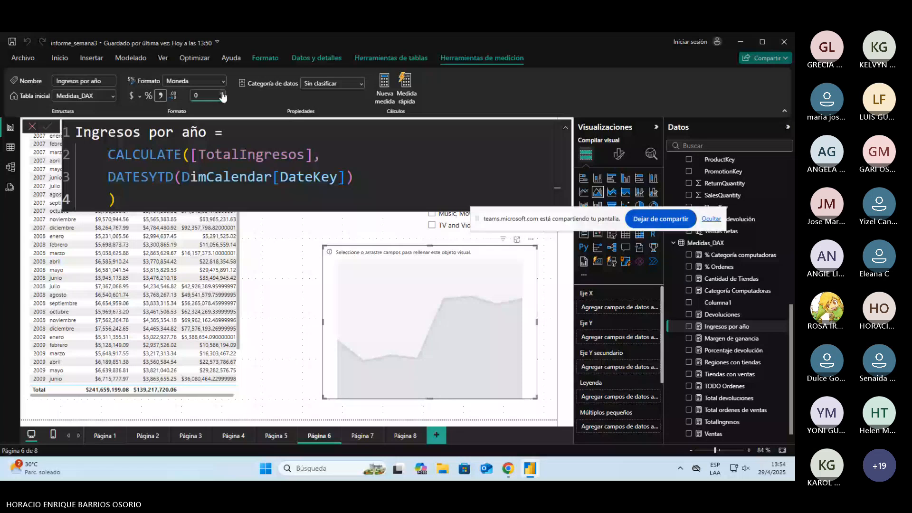
Step: Shift the weekday table aside and widen the year and month table into the freed space
click(240, 230)
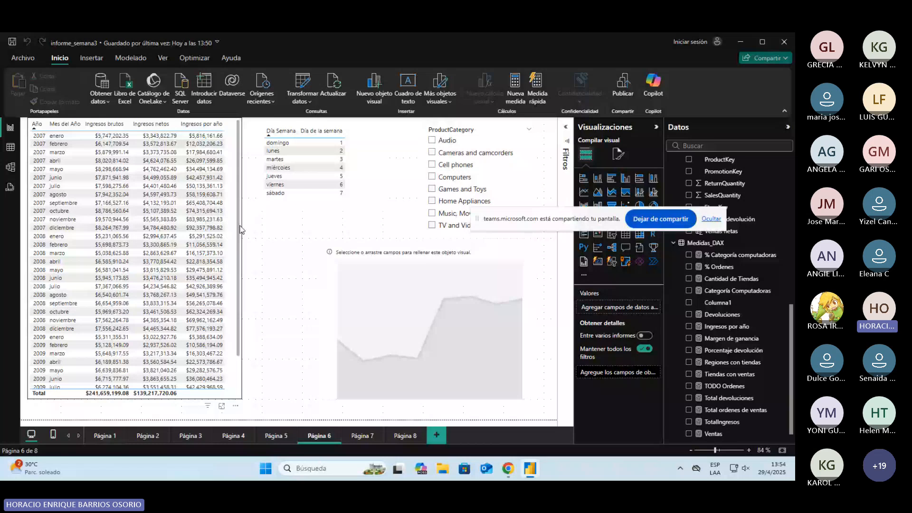
drag(240, 230, 256, 258)
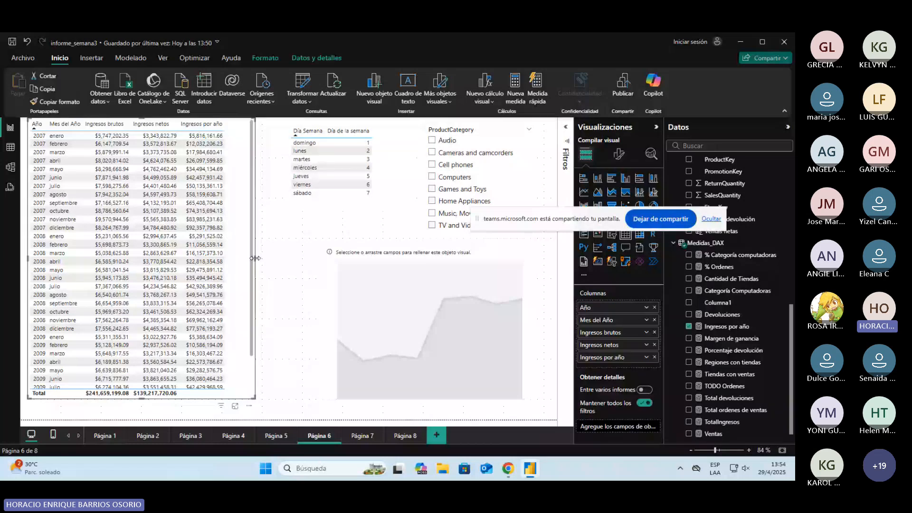
drag(256, 258, 268, 258)
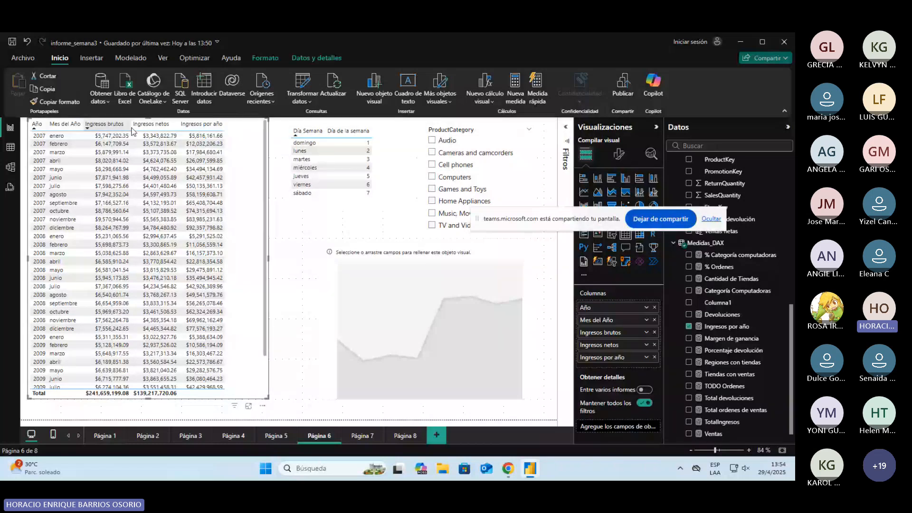
Step: Insert the TotalIngresos measure before Ingresos por año in the year and month table and widen the table to fit all columns
scroll(724, 412, down, 1)
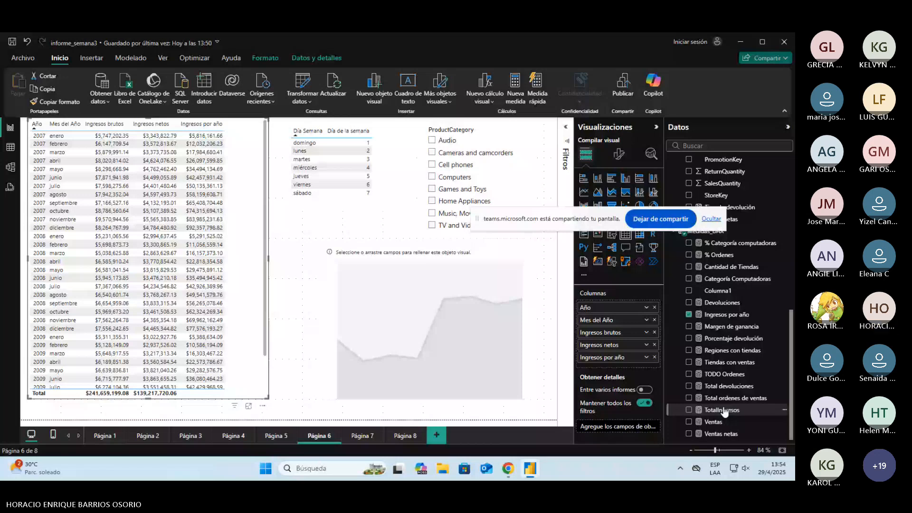
drag(724, 413, 214, 400)
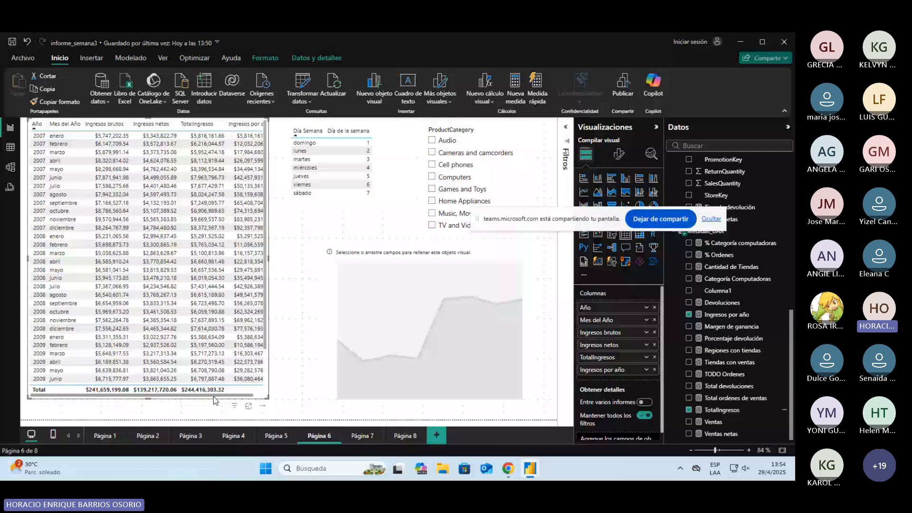
drag(269, 259, 289, 259)
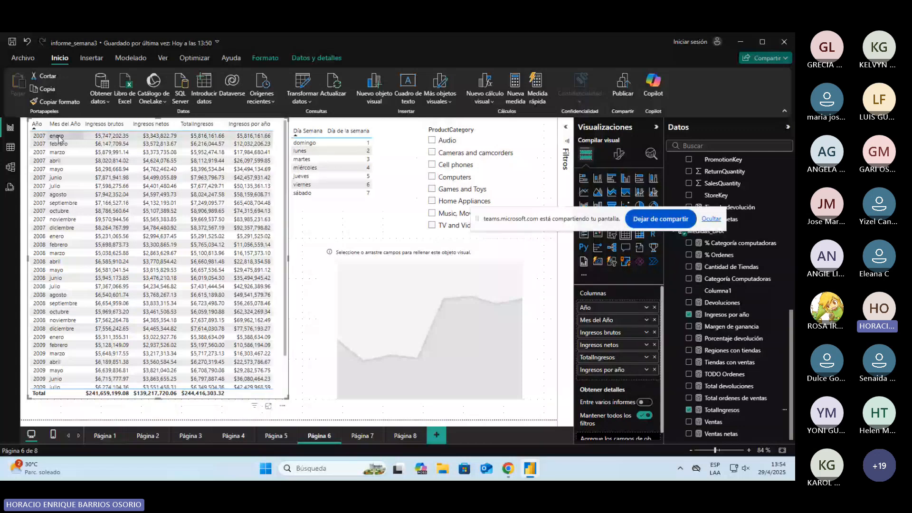
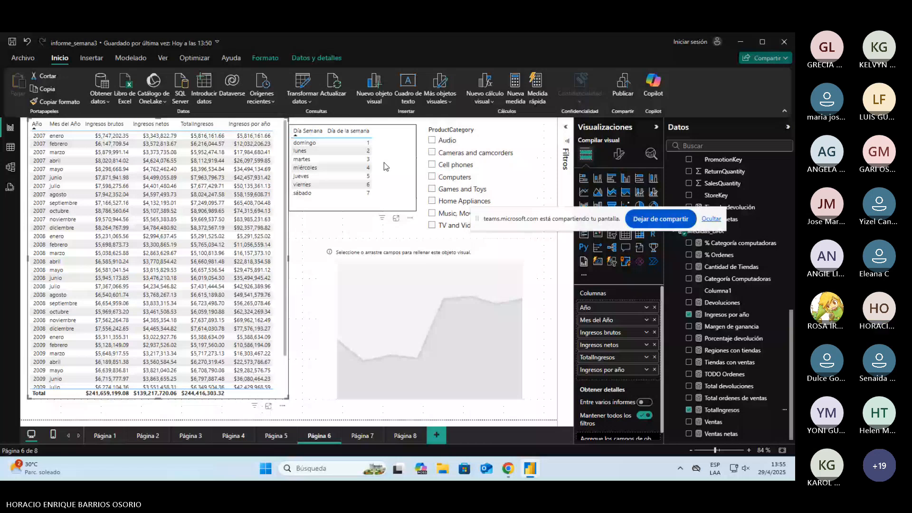
Step: Check February 2007's accumulated income by adding 5816161.66 and 6216044.57 in the Windows Calculator, and close the Calculator
key(super)
text(calc)
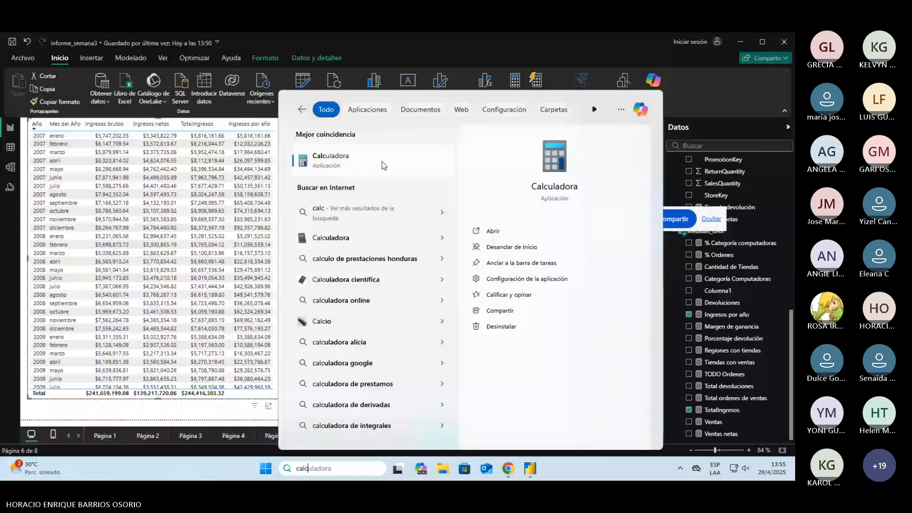
click(382, 161)
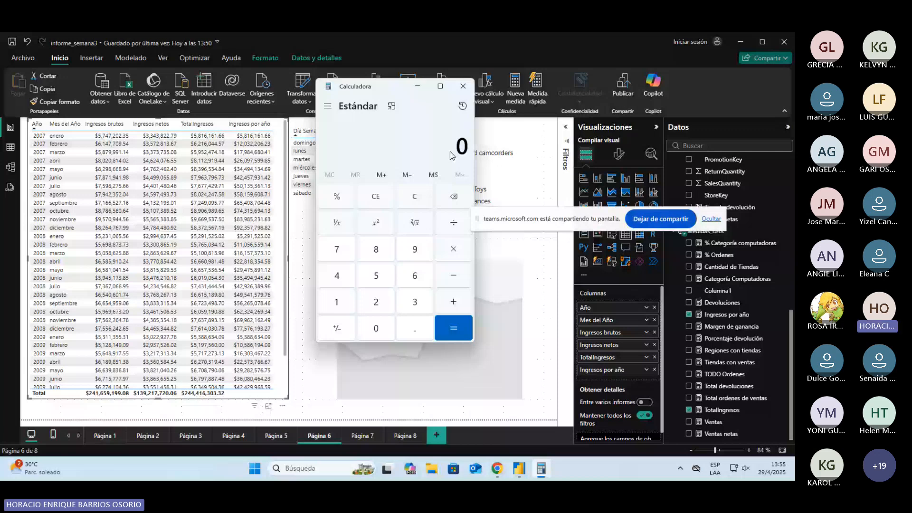
text(581,616)
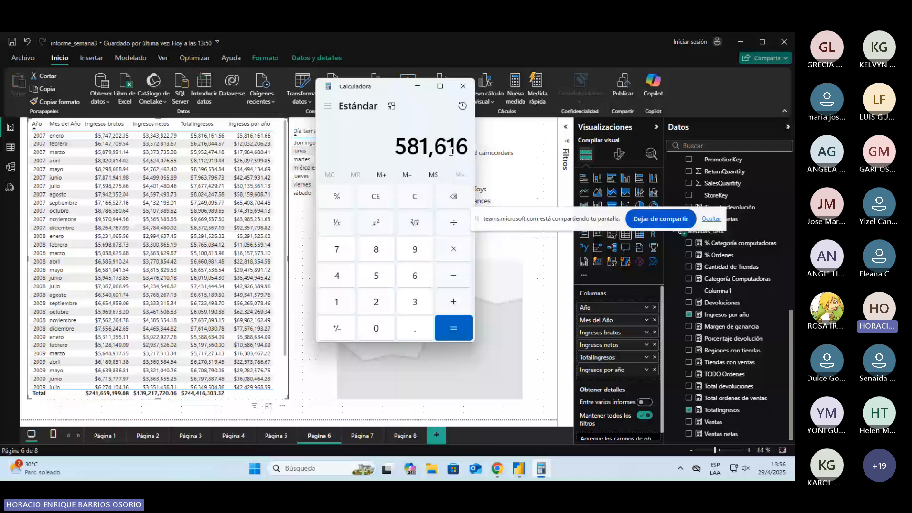
text(1.66)
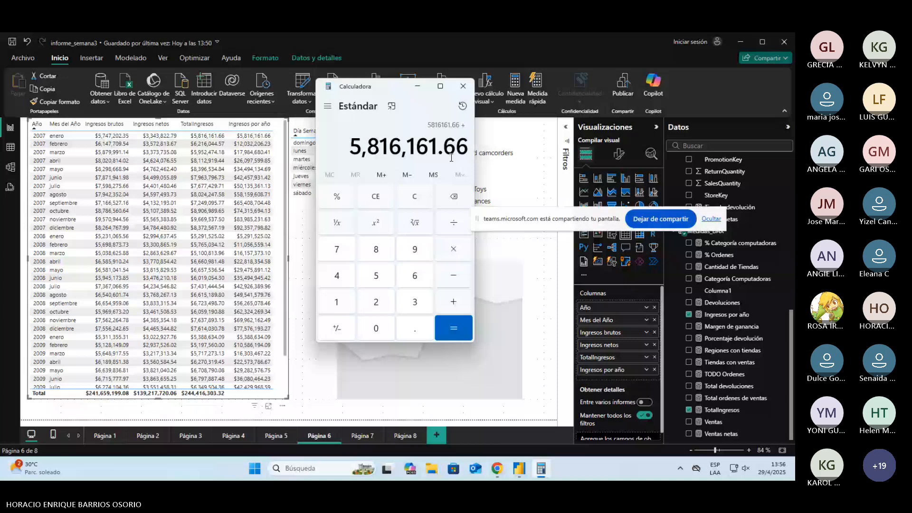
text( + 6216044.)
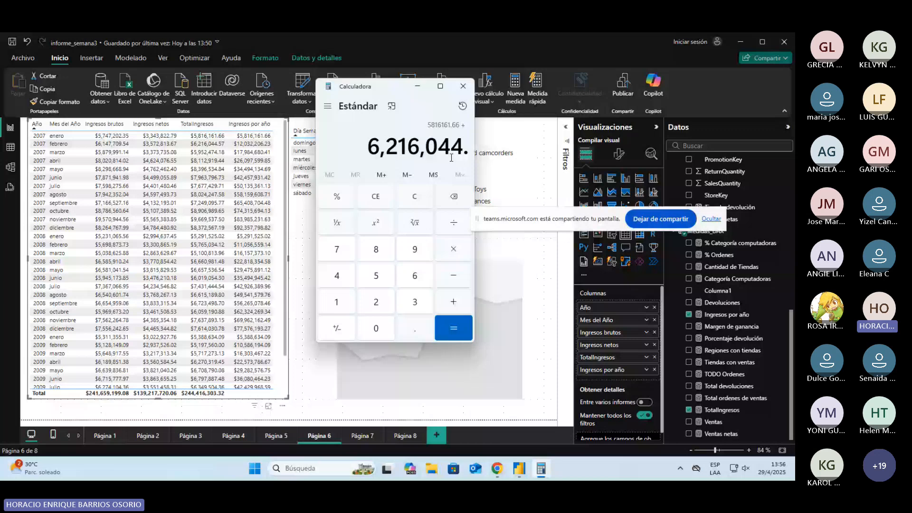
text(57)
key(Return)
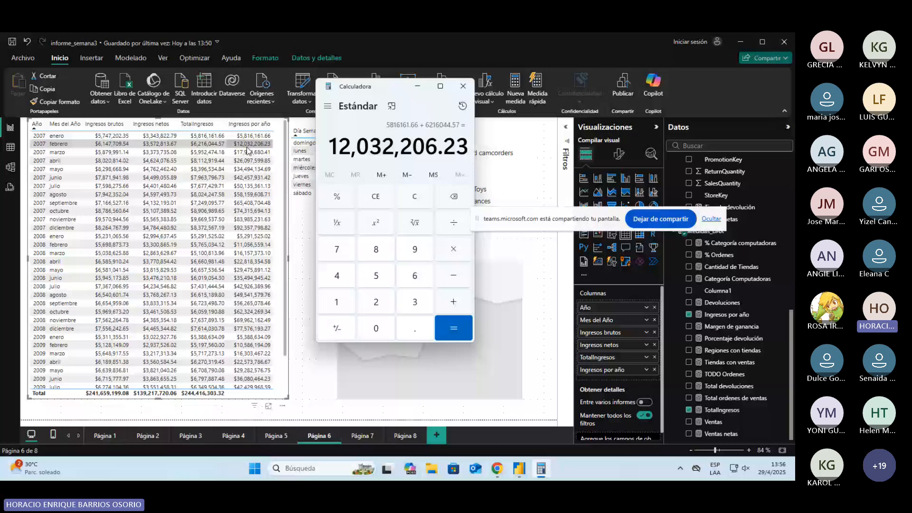
key(alt+F4)
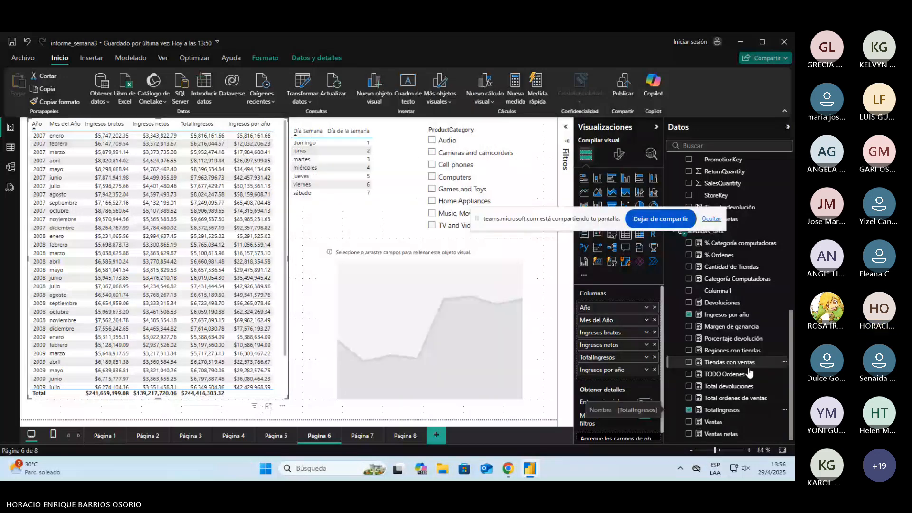
Step: Review the TotalIngresos and Ingresos por año formulas and examine how the yearly accumulation runs through the year and month table
click(721, 410)
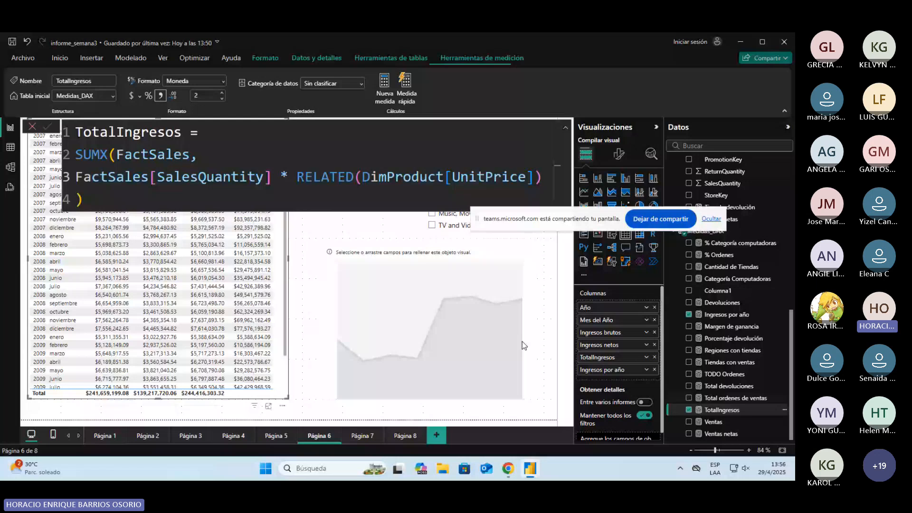
click(727, 314)
click(348, 178)
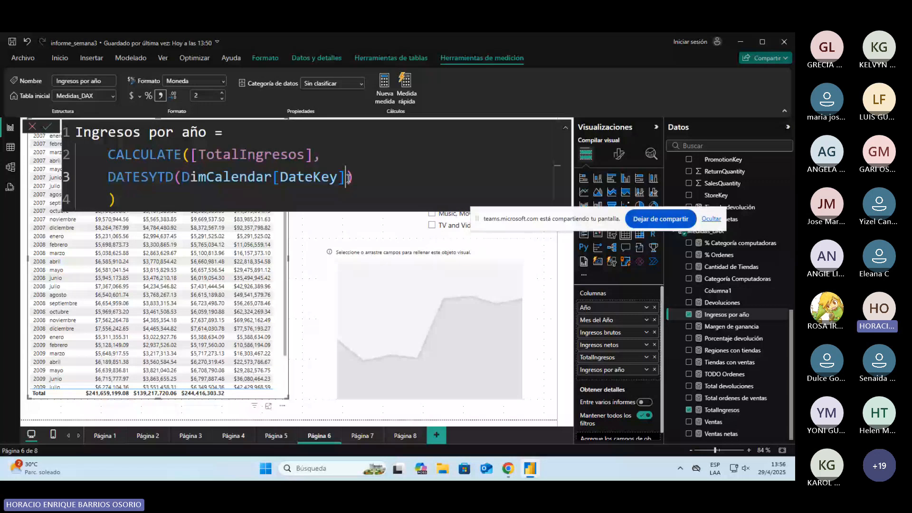
drag(198, 155, 233, 155)
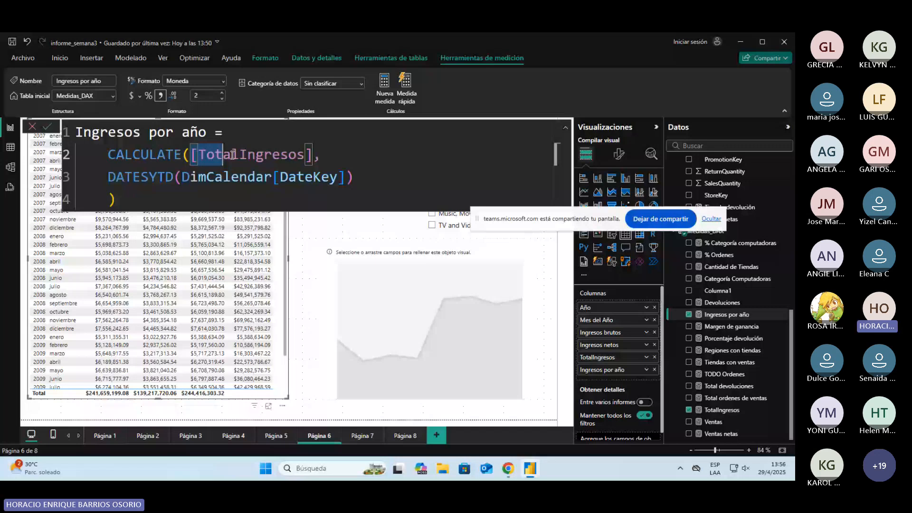
key(Escape)
scroll(254, 383, down, 1)
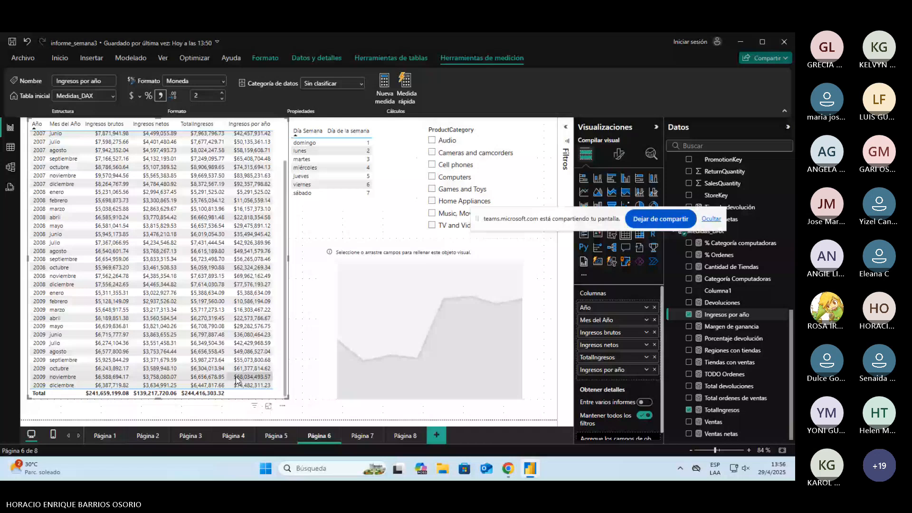
scroll(269, 230, up, 2)
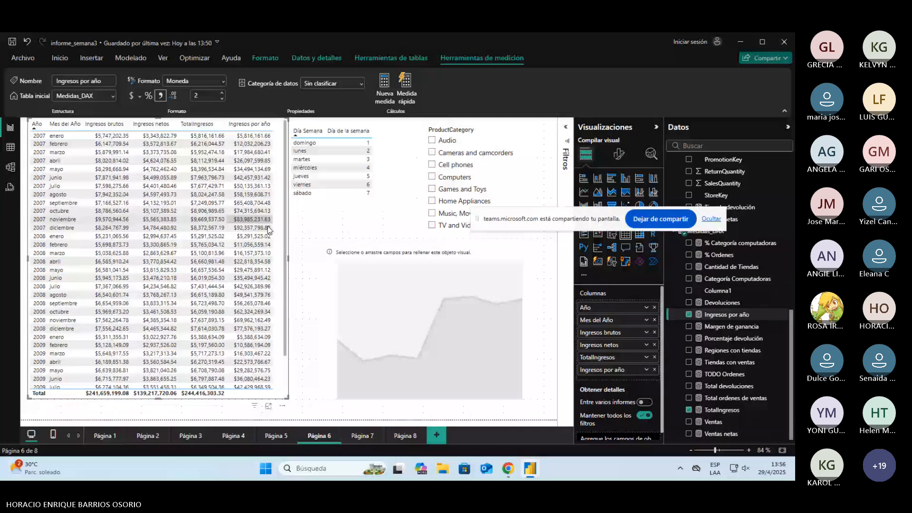
scroll(269, 229, down, 2)
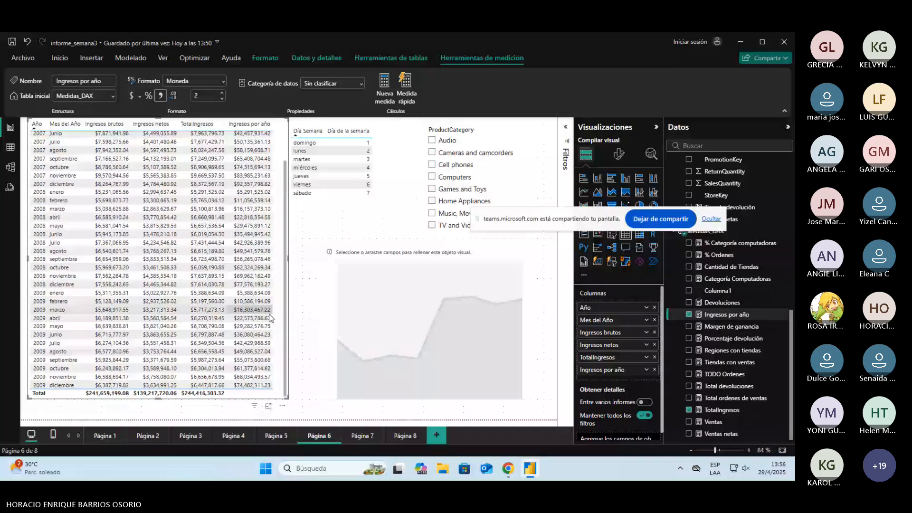
Step: Switch to informe_semana3 [COMPLETO] to view its year-to-date table and chart, and select the DimCalendar table back in informe_semana3
key(alt+Tab)
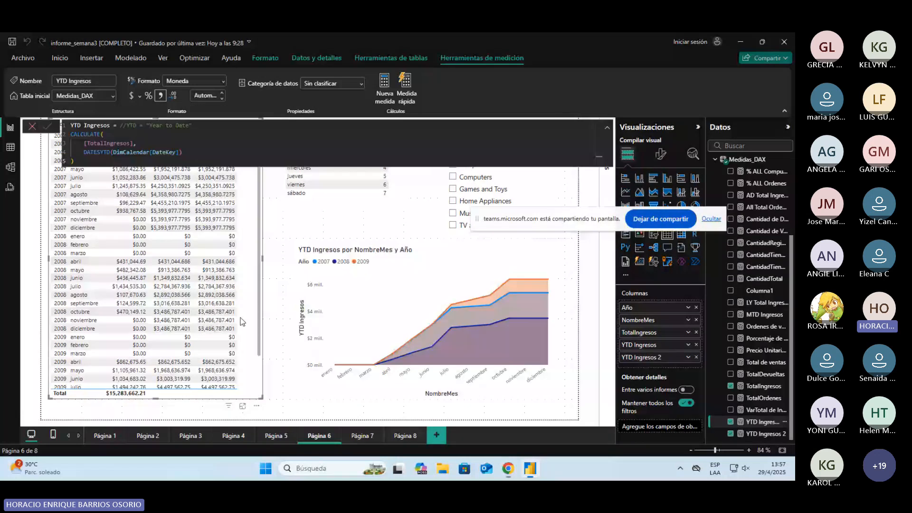
click(285, 287)
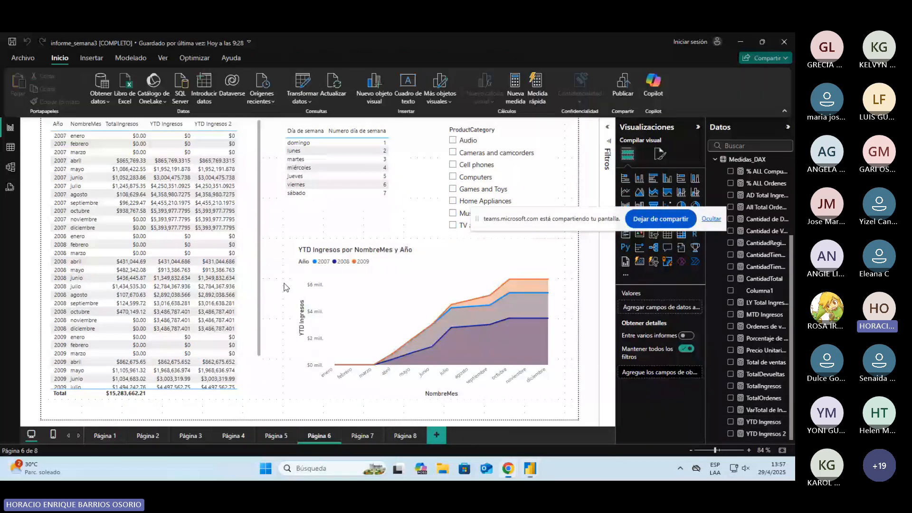
key(alt+Tab)
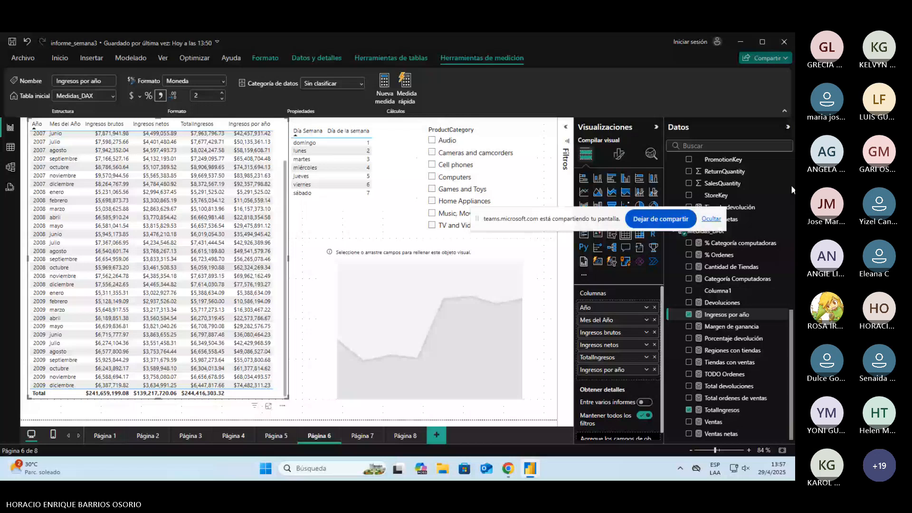
scroll(791, 186, up, 10)
click(705, 163)
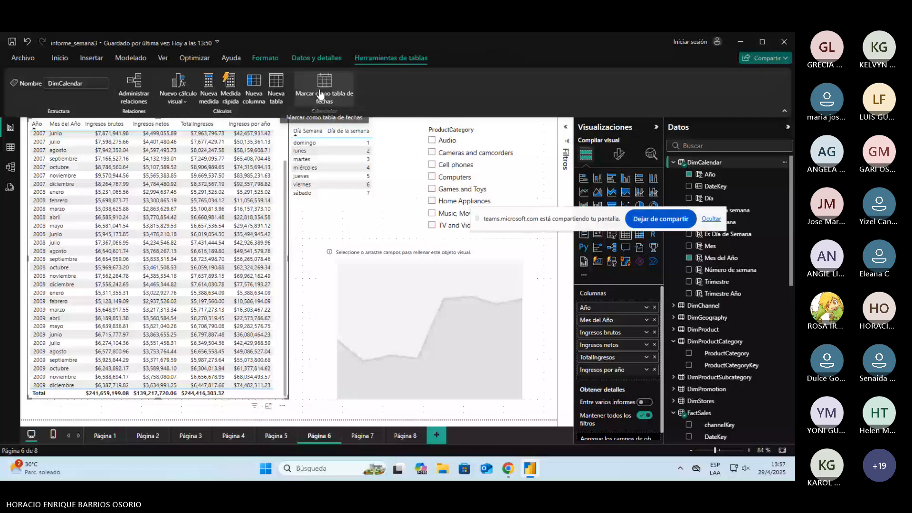
Step: Narrow the weekday table from its left edge and widen the year and month table into the freed space
click(370, 209)
drag(290, 169, 326, 170)
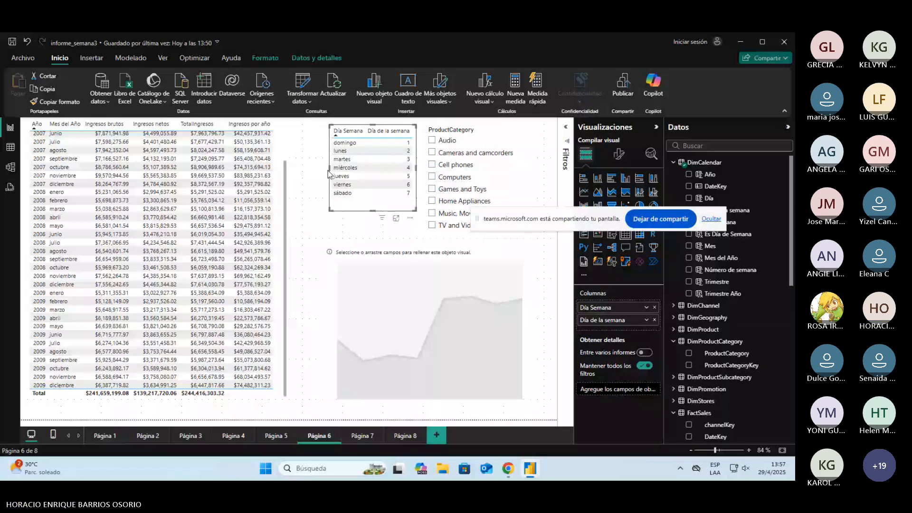
drag(289, 259, 318, 261)
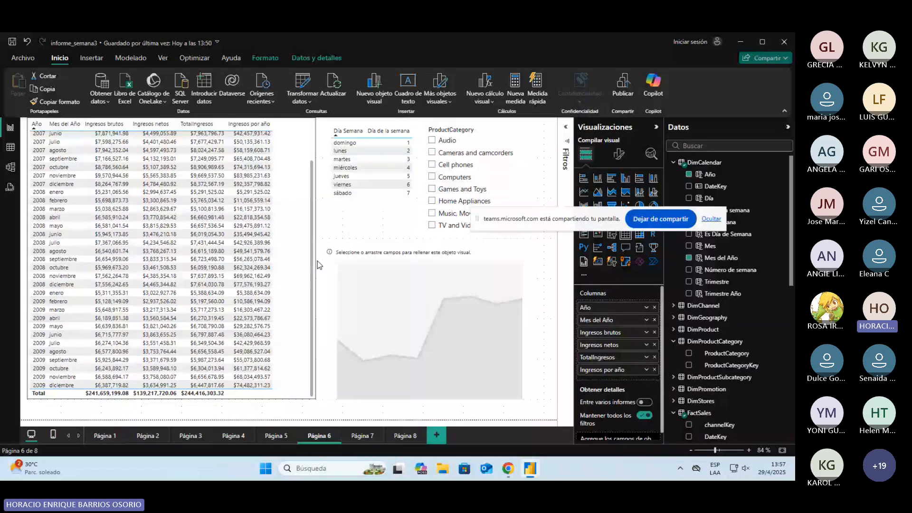
Step: Examine the reference area chart on Página 6 of informe_semana3 [COMPLETO] and return to informe_semana3
key(alt+Tab)
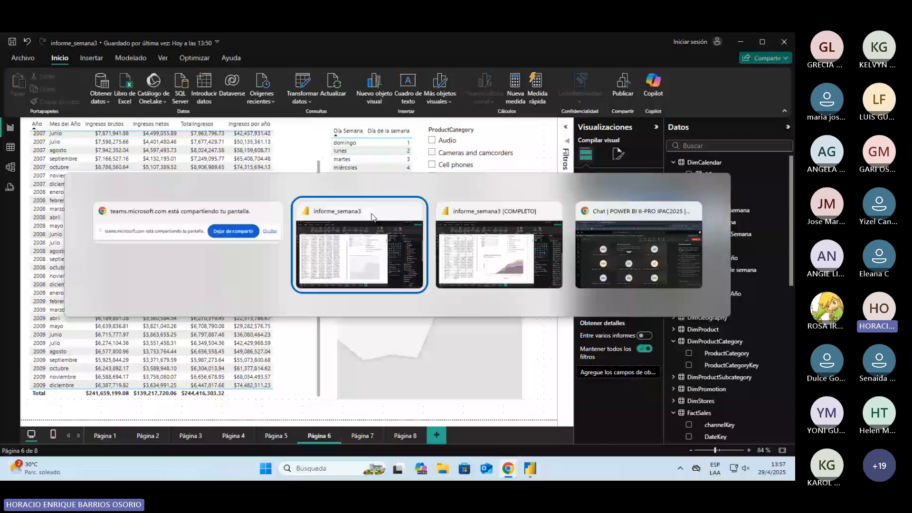
key(Tab)
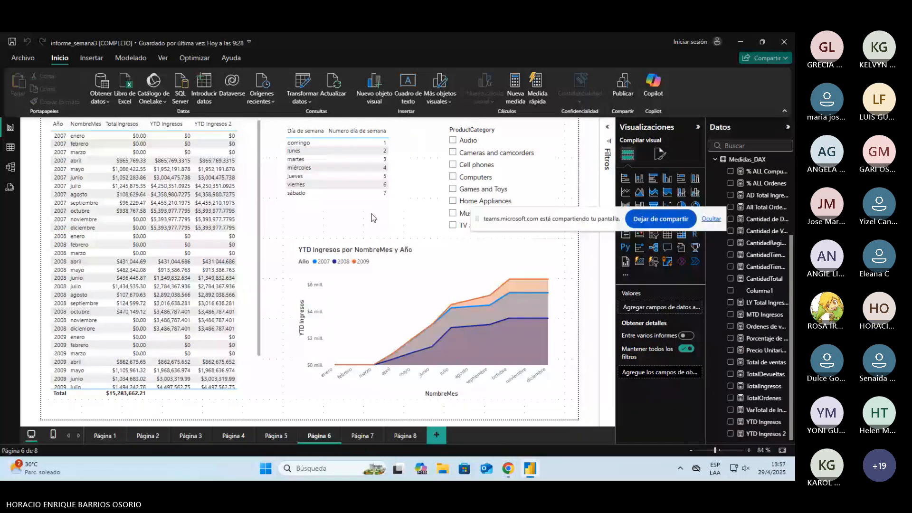
key(alt+Tab)
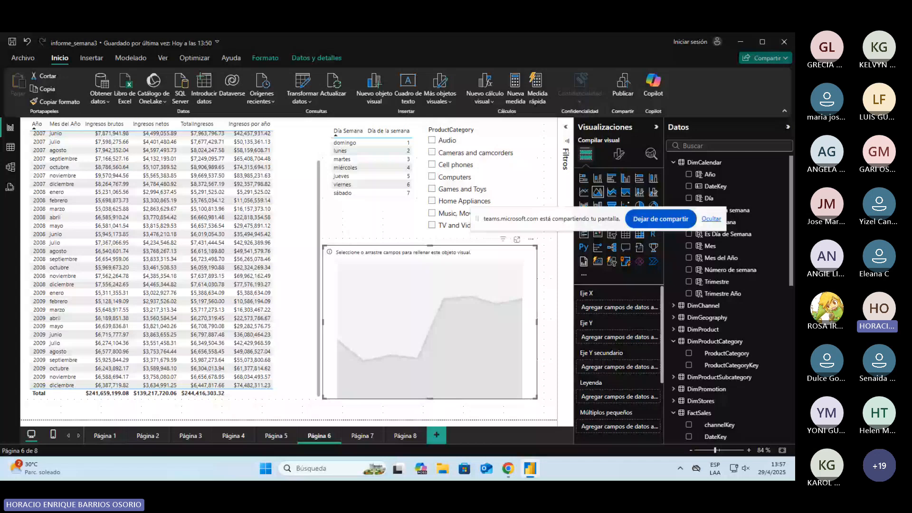
Step: Fill the empty area chart with Mes del Año on the X axis, Ingresos por año on the Y axis and Año as legend
drag(551, 219, 531, 152)
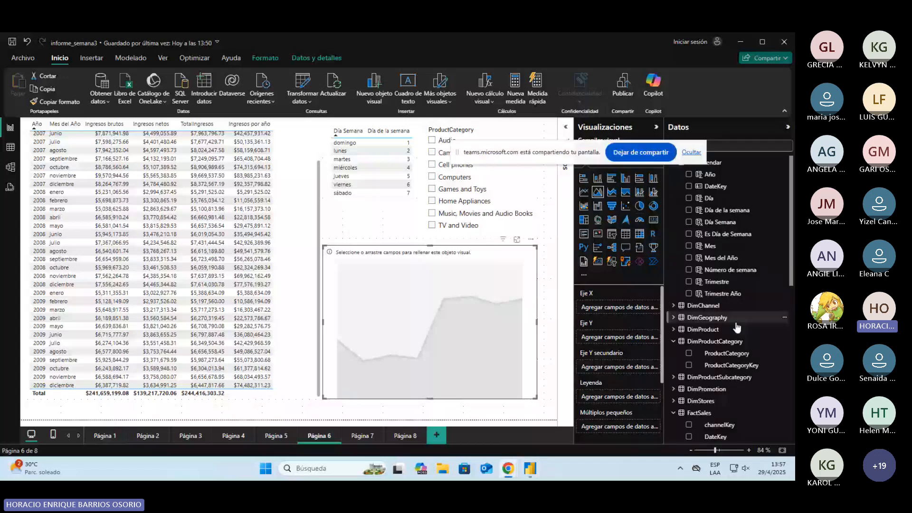
scroll(737, 327, down, 10)
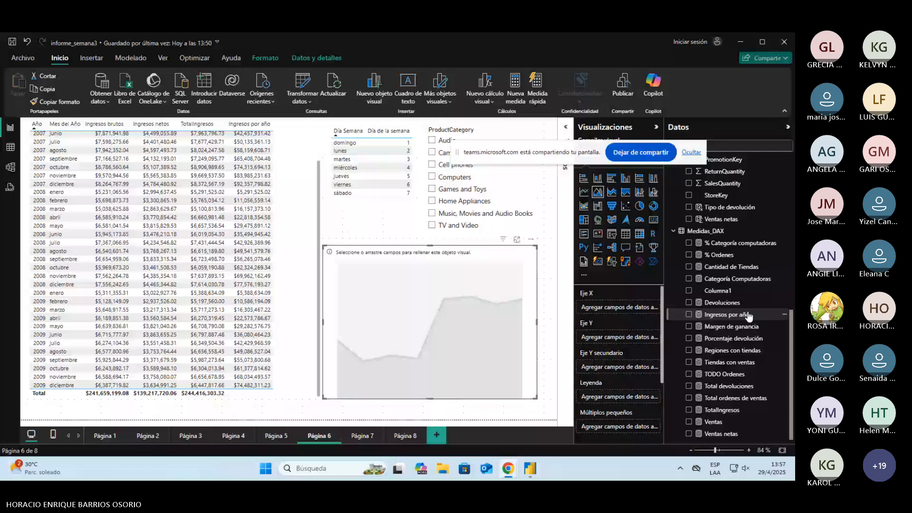
drag(748, 316, 471, 299)
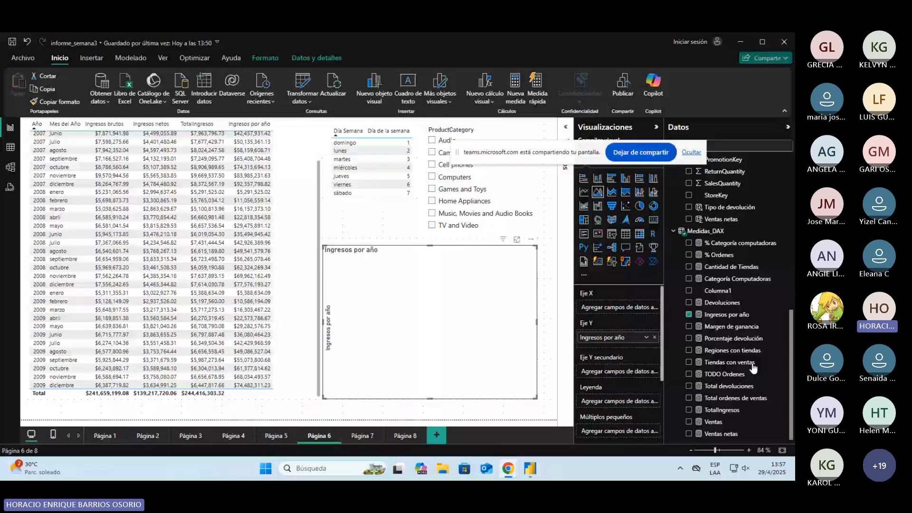
scroll(753, 367, up, 9)
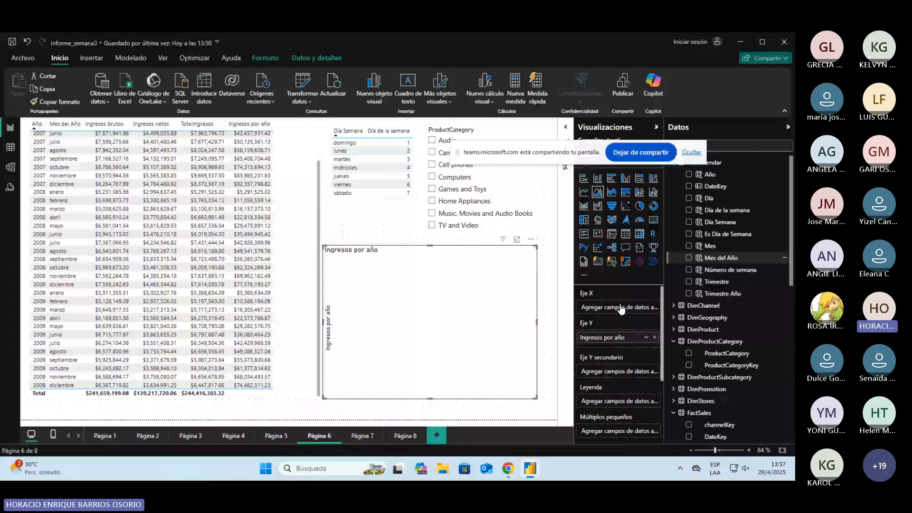
drag(621, 309, 620, 309)
scroll(776, 380, down, 10)
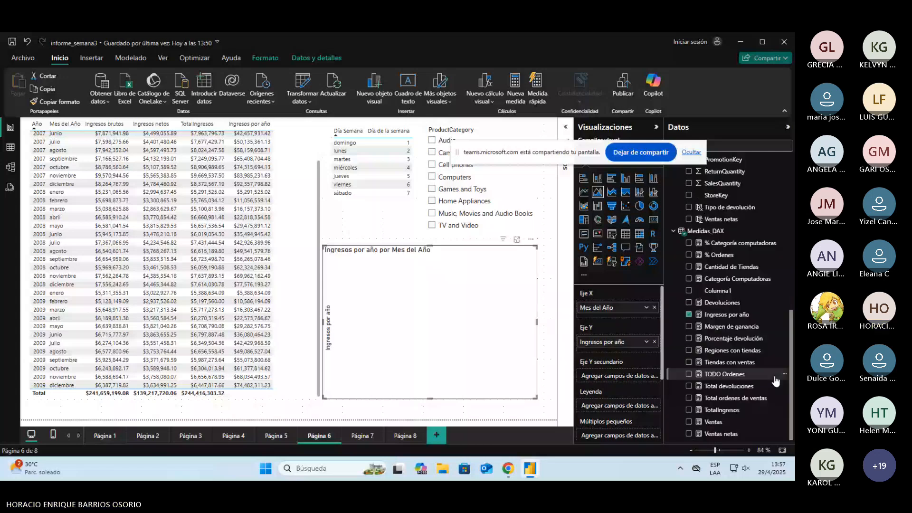
scroll(731, 182, up, 10)
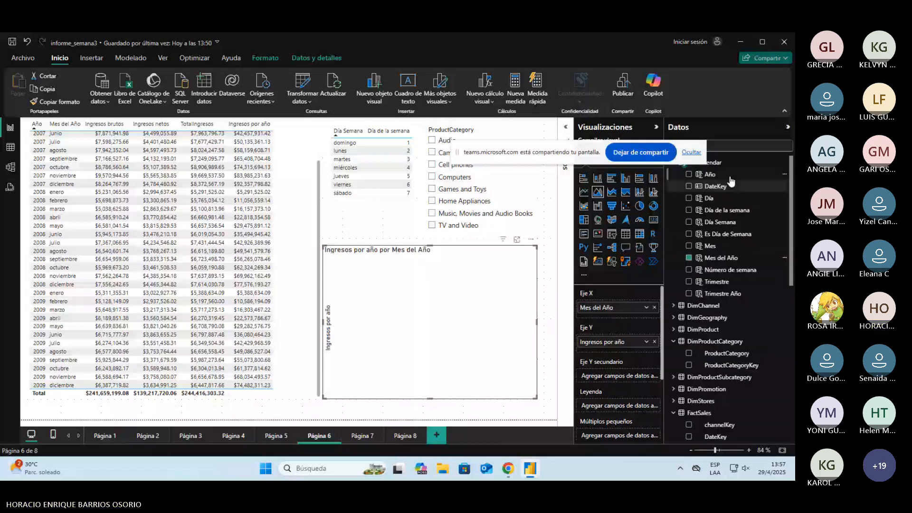
drag(730, 178, 630, 407)
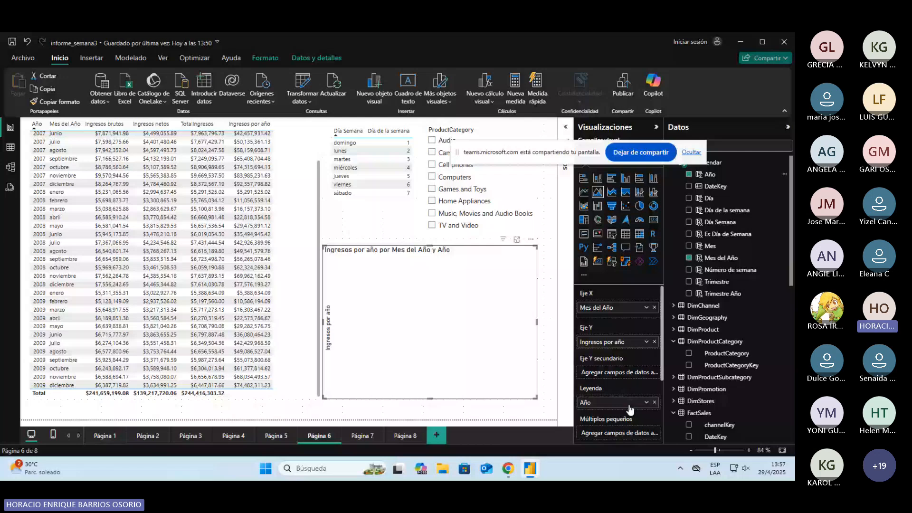
Step: View the area chart enlarged in focus mode, return to the report page and save the report
click(517, 240)
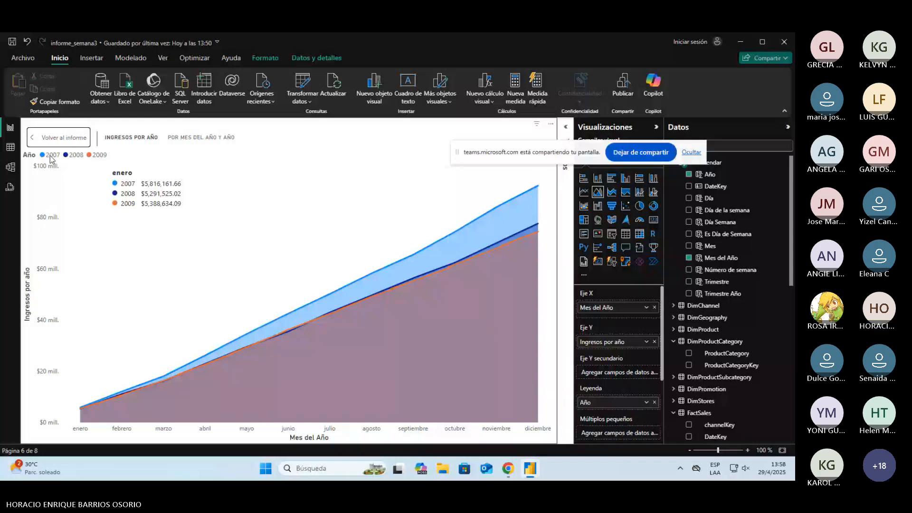
click(52, 137)
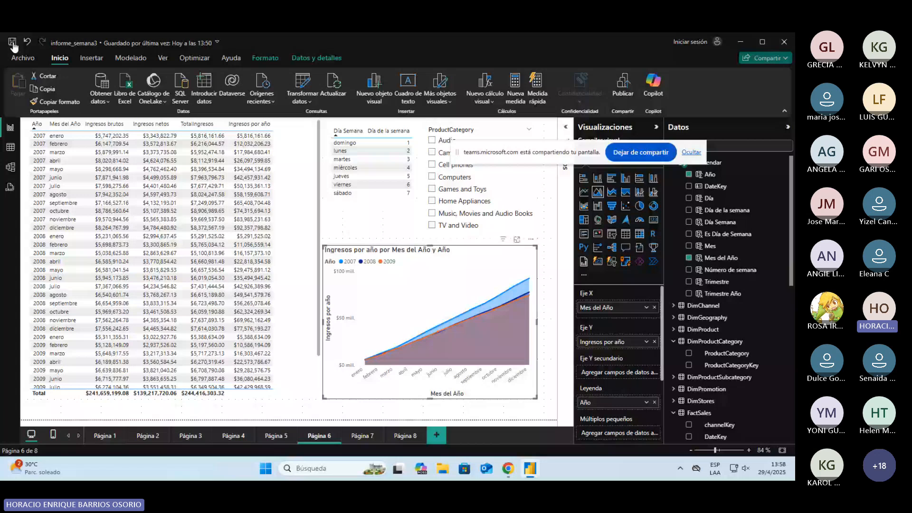
click(12, 43)
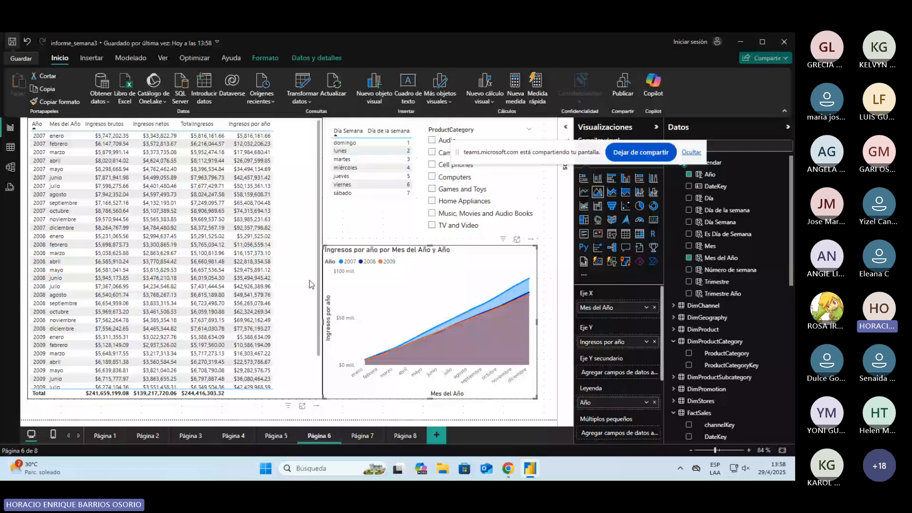
Step: Shorten the weekday table slightly from its lower edge and sort the year and month table by Mes del Año
click(383, 202)
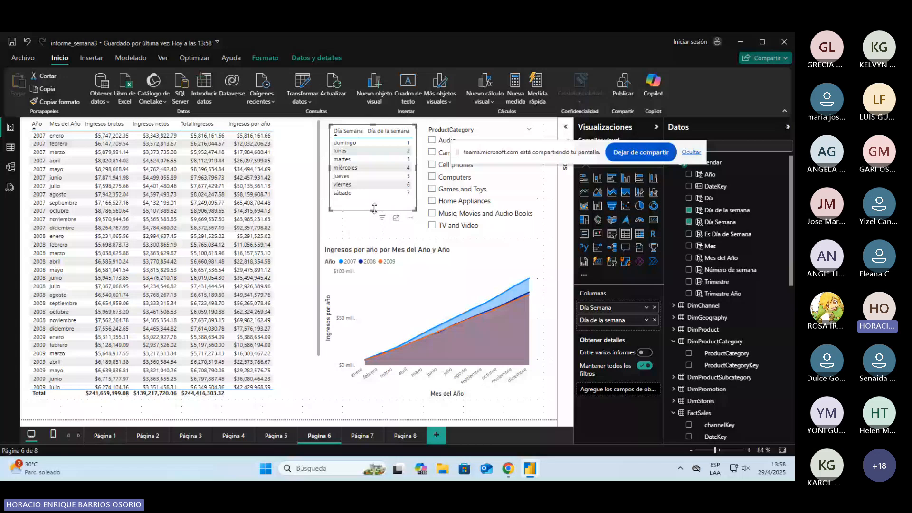
drag(374, 208, 374, 203)
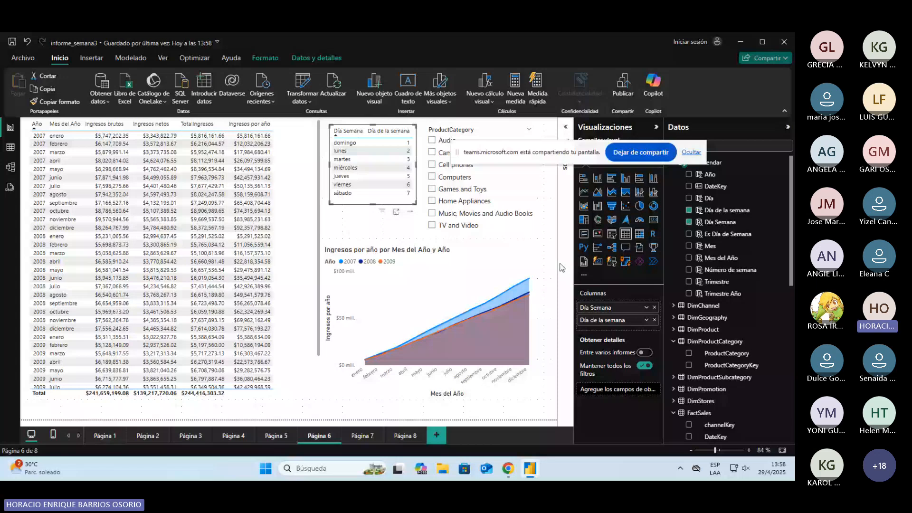
click(11, 148)
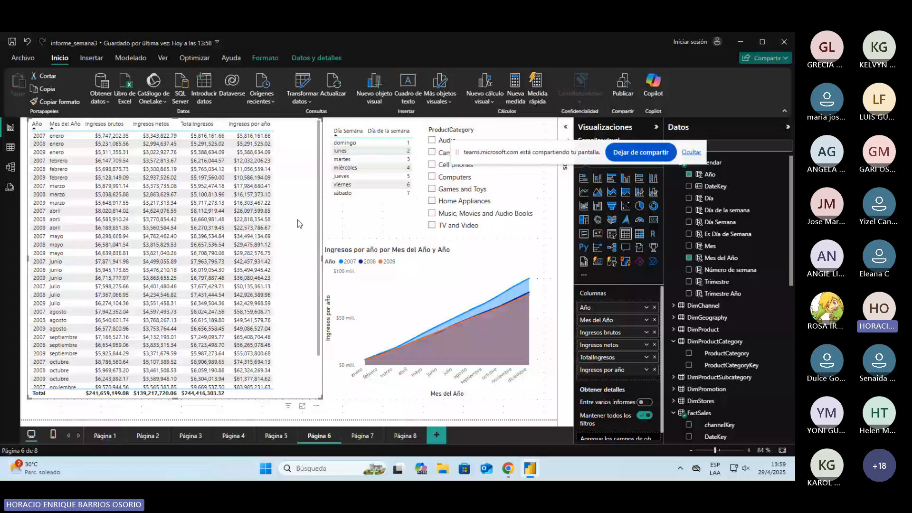
Step: Try filtering the Página 6 visuals by the Games and Toys product category
click(433, 189)
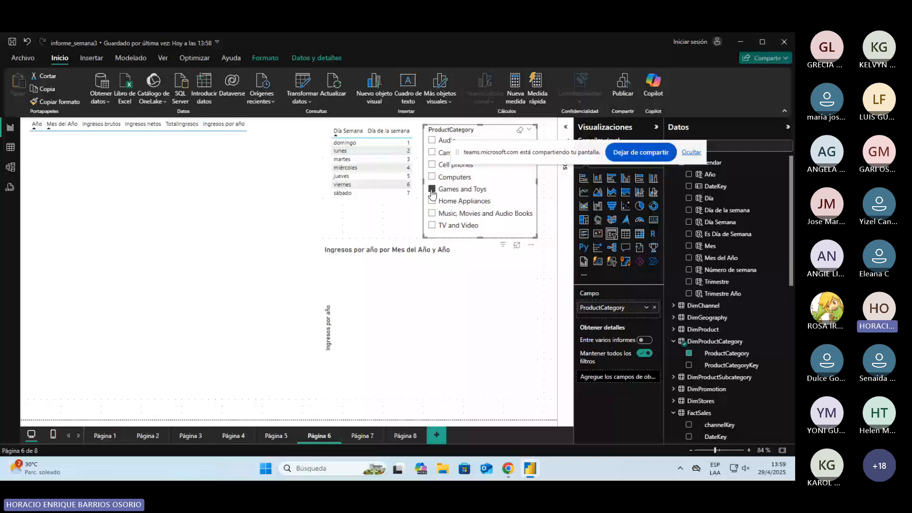
Step: Add Día and the TotalIngresos measure to the year and month table on Página 7
click(359, 436)
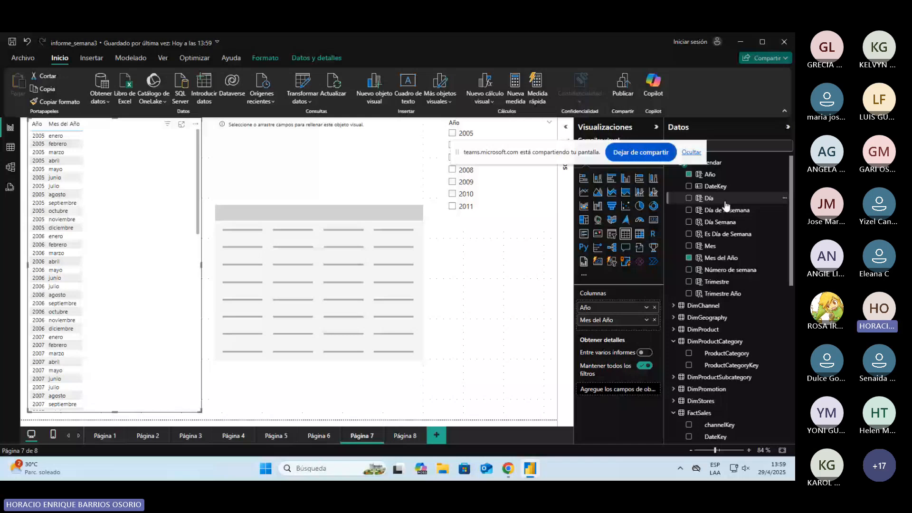
click(725, 202)
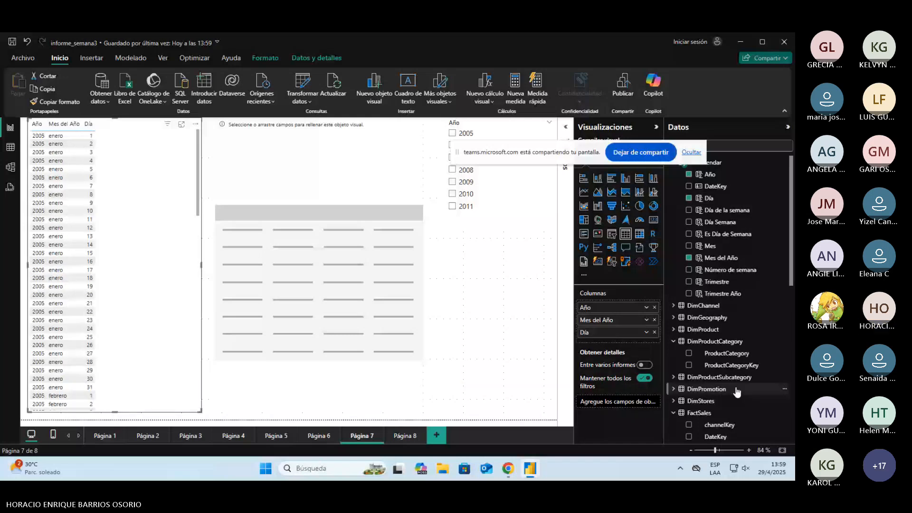
scroll(737, 391, down, 1)
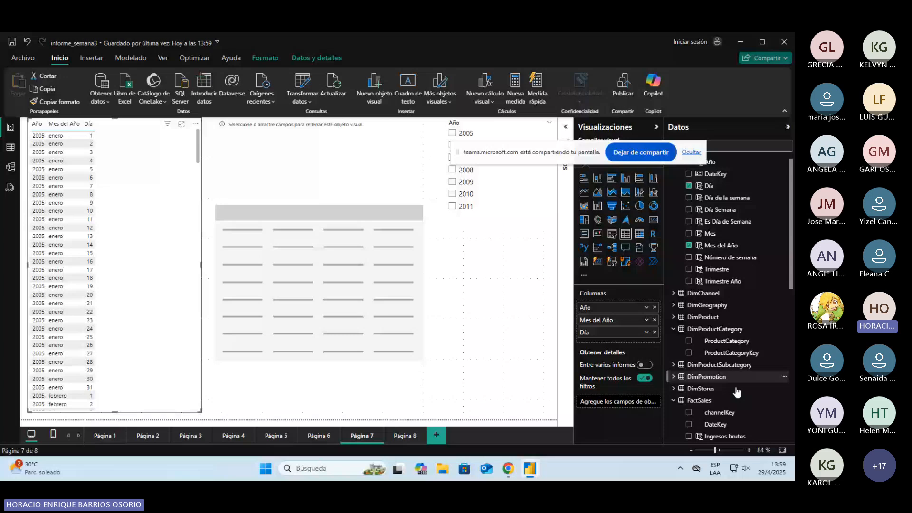
scroll(737, 392, down, 5)
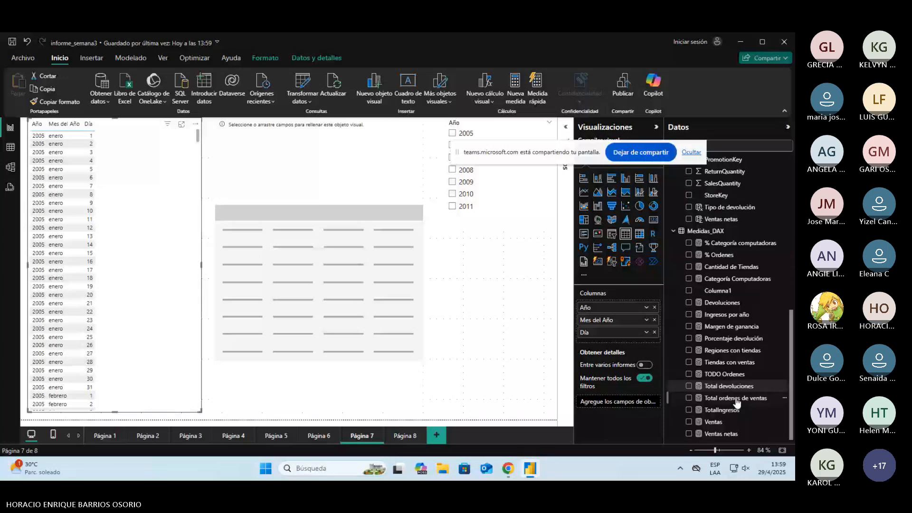
drag(735, 409, 169, 233)
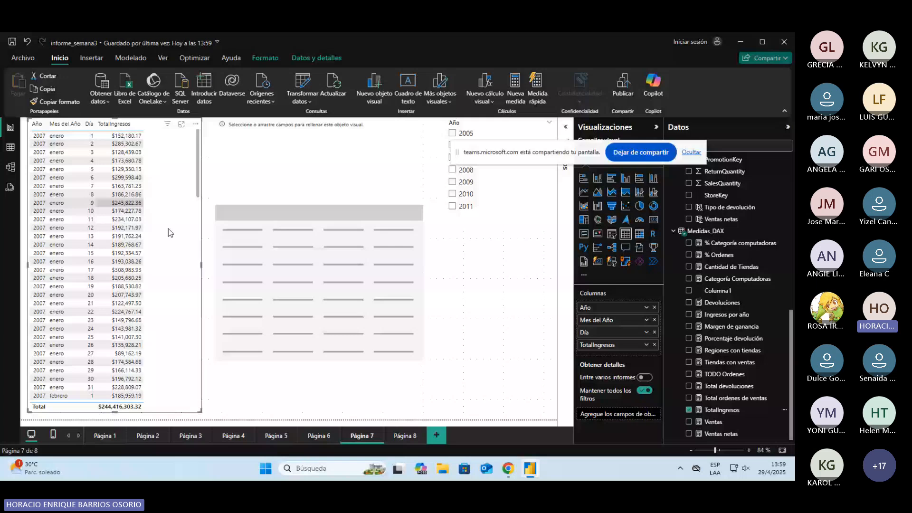
Step: Examine the fields of the MTD Ingresos table on Página 7 of informe_semana3 [COMPLETO] and return to informe_semana3
key(alt+Tab)
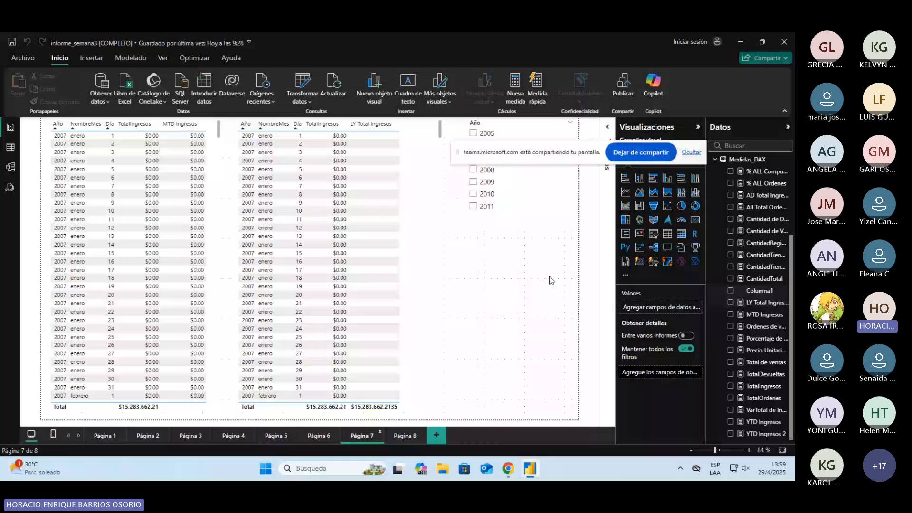
click(214, 266)
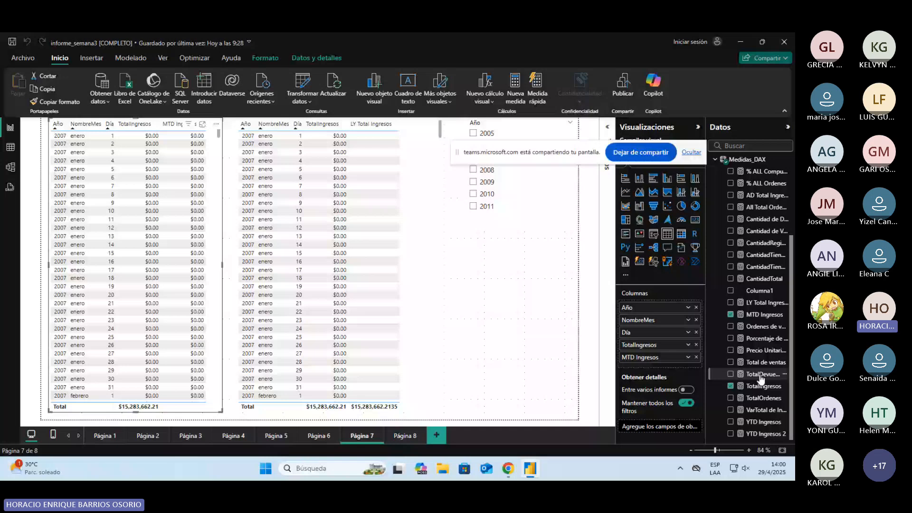
key(alt+Tab)
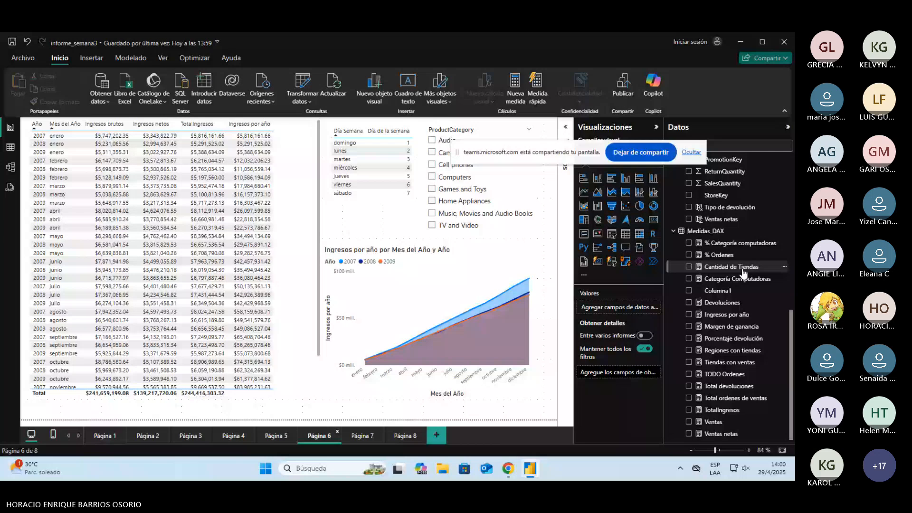
Step: Try adding a comment to the Ingresos por año measure explaining "YTD" = "Year to Date": Hasta
click(727, 314)
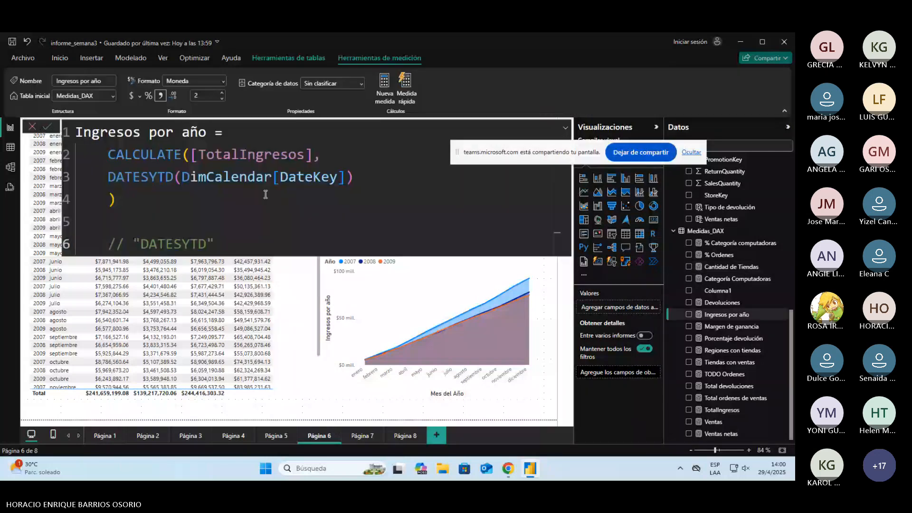
text("YTD" = "Year to DA)
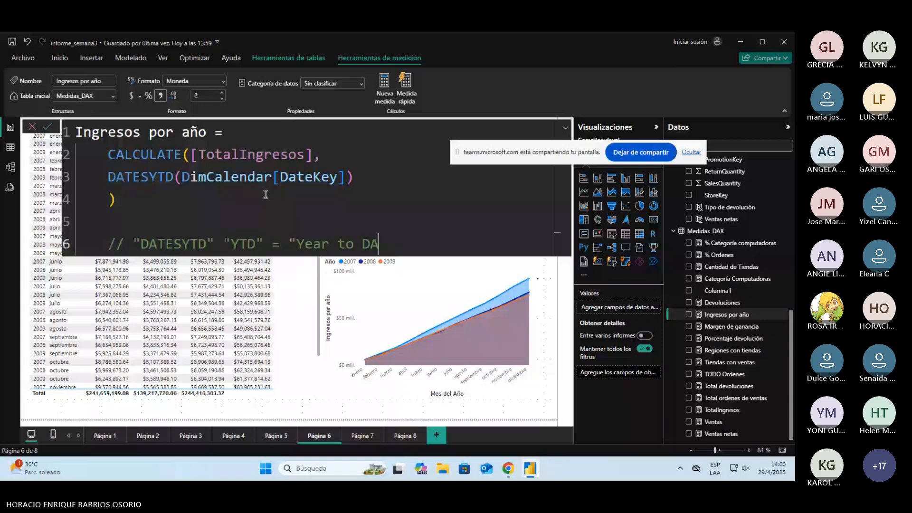
text(te": Hasta)
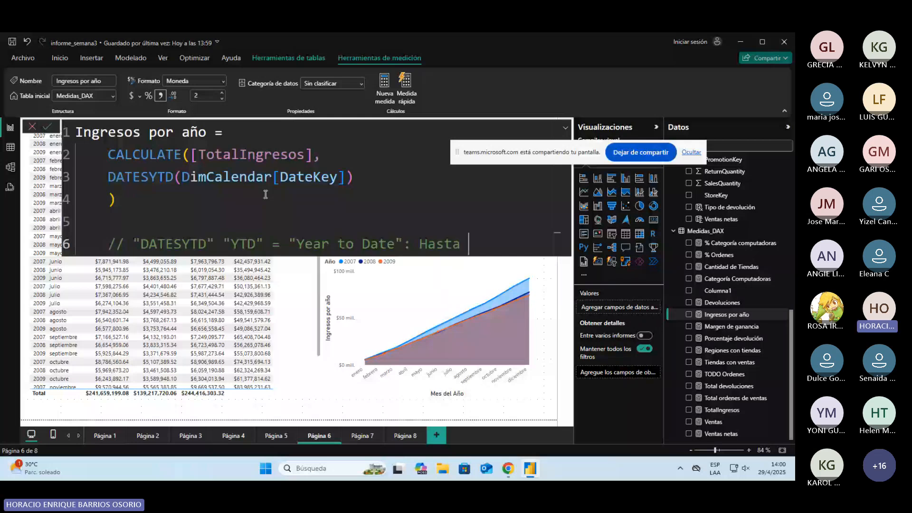
key(Escape)
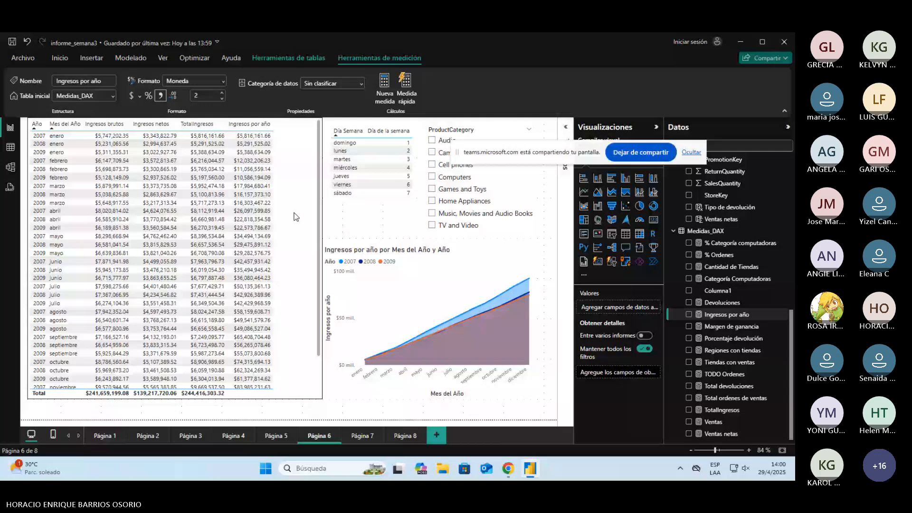
Step: On Página 7, create a measure named Ingresos por mes in Medidas_DAX with tot as its incomplete expression
click(362, 435)
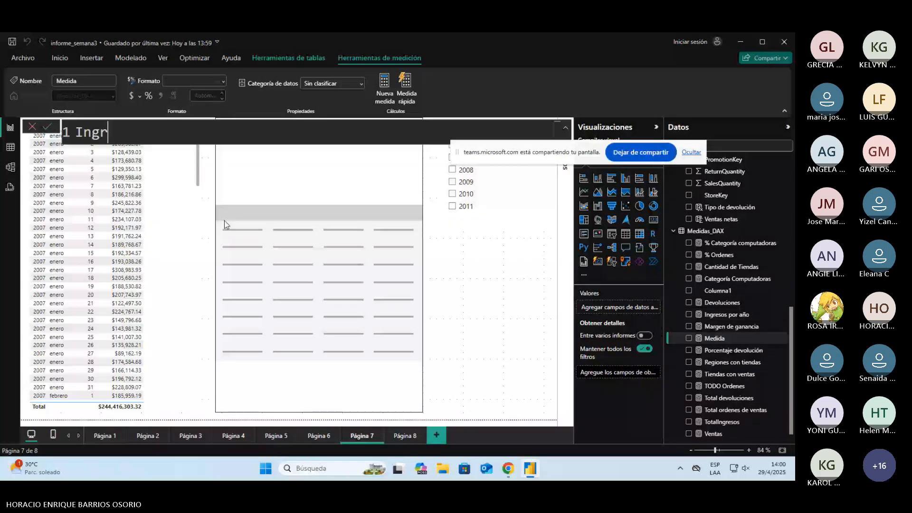
text(esos por mes)
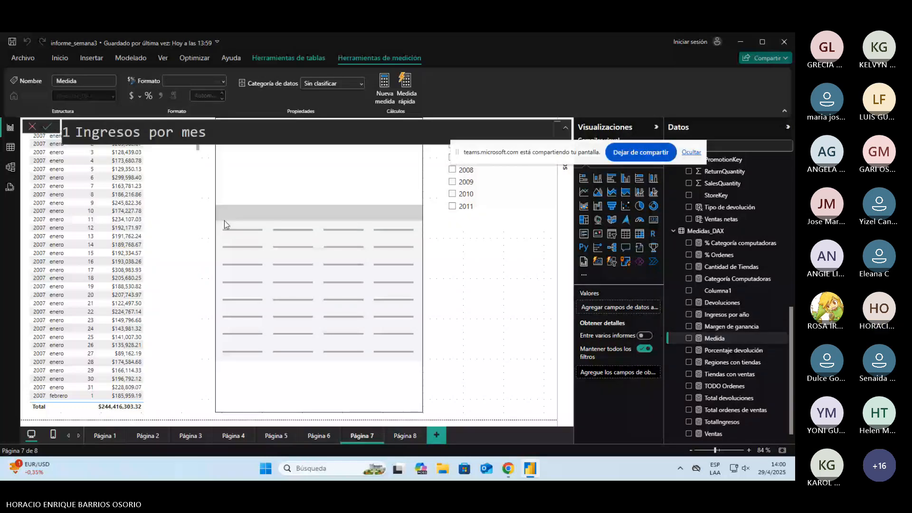
text( =)
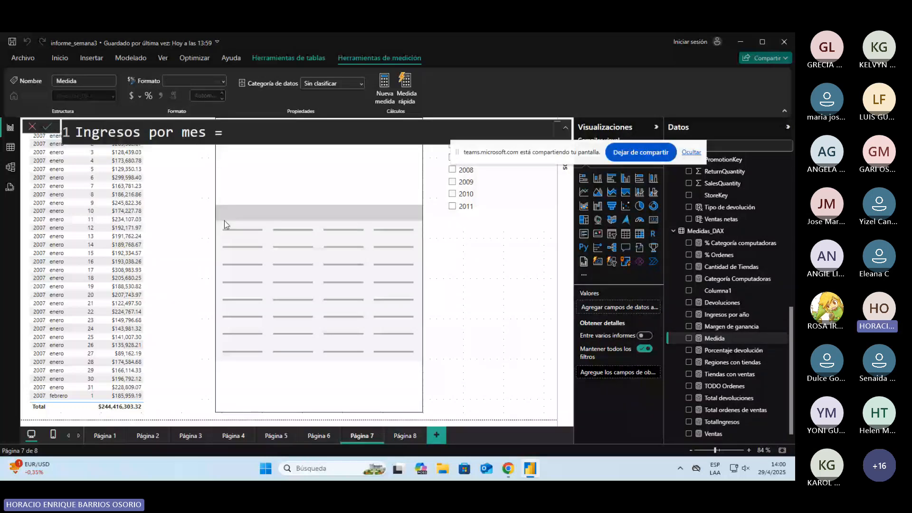
text( t)
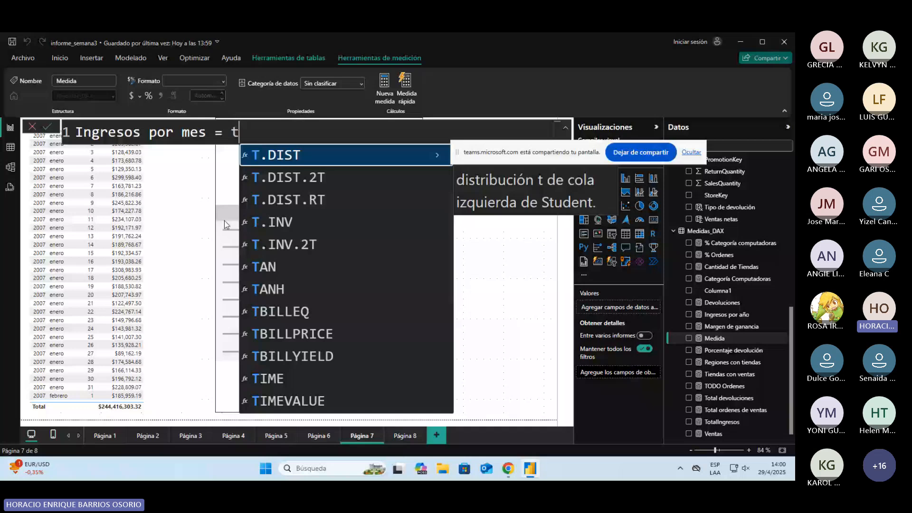
text(ot)
drag(457, 152, 527, 72)
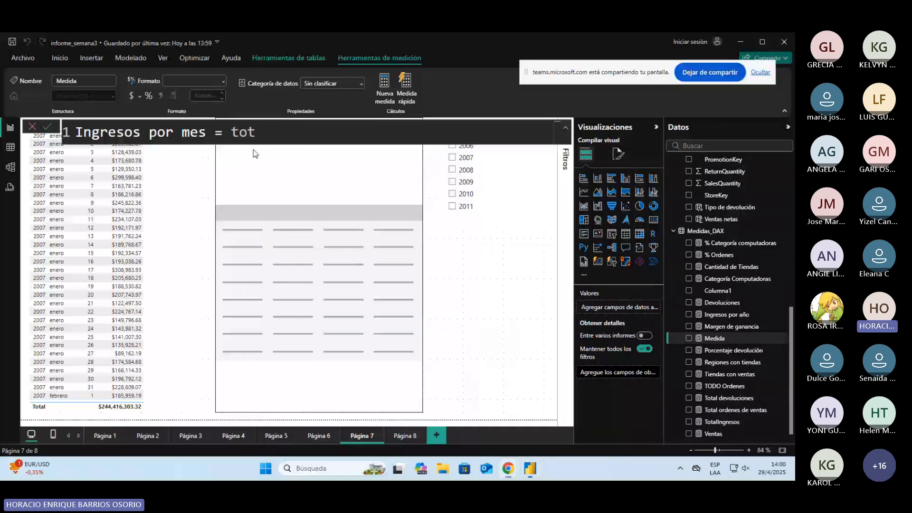
key(Return)
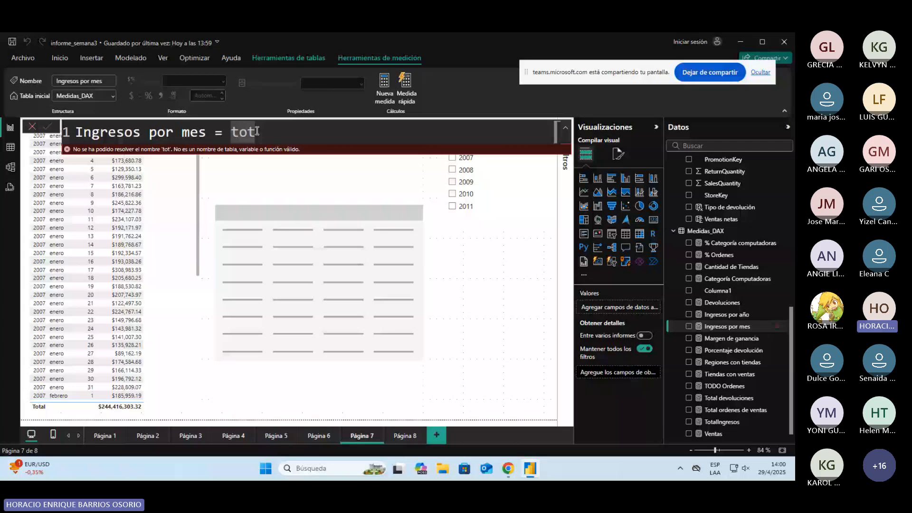
text(dates)
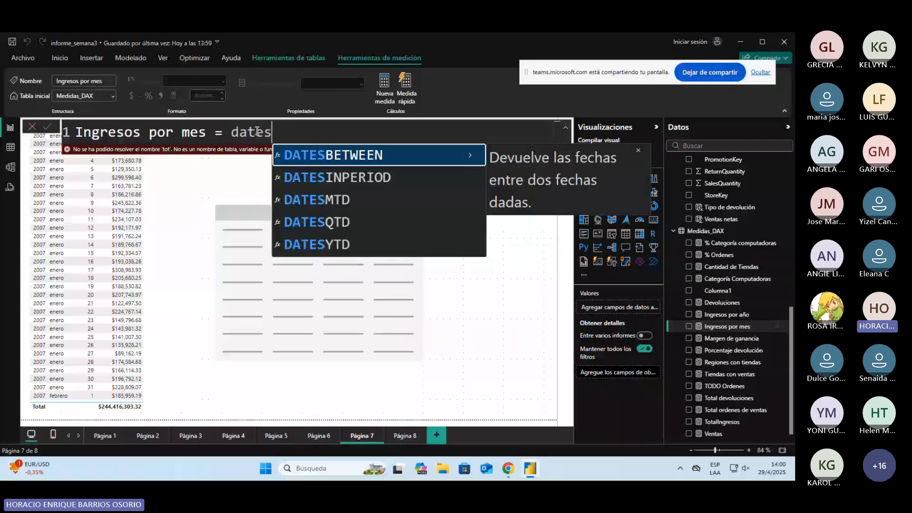
click(233, 122)
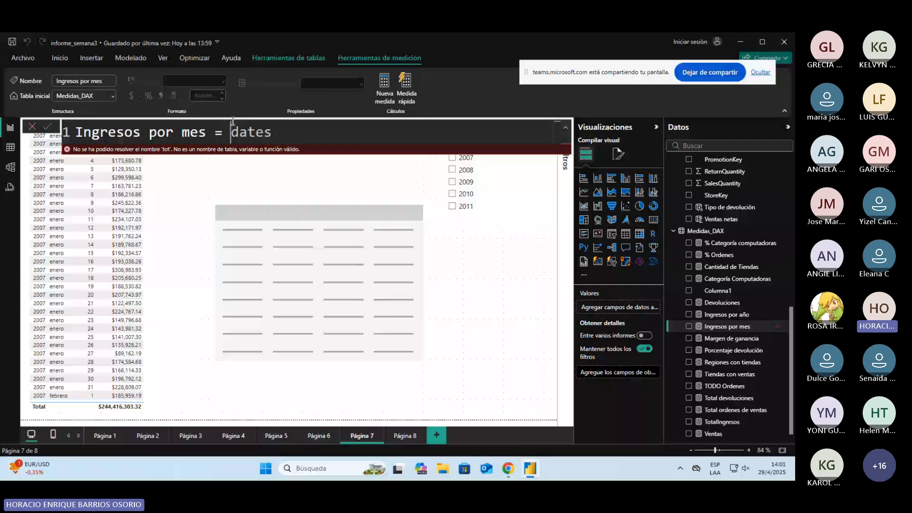
drag(233, 122, 329, 132)
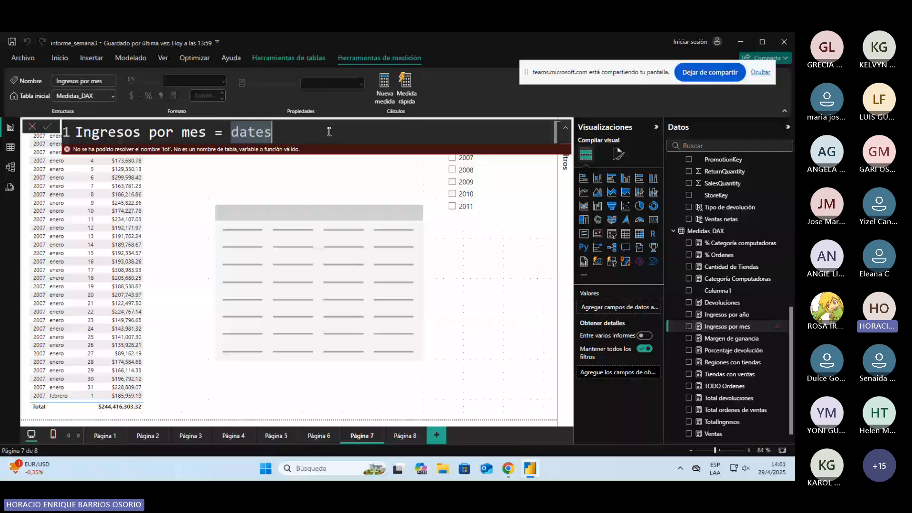
text(CALCULATE(total)
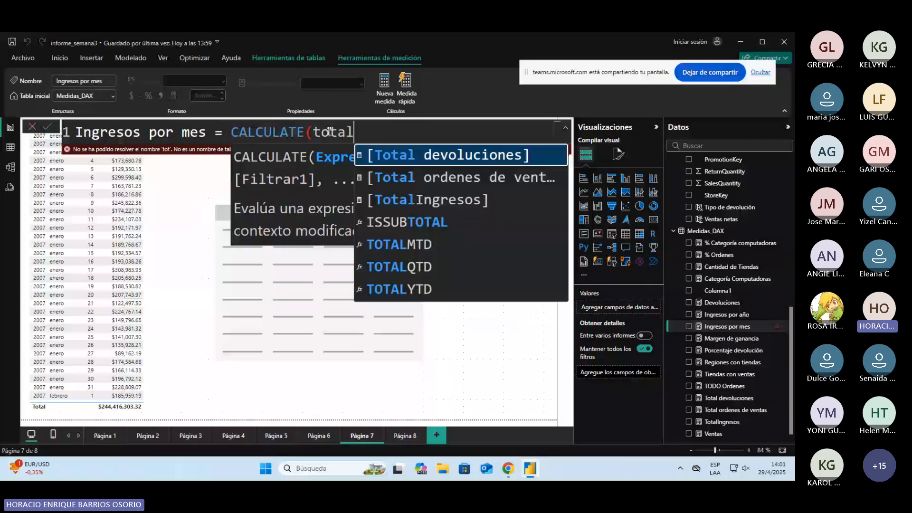
key(Down)
key(Down)
key(Tab)
text(,)
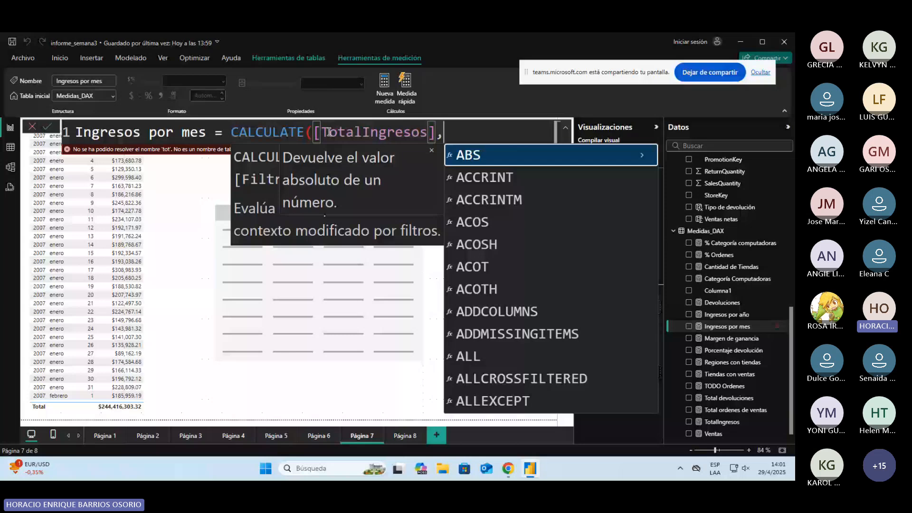
key(shift+Return)
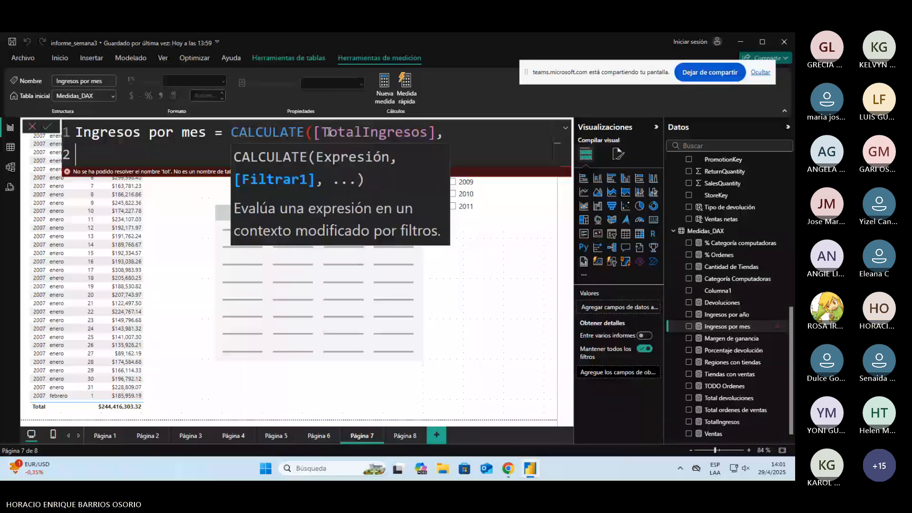
text(dates)
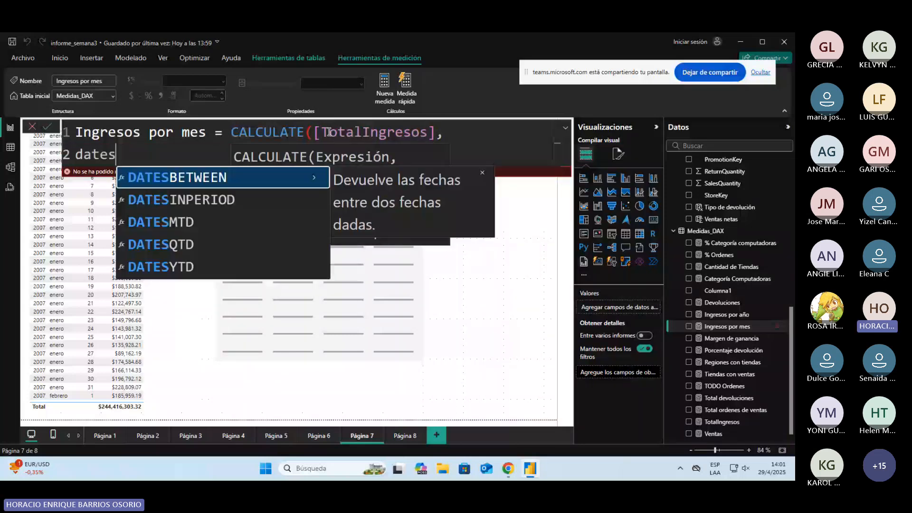
key(Down)
key(Down)
key(Tab)
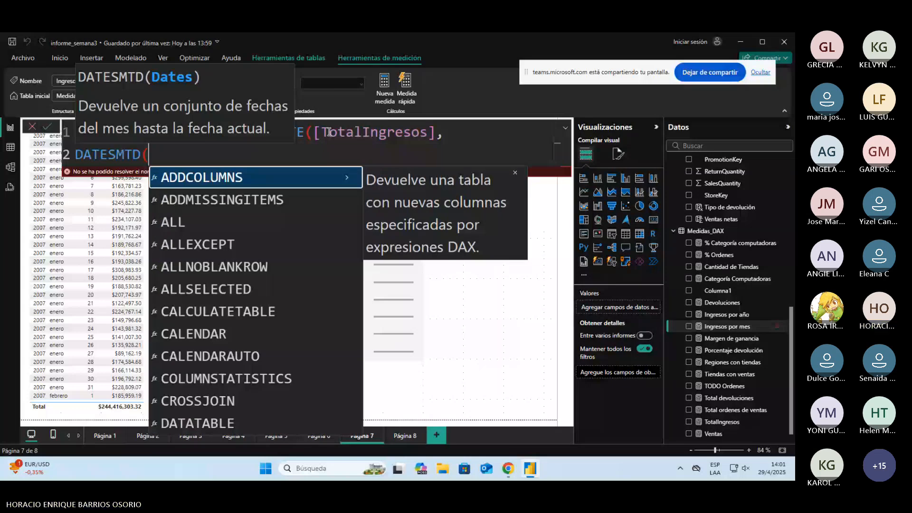
key(Escape)
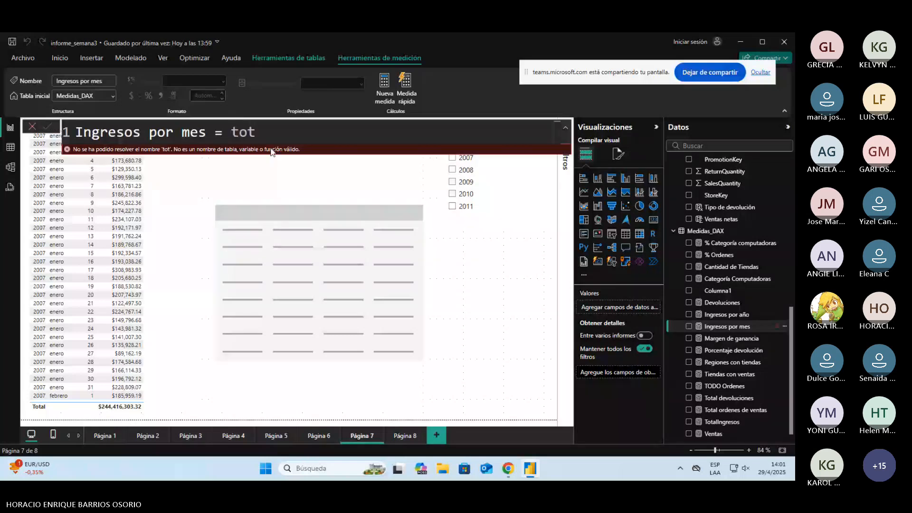
Step: Define Ingresos por mes as CALCULATE([TotalIngresos], DATESMTD(DimCalendar[DateKey])) and add it to the Página 7 daily table
key(BackSpace)
key(BackSpace)
key(BackSpace)
text(c)
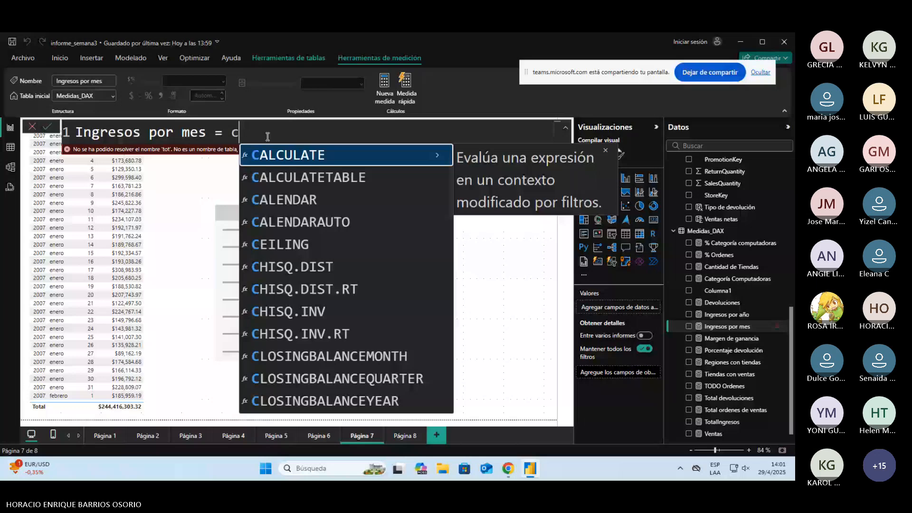
text(ALCULATE([TotalIngresos])
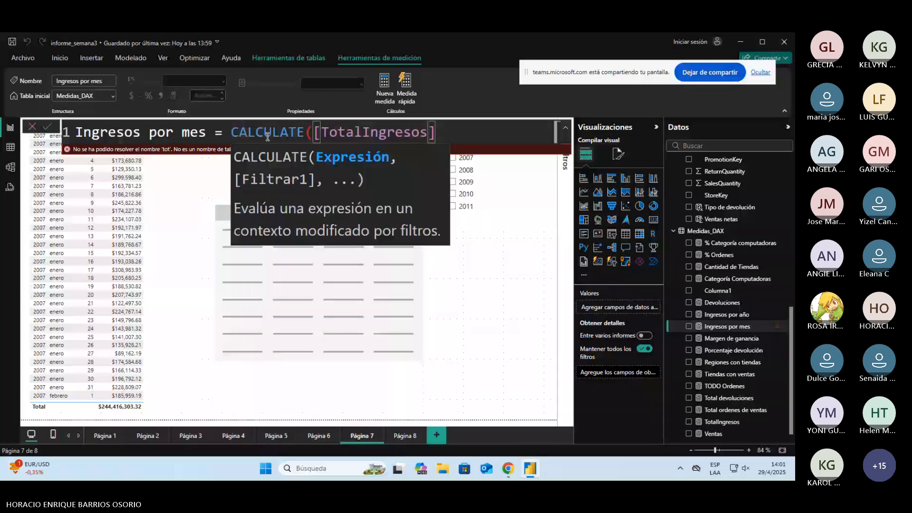
text(,)
key(shift+Return)
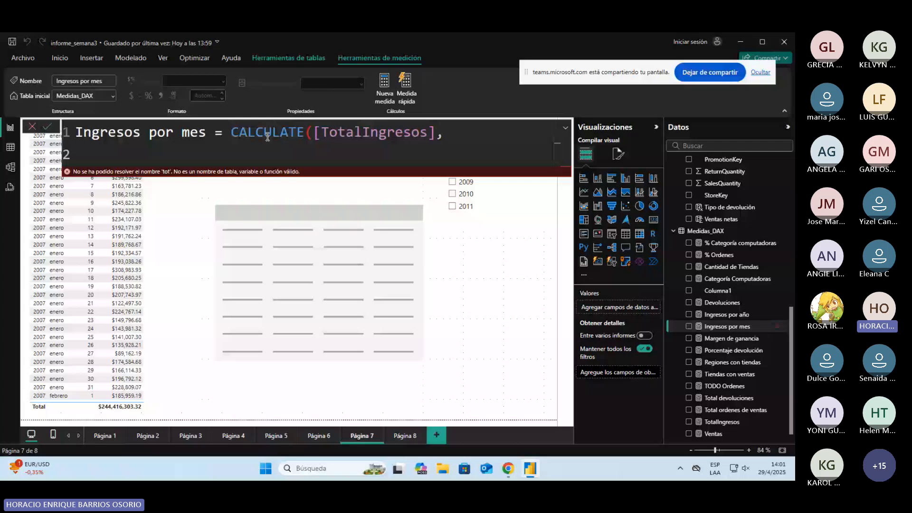
text(DATESMTD(DimCalendar[DateKey])
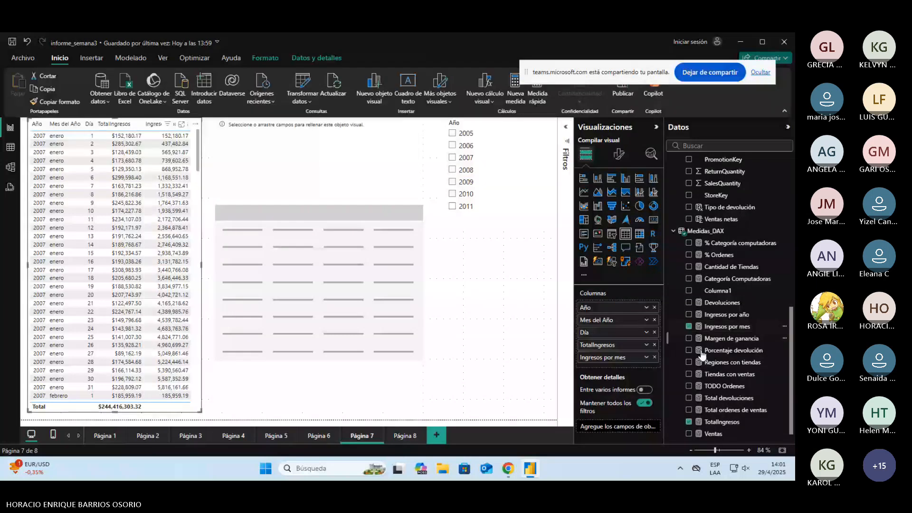
Step: Format the Ingresos por mes measure as Moneda with a thousands separator and 2 decimal places
click(727, 326)
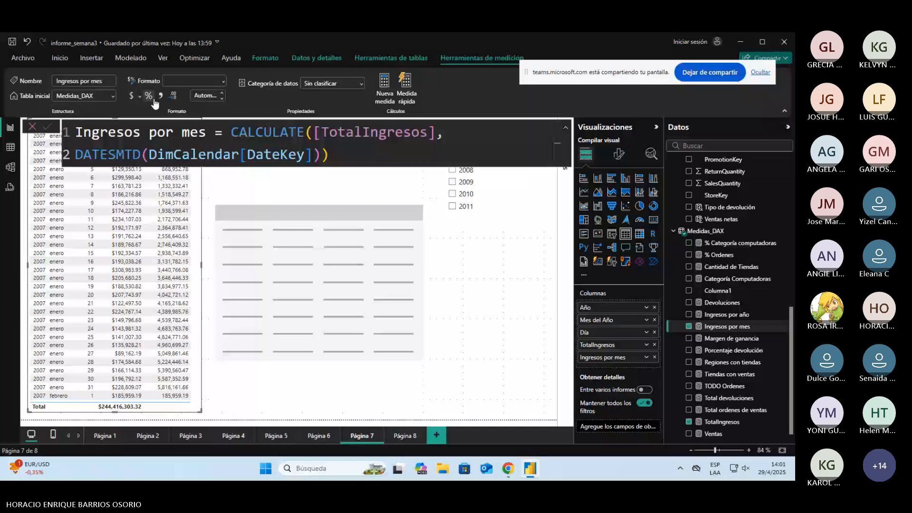
click(161, 95)
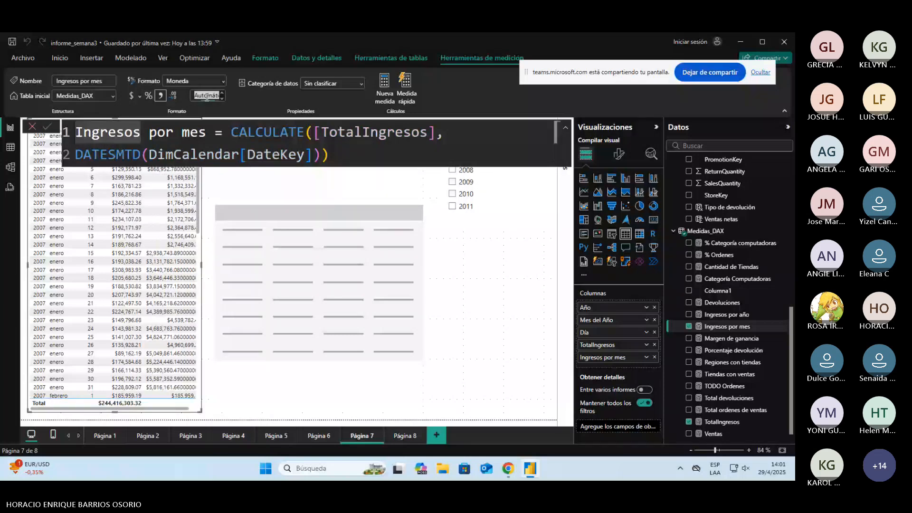
text(2)
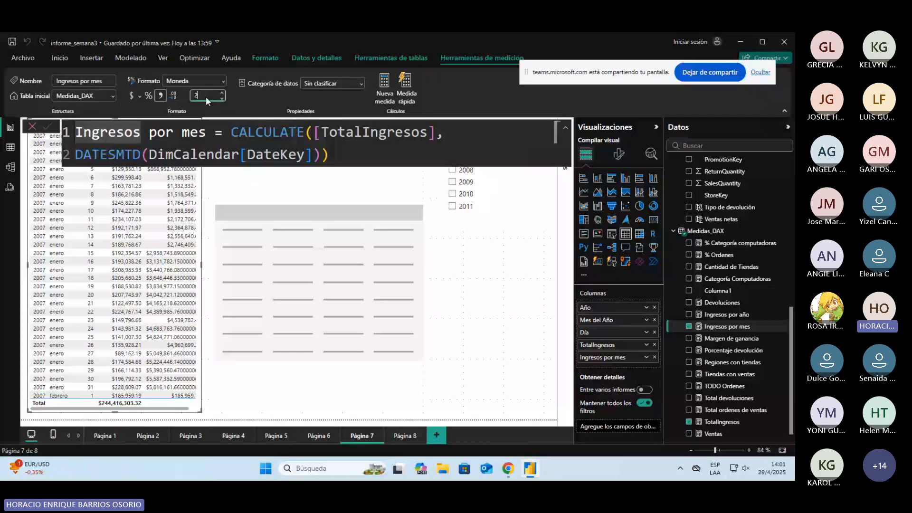
click(160, 162)
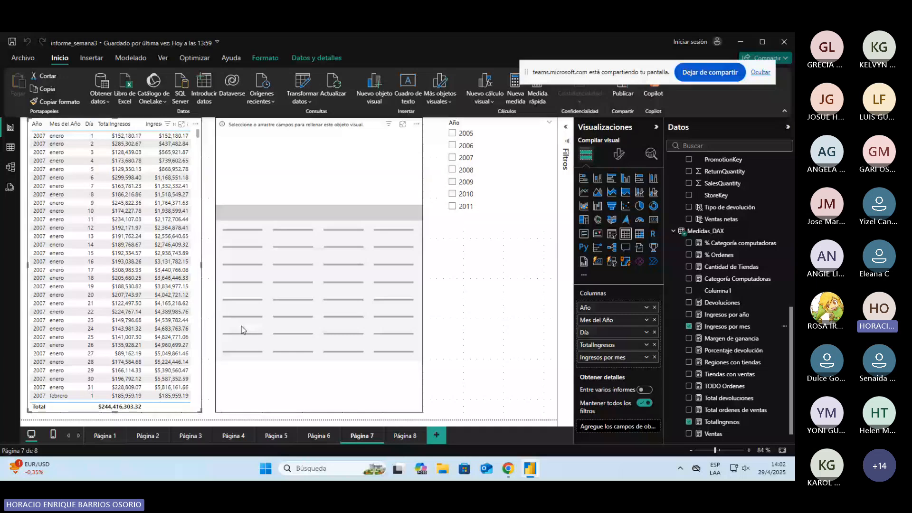
Step: Shift the empty table visual against the Año slicer and widen the daily income table to fit Ingresos por mes, saving the report
drag(242, 329, 304, 269)
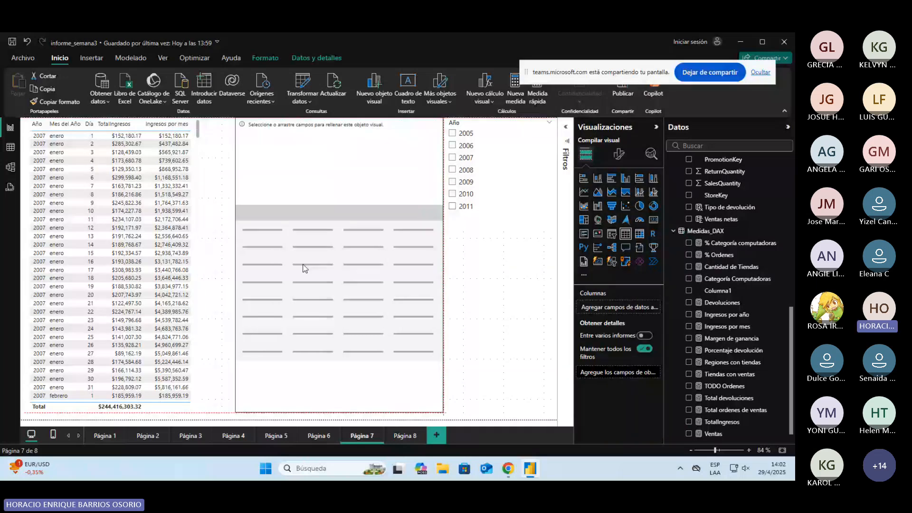
click(454, 165)
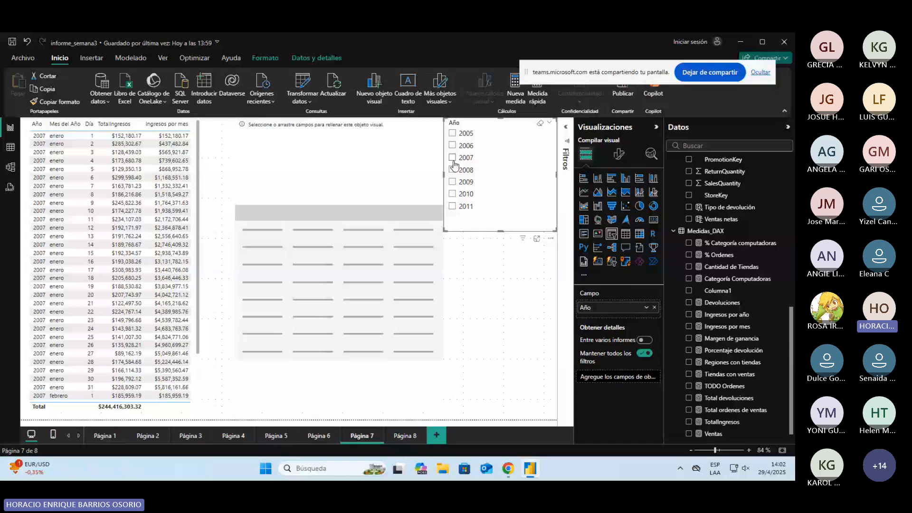
click(453, 171)
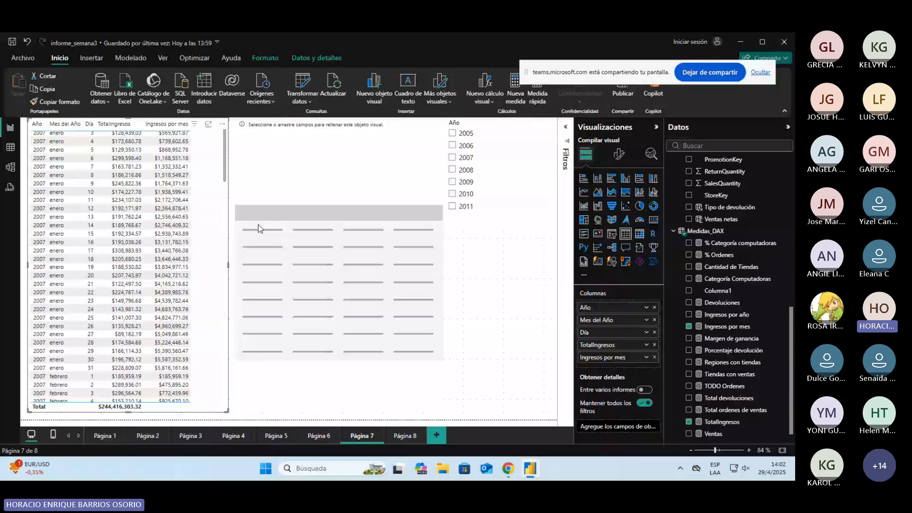
key(ctrl+s)
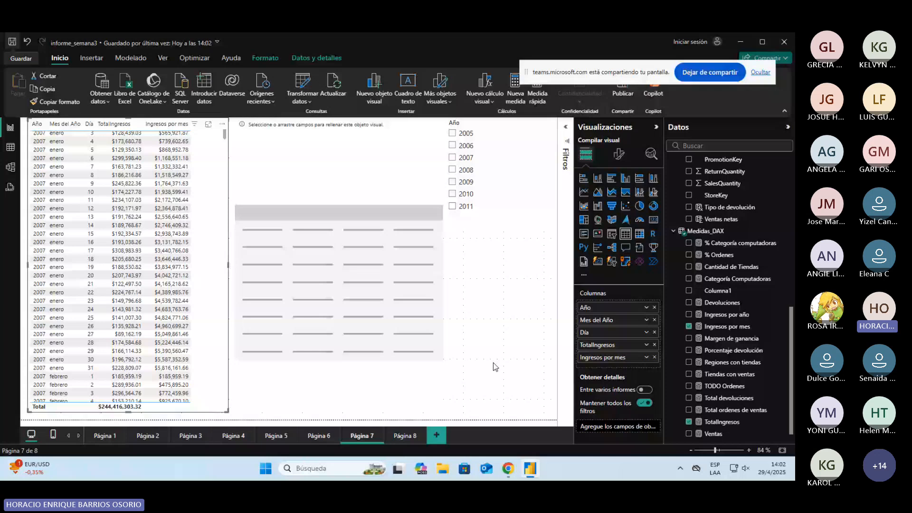
scroll(151, 293, up, 2)
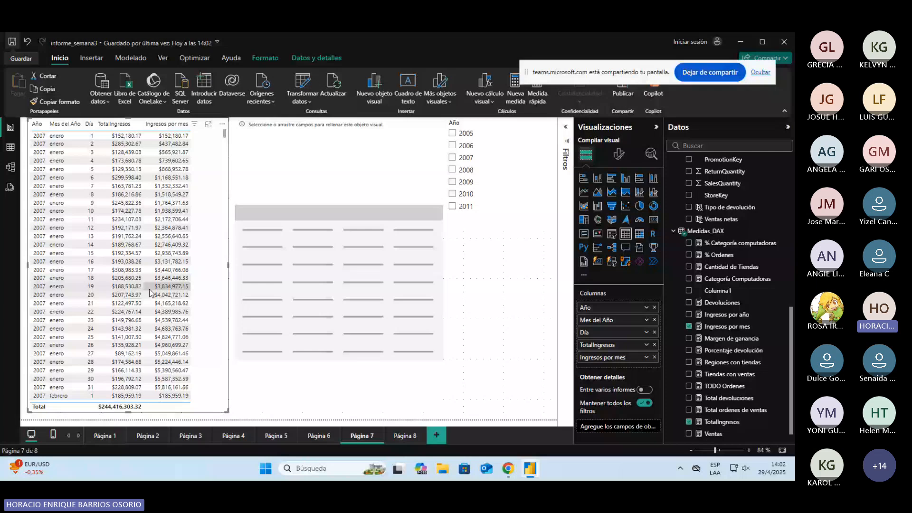
Step: Switch to Chrome, load the DAX function reference at learn.microsoft.com/es-es/dax/dax-function-reference, and open the DATESYTD article
click(508, 468)
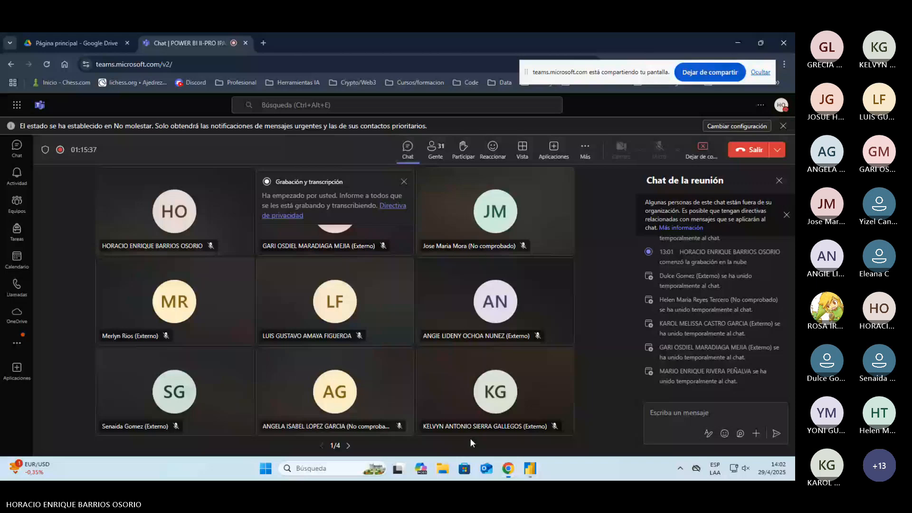
click(76, 44)
click(134, 64)
text(learn.microsoft.com/es-es/dax/dax-function-reference)
key(Return)
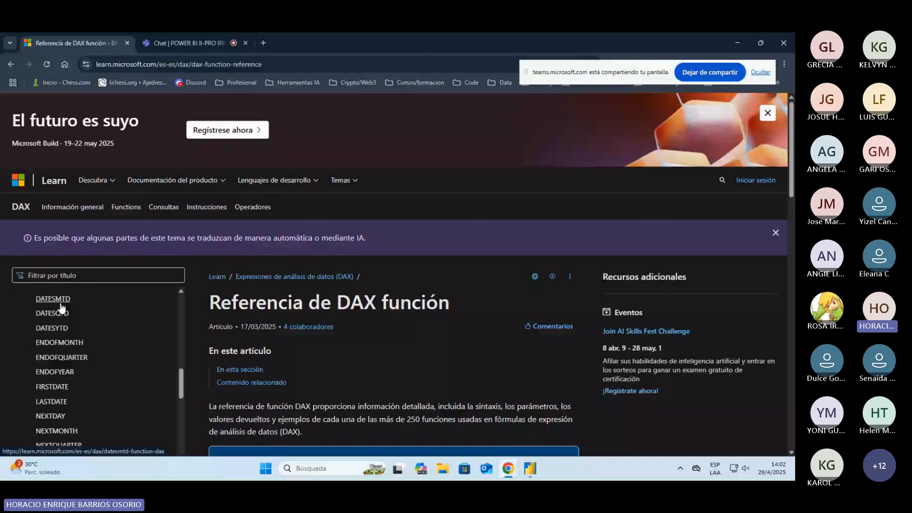
click(53, 327)
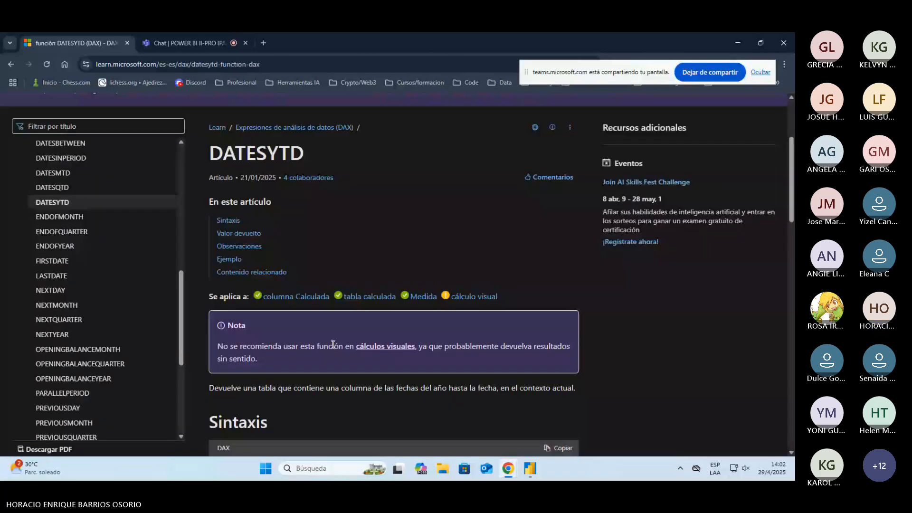